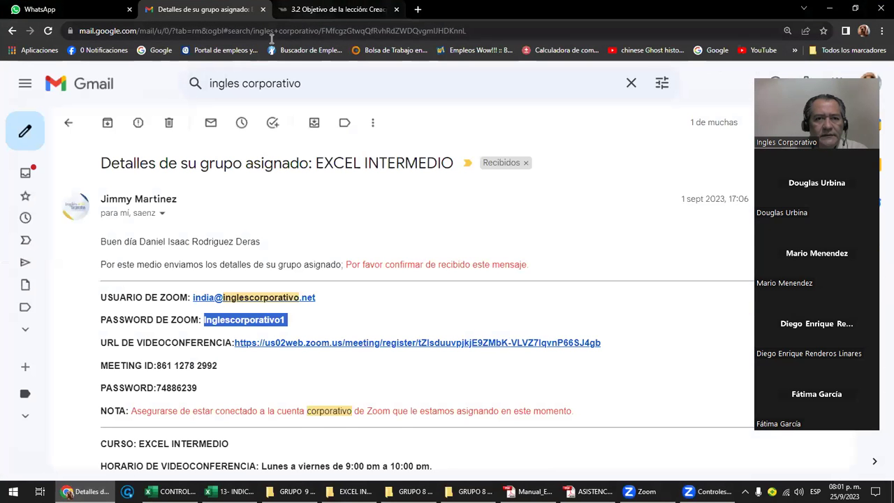
scroll(237, 192, "up", 3)
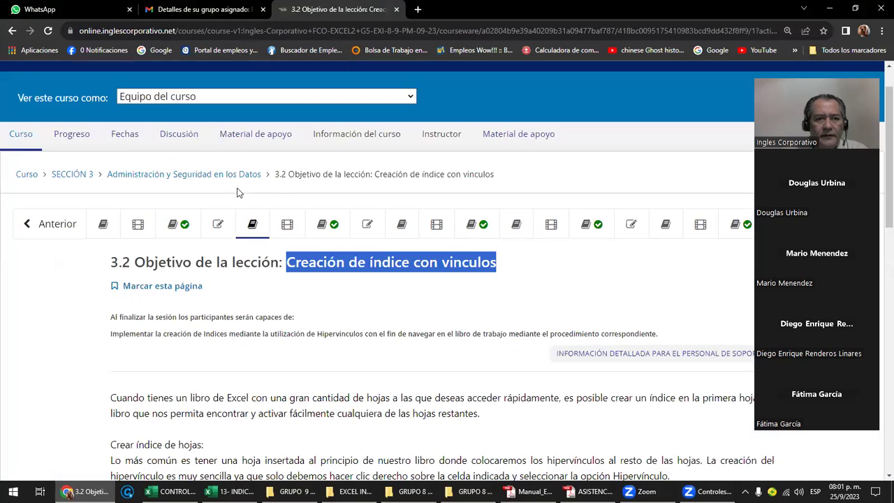
scroll(237, 192, "down", 1)
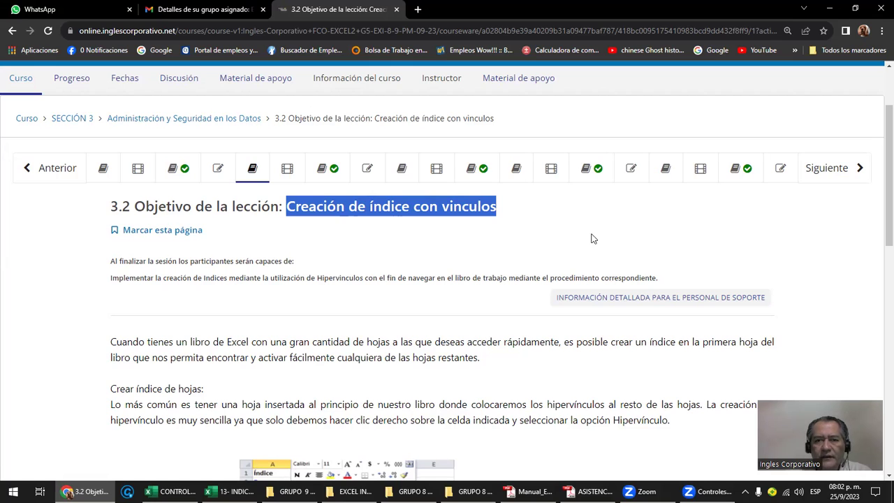
scroll(431, 251, "down", 1)
scroll(431, 251, "down", 1)
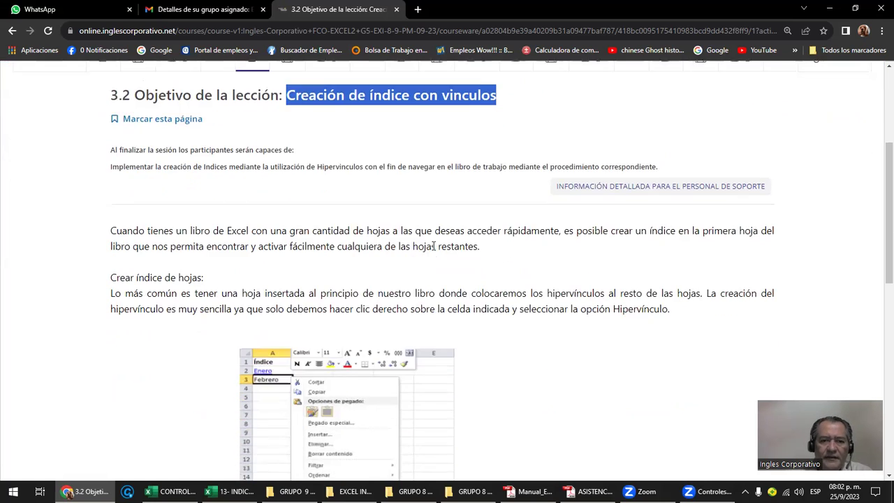
scroll(433, 249, "down", 1)
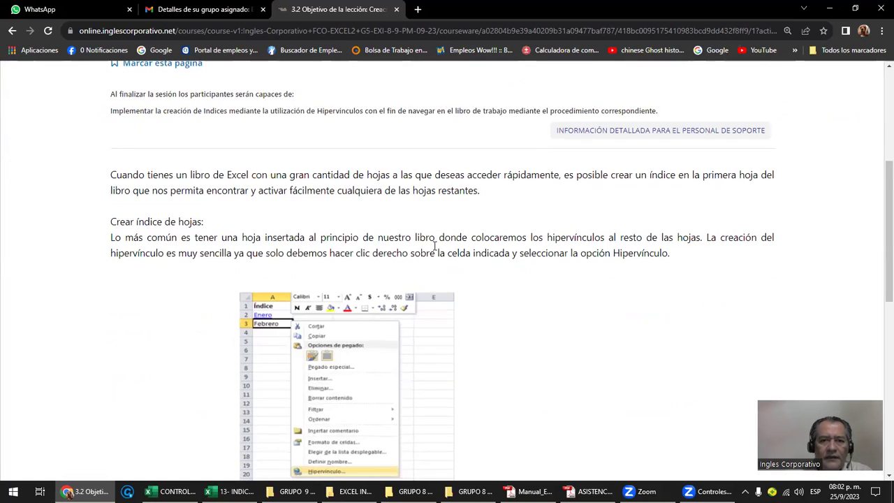
scroll(434, 246, "up", 1)
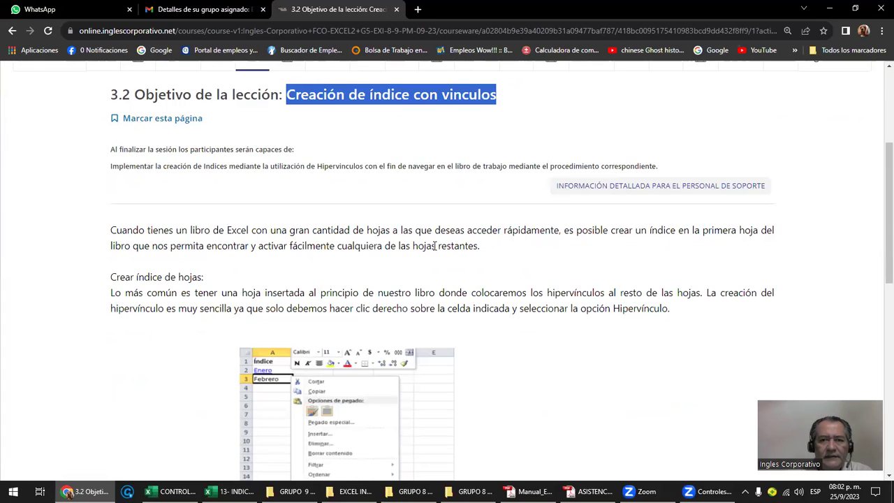
scroll(434, 246, "down", 2)
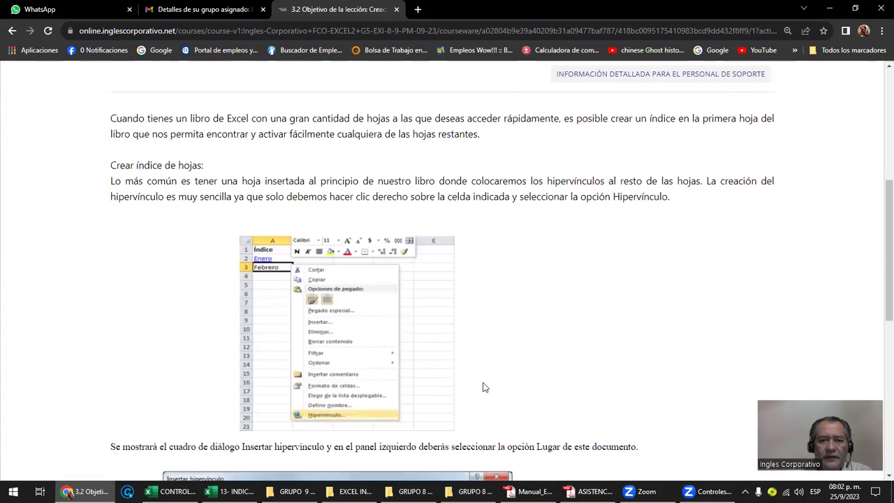
- In the Excel Intermedio manual PDF, open 'Creación de índice con vínculos' and read down to page 91
mouse_move(528, 491)
left_click(537, 461)
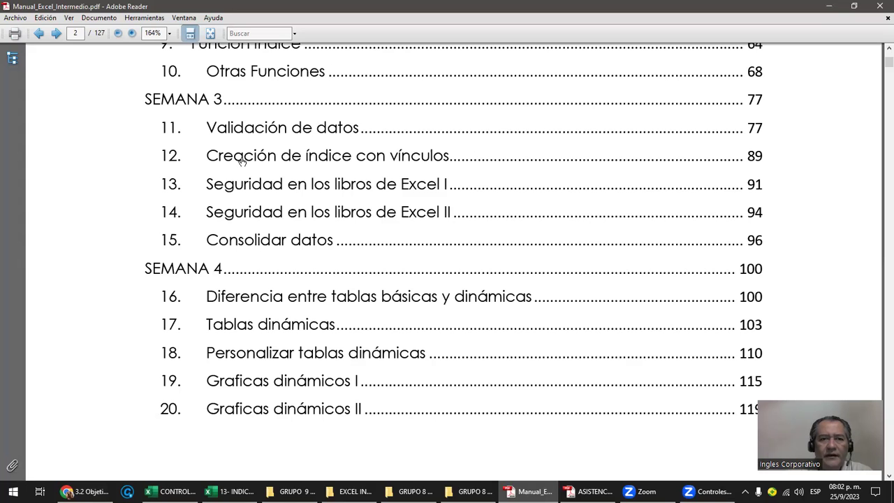
left_click(308, 161)
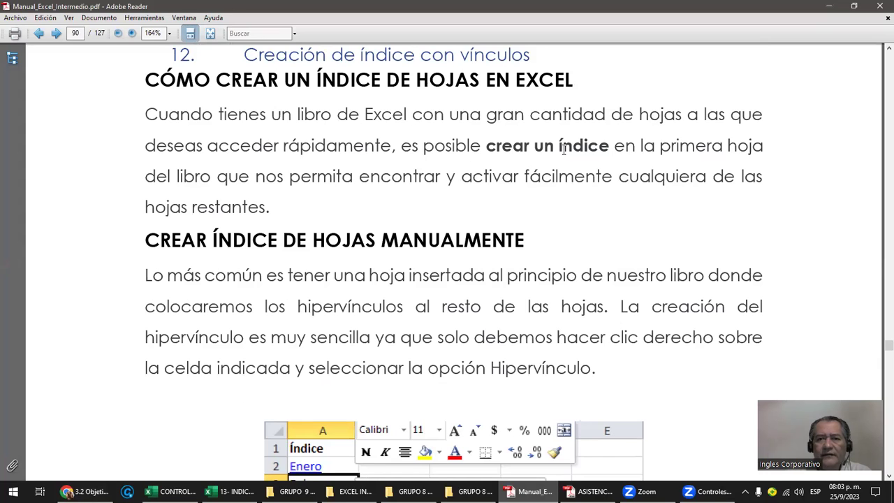
scroll(563, 148, "down", 1)
scroll(564, 150, "down", 1)
scroll(566, 153, "down", 1)
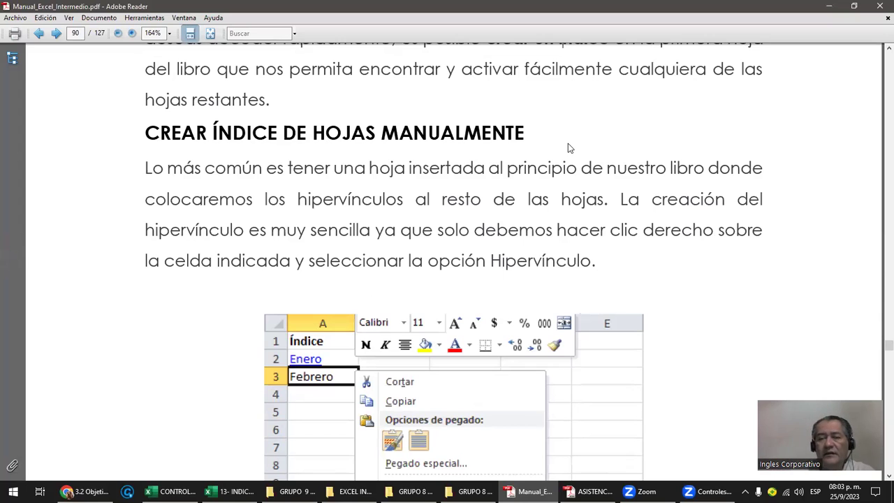
scroll(568, 147, "down", 2)
scroll(569, 143, "down", 1)
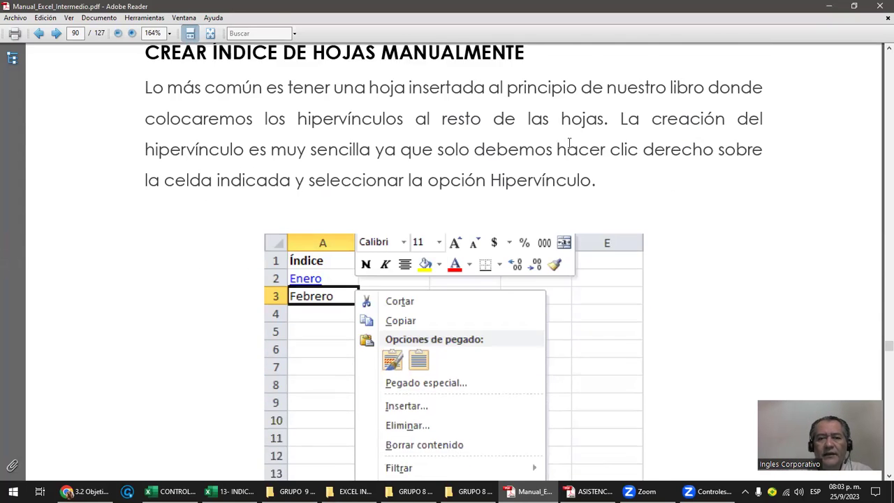
scroll(569, 143, "down", 1)
scroll(569, 143, "down", 1)
scroll(570, 144, "down", 2)
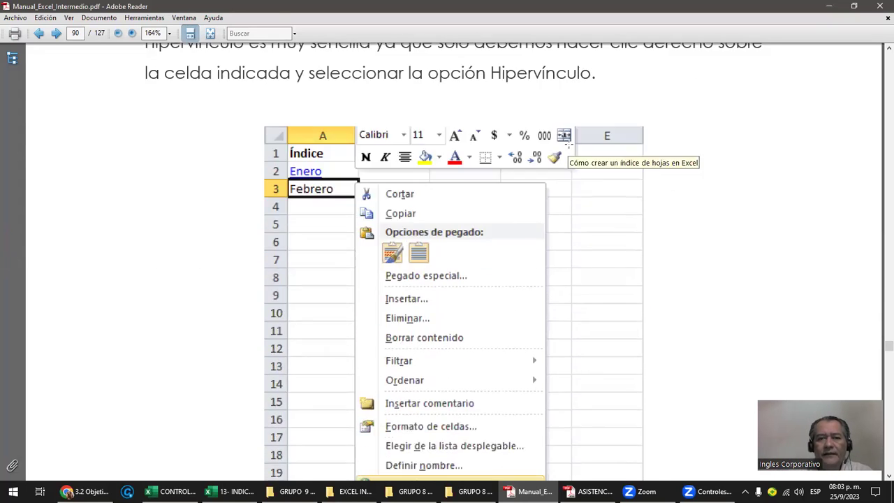
scroll(569, 144, "down", 1)
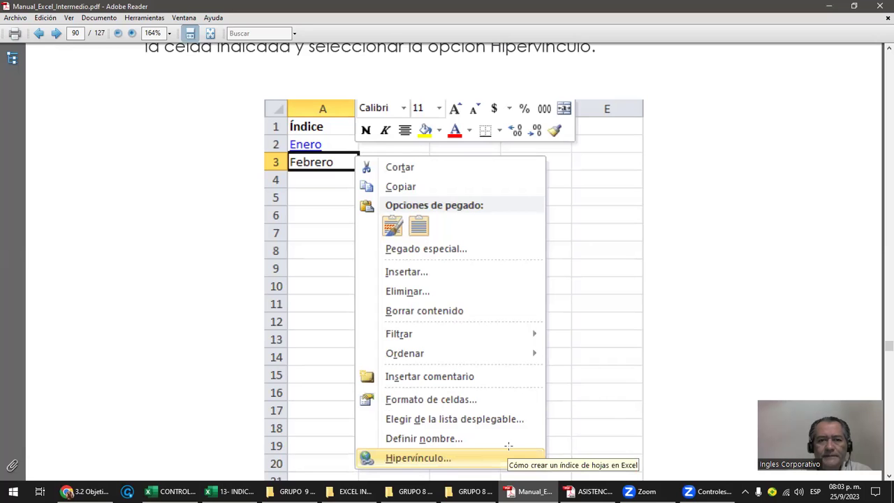
scroll(400, 357, "down", 3)
scroll(399, 357, "down", 4)
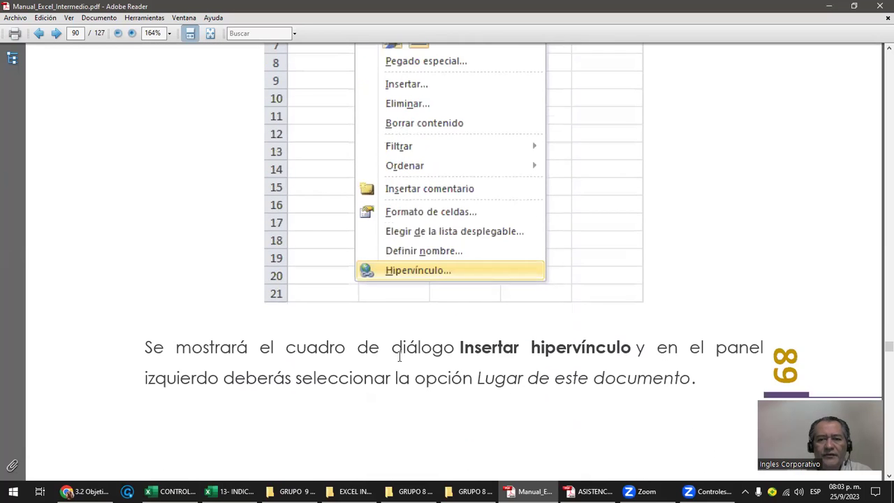
scroll(400, 356, "down", 1)
scroll(401, 360, "down", 2)
scroll(401, 361, "down", 4)
- Scroll to the Insertar hipervínculo illustration and mark its sheet list
scroll(402, 361, "down", 2)
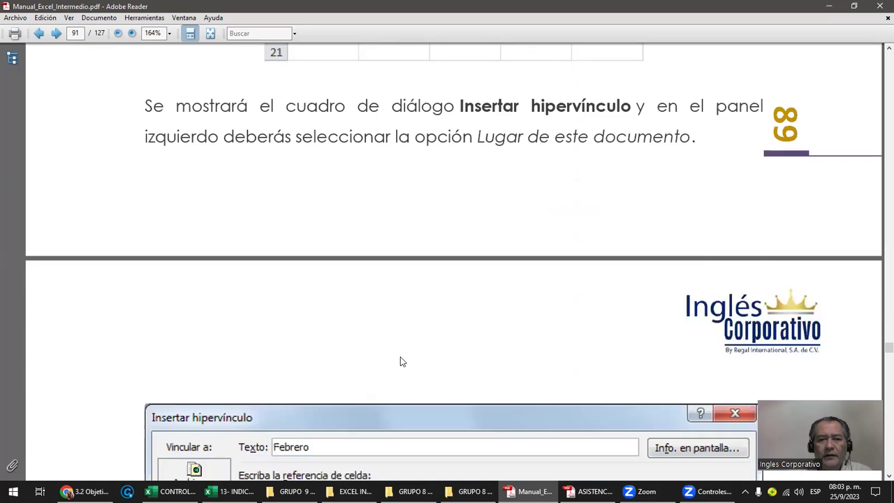
scroll(402, 361, "down", 5)
scroll(401, 360, "down", 2)
scroll(401, 358, "down", 3)
scroll(401, 356, "down", 1)
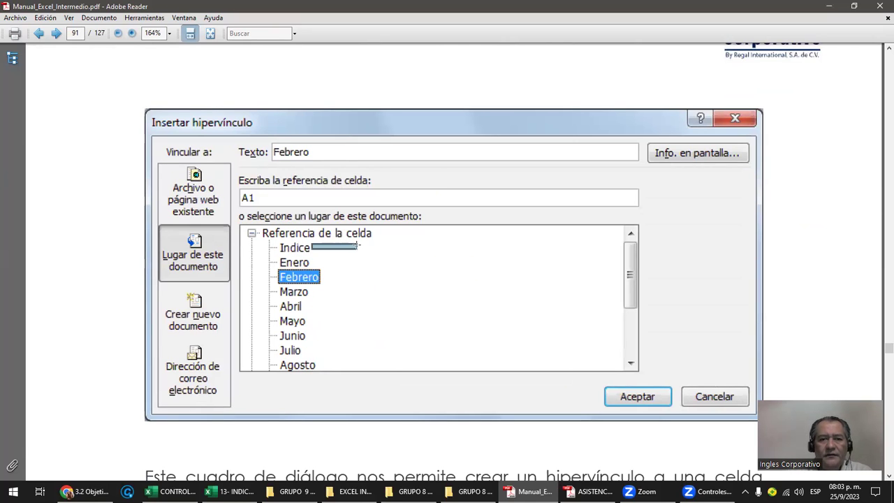
left_click_drag(331, 258, 340, 365)
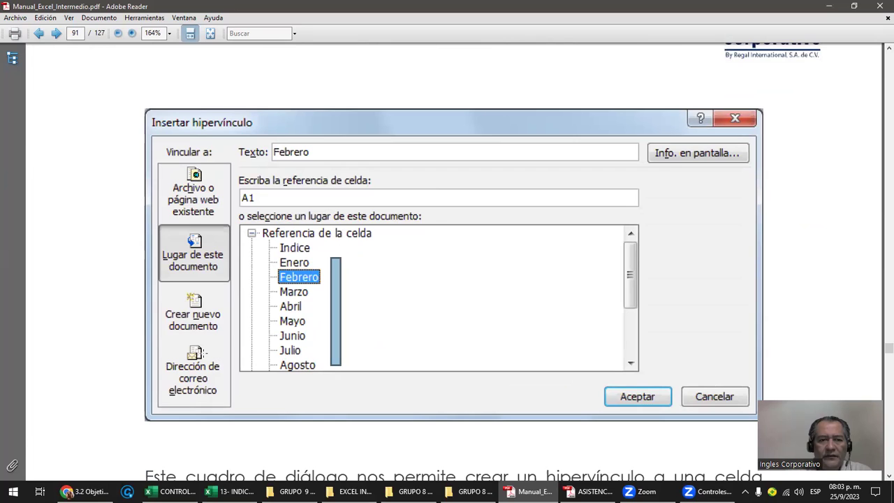
- Mark the Info. en pantalla part of the illustration, then return to the Excel index workbook
left_click(138, 225)
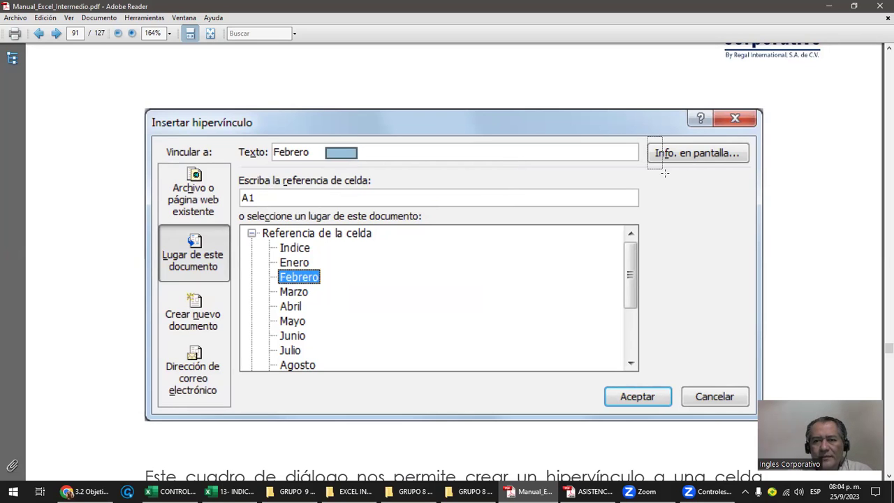
left_click_drag(646, 135, 756, 183)
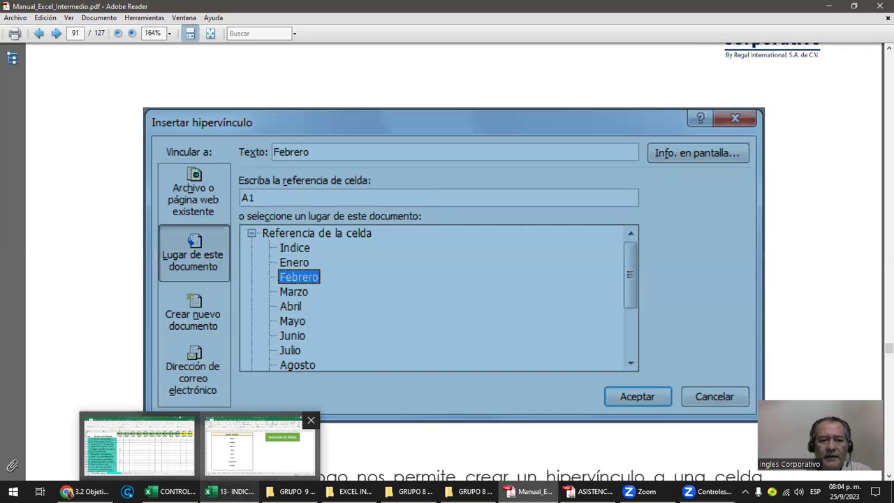
left_click(234, 491)
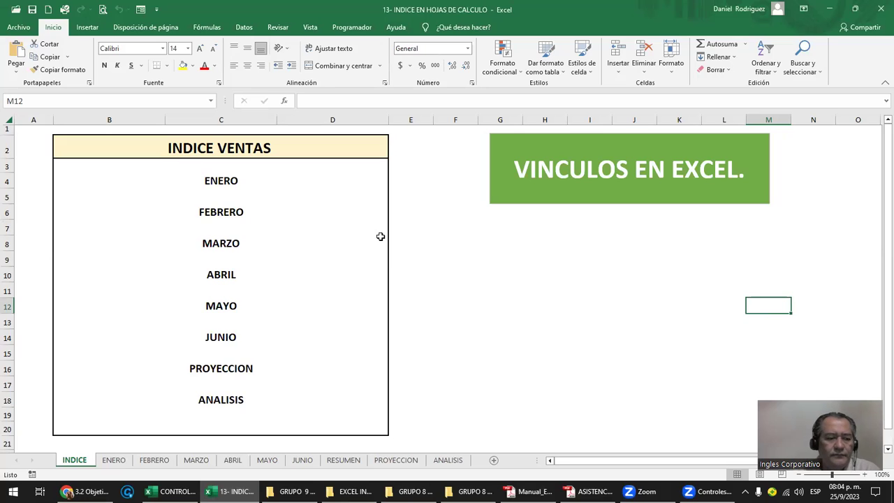
left_click(186, 150)
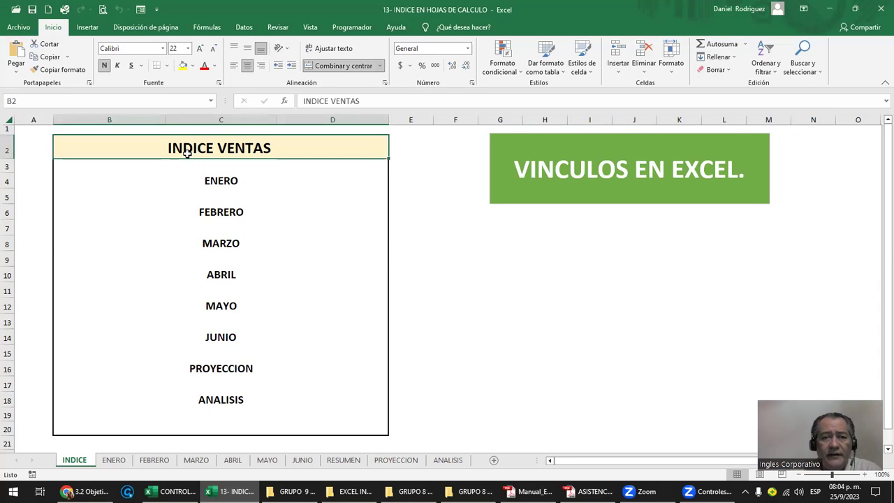
left_click_drag(152, 150, 259, 419)
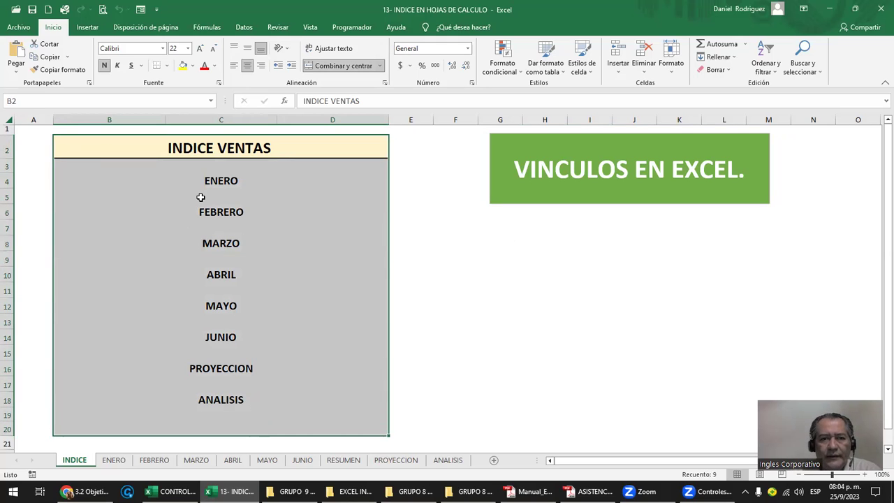
left_click(417, 230)
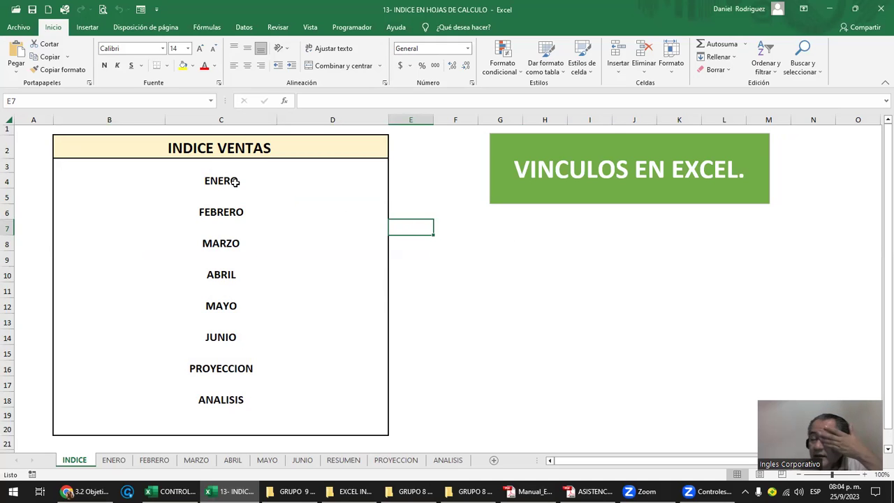
left_click_drag(253, 183, 273, 344)
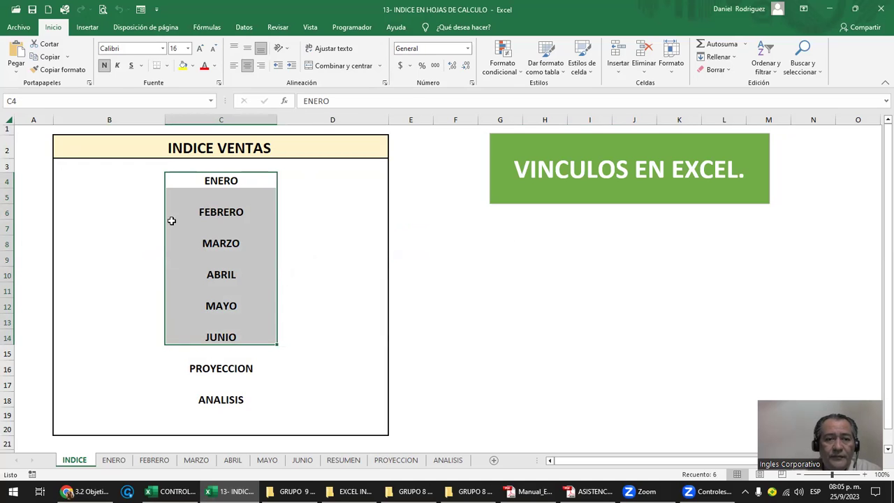
- On the ENERO sheet, inspect the SUCURSAL 1 and 2 headers and salesperson cell A5
left_click(114, 461)
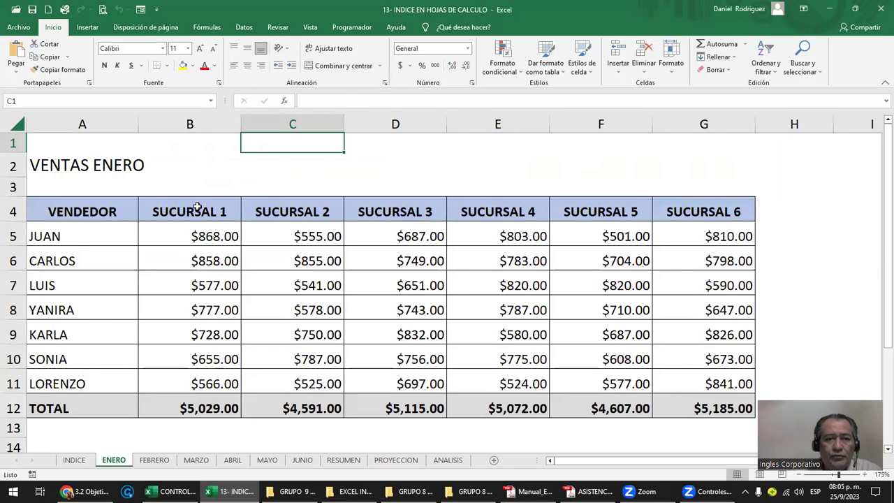
left_click(192, 209)
left_click(114, 225)
left_click(284, 200)
left_click(91, 233)
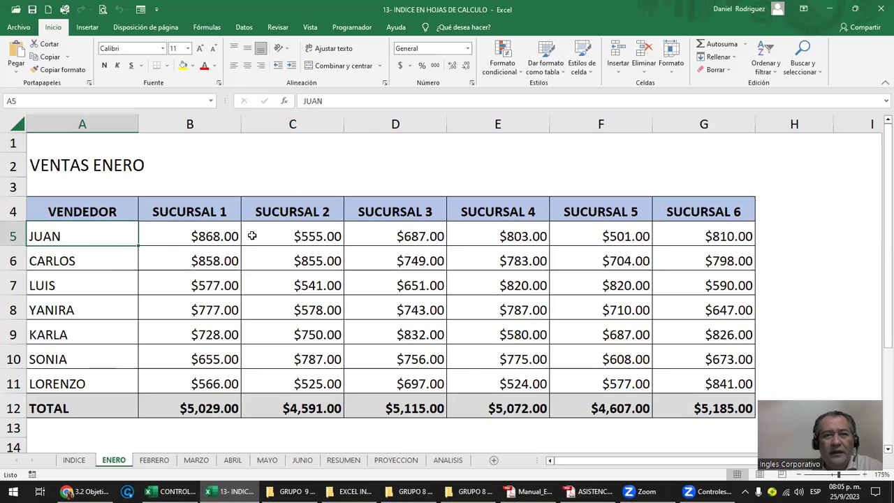
scroll(130, 179, "down", 1)
scroll(132, 180, "up", 1)
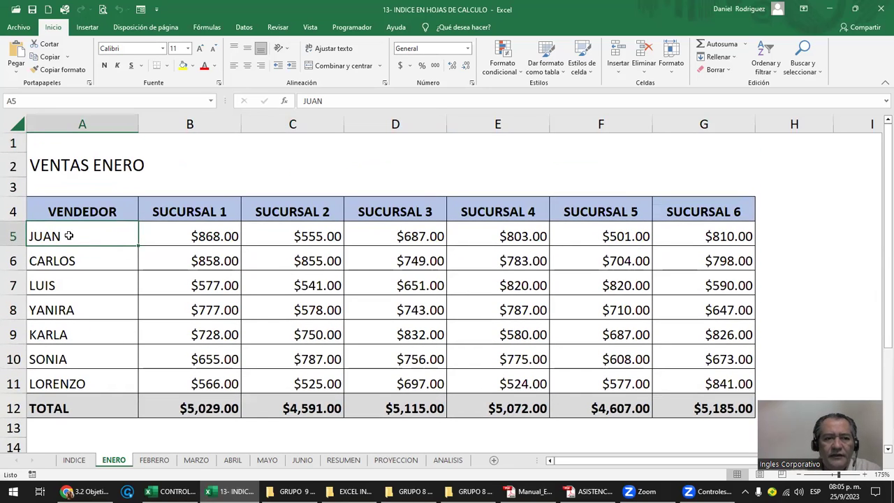
- Select names A5:A11 and headers B4:G4, then check the SUCURSAL 1–3 total formulas
left_click_drag(70, 236, 77, 383)
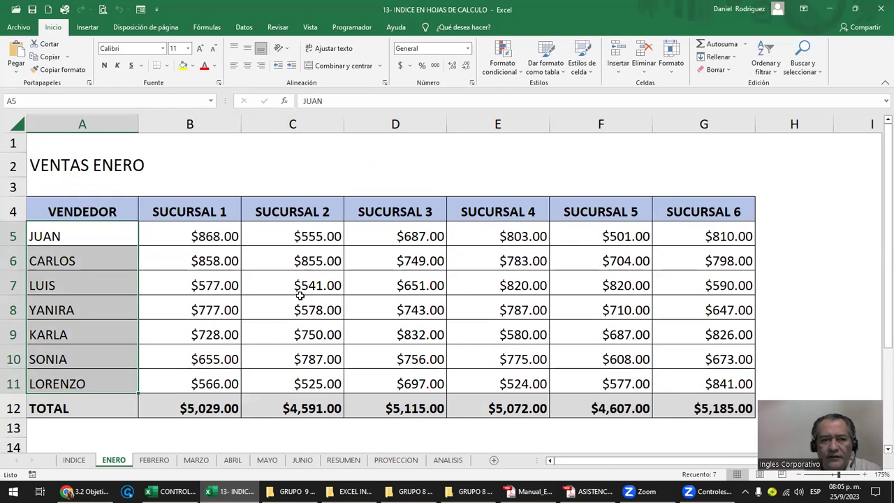
left_click_drag(203, 215, 688, 215)
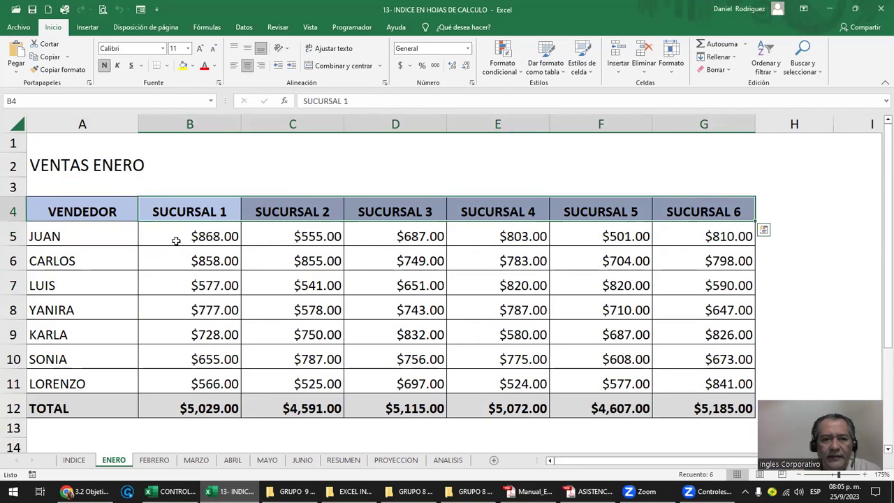
left_click(196, 403)
left_click(277, 407)
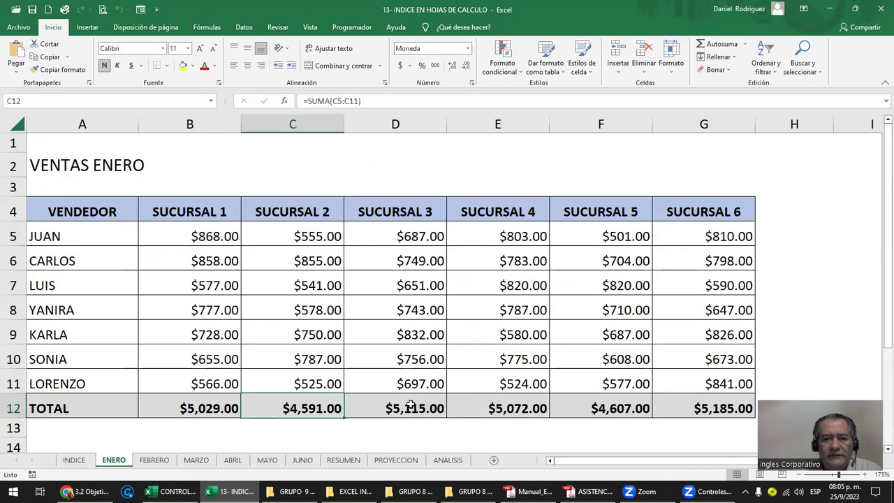
left_click(410, 405)
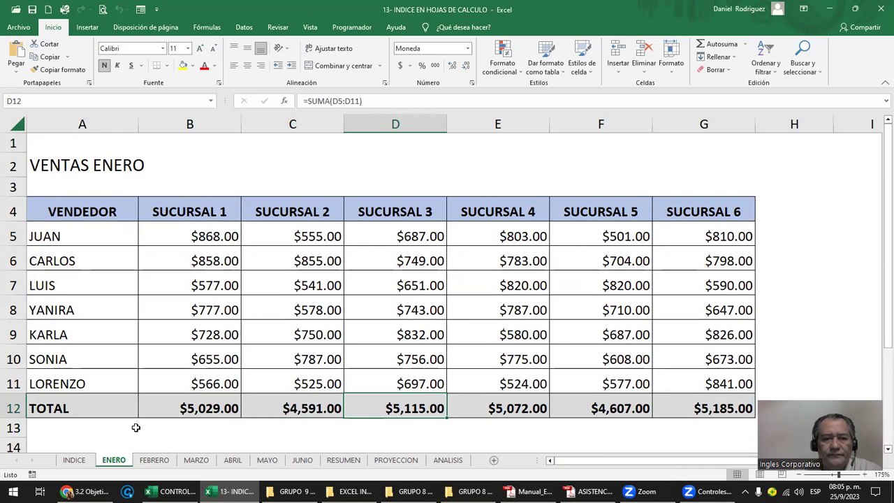
- Flip through FEBRERO, MARZO, ABRIL and MAYO to JUNIO and look at JUAN's SUCURSAL 1 value
left_click(154, 460)
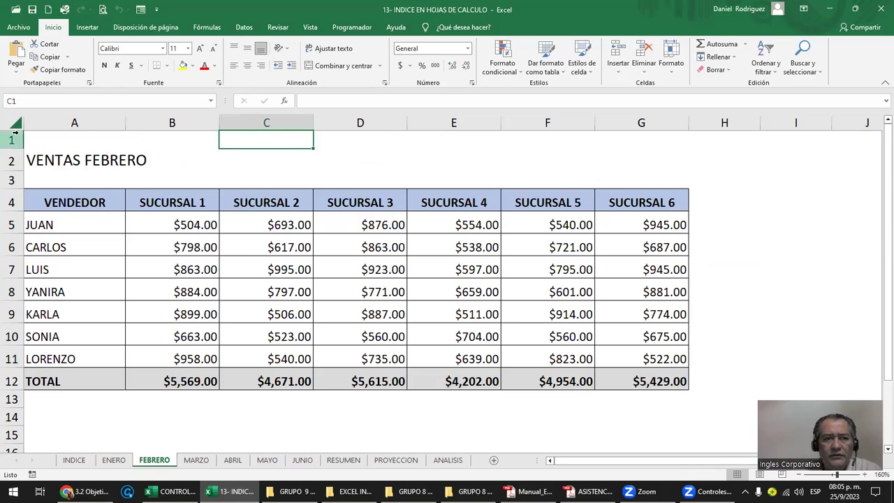
left_click(196, 460)
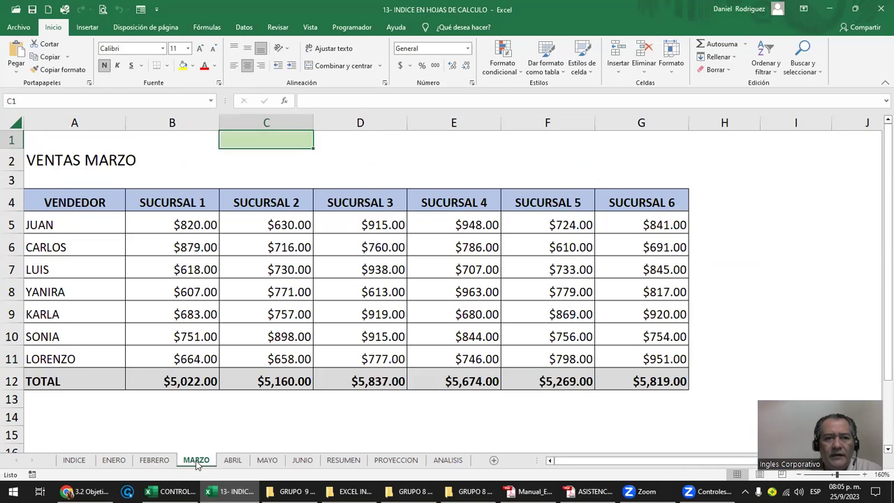
left_click(239, 462)
left_click(267, 461)
left_click(300, 461)
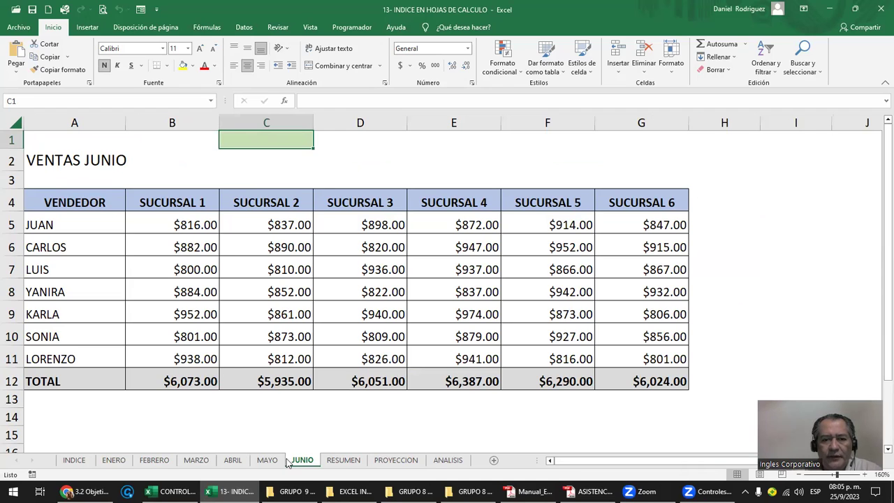
left_click(324, 404)
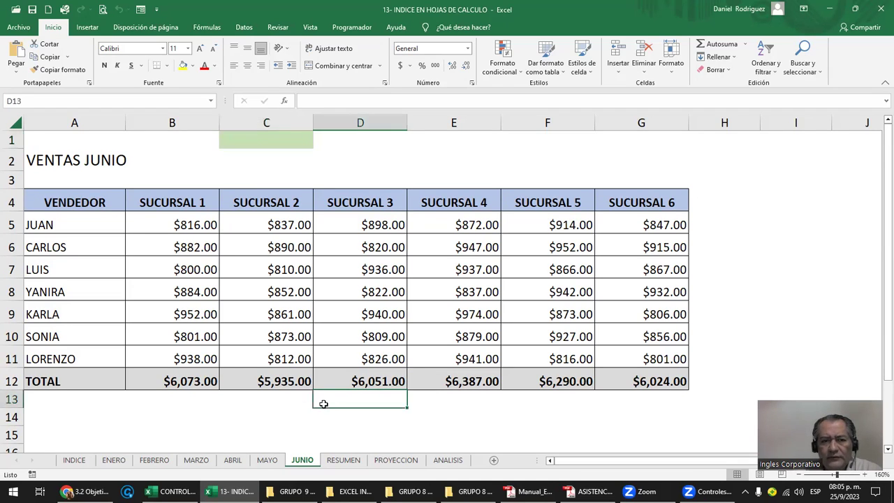
left_click(179, 219)
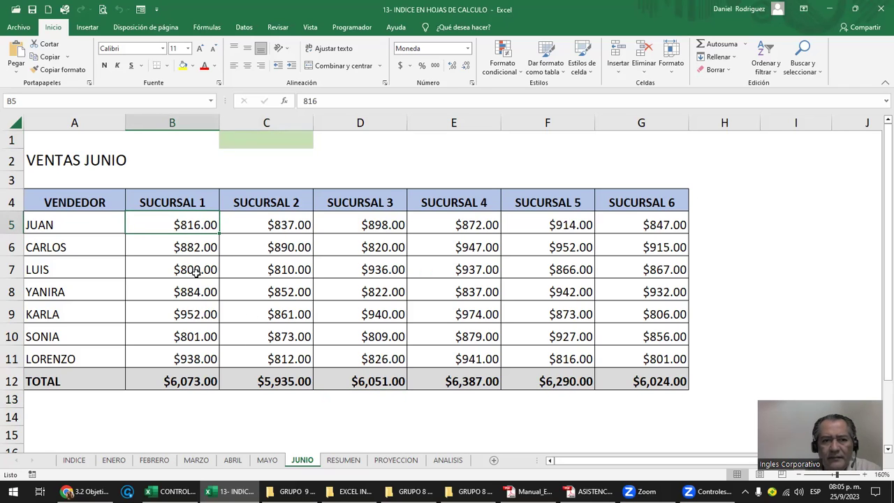
- On RESUMEN, inspect the B5 monthly-sum formula and the JUAN, CARLOS and grand TOTAL formulas
left_click(343, 461)
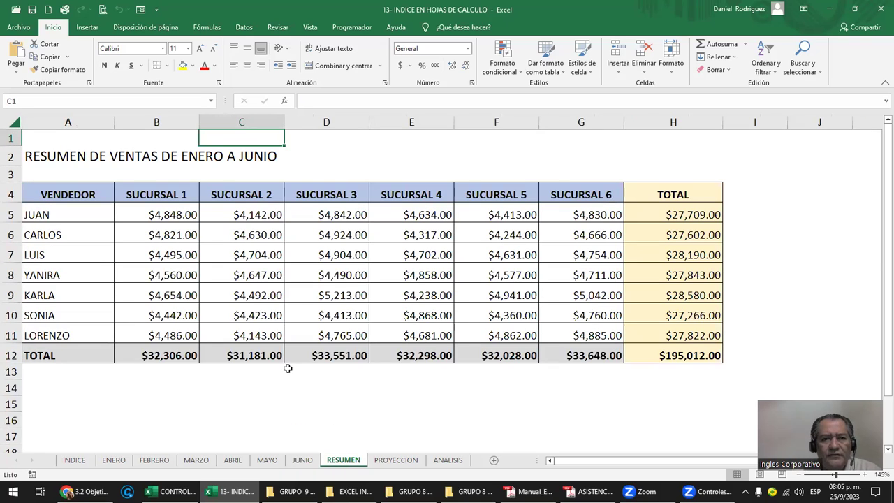
double_click(165, 216)
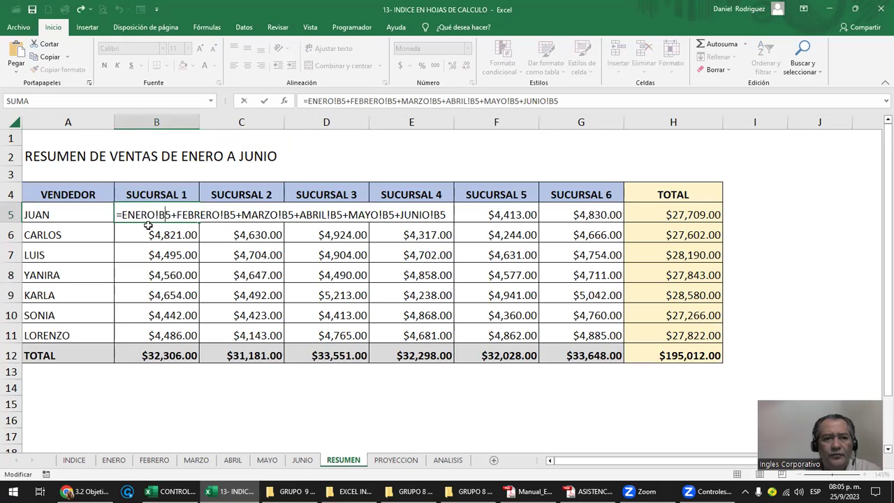
key("Escape")
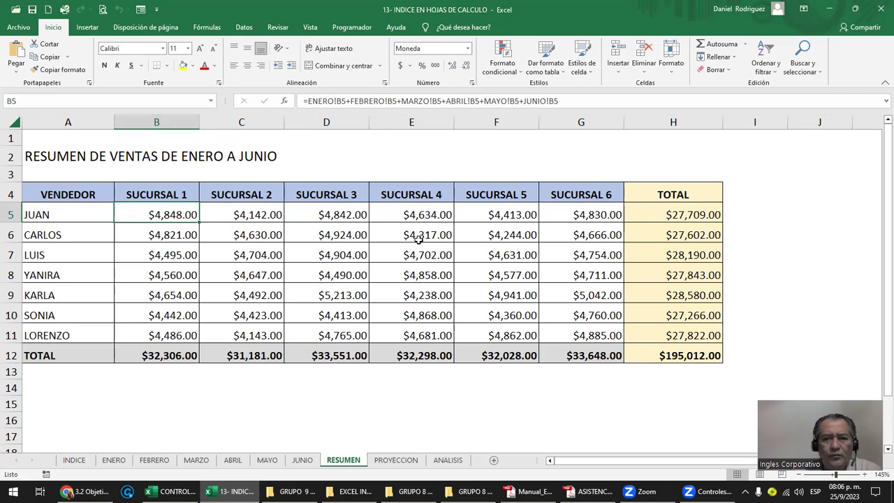
left_click(681, 216)
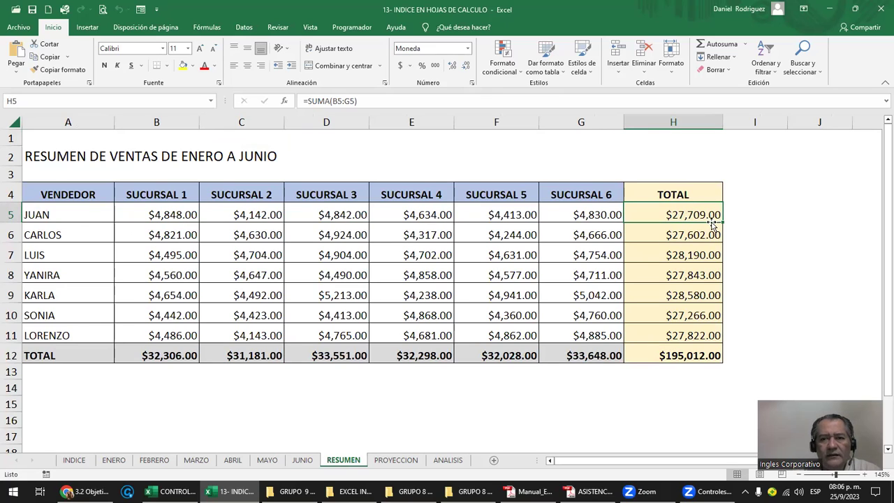
left_click(696, 235)
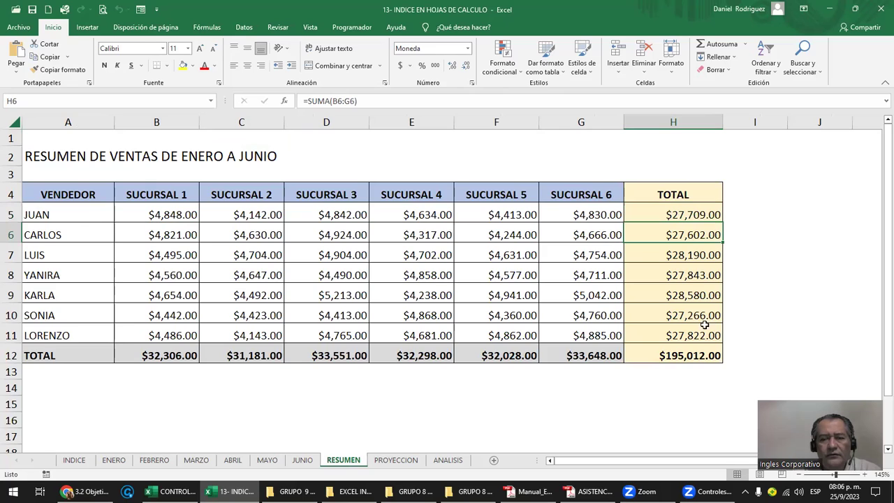
left_click(681, 354)
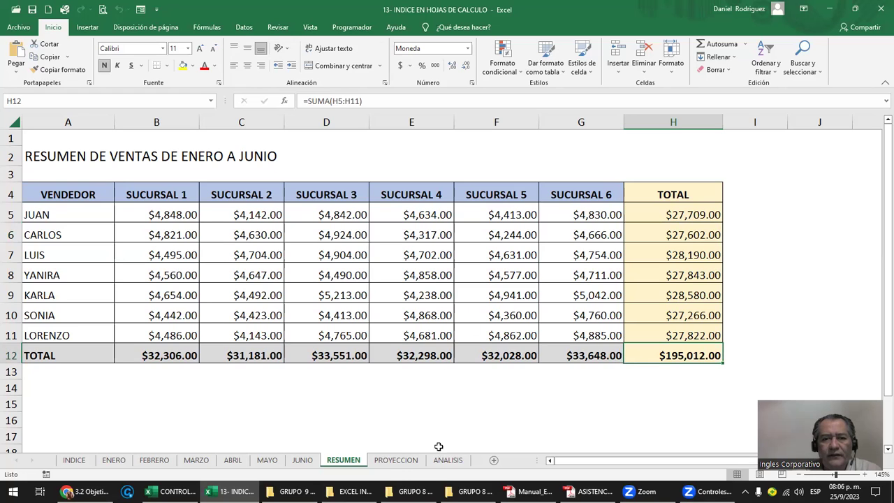
- On PROYECCION, look at the SUBIR 3% column and where JUAN's SUCURSAL 1 value comes from
left_click(396, 460)
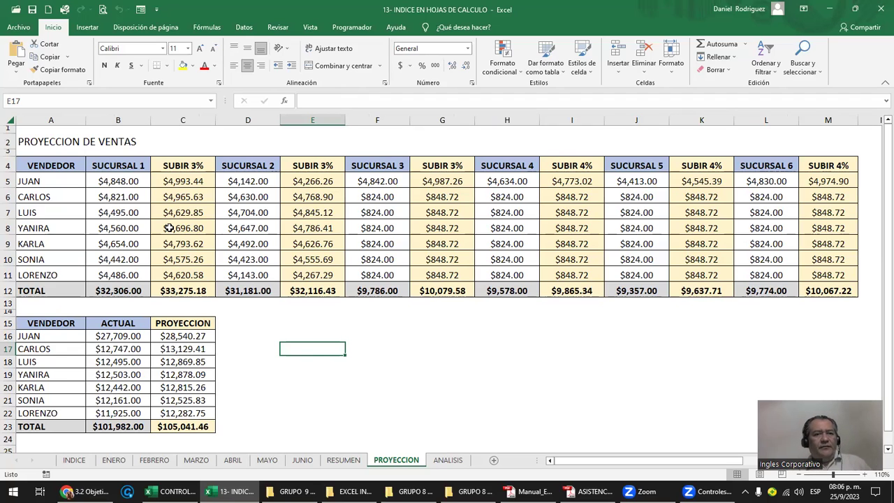
left_click(180, 167)
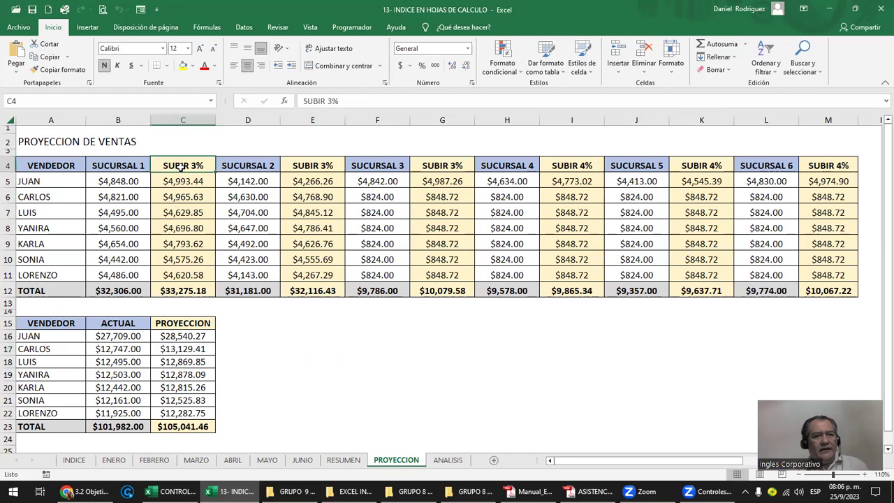
scroll(220, 236, "up", 2, "ctrl")
scroll(221, 235, "up", 1, "ctrl")
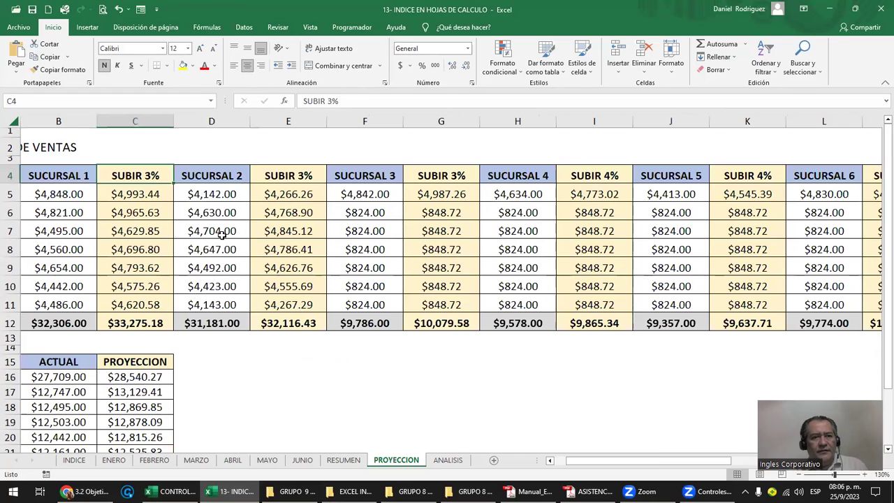
key("Left")
key("Left")
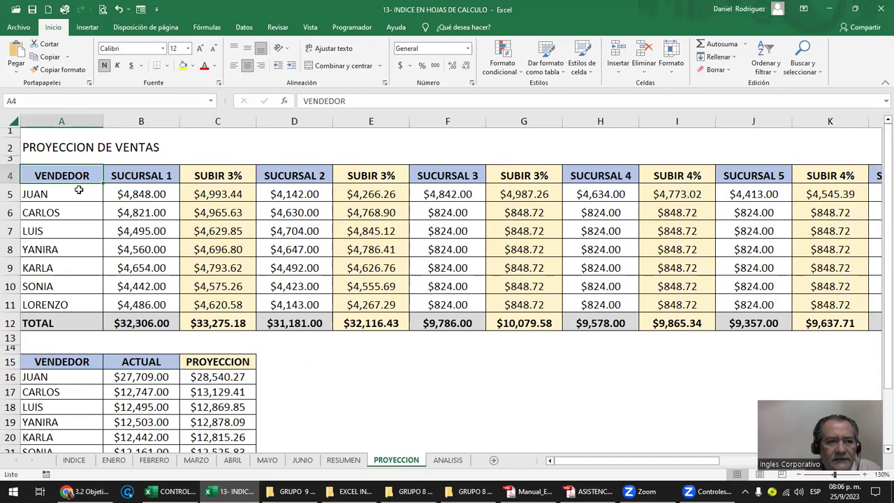
left_click(150, 178)
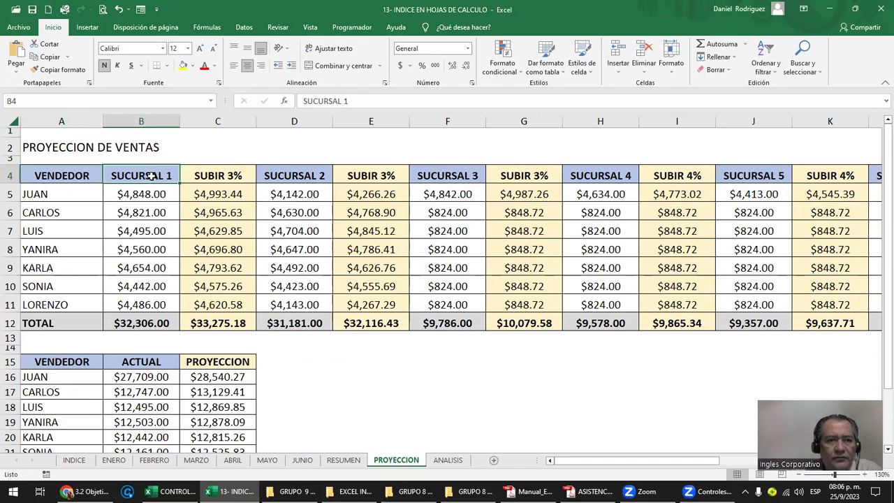
left_click(149, 197)
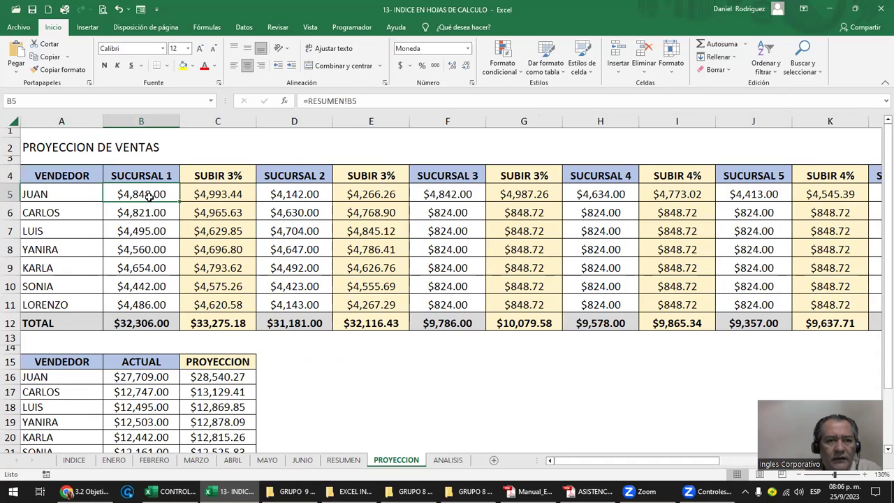
- Inspect JUAN's 3% increase formulas and the SUCURSAL 2 and 3 source values
left_click(217, 173)
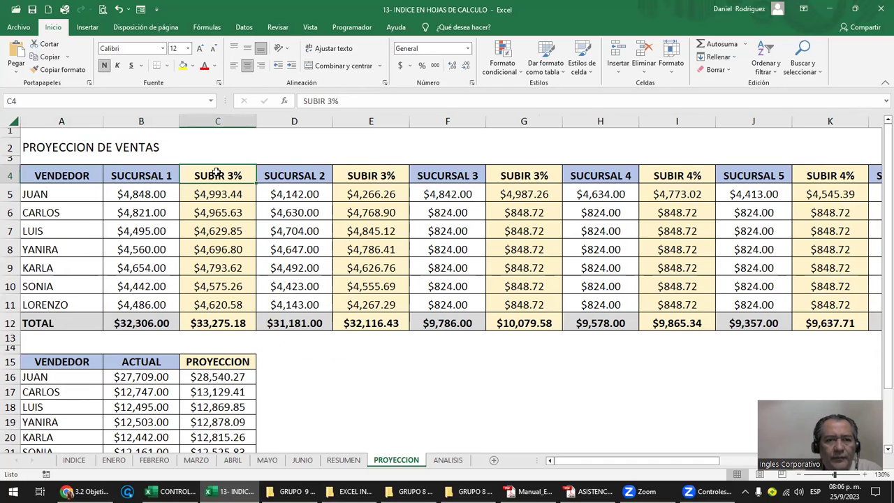
double_click(217, 194)
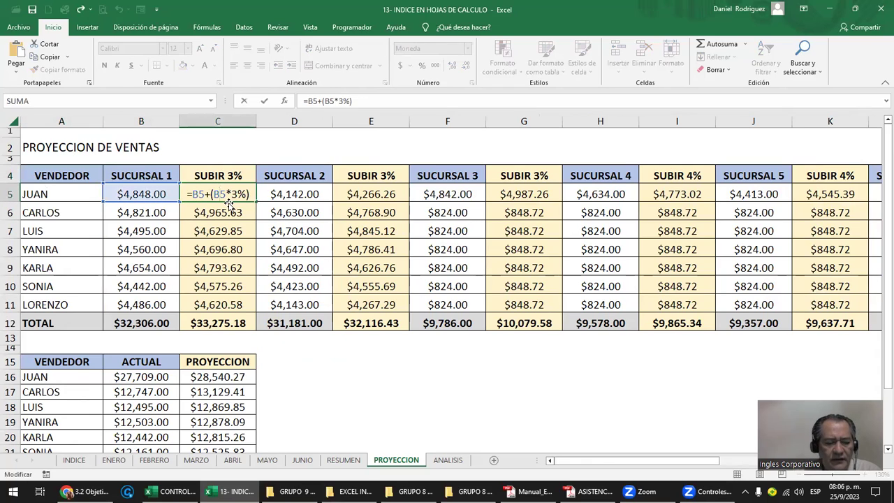
key("Escape")
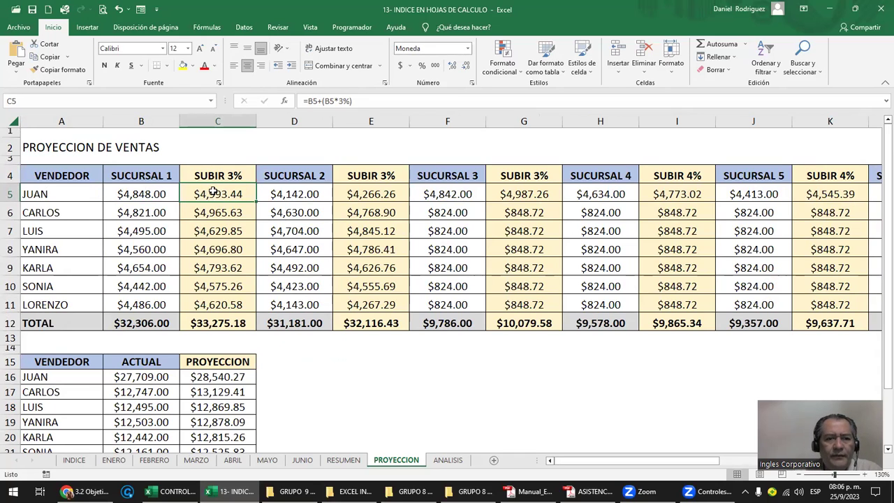
left_click(279, 192)
left_click(375, 201)
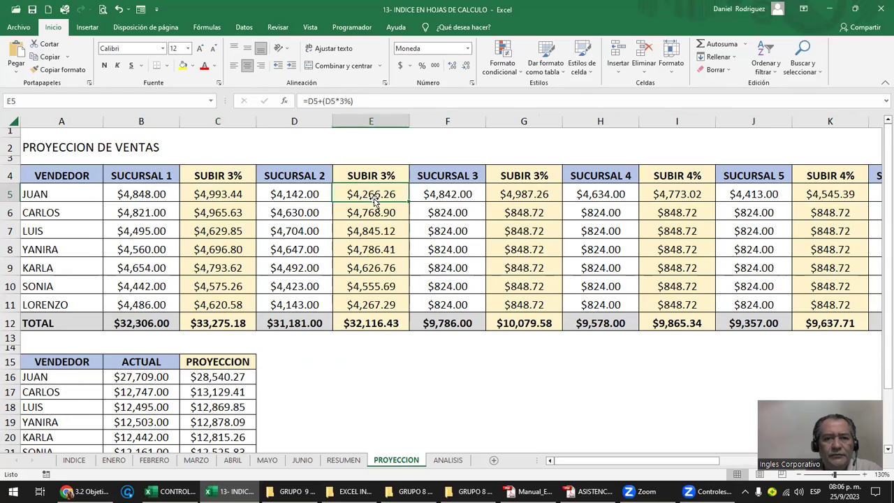
key("Right")
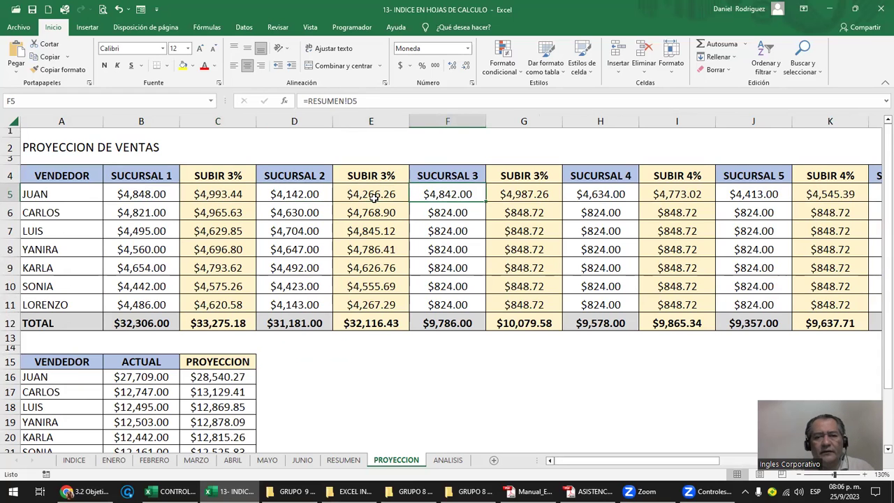
scroll(375, 198, "down", 1, "ctrl")
scroll(379, 196, "down", 1, "ctrl")
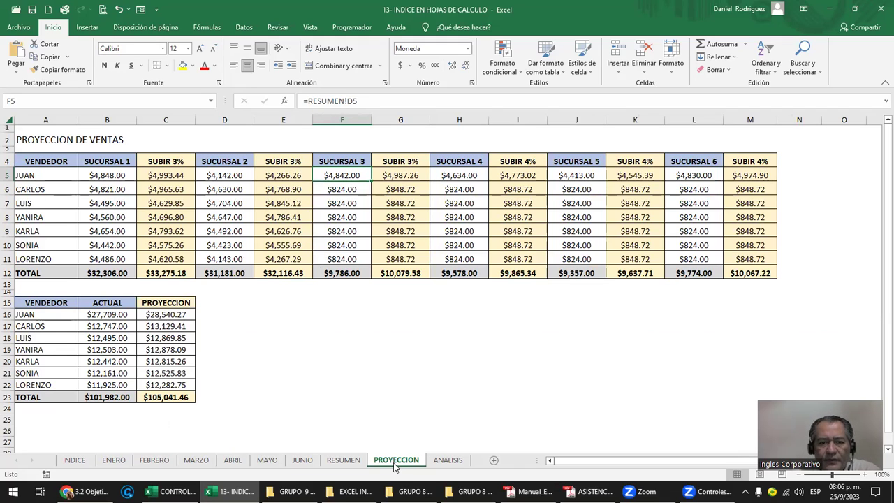
left_click(42, 315)
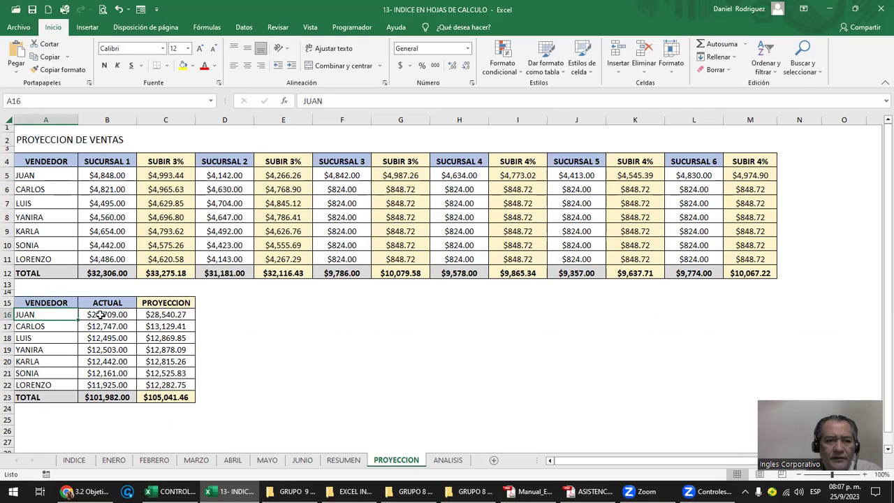
double_click(101, 314)
key("Escape")
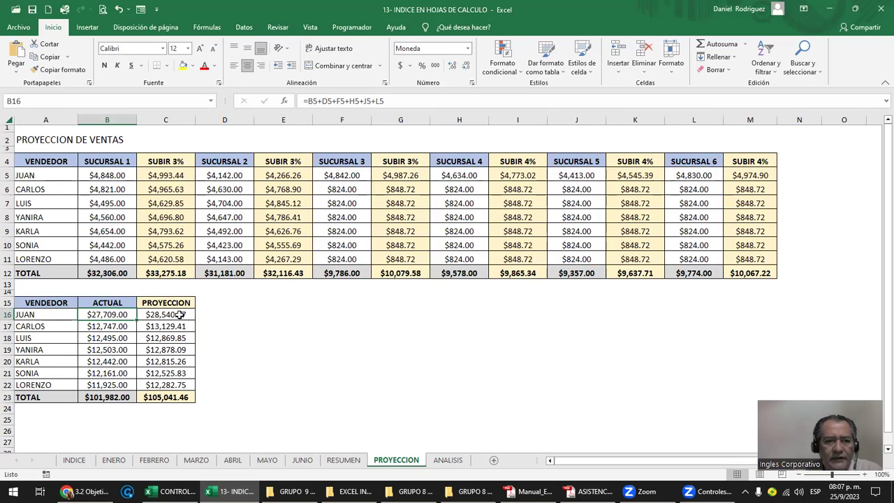
double_click(181, 315)
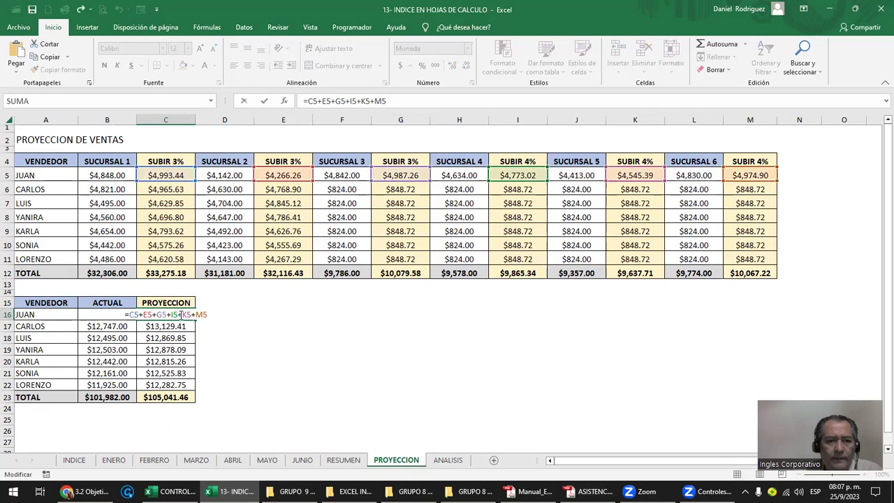
key("Escape")
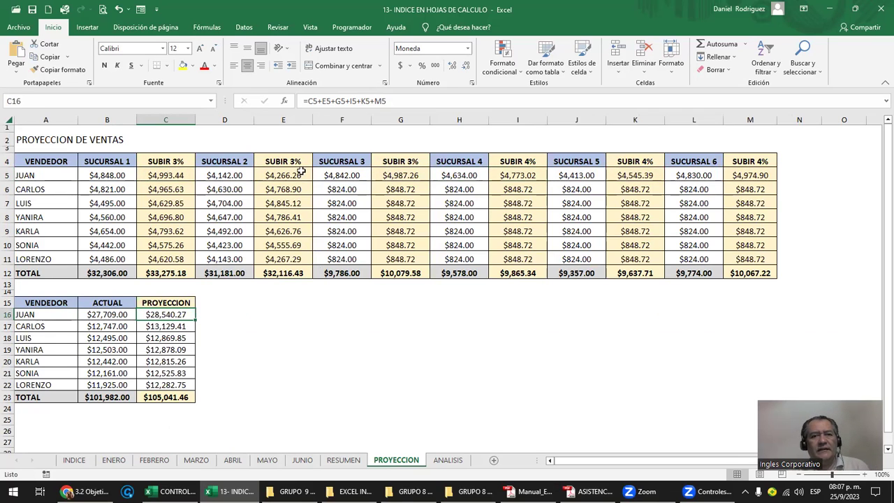
left_click(338, 326)
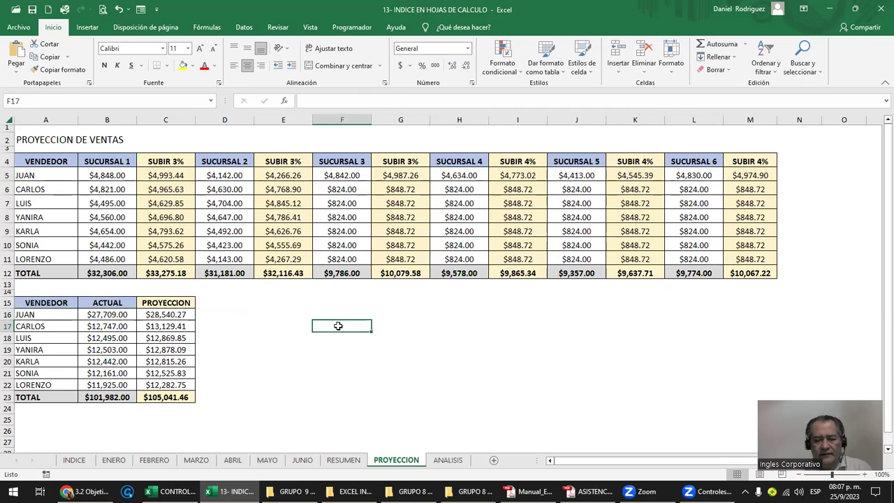
type("=")
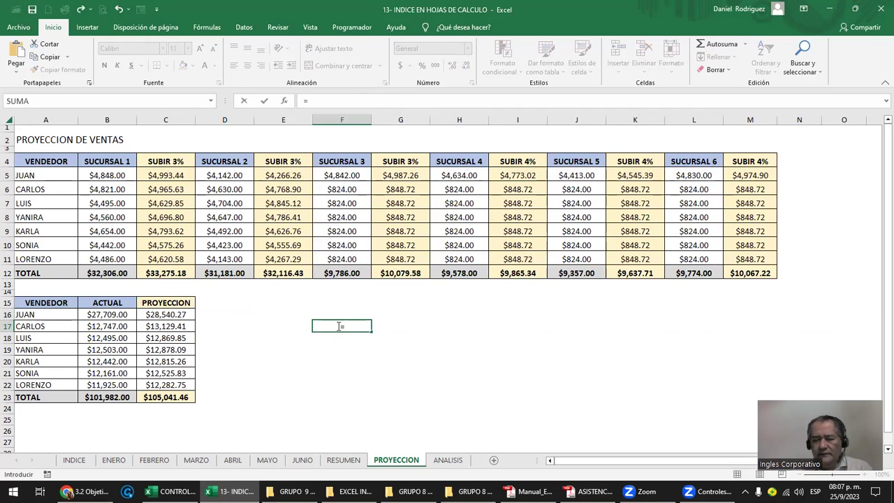
key("Escape")
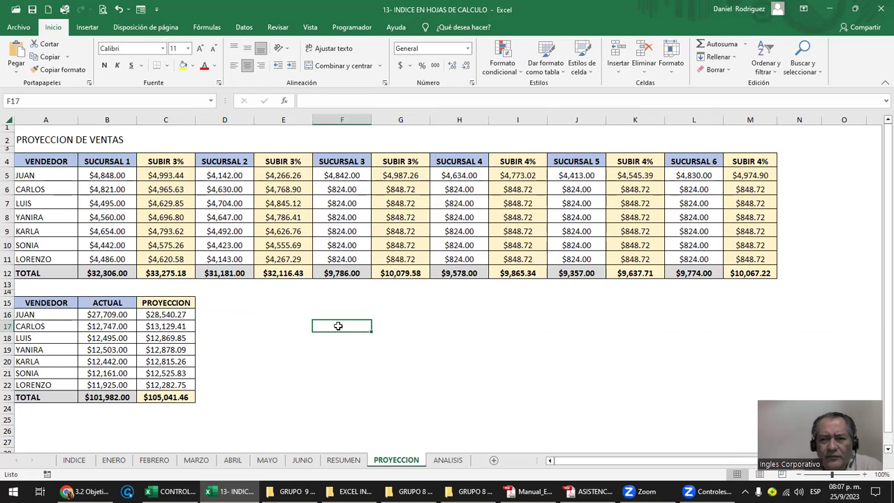
left_click(144, 315)
left_click(163, 397)
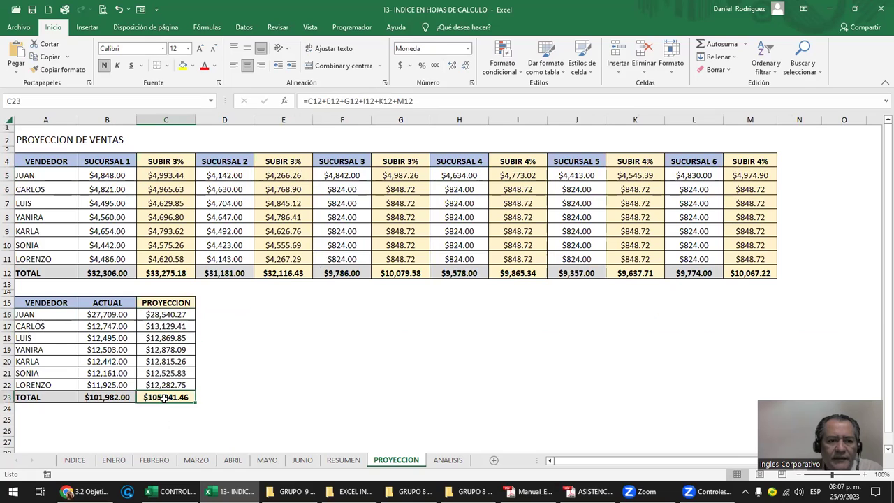
left_click(112, 396)
left_click(176, 397)
left_click(127, 397)
left_click(161, 398)
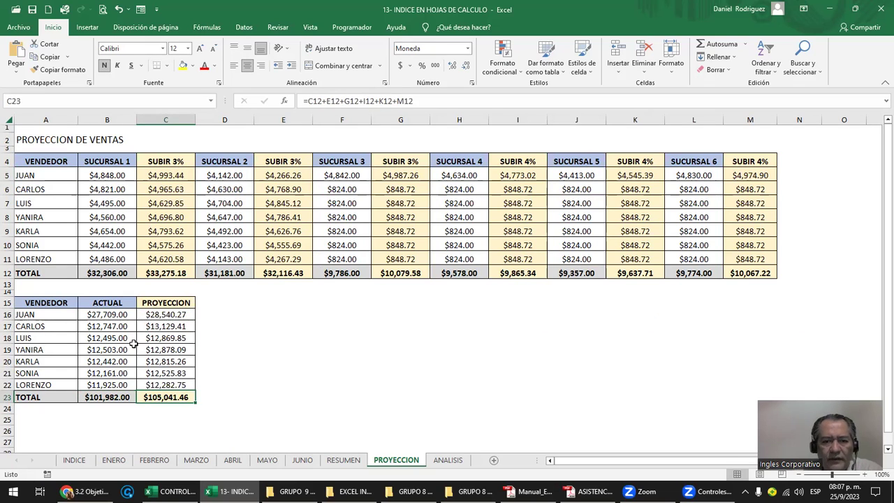
- On ANALISIS, inspect LORENZO's B5 and C5 formulas without changing them
left_click(447, 462)
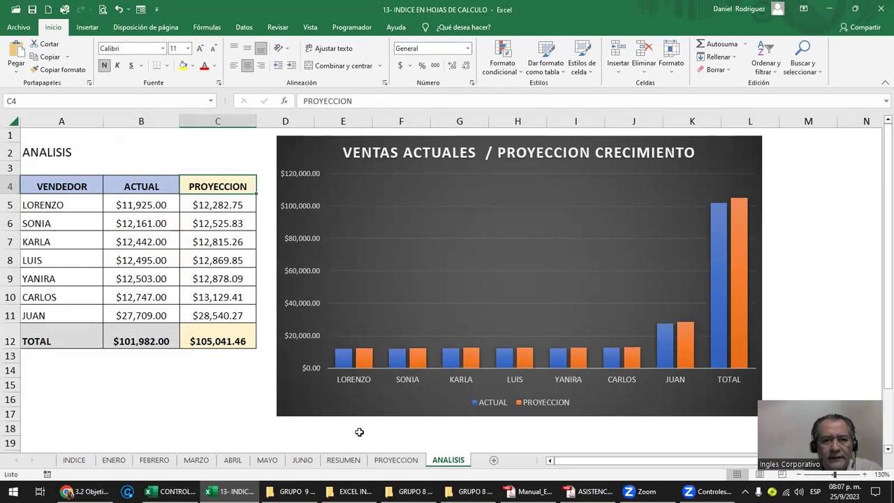
left_click(80, 212)
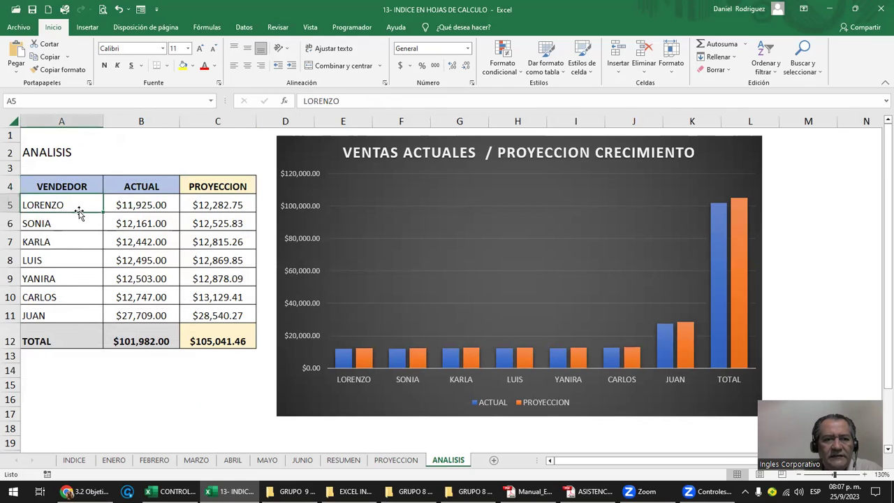
left_click(140, 205)
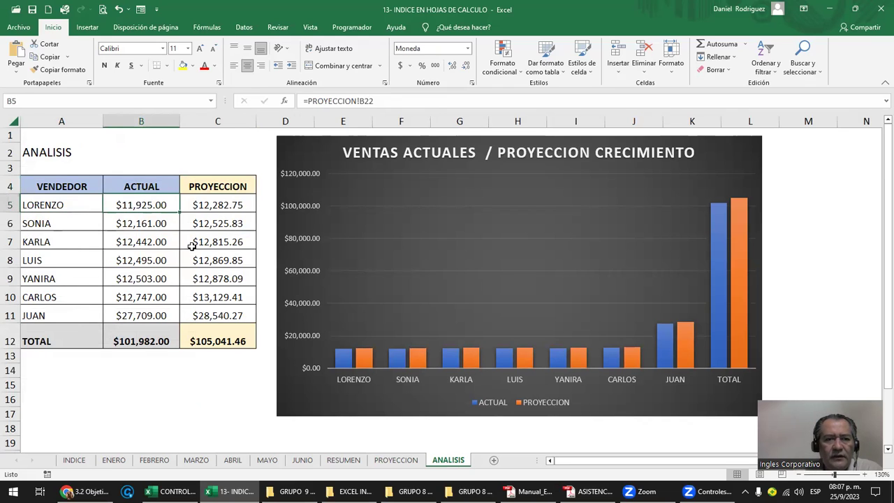
double_click(152, 204)
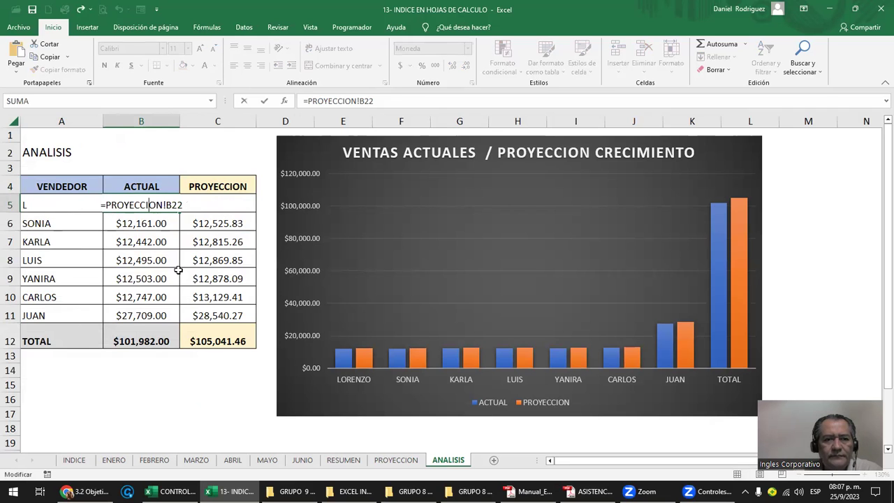
key("Escape")
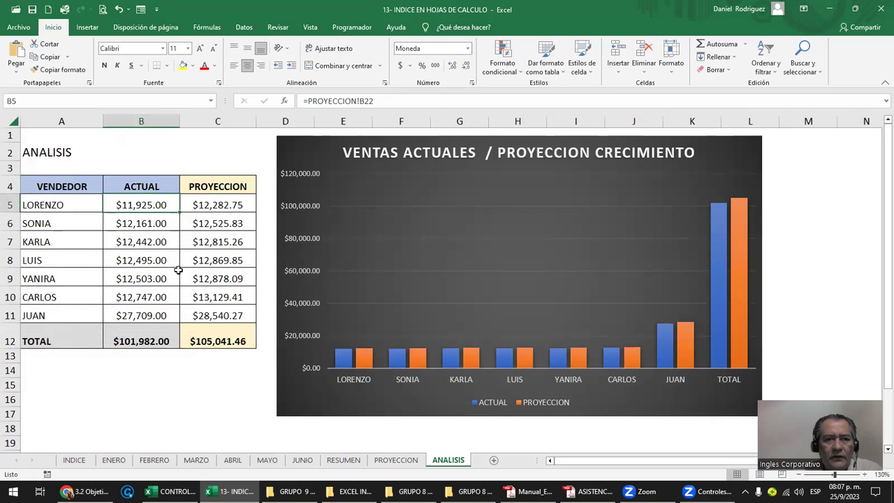
double_click(221, 204)
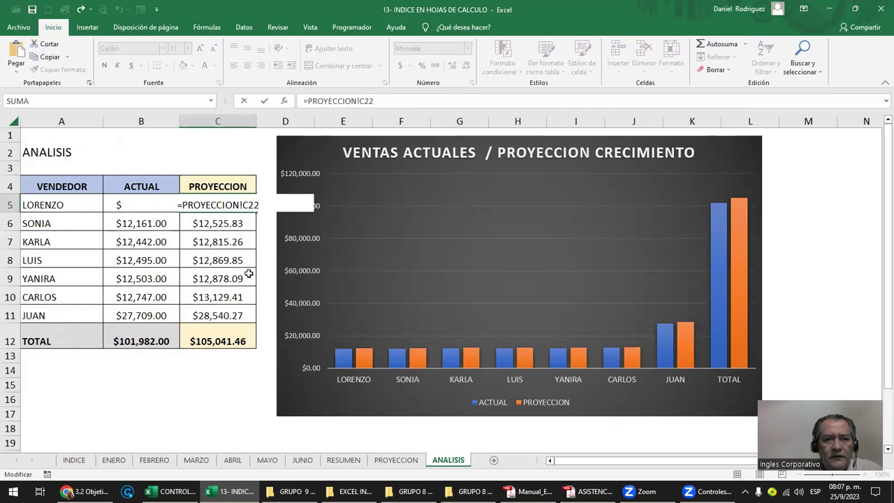
key("Escape")
- Set B5 to =PROYECCION!B16 so it shows $27,709.00
left_click(149, 203)
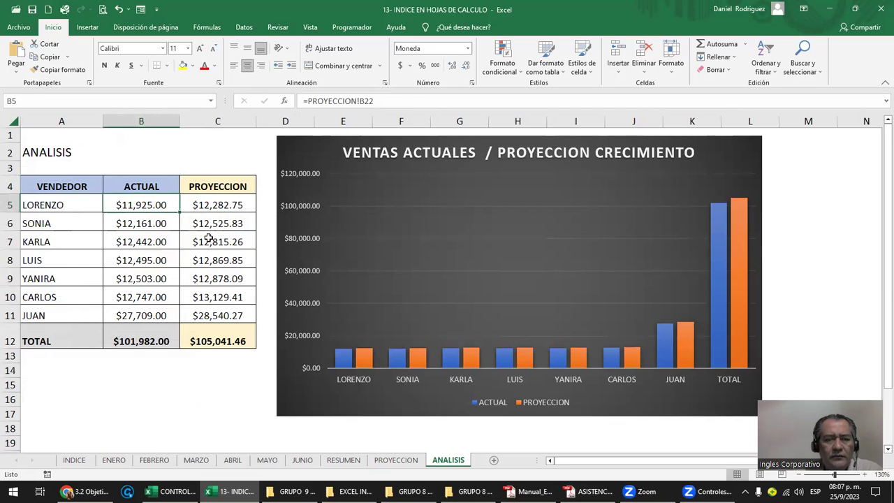
type("=")
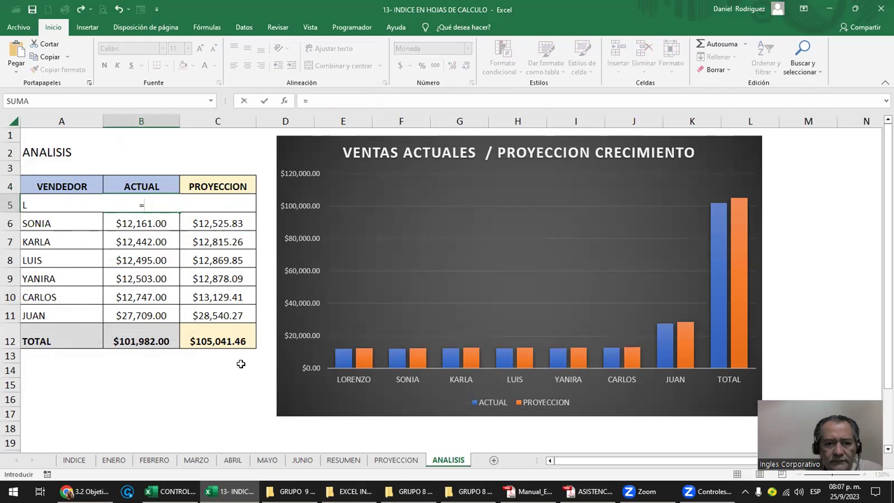
left_click(396, 460)
left_click(103, 318)
key("Return")
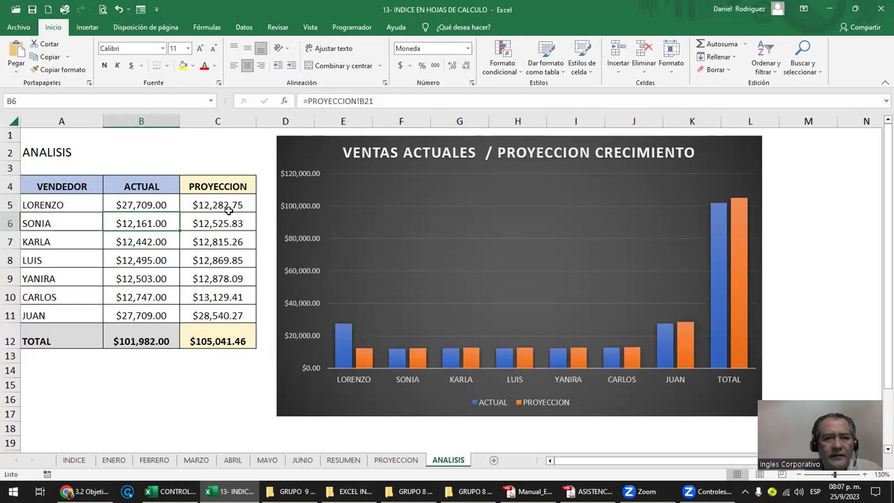
- Fill B5's PROYECCION link down through the TOTAL row at B12
left_click(147, 199)
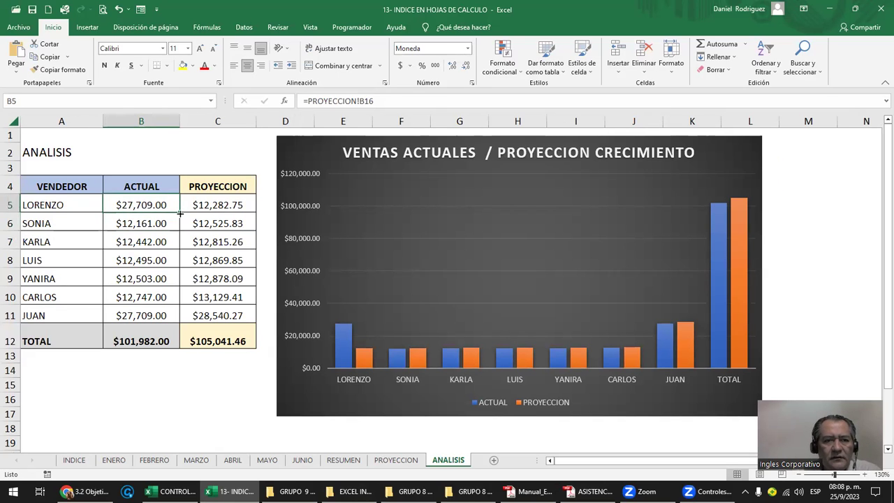
left_click_drag(180, 210, 168, 327)
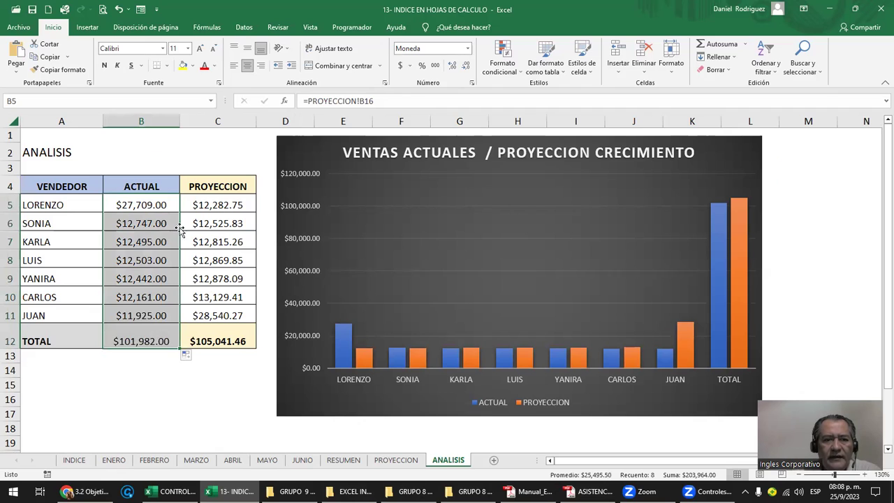
left_click(172, 325)
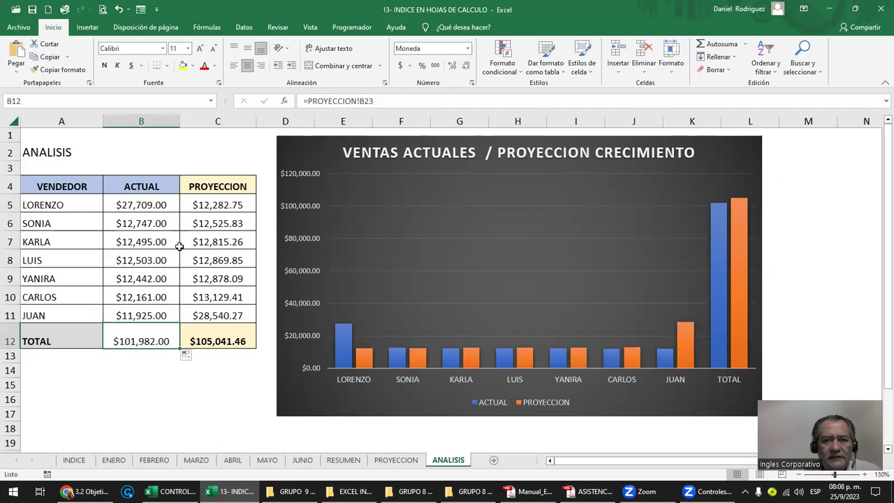
- Set C5 to =PROYECCION!C16 and fill it down to C12
left_click(225, 203)
type("=")
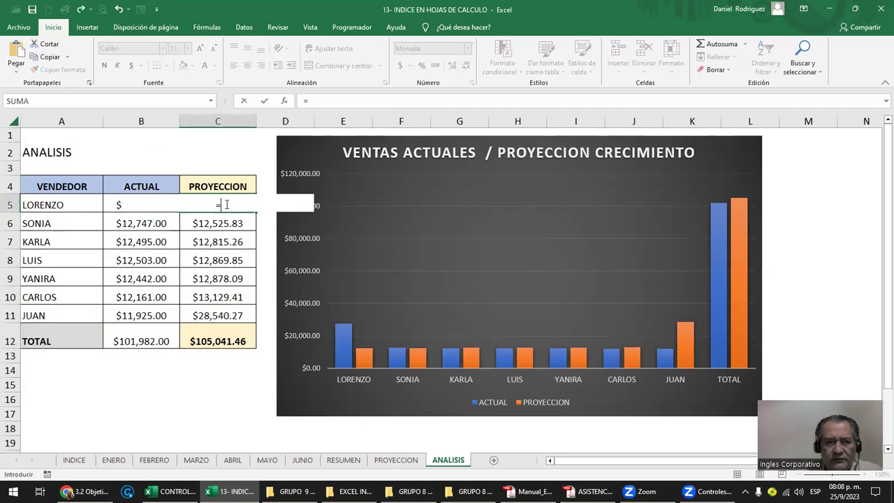
left_click(414, 462)
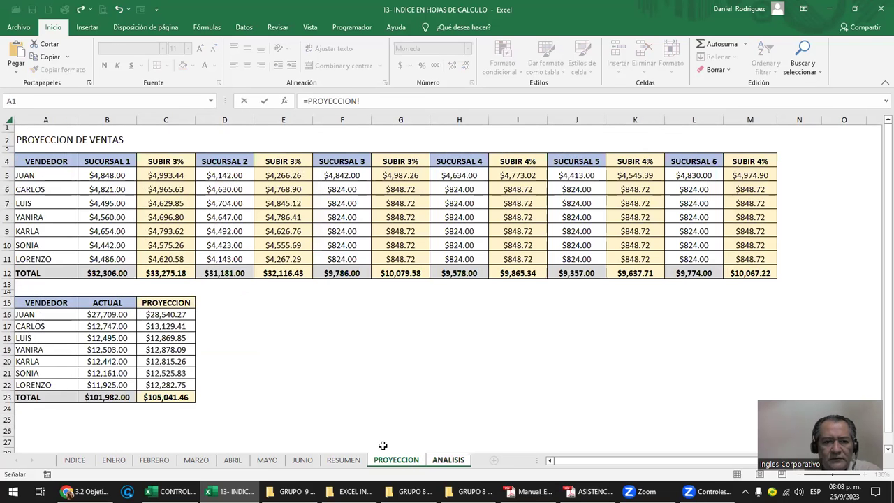
left_click(170, 316)
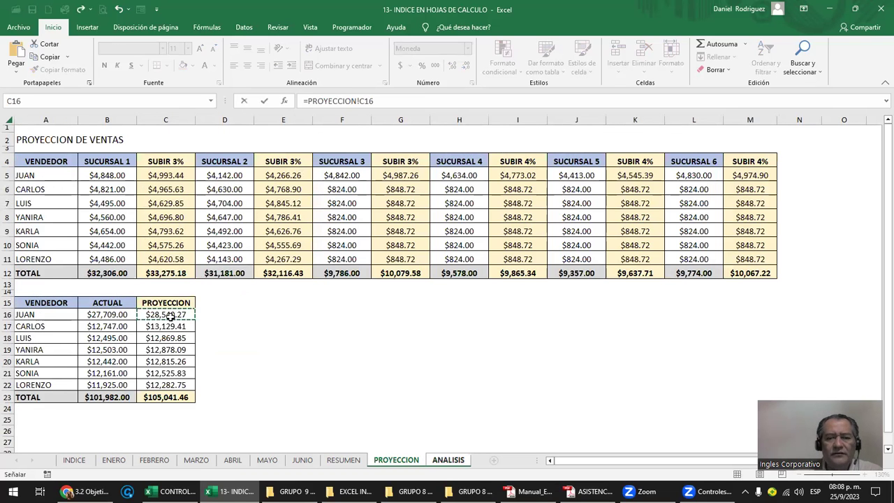
key("Return")
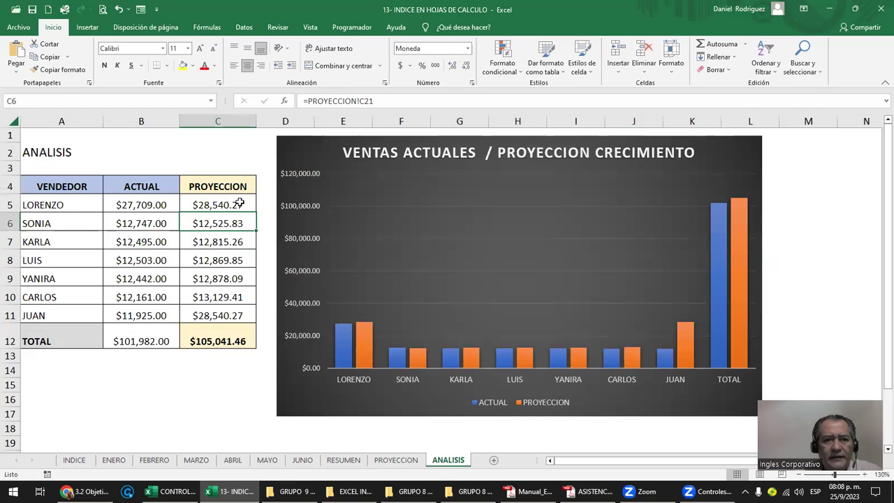
double_click(235, 204)
key("Escape")
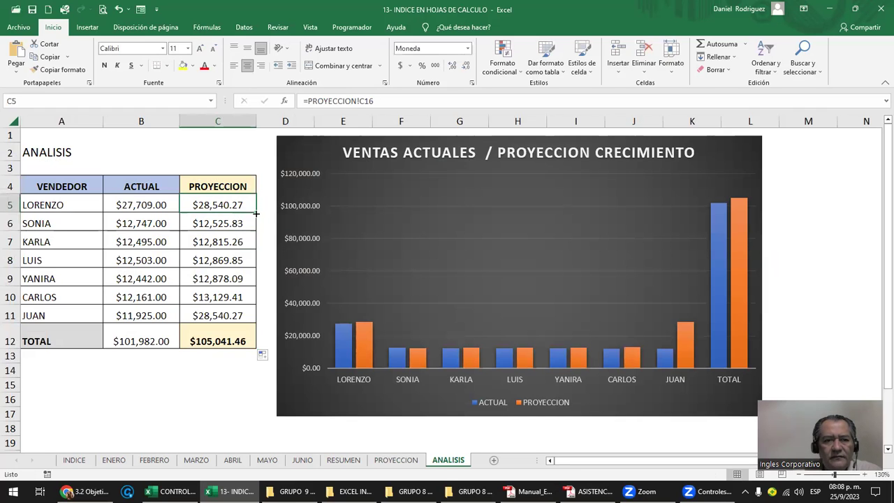
left_click_drag(256, 214, 256, 346)
- Format-paint the bold total style from PROYECCION B23:C23 onto ANALISIS B12:C12
left_click(137, 336)
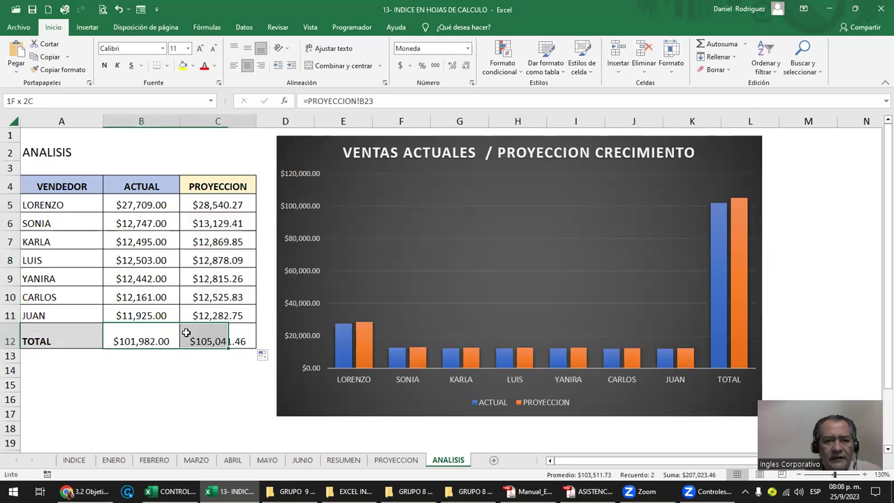
left_click(395, 460)
left_click_drag(117, 396, 157, 396)
left_click(447, 460)
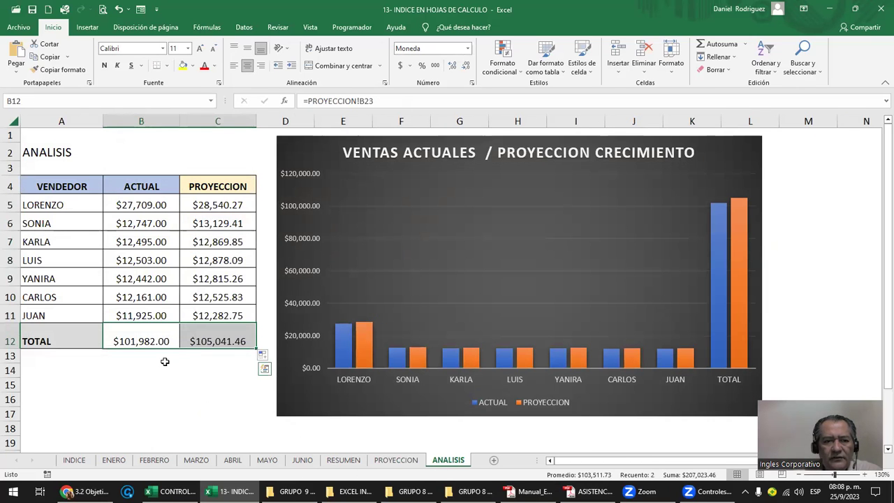
left_click_drag(146, 341, 214, 337)
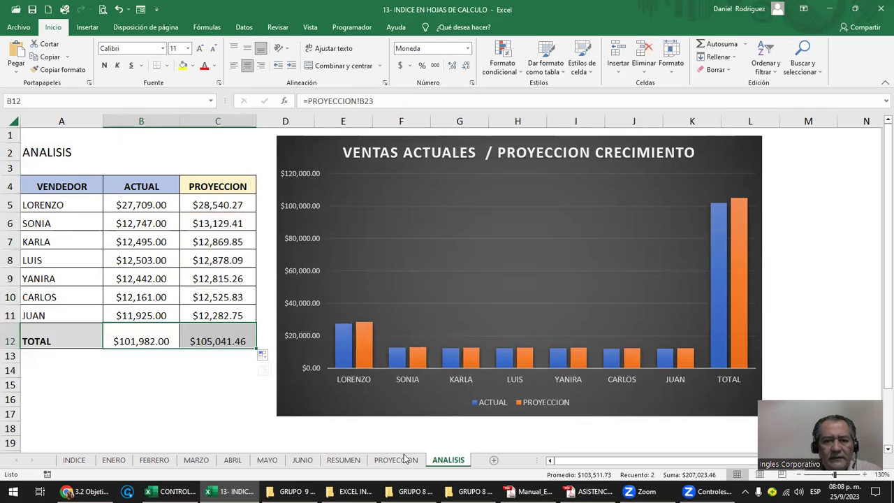
left_click(395, 459)
left_click(59, 70)
left_click(447, 460)
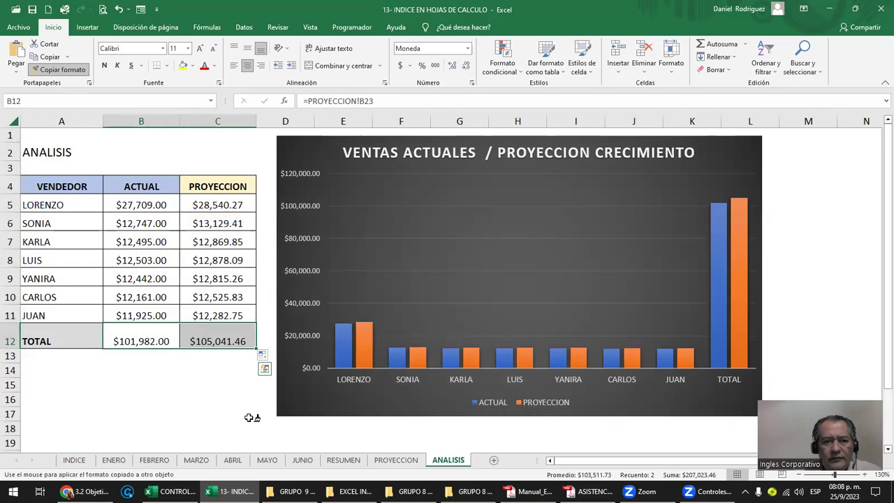
left_click_drag(143, 340, 213, 341)
left_click(210, 382)
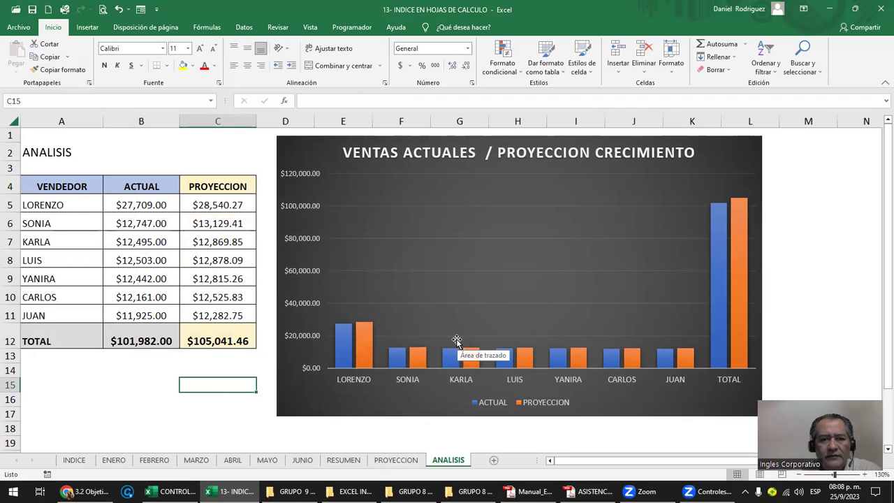
left_click(395, 267)
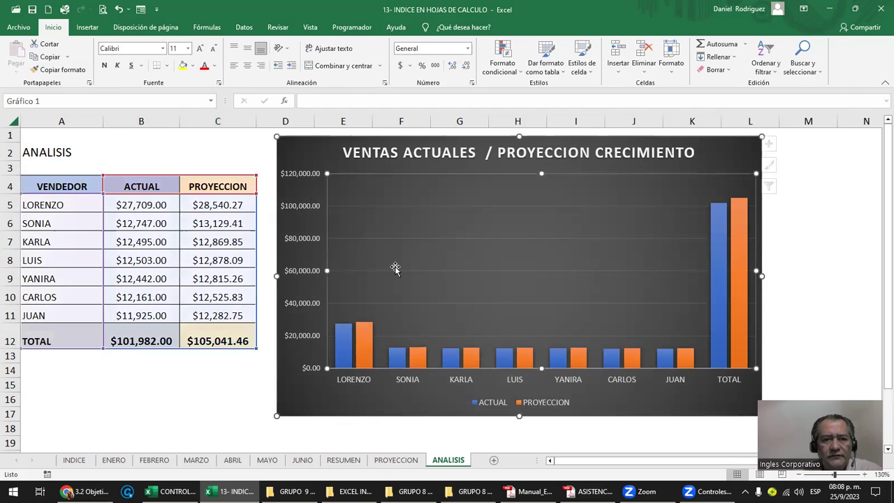
key("Escape")
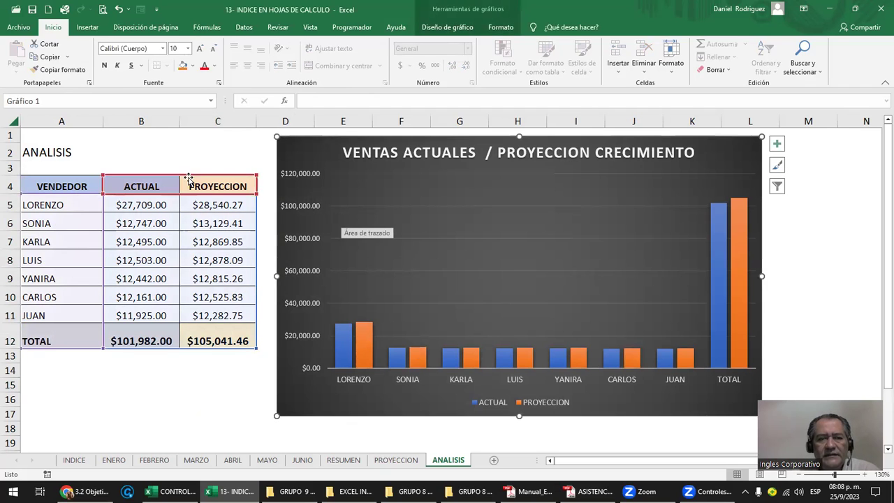
left_click(156, 153)
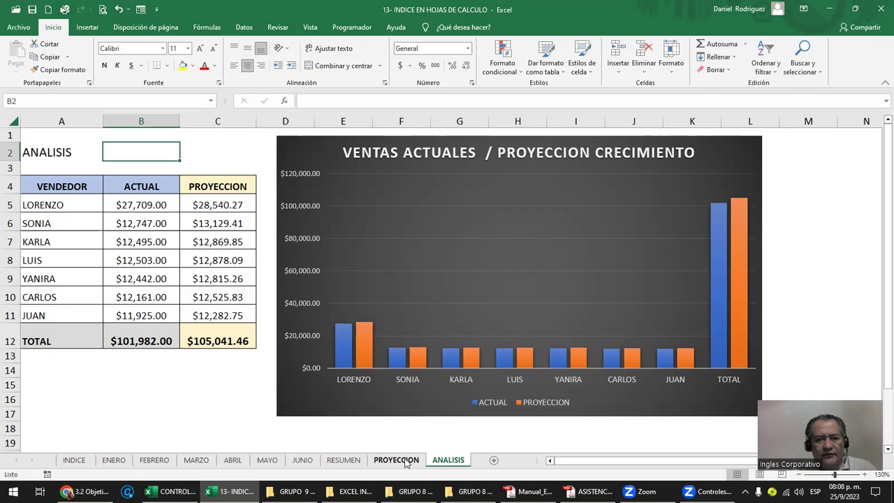
left_click(405, 437)
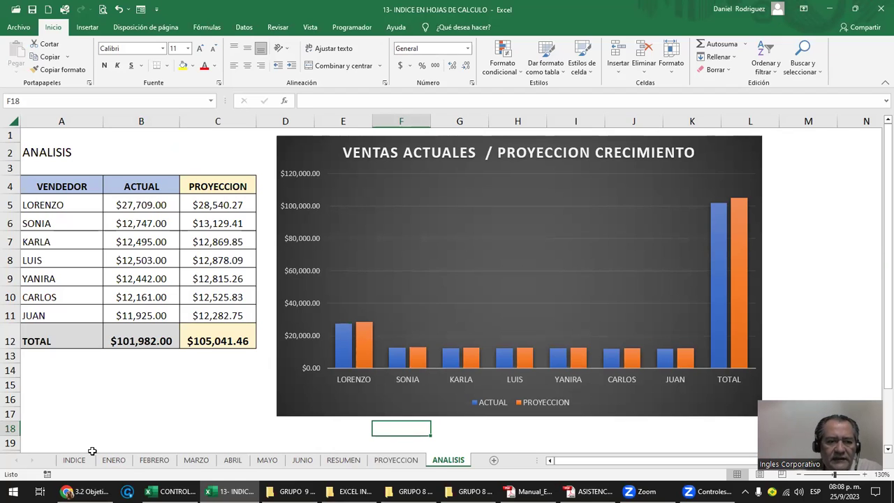
- Flip through the ENERO, FEBRERO, MARZO, ABRIL, MAYO, RESUMEN and PROYECCION sheets
left_click(121, 463)
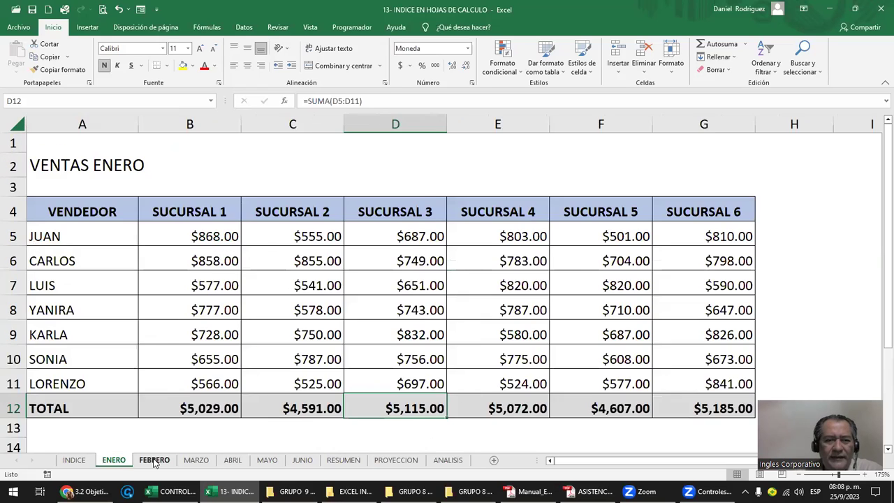
left_click(157, 462)
left_click(196, 463)
left_click(233, 462)
left_click(267, 462)
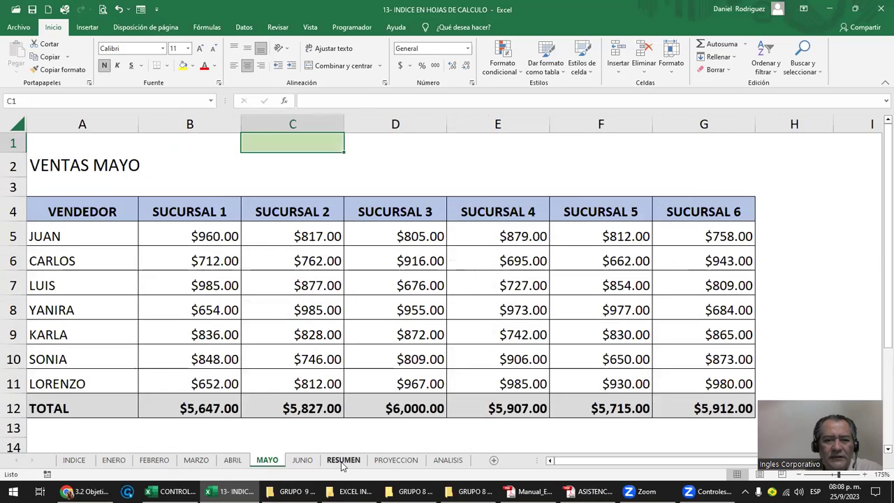
left_click(343, 463)
left_click(394, 461)
- On INDICE, select the index box below its title and fill it black
left_click(77, 461)
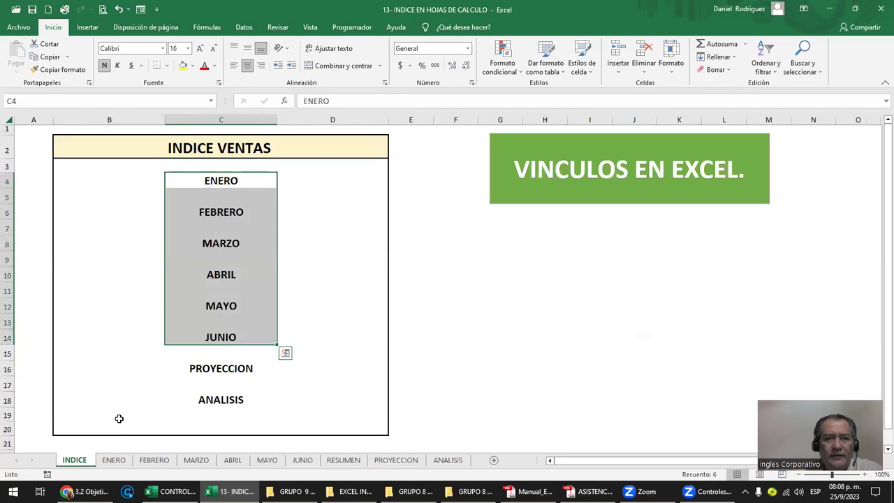
left_click(422, 340)
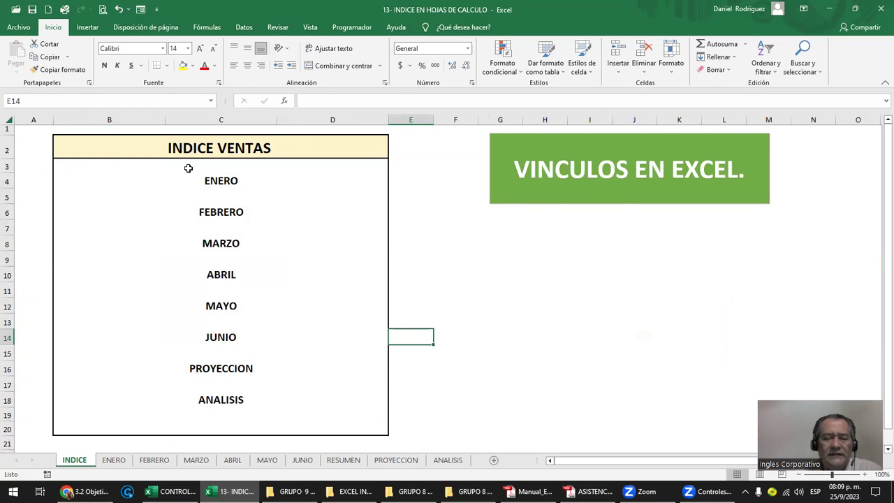
left_click_drag(178, 149, 219, 389)
left_click(166, 166)
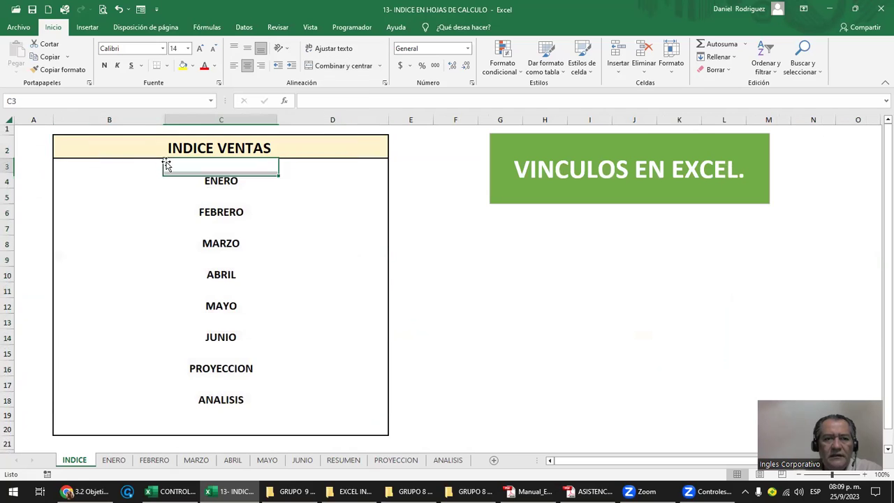
mouse_move(76, 167)
left_mouse_down()
mouse_move(323, 409)
mouse_move(329, 428)
left_mouse_up()
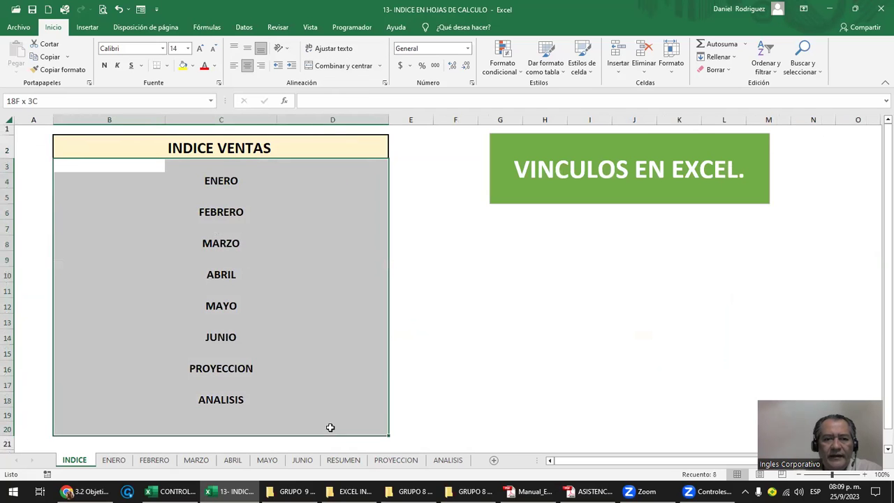
left_click(193, 67)
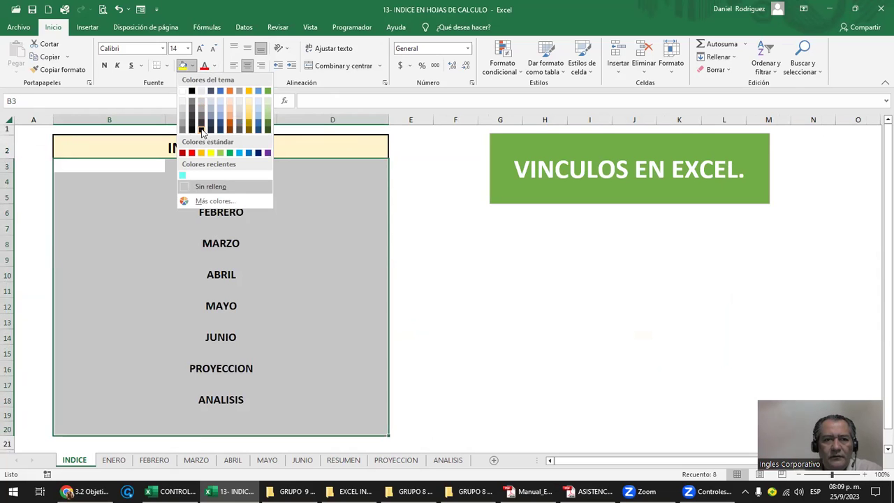
left_click(192, 92)
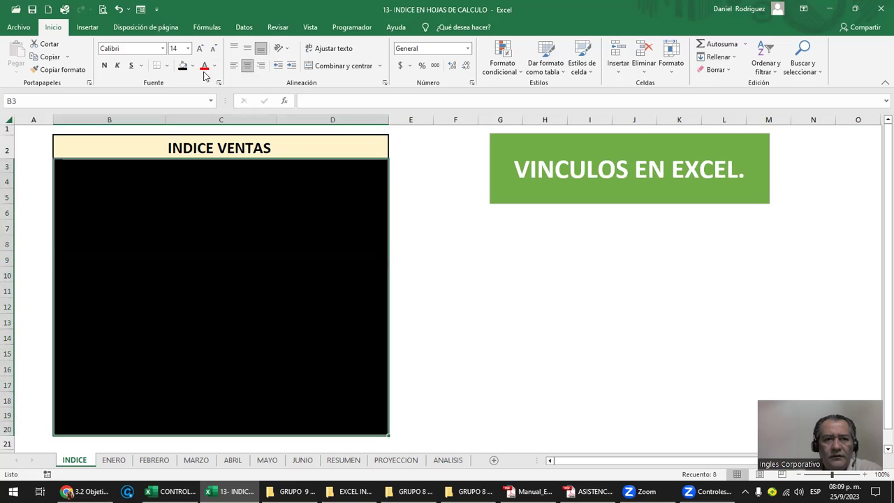
- Make the month names white, enlarge their font, then undo the size change
left_click(215, 65)
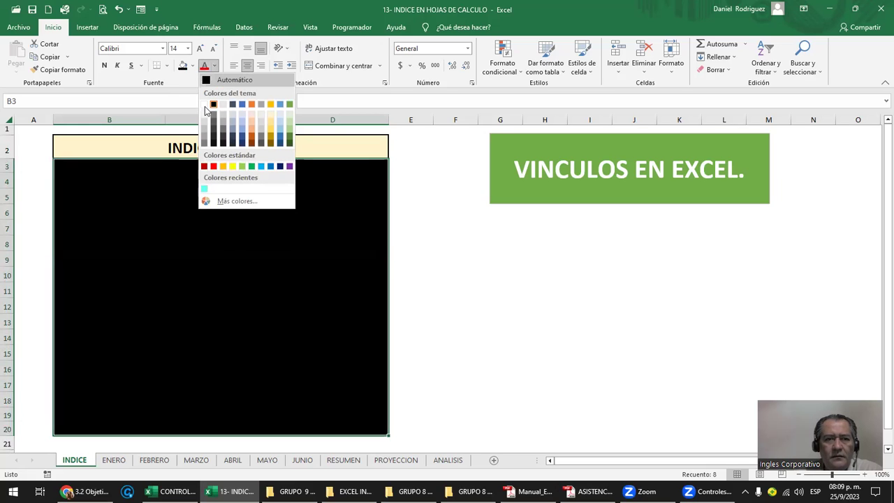
left_click(205, 110)
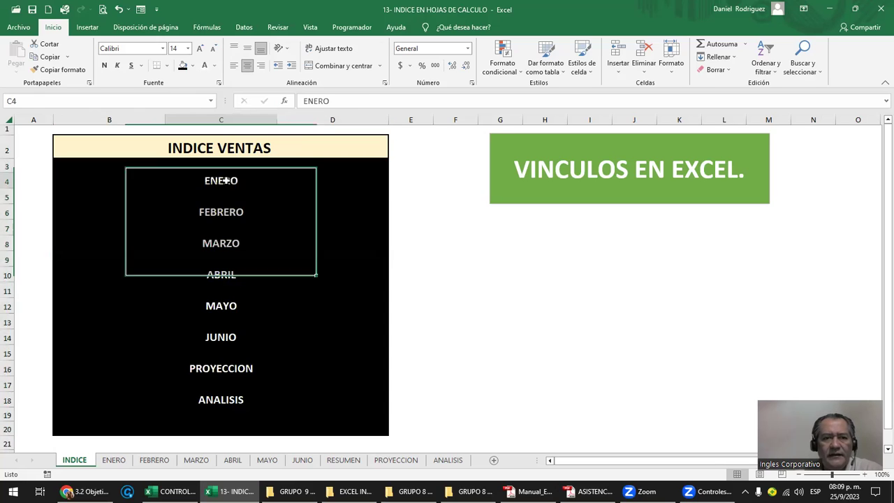
left_click_drag(227, 180, 225, 398)
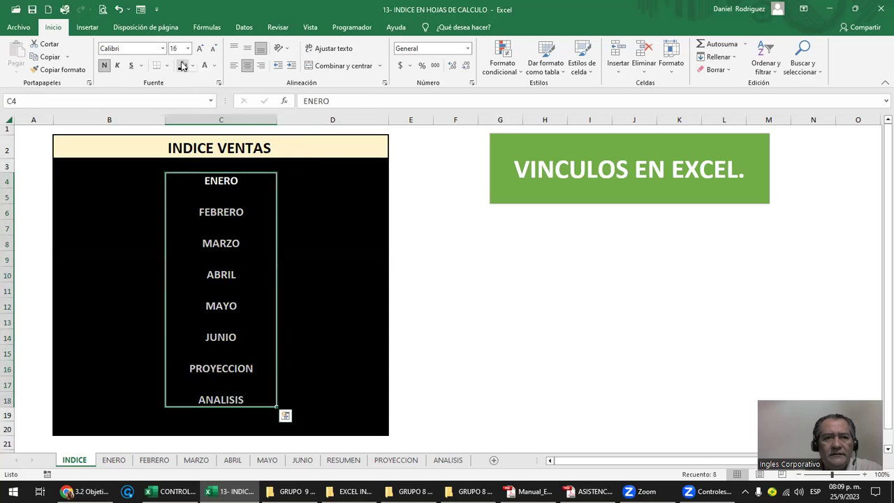
left_click(201, 50)
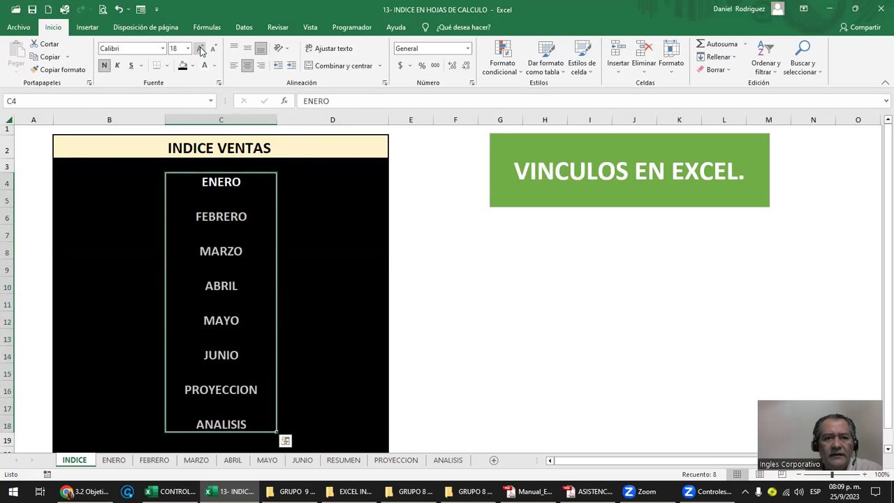
left_click(441, 286)
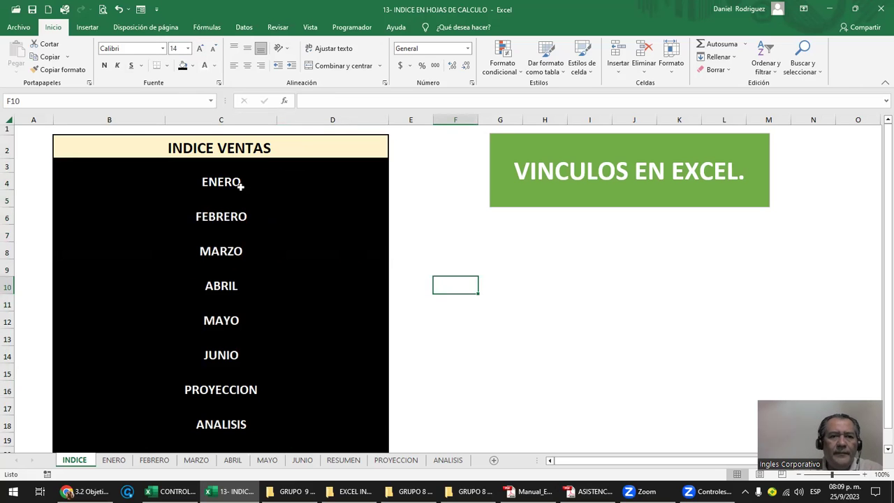
left_click_drag(236, 185, 319, 405)
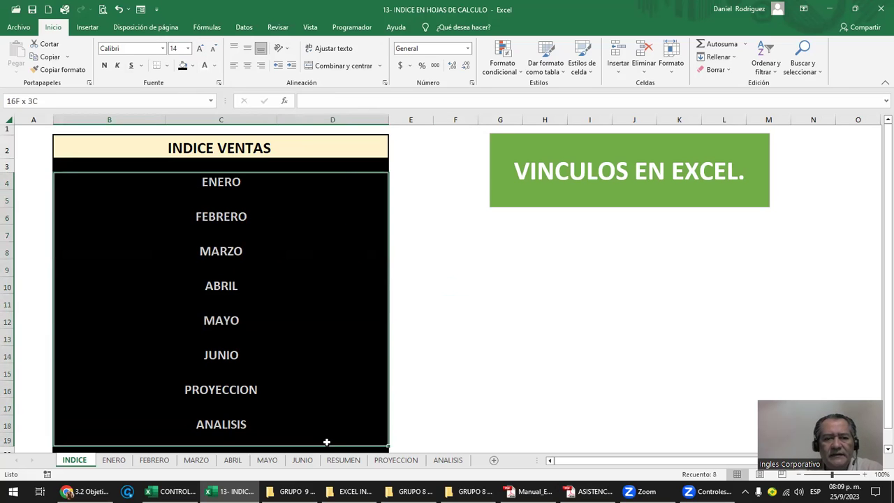
key("ctrl+z")
key("ctrl+z")
key("ctrl+z")
- Run through the ENERO to MAYO index entries, then select ENERO in C4 for linking
left_click(461, 330)
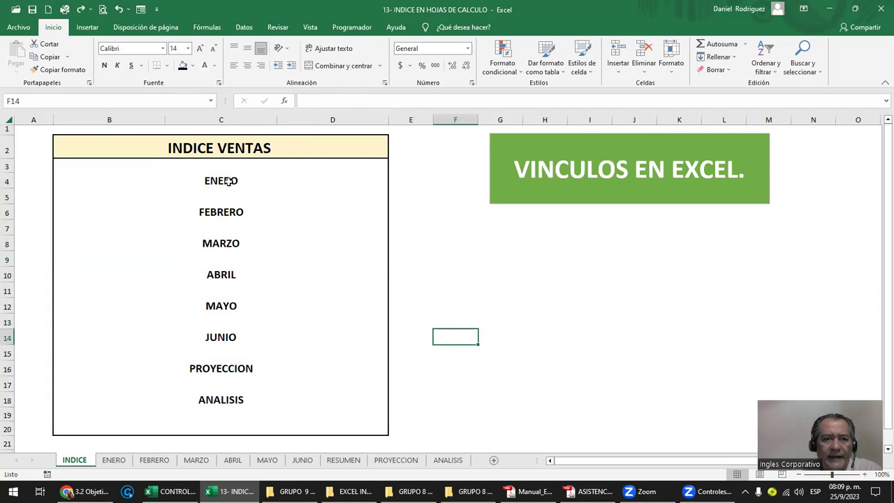
left_click(227, 182)
left_click(236, 211)
left_click(234, 244)
left_click(247, 275)
left_click(246, 307)
left_click(236, 184)
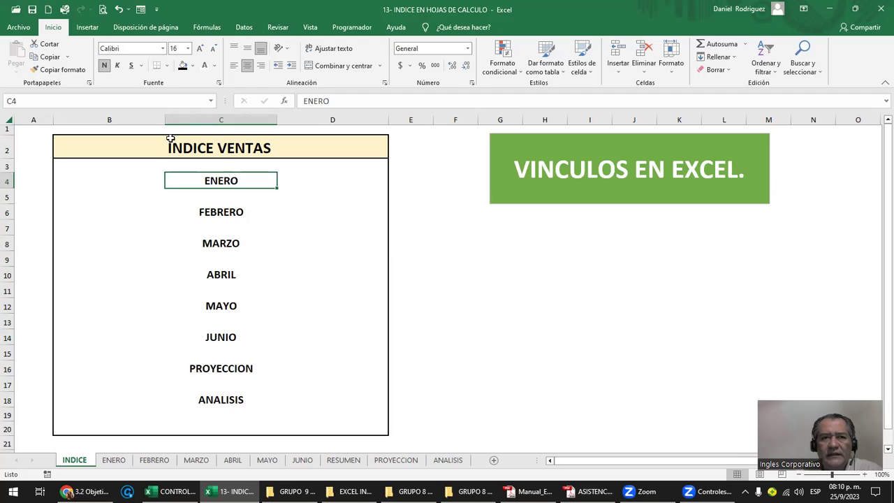
left_click(88, 28)
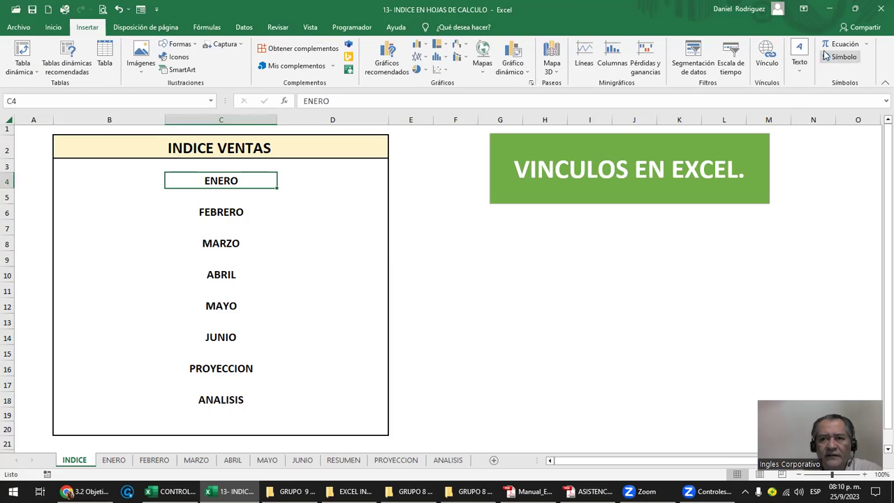
- Start a hyperlink on ENERO, choose 'Lugar de este documento', and highlight its display text
left_click(766, 56)
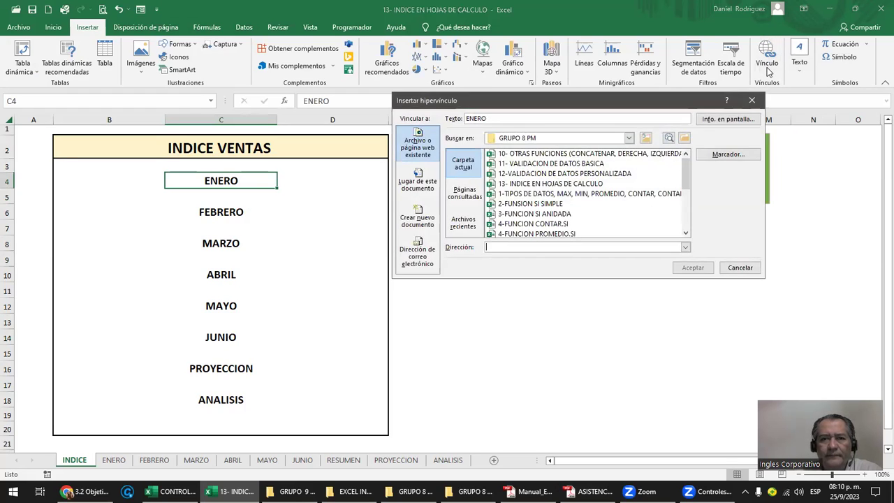
left_click_drag(456, 101, 475, 210)
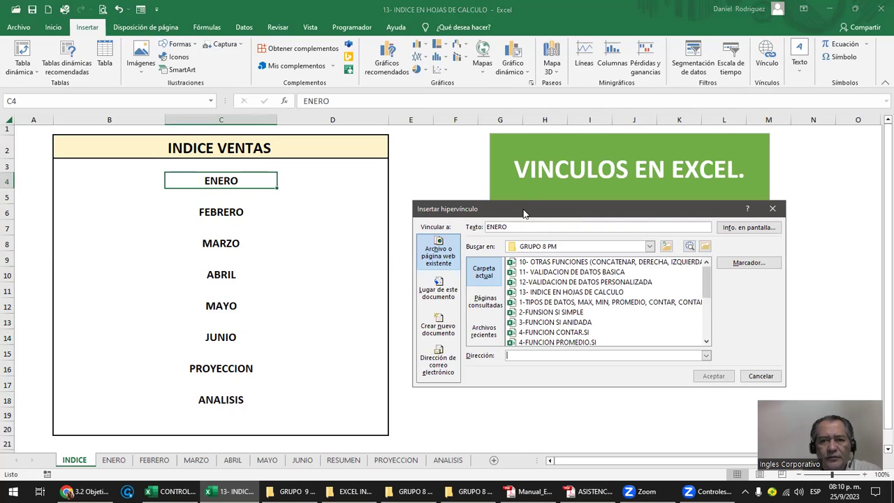
left_click_drag(525, 213, 523, 144)
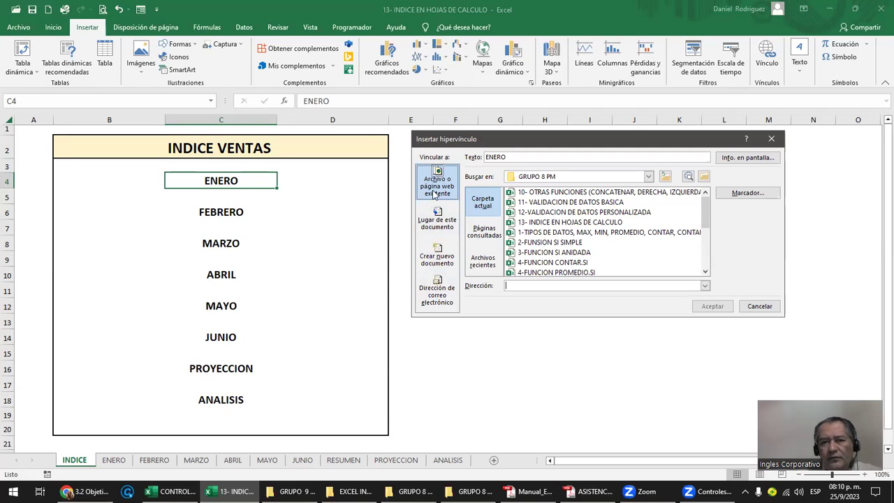
left_click(439, 230)
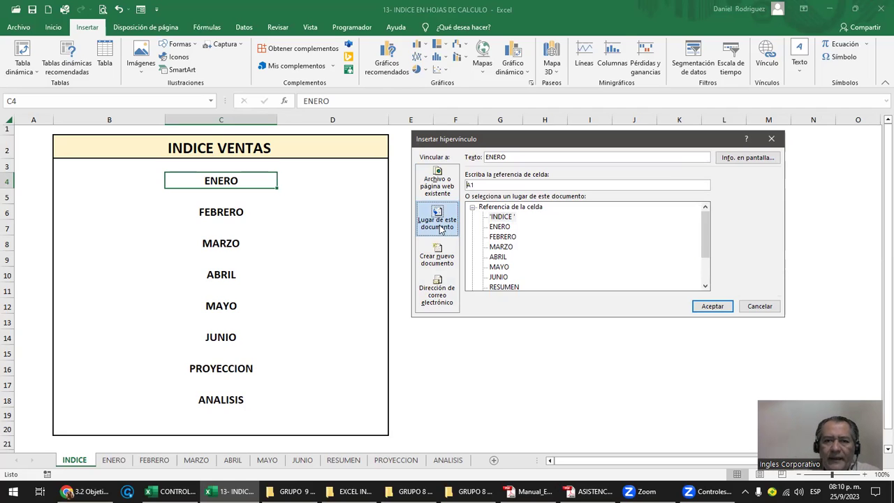
left_click_drag(507, 156, 483, 158)
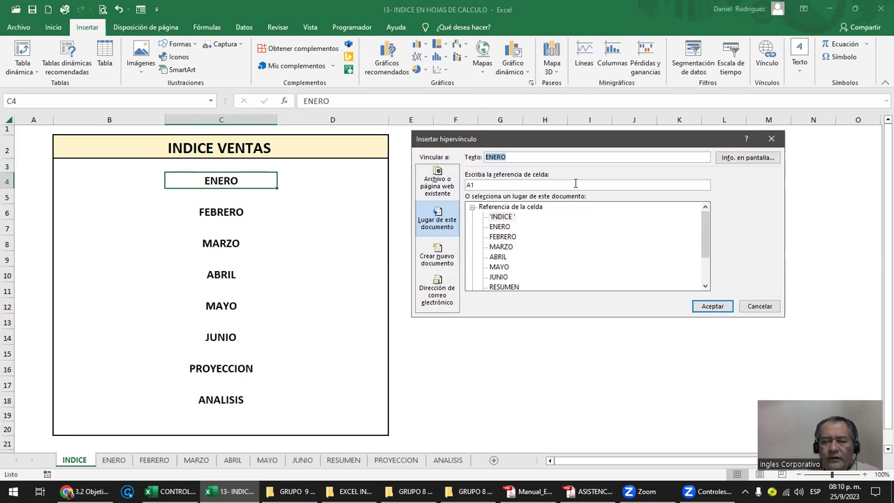
- Give the ENERO hyperlink the screen tip 'VER VENTAS DE ENERO'
left_click(747, 160)
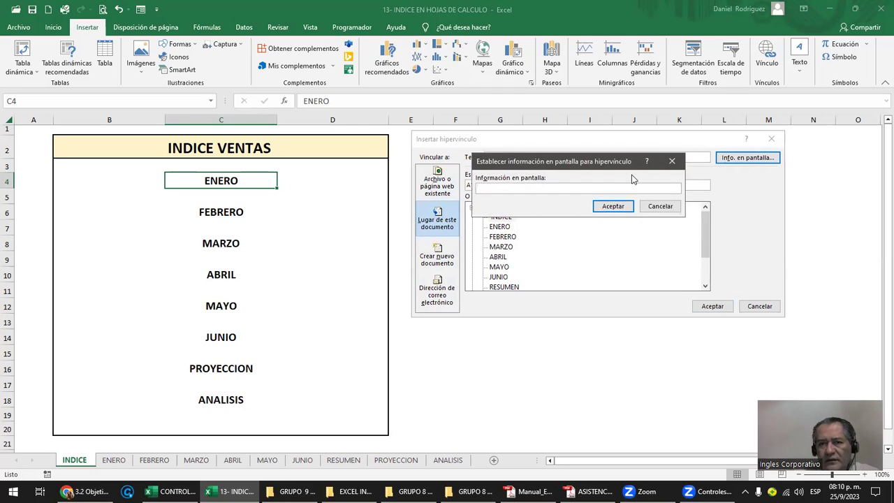
left_click_drag(616, 167, 640, 229)
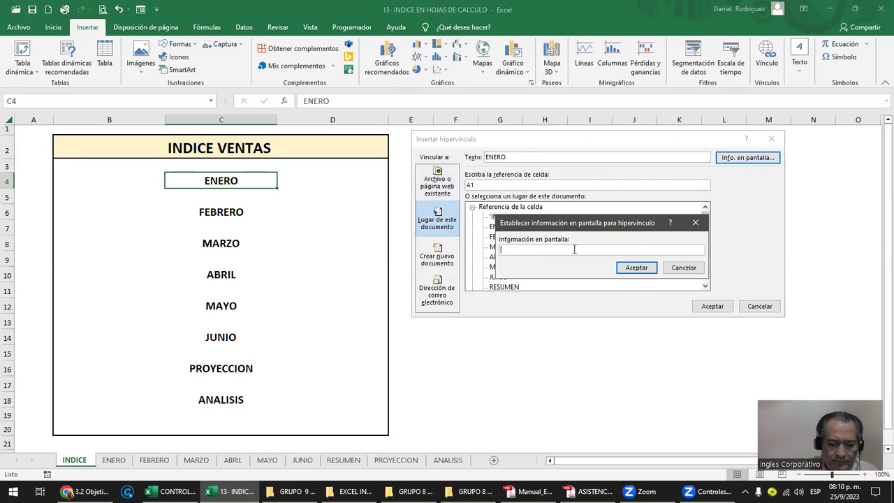
type("IR")
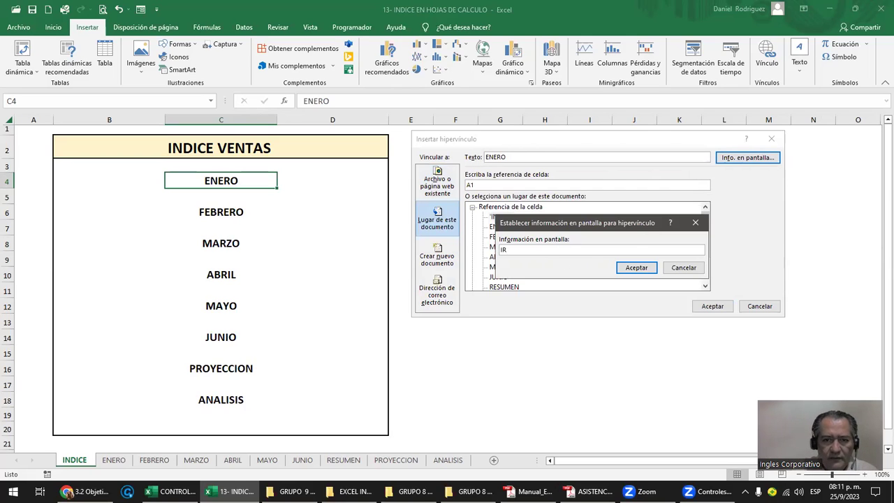
type("ER")
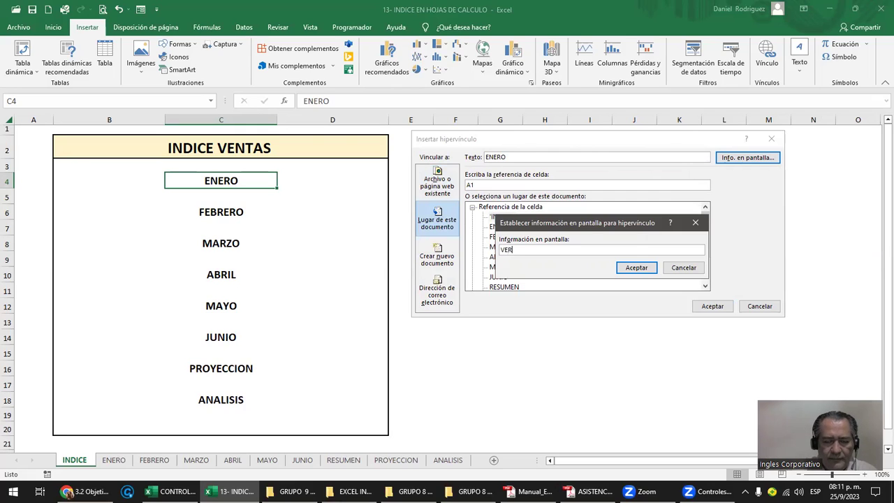
type(" VENTAS DE ENERO")
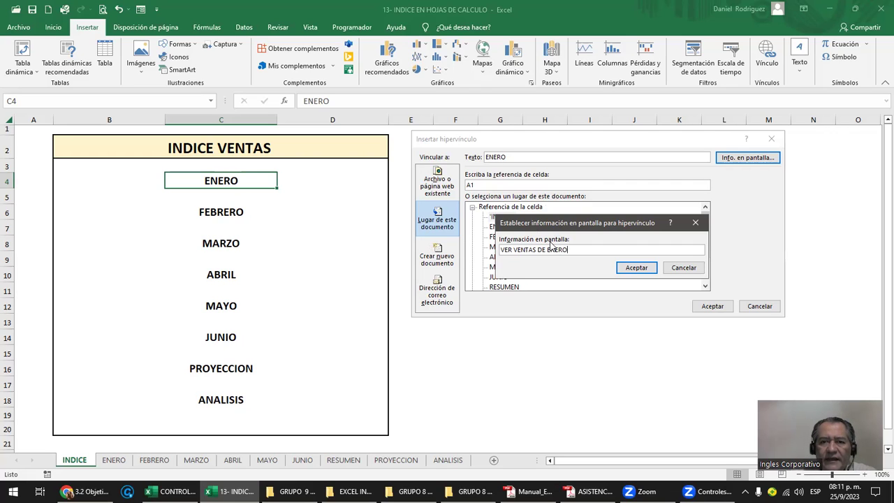
left_click(636, 269)
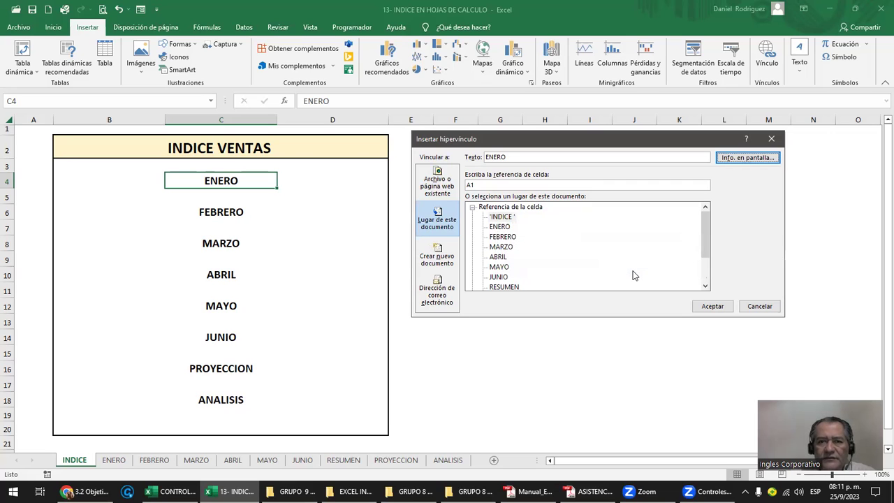
- Point the ENERO link at cell A1 of the ENERO sheet and confirm it
left_click_drag(487, 185, 461, 187)
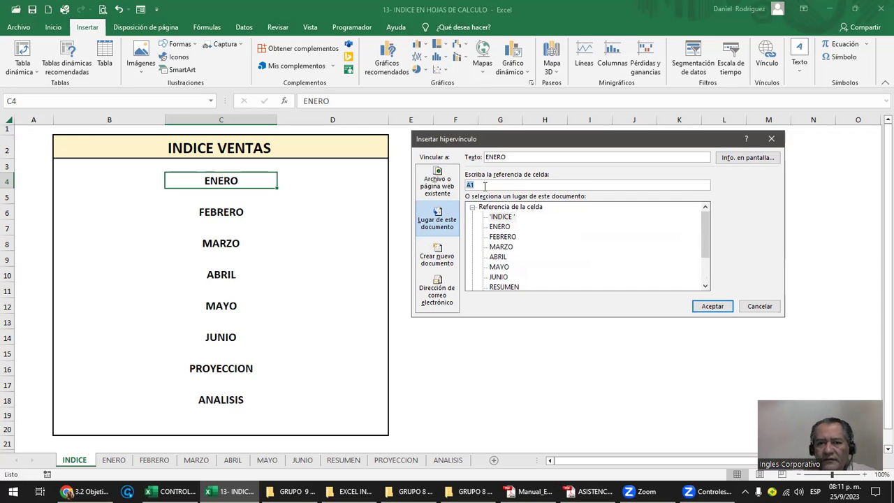
left_click(500, 227)
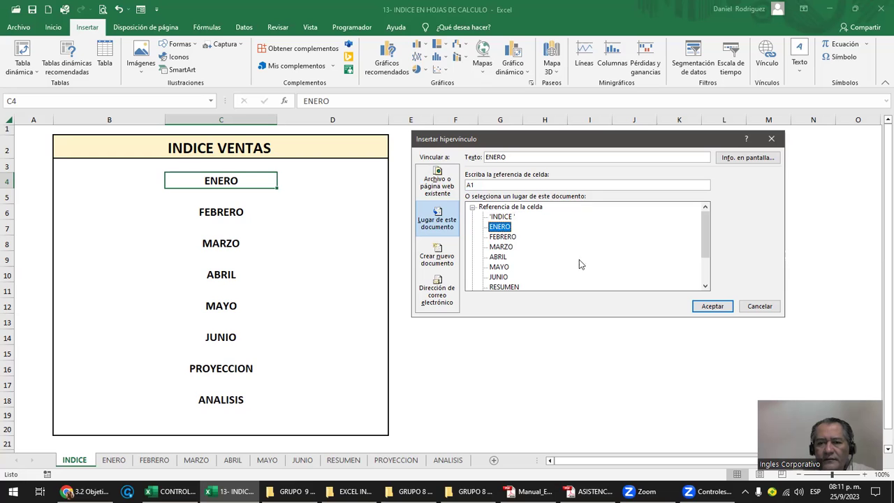
left_click(711, 309)
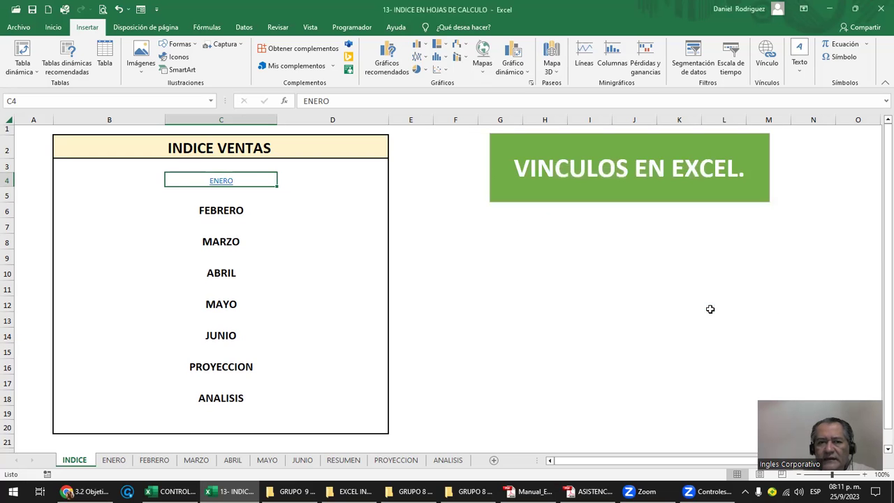
- Follow the new ENERO link in C4 to land on the ENERO sheet at A1
left_click(443, 242)
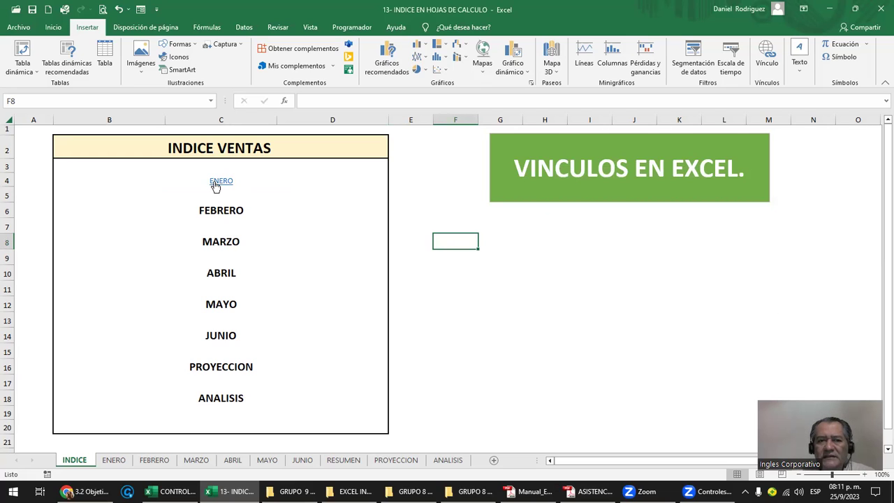
left_click(420, 223)
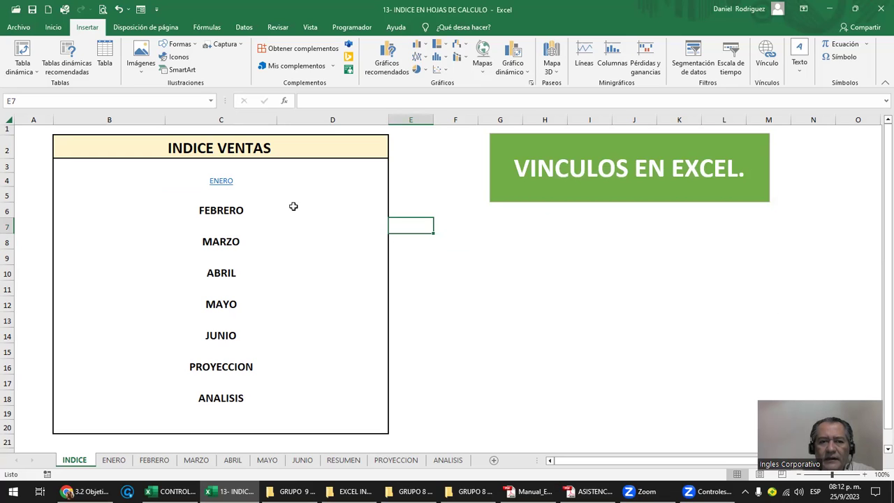
left_click(223, 180)
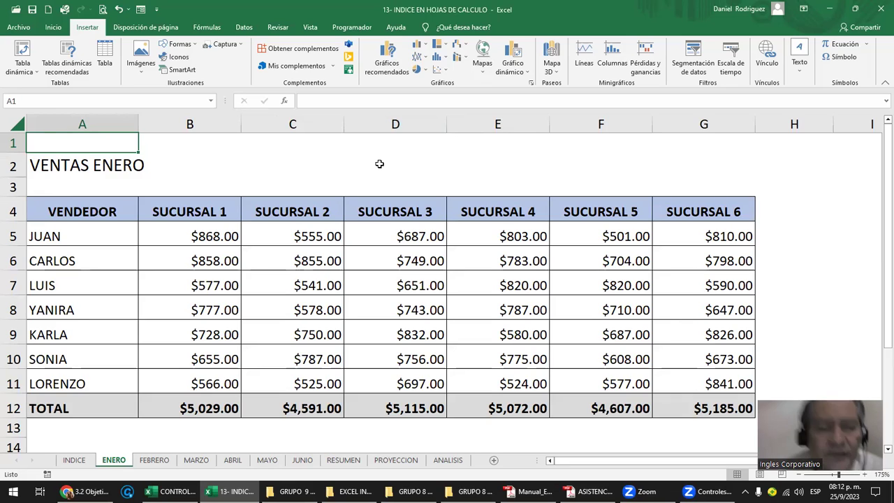
- On ENERO, delete and restore the VENTAS ENERO title, then reselect A1
key("Down")
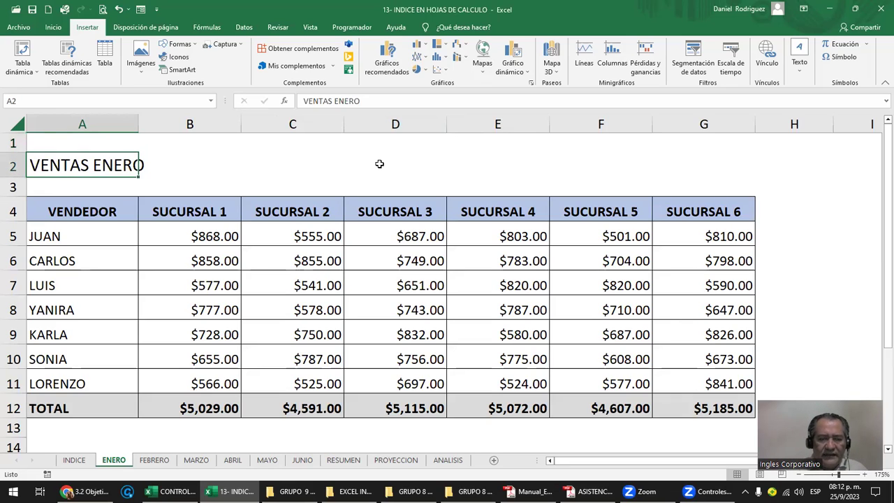
key("Delete")
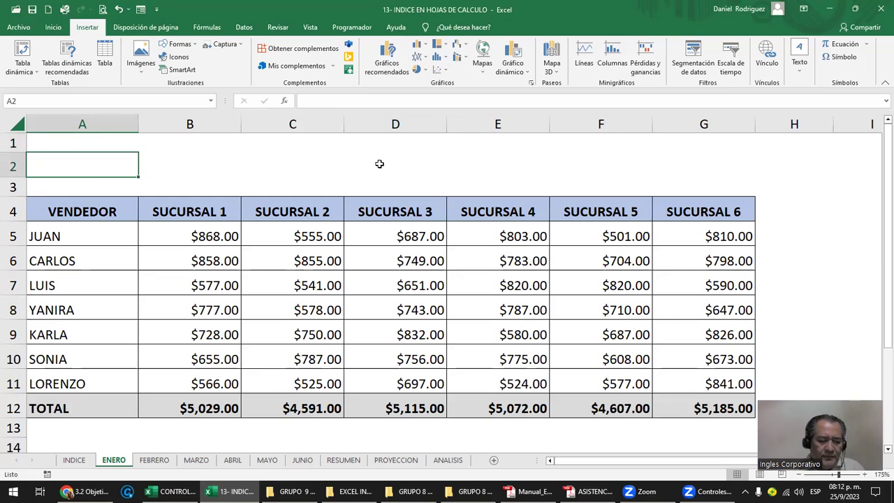
key("ctrl+z")
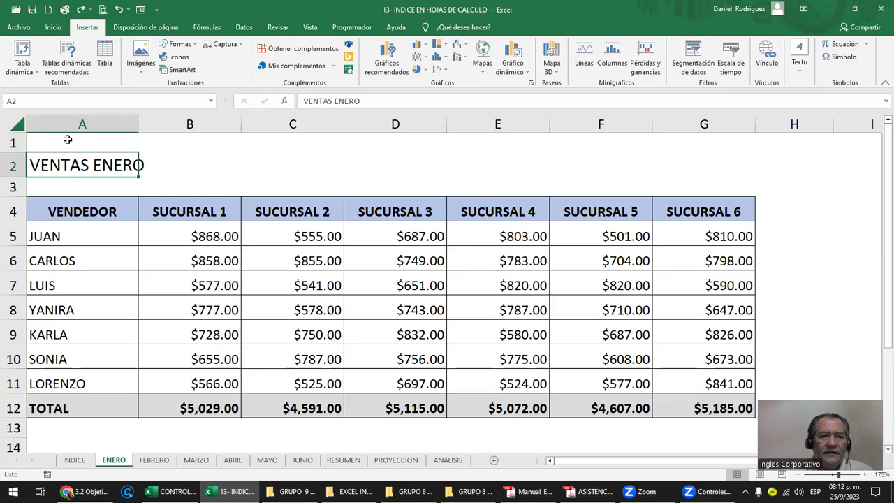
left_click(68, 138)
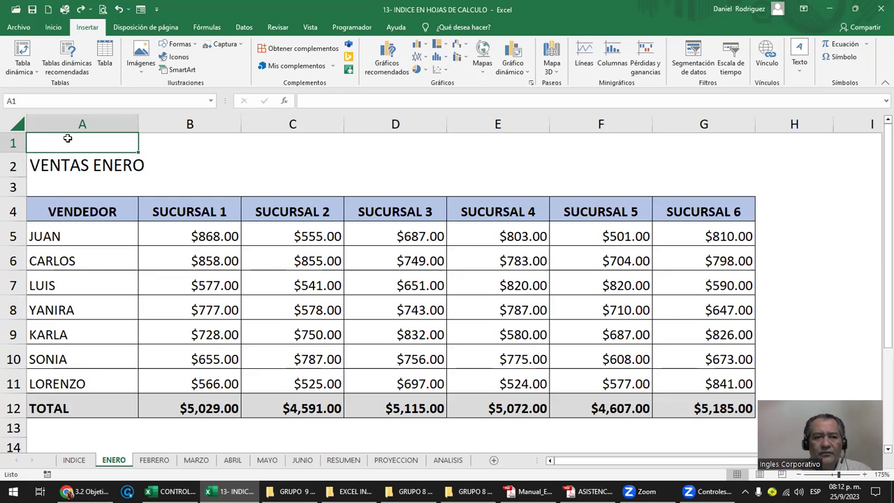
- Retest the ENERO link from INDICE, return to INDICE and select the FEBRERO cell
left_click(76, 461)
left_click(479, 271)
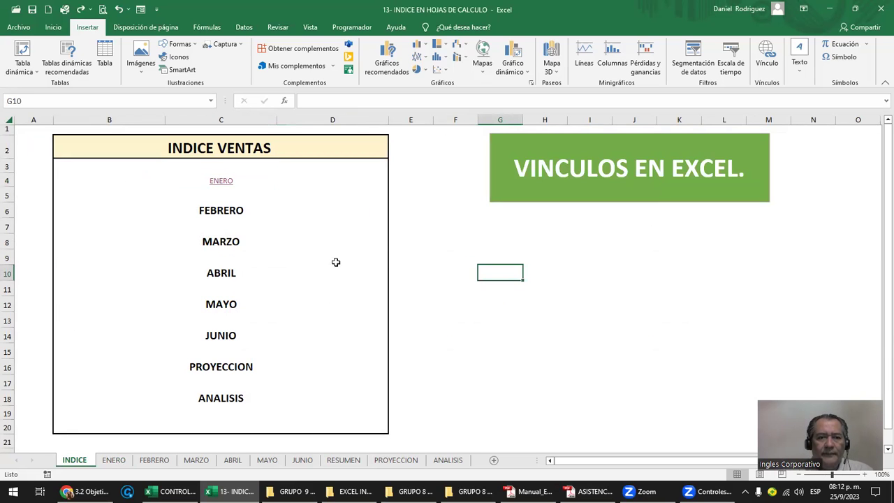
left_click(228, 183)
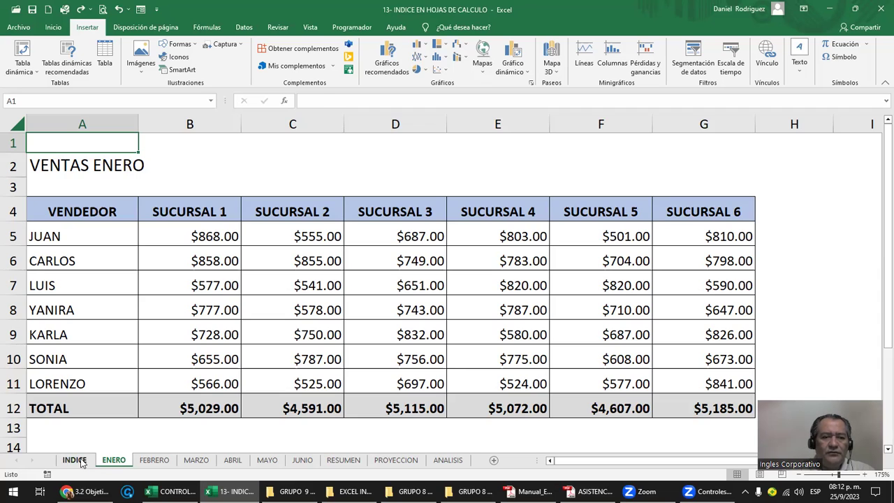
left_click(78, 462)
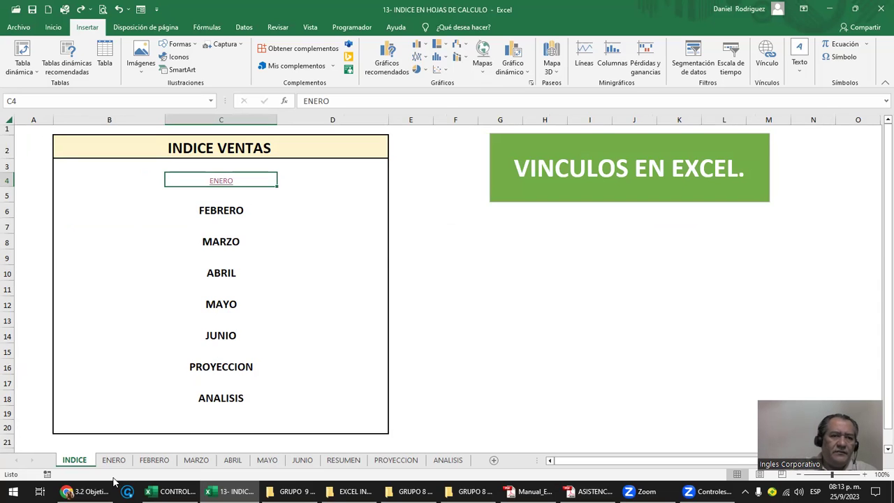
left_click(486, 302)
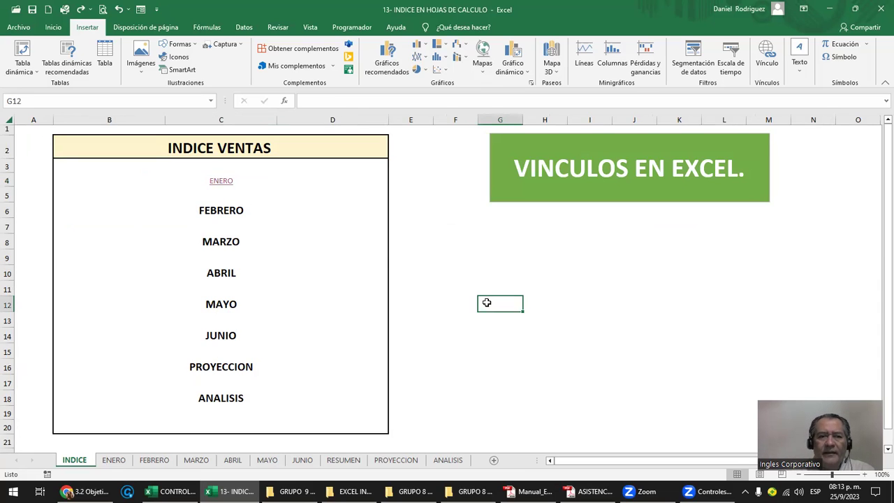
left_click(232, 213)
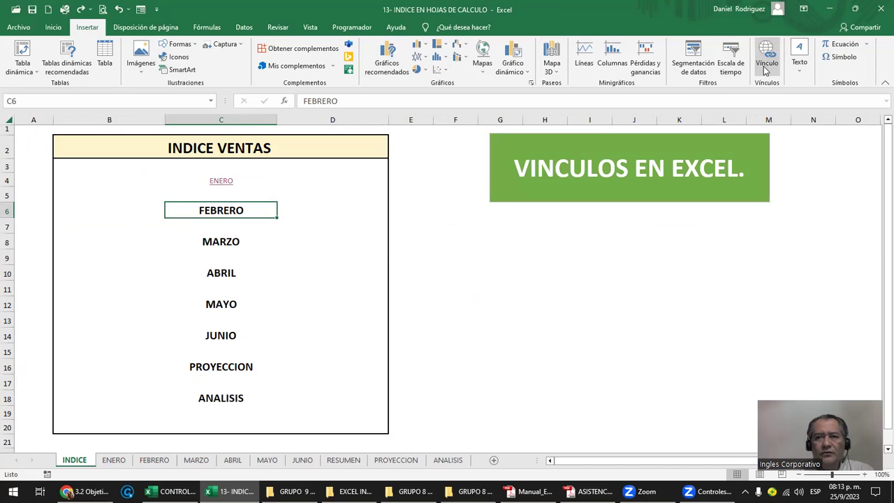
- Hyperlink FEBRERO in C6 to the FEBRERO sheet with screen tip 'VER VENTAS DE FEBRERO'
left_click(767, 64)
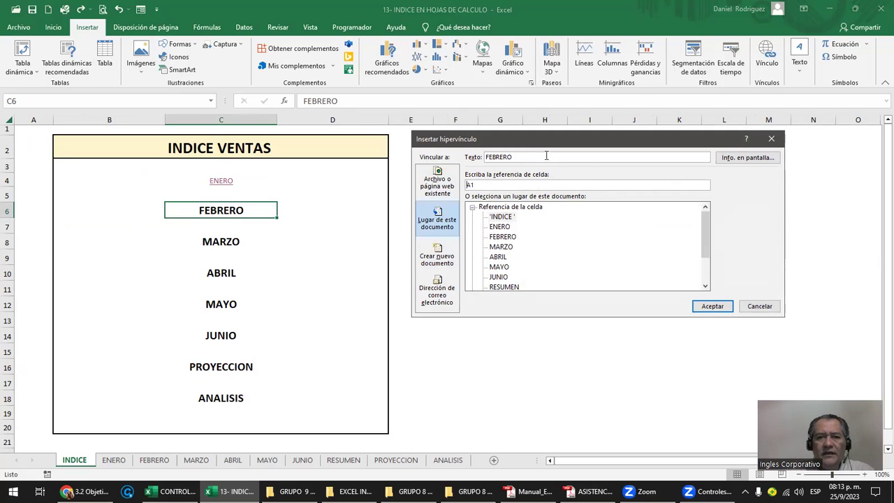
left_click(733, 158)
type("VER VENTAS DE FEBRERO")
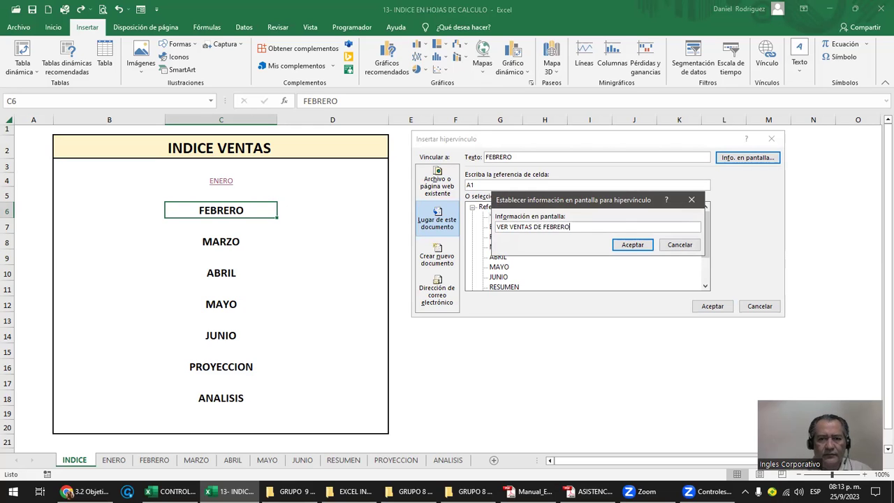
left_click(632, 245)
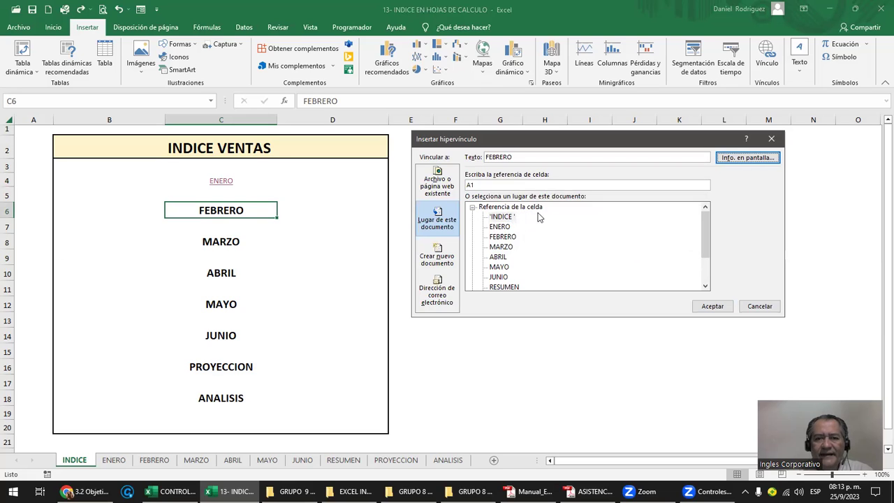
left_click(507, 238)
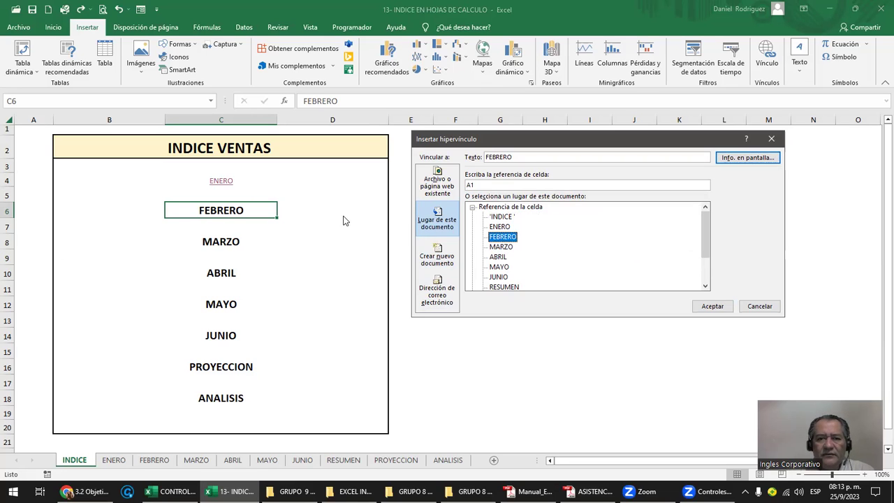
left_click(725, 302)
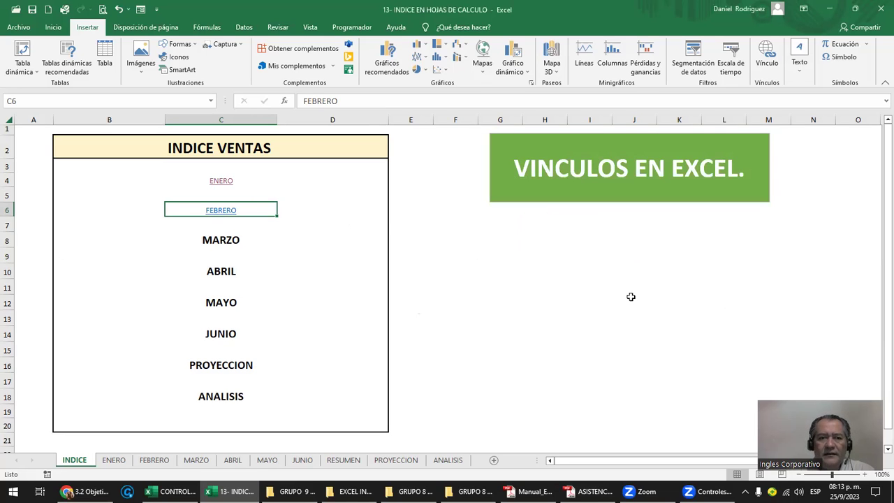
left_click(464, 278)
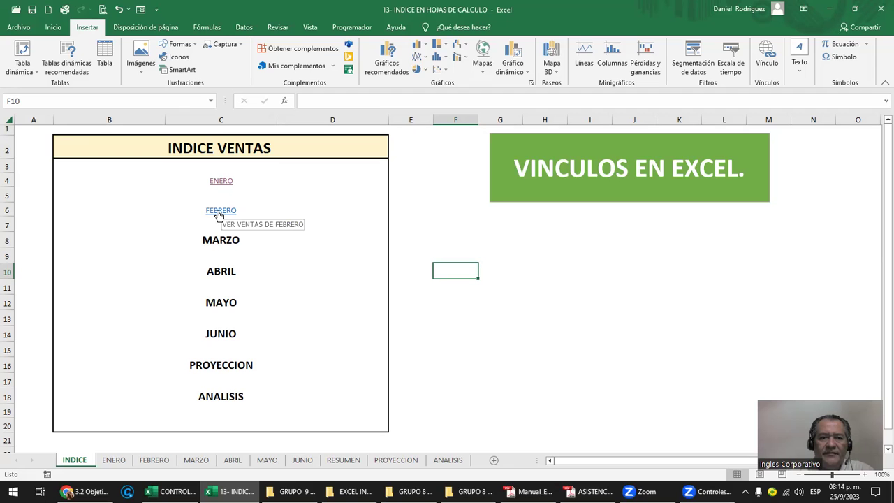
left_click(219, 213)
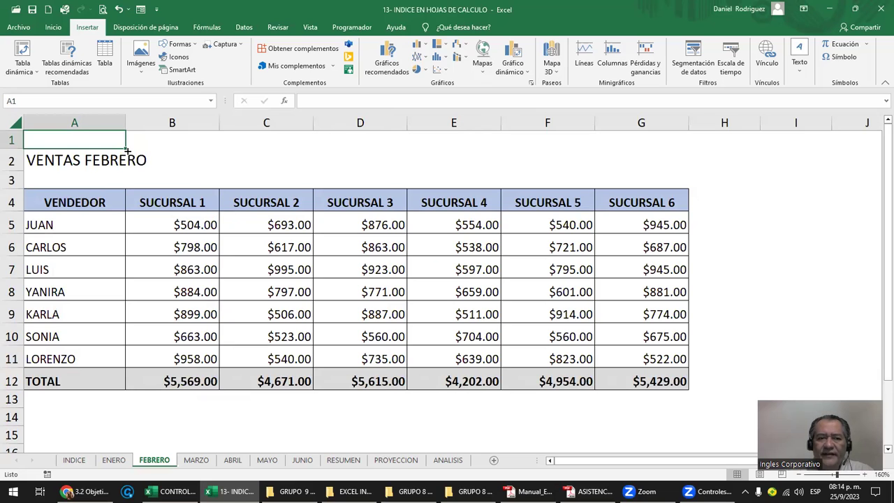
left_click(76, 461)
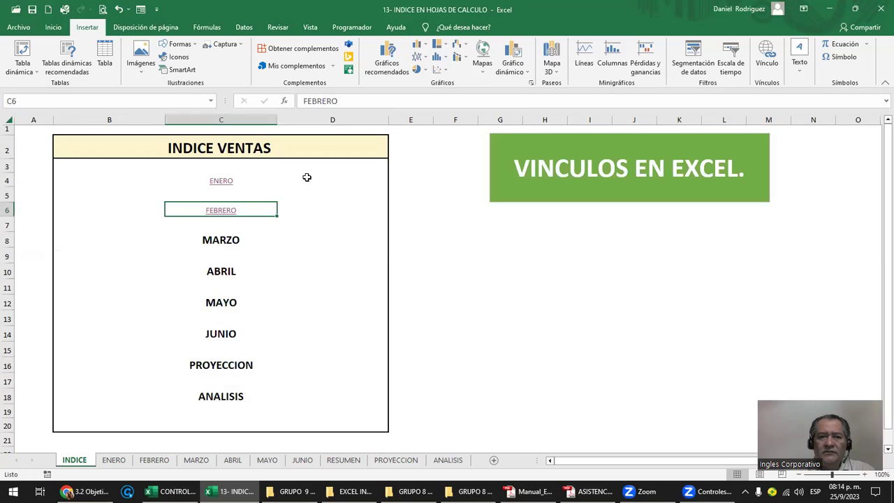
left_click(306, 178)
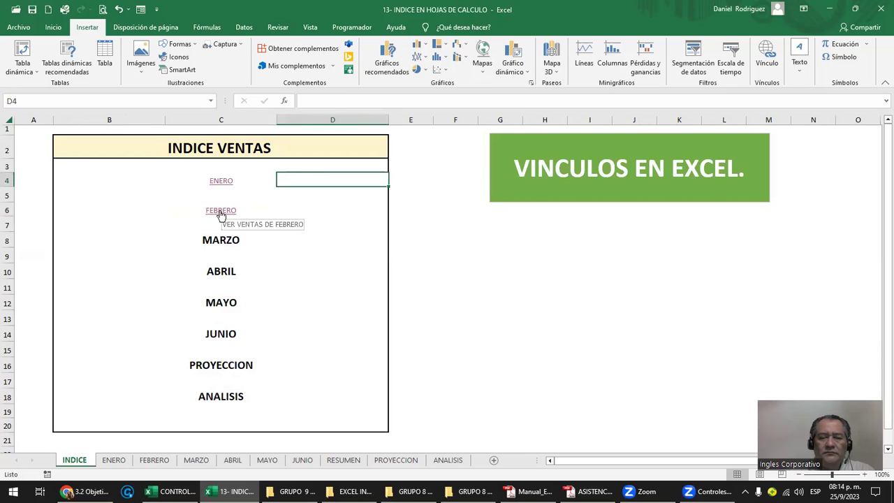
left_click(440, 301)
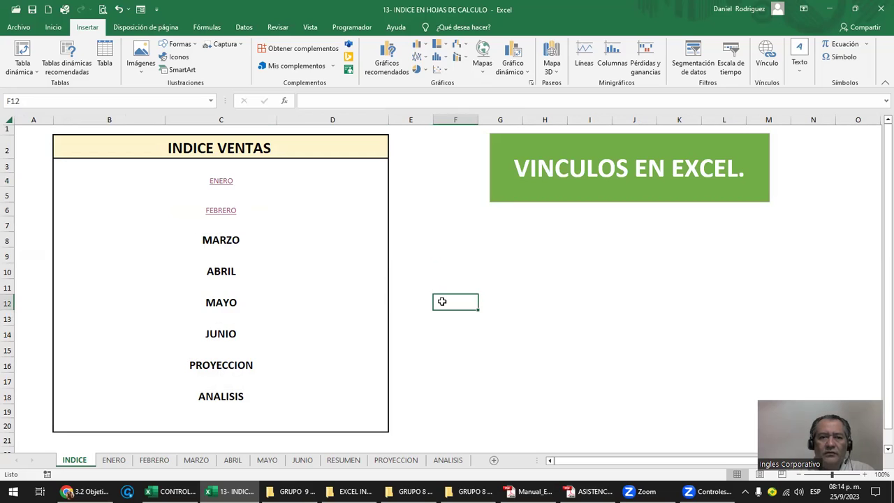
left_click(220, 238)
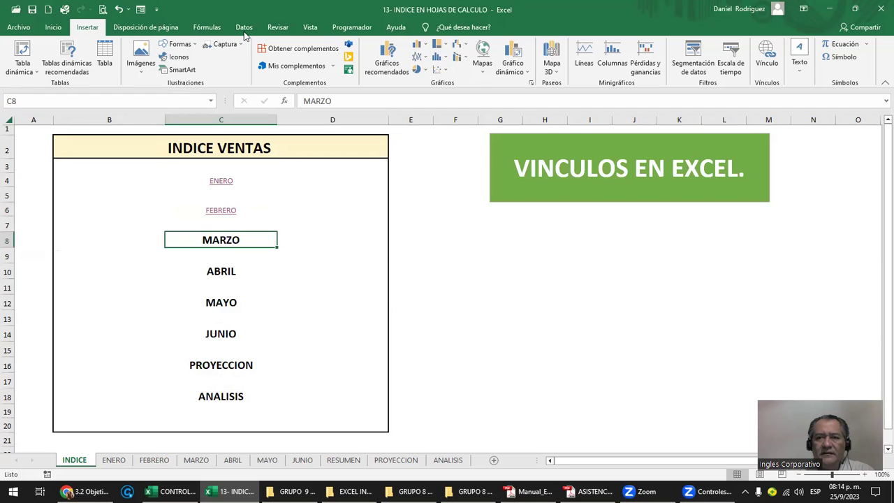
- Hyperlink MARZO to cell A1 of the MARZO sheet with screen tip 'VER VENTAS DE MARZO'
left_click(766, 56)
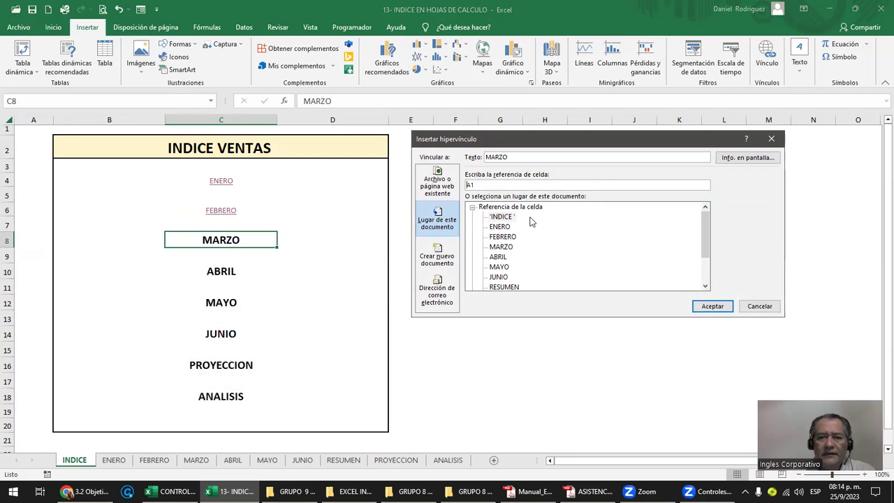
left_click(501, 247)
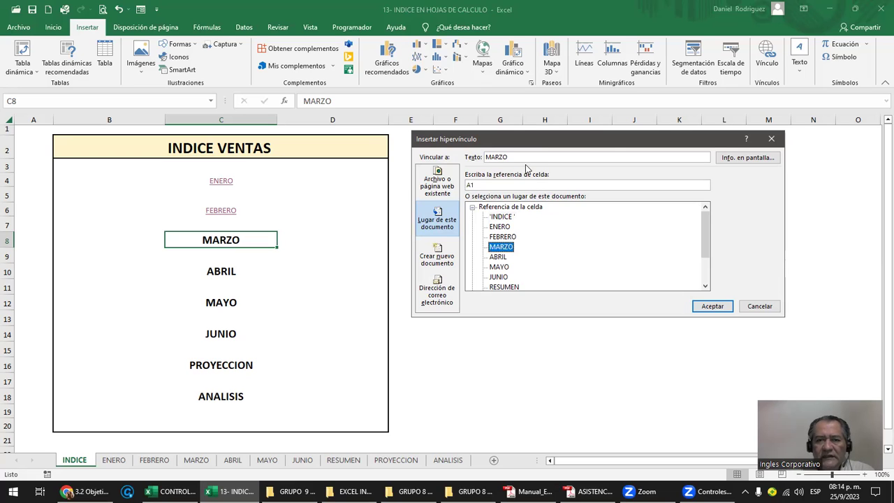
left_click(726, 159)
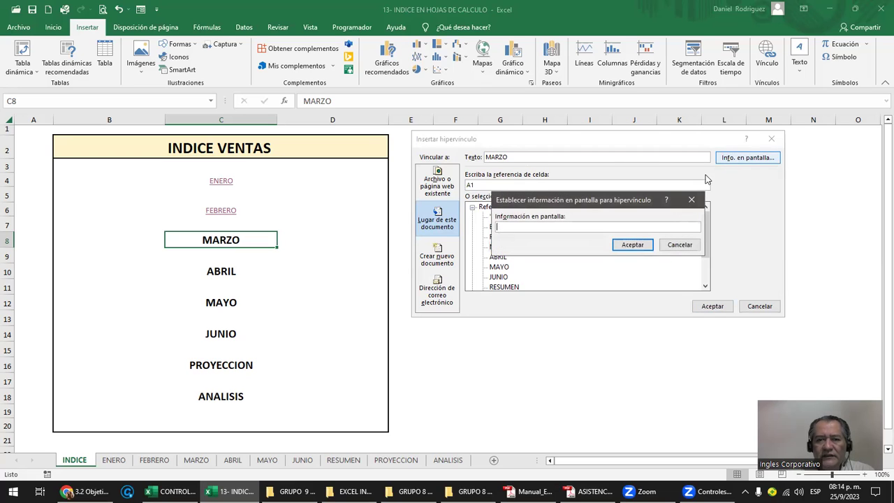
type("VER VENTAS DE MARZO")
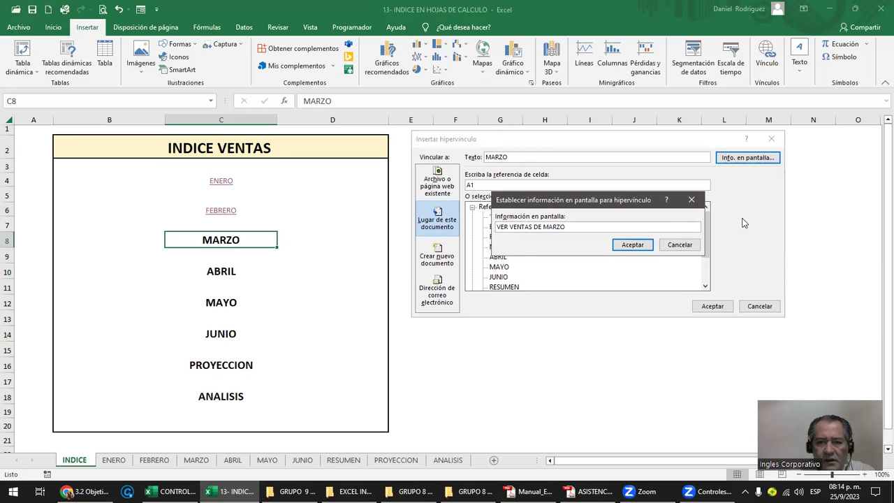
left_click(631, 246)
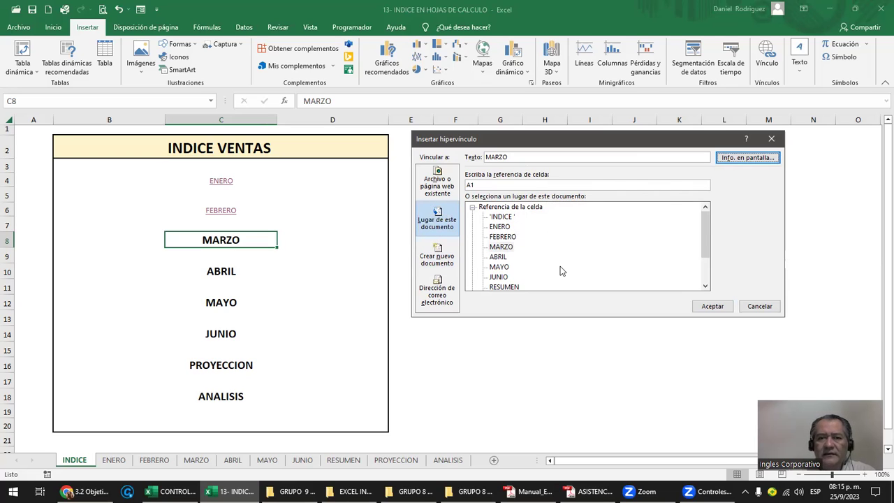
left_click(502, 247)
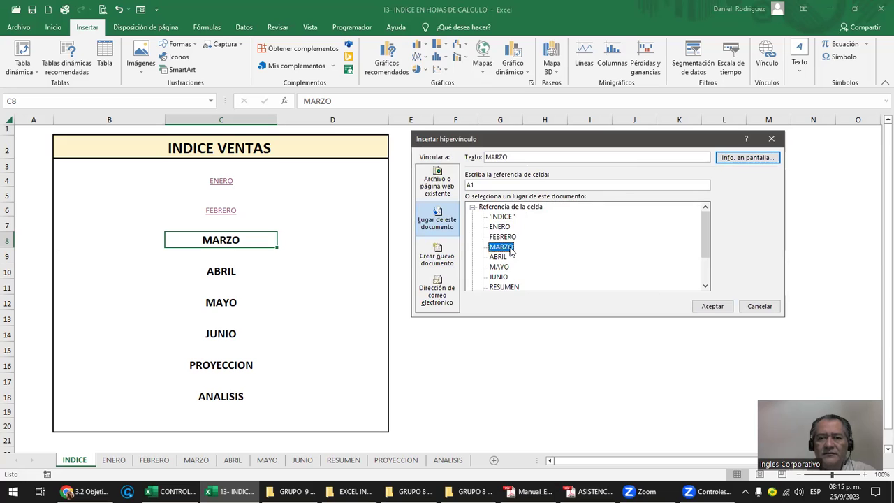
left_click(702, 307)
left_click(550, 312)
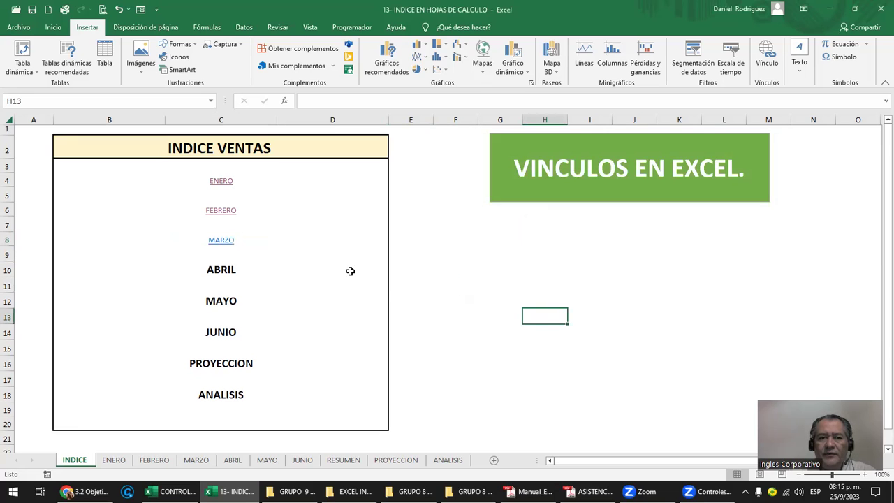
left_click(223, 243)
left_click(228, 242)
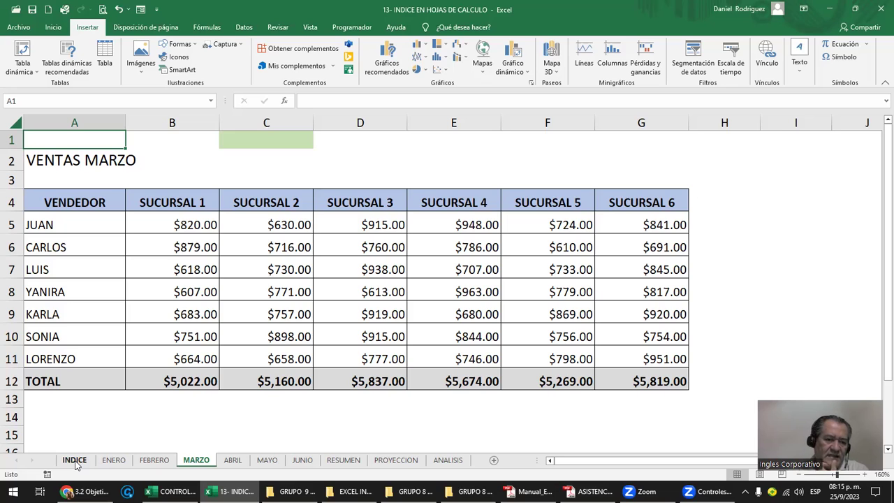
left_click(74, 460)
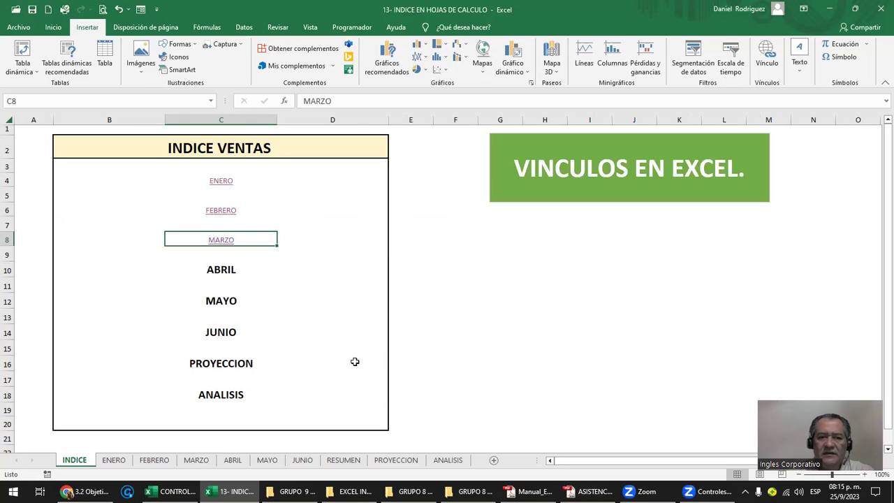
left_click(465, 331)
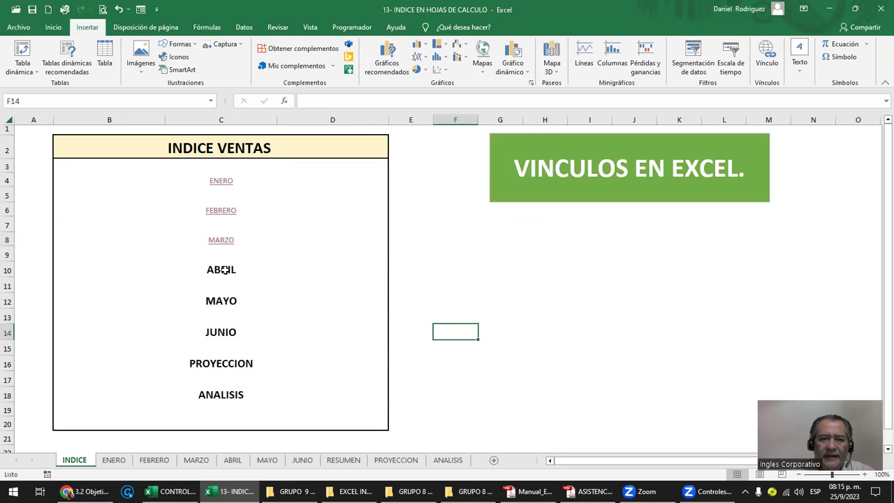
- Via the right-click Vínculo command, link ABRIL in C10 to the ABRIL sheet, tip 'VER VENTAS DE ABRIL'
right_click(224, 270)
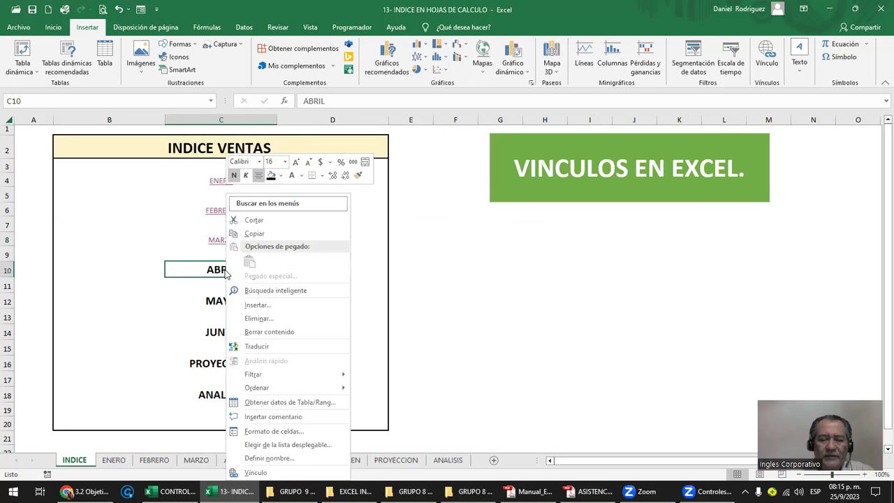
left_click(255, 473)
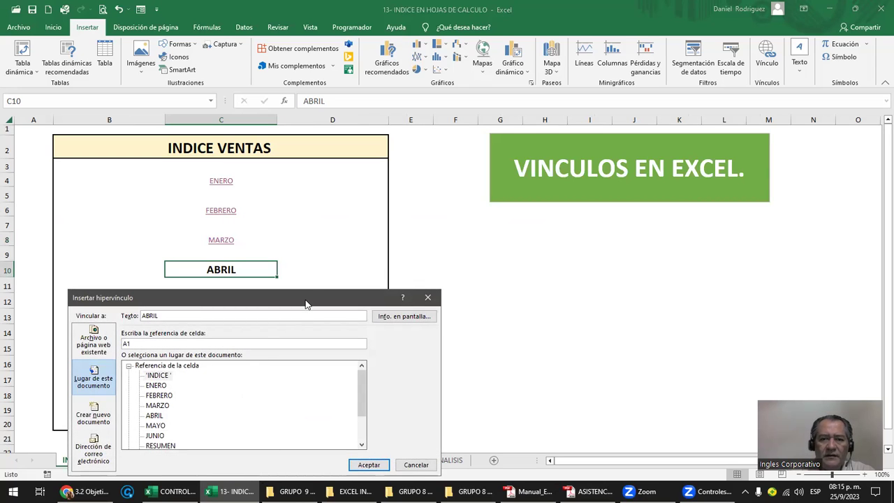
left_click_drag(305, 304, 617, 162)
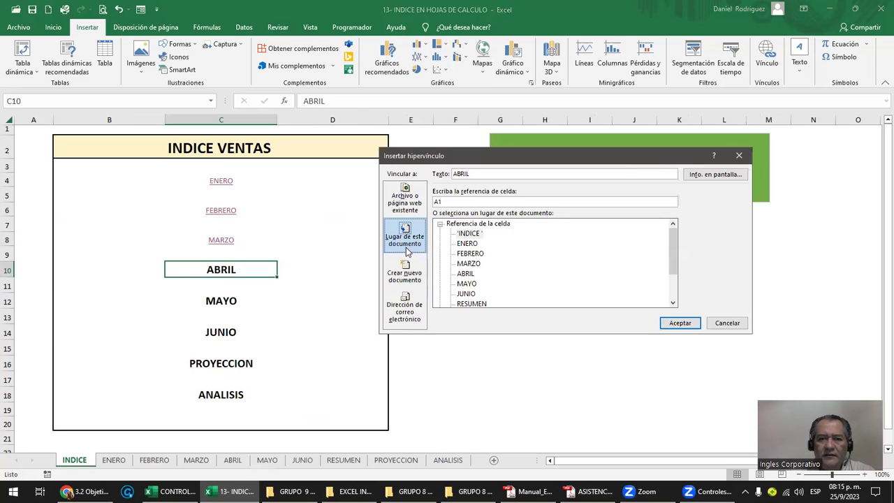
left_click(706, 178)
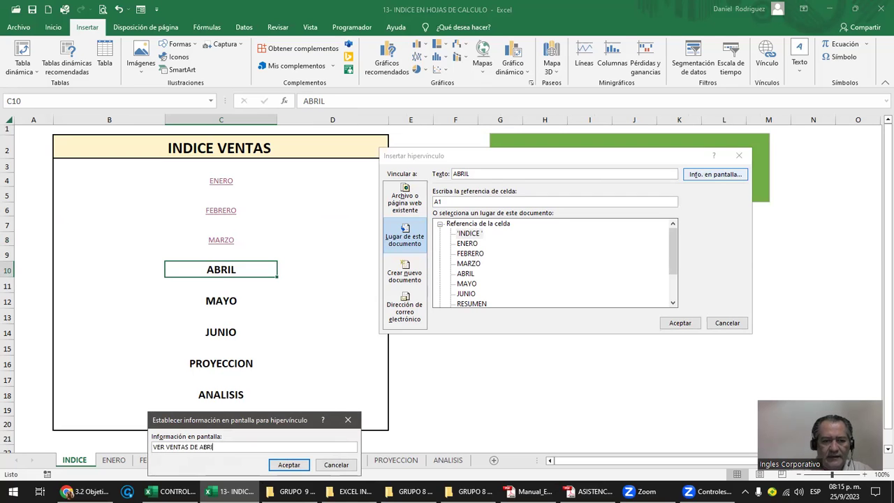
left_click(288, 465)
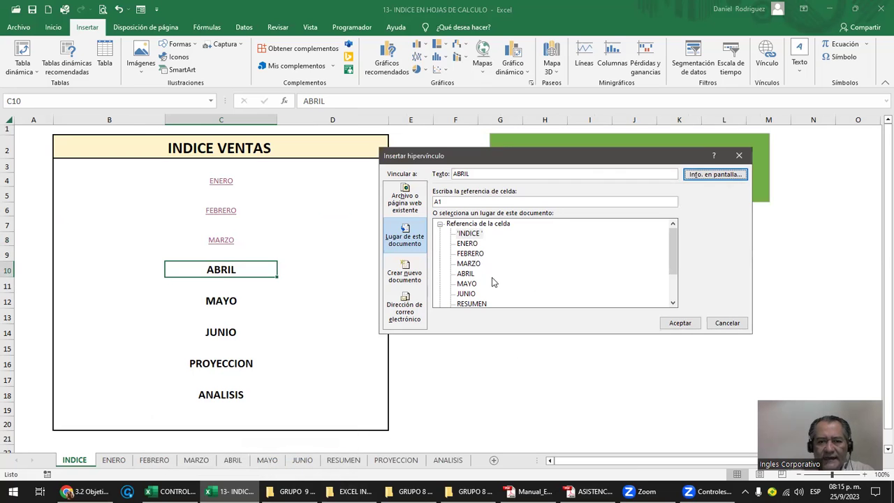
left_click(468, 274)
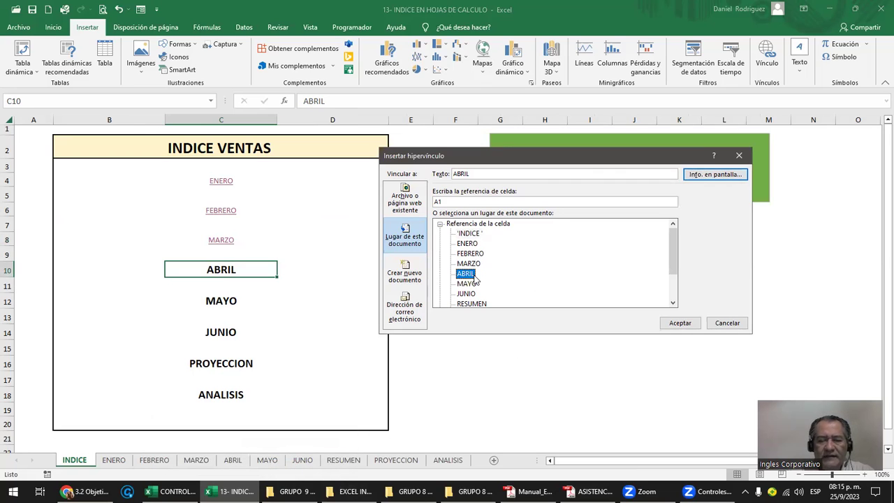
left_click(679, 322)
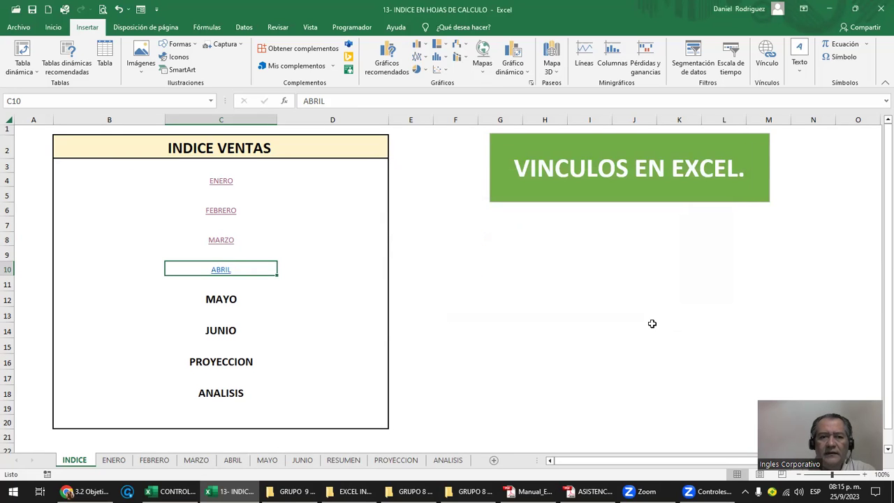
left_click(517, 311)
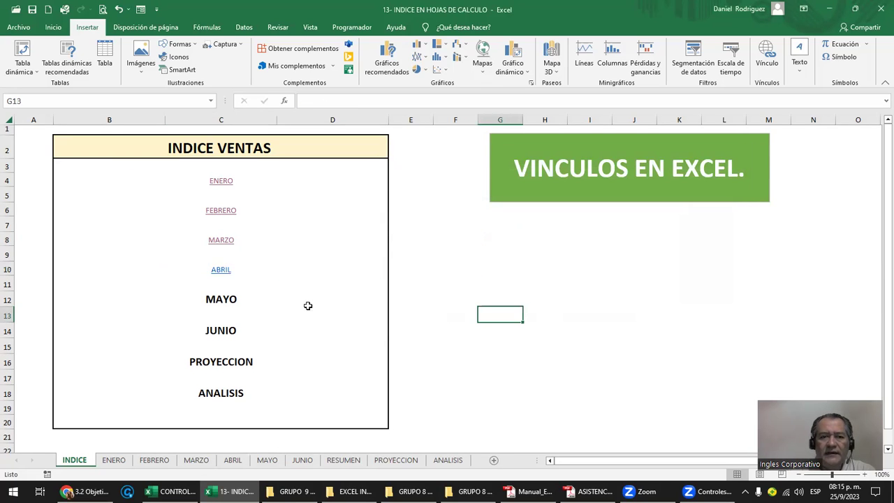
left_click(217, 272)
left_click(216, 271)
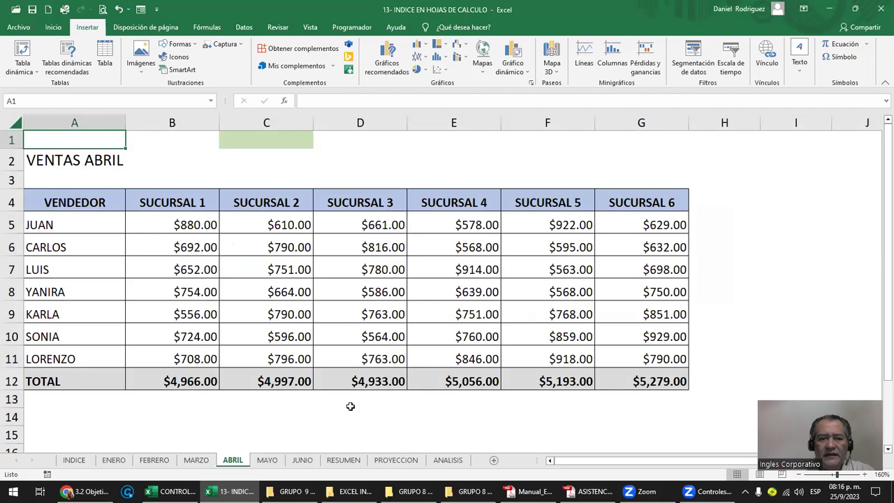
left_click(75, 460)
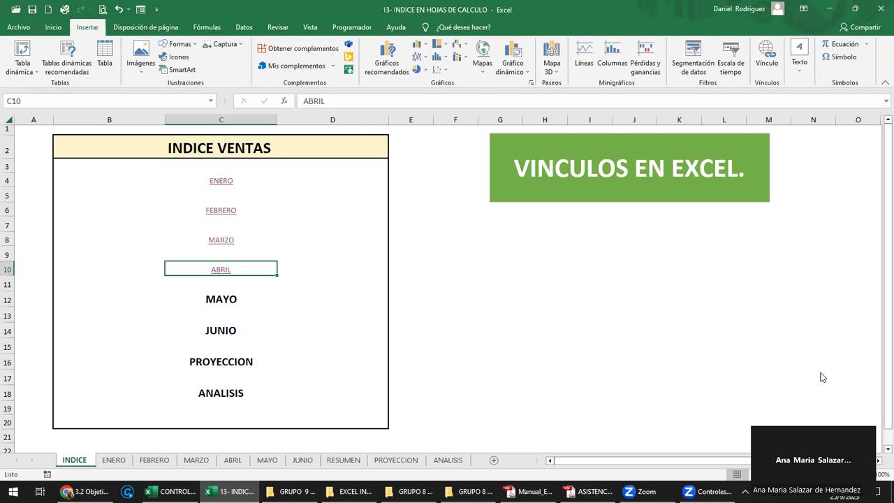
- Link MAYO in C12 to the MAYO sheet with screen tip 'VENTAS DE MAYO'
right_click(222, 300)
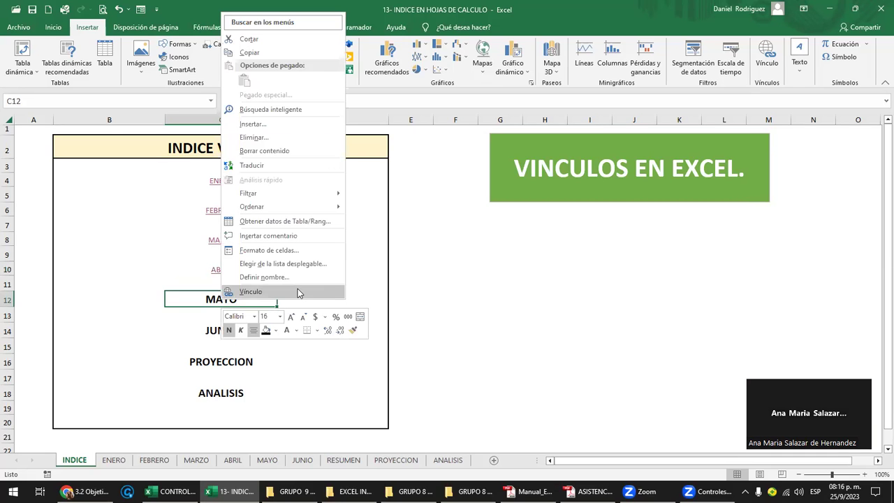
left_click(298, 292)
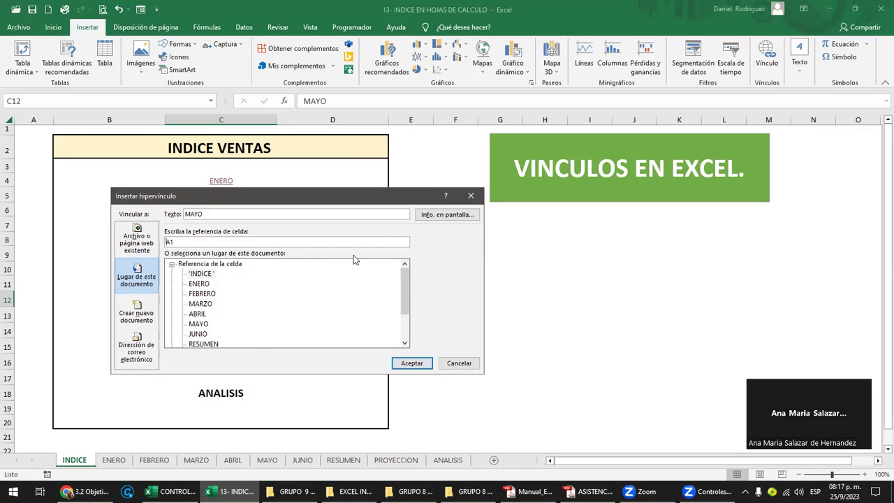
left_click(217, 323)
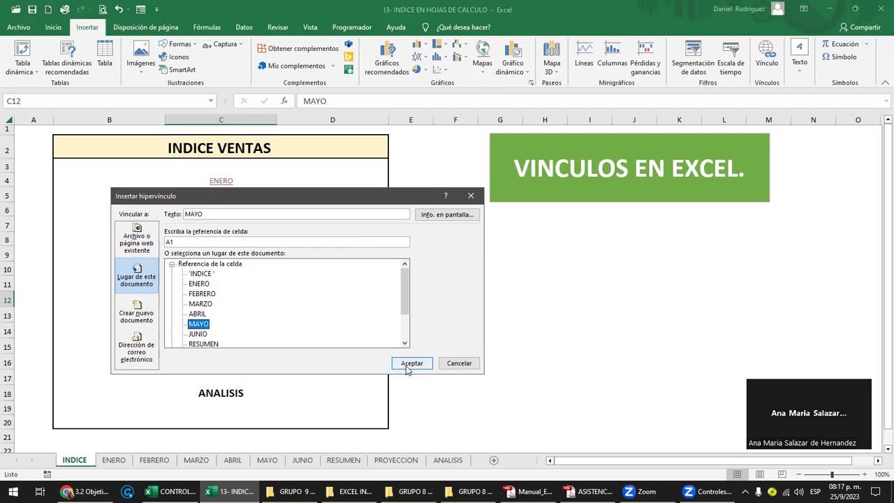
left_click(461, 218)
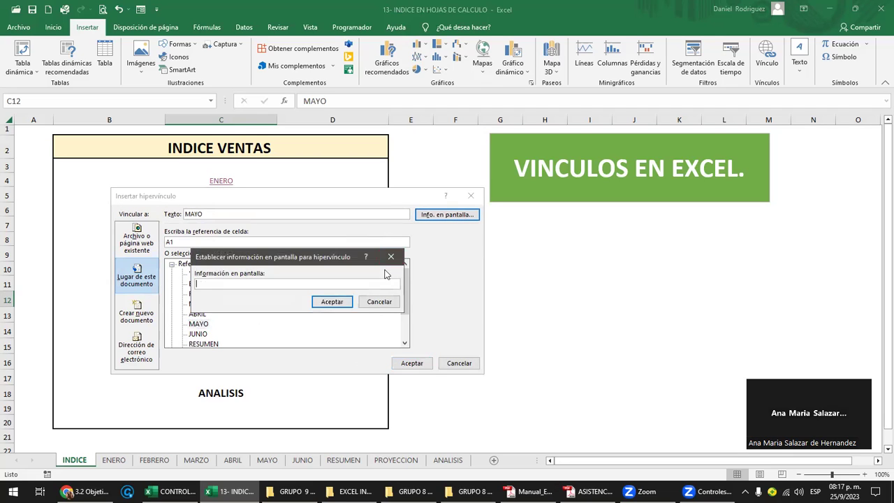
type("VENTAS DE MAYO")
key("Return")
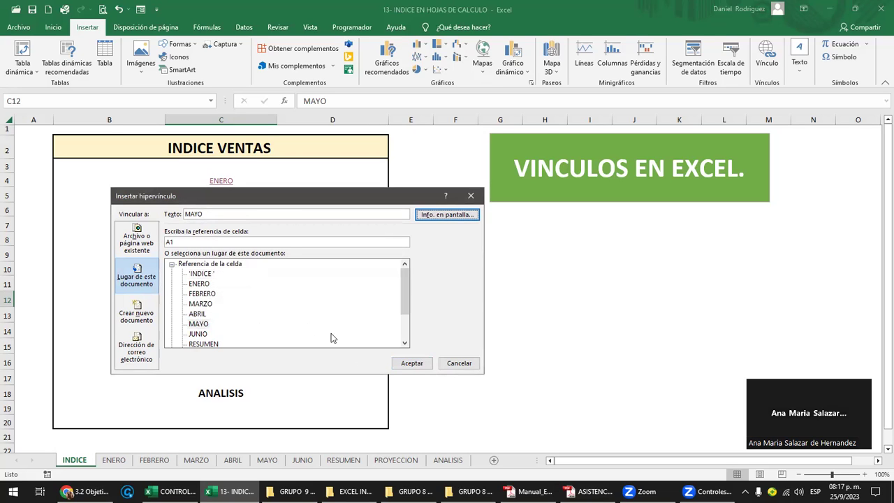
left_click(198, 324)
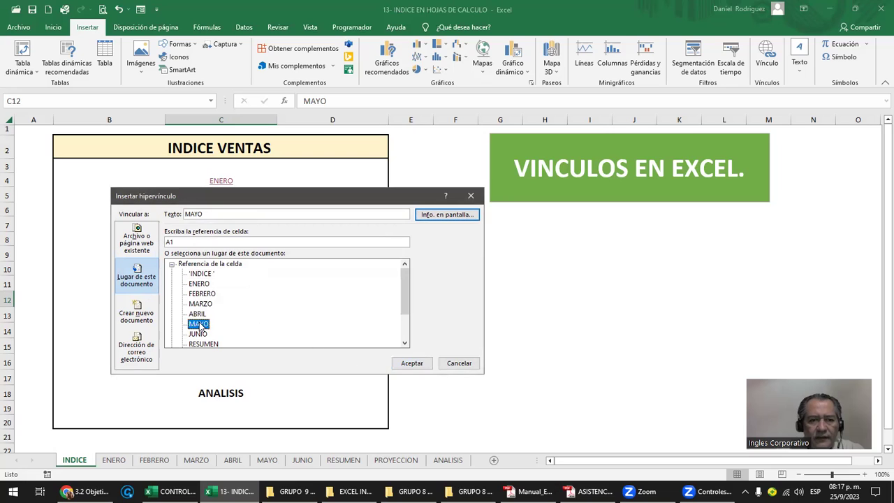
left_click(414, 364)
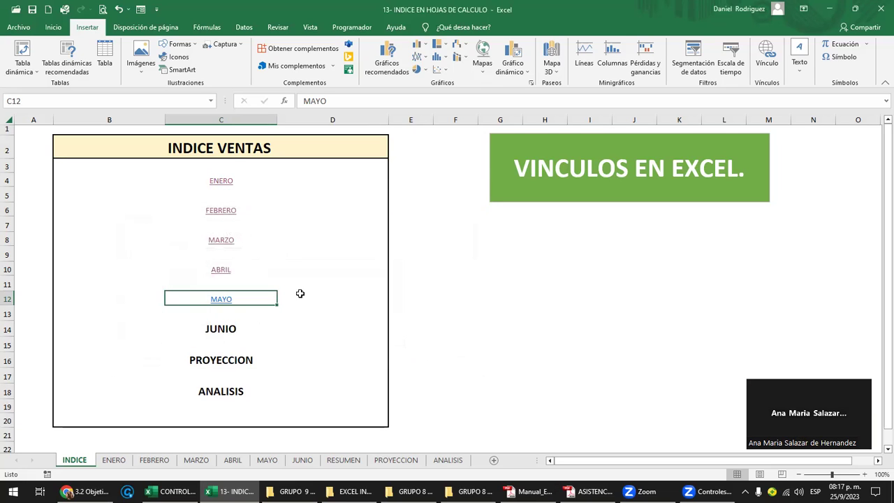
left_click(219, 300)
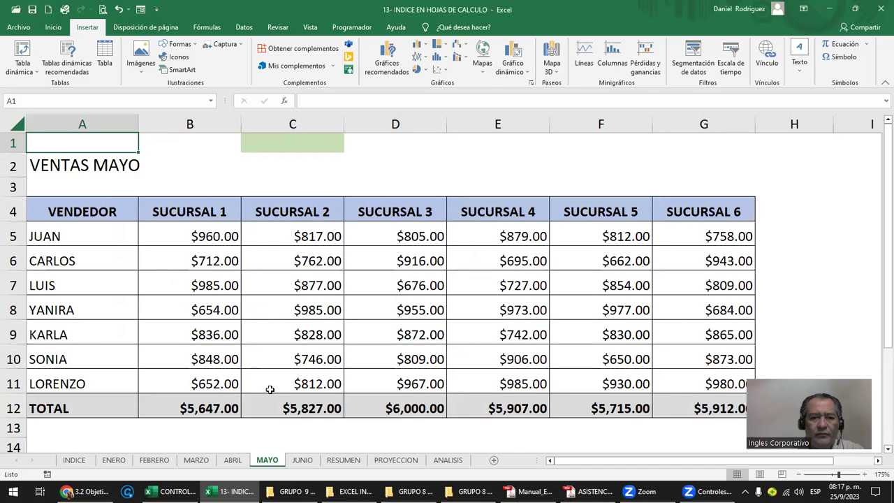
left_click(74, 459)
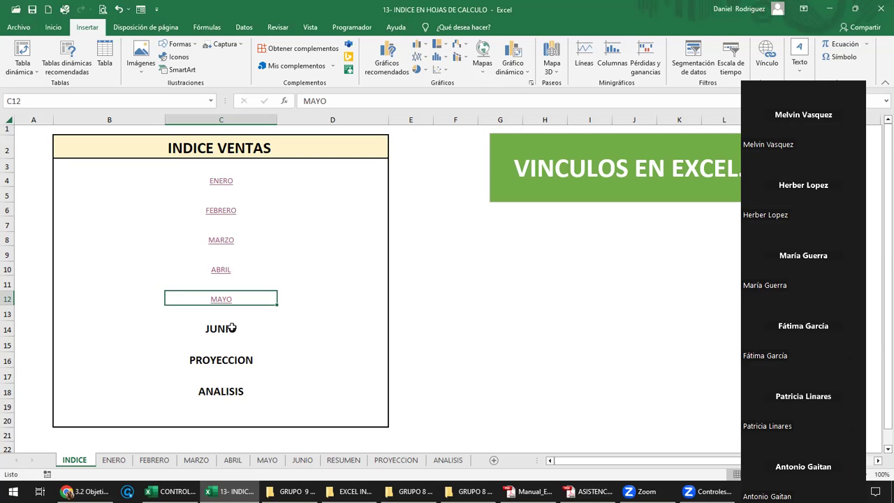
- Hyperlink JUNIO in C14 to the JUNIO sheet with hover tip 'VENTAS DE JUNIO'
left_click(231, 328)
right_click(232, 328)
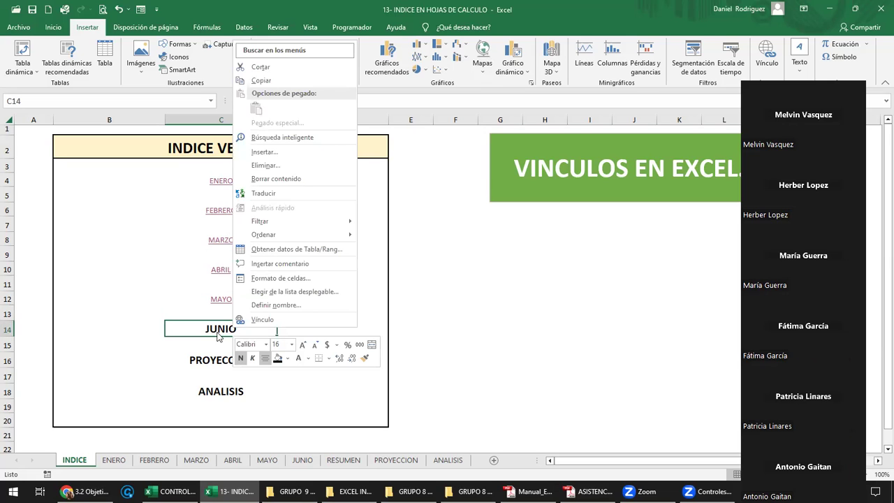
left_click(607, 251)
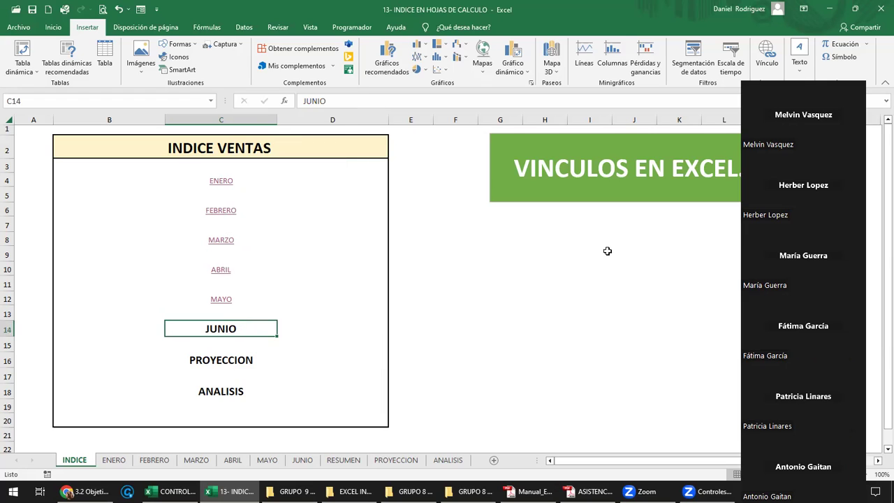
left_click(767, 61)
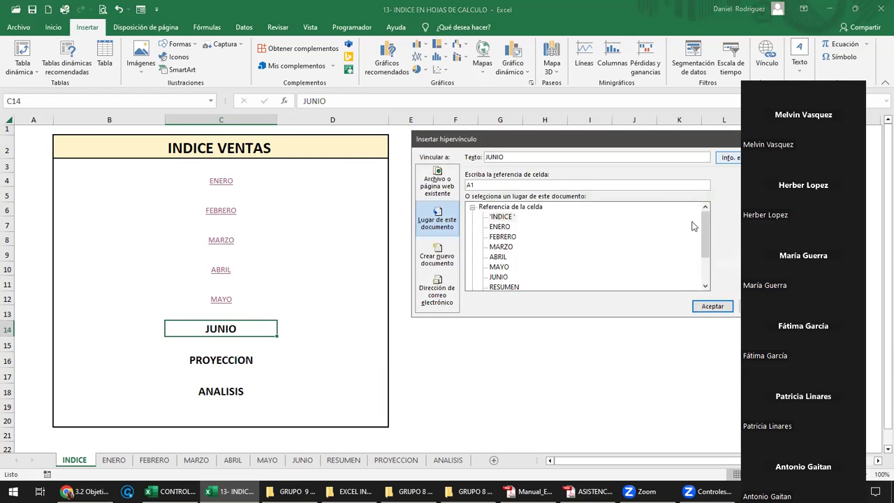
left_click_drag(624, 134, 542, 143)
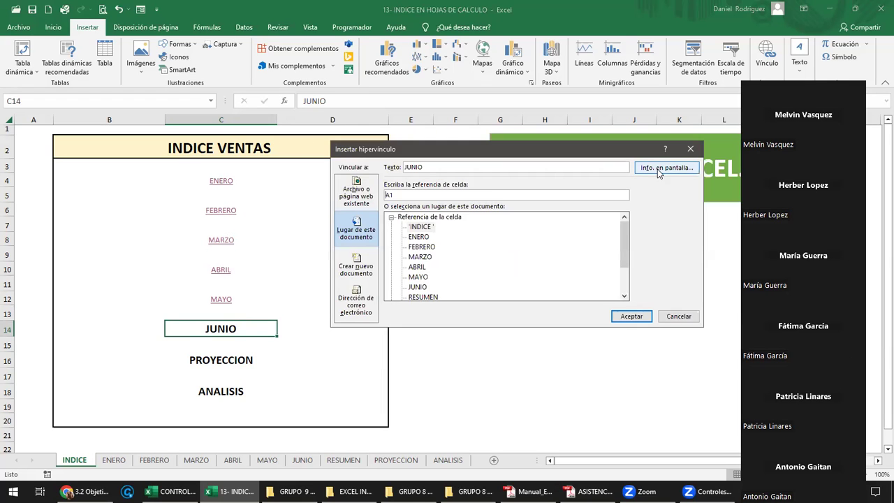
left_click(657, 169)
type("VENTAS DE JUNIO")
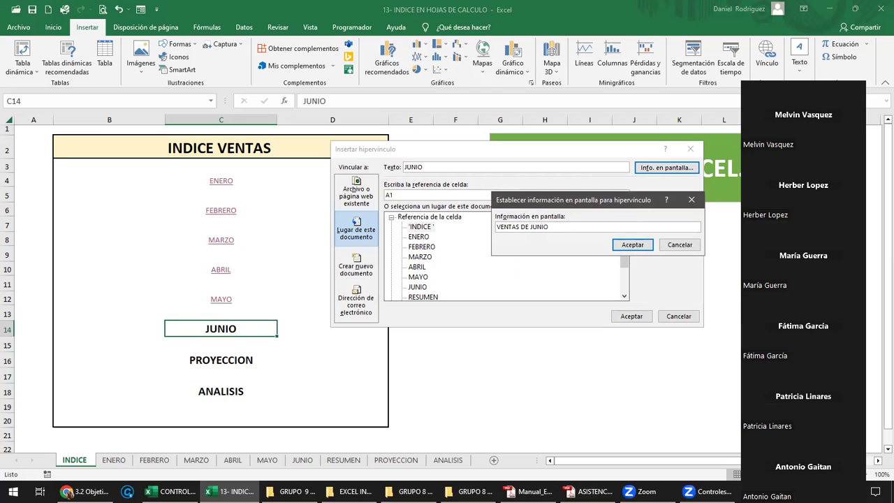
key("Return")
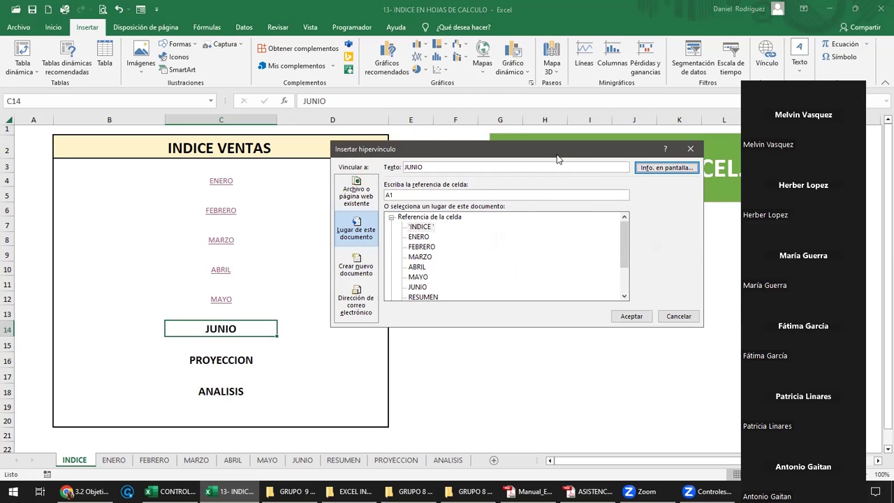
left_click_drag(557, 159, 502, 157)
left_click(369, 285)
left_click(573, 315)
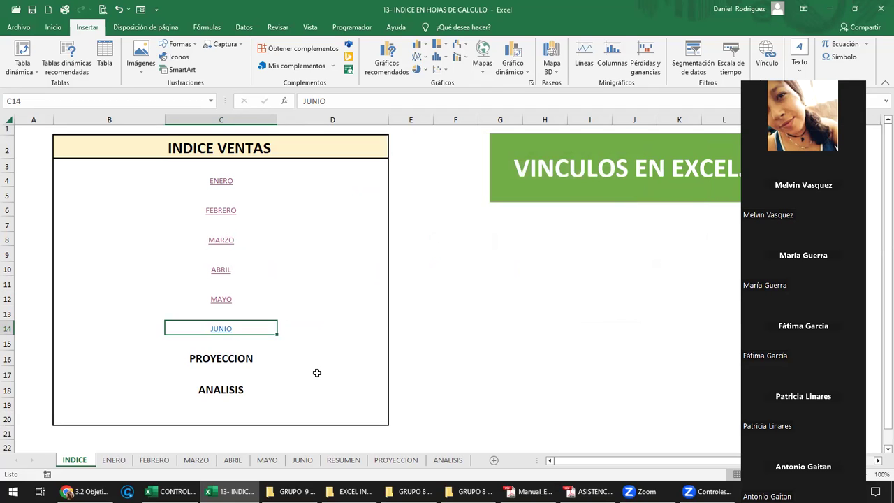
- Start a hyperlink on PROYECCION in C16 with screen tip 'VER PROYECCIONES DE VENTAS'
right_click(237, 359)
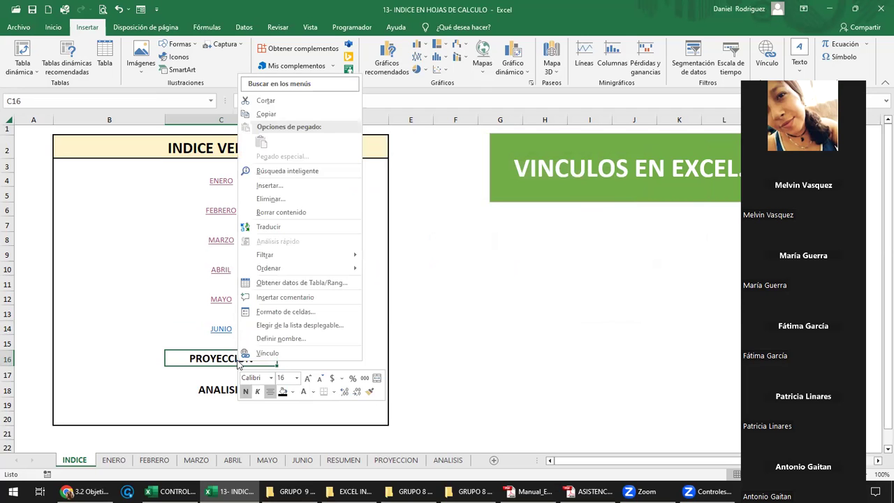
left_click(277, 353)
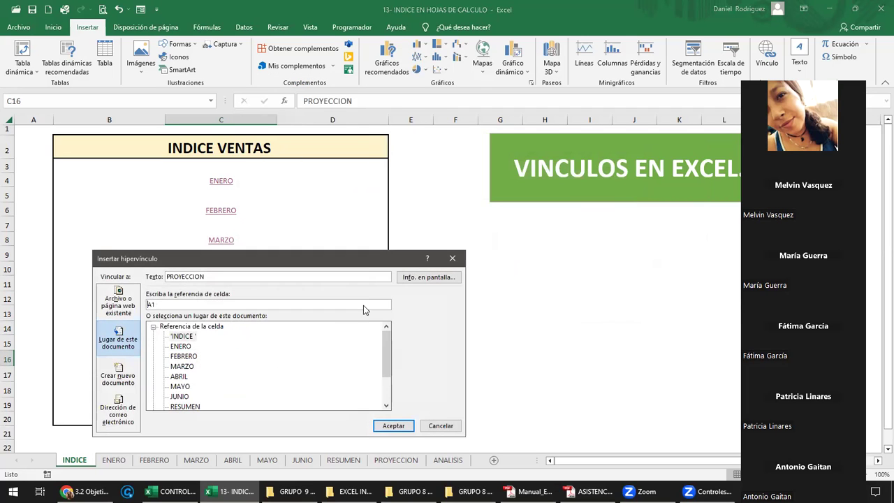
left_click_drag(350, 262, 429, 202)
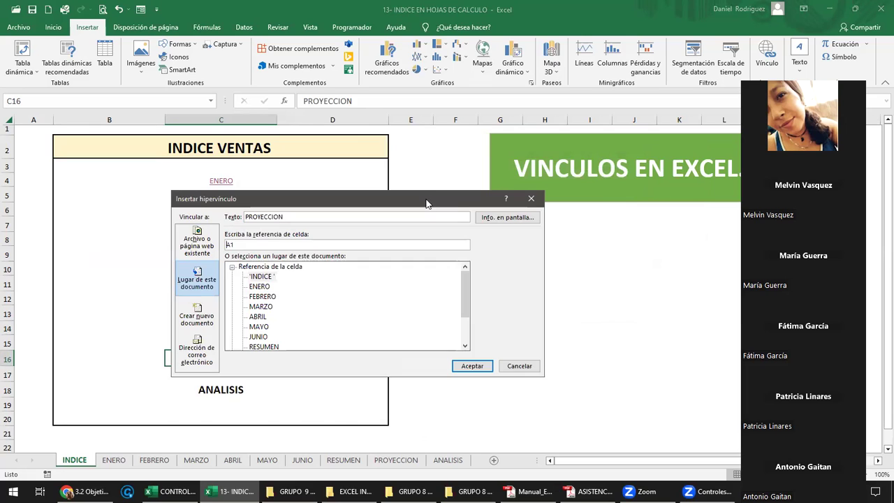
left_click(509, 218)
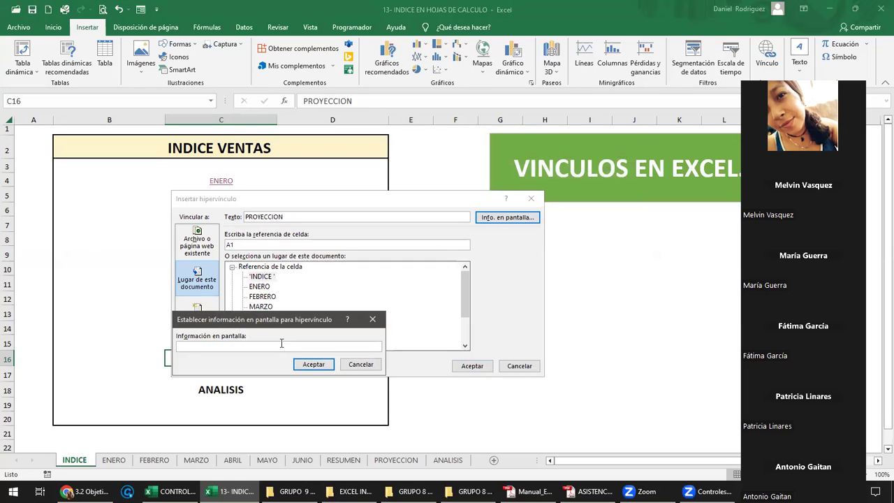
type("VENTAS DE JUNI")
key("BackSpace")
key("BackSpace")
key("BackSpace")
key("BackSpace")
key("BackSpace")
key("BackSpace")
key("BackSpace")
key("BackSpace")
key("BackSpace")
type("VER PROYECCIONE")
key("BackSpace")
key("BackSpace")
type("NES DE VENTAS")
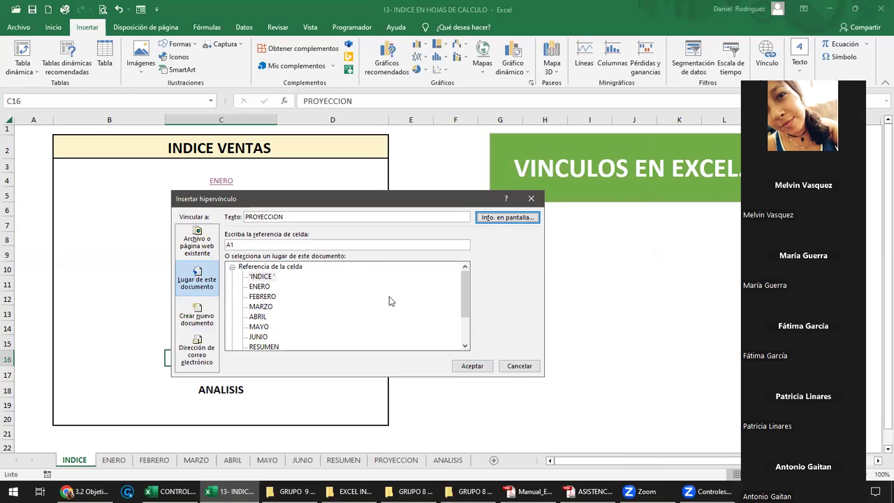
- Target the PROYECCION sheet and confirm the link
scroll(263, 341, "down", 1)
left_click(272, 327)
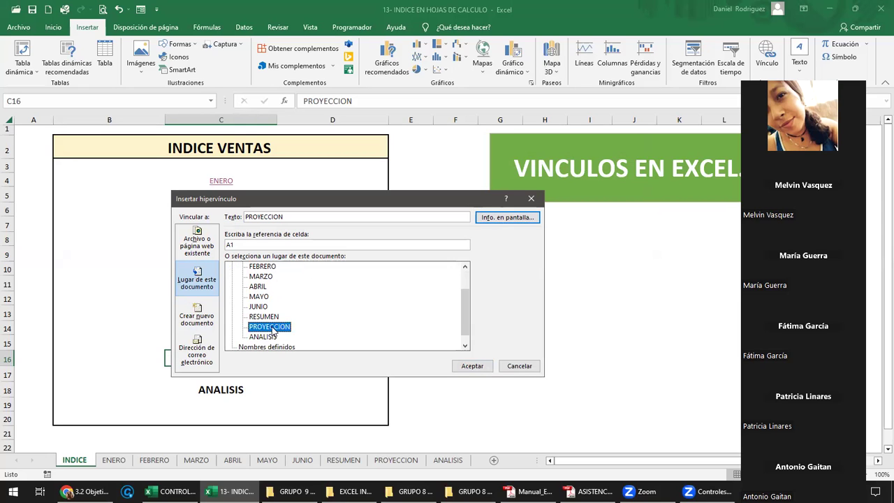
left_click(478, 369)
left_click(218, 329)
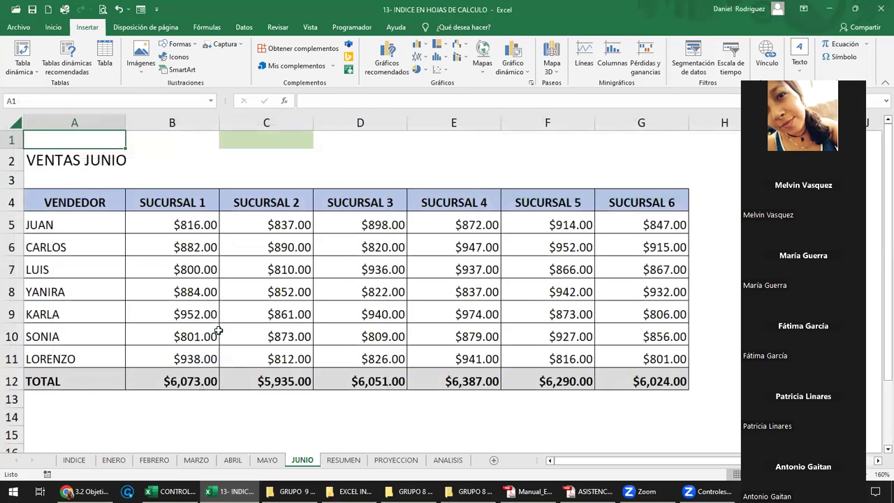
left_click(75, 461)
left_click(221, 358)
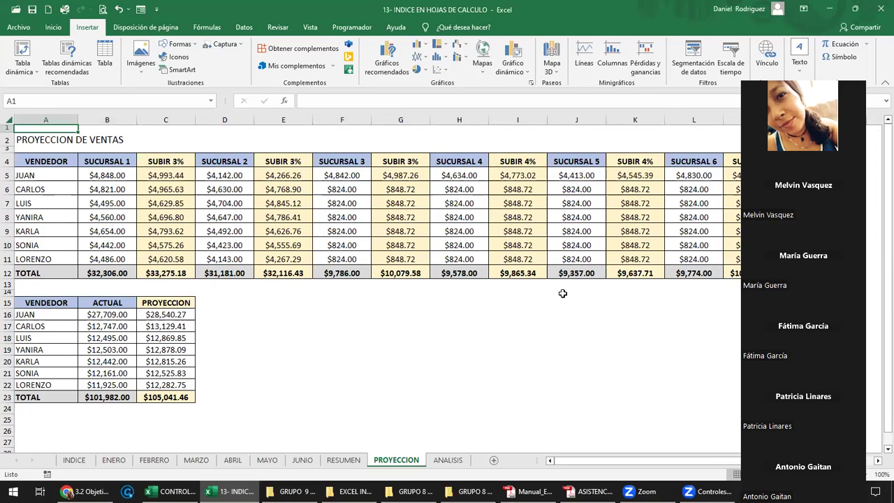
left_click(75, 461)
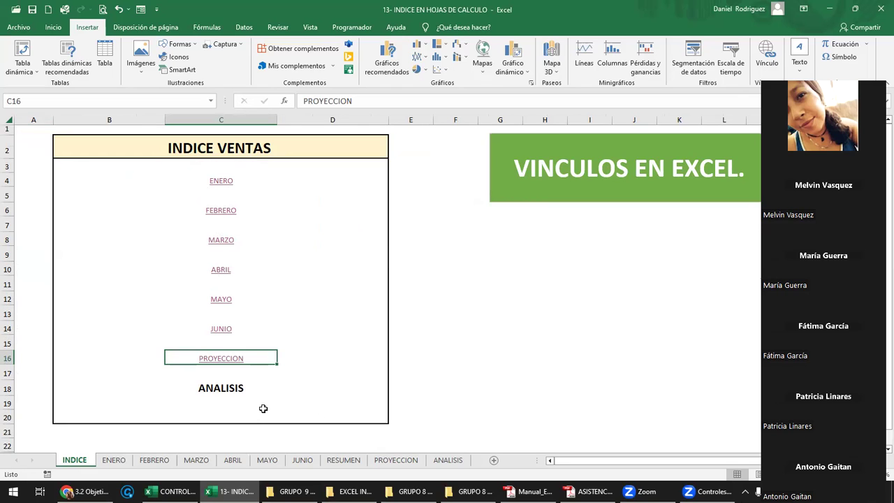
- Link ANALISIS in C18 to the ANALISIS sheet with ScreenTip 'VER ANALISIS', then follow it
right_click(236, 387)
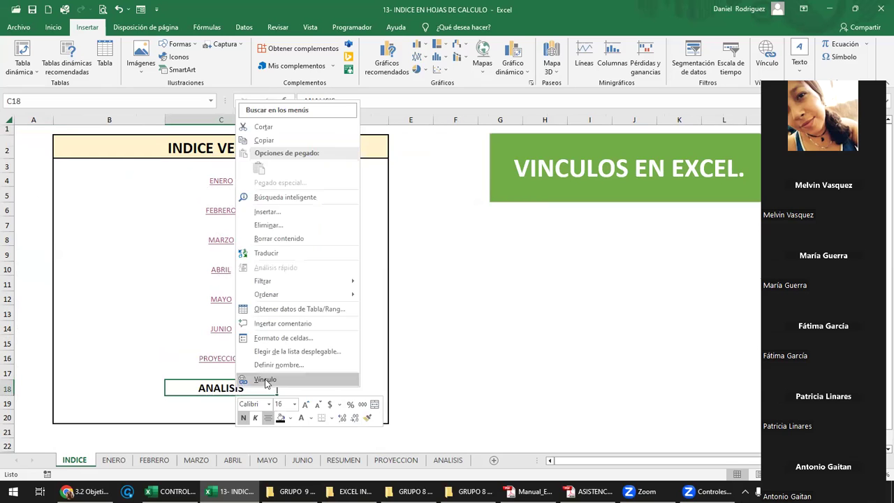
left_click(268, 383)
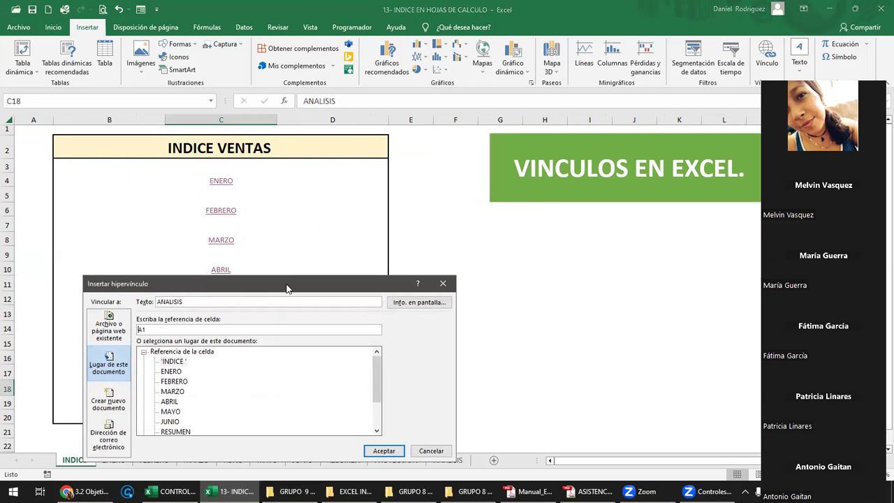
left_click_drag(275, 292, 464, 226)
left_click(586, 240)
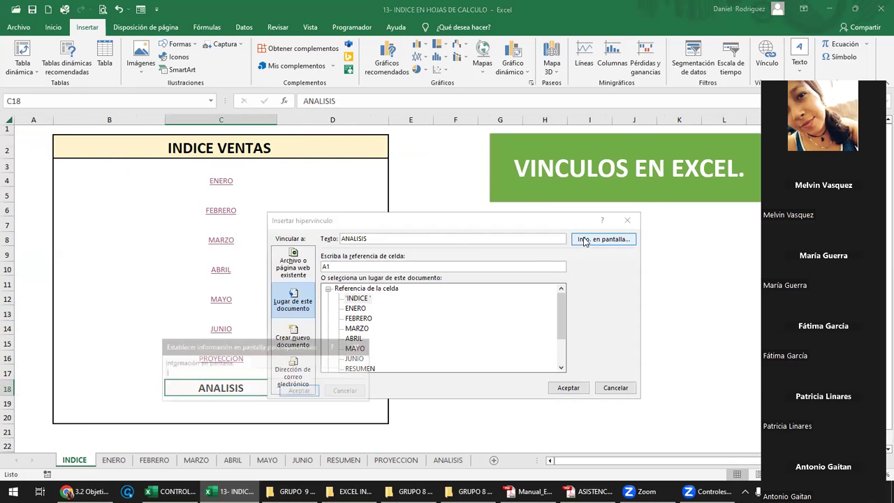
type("VER ANALISIS")
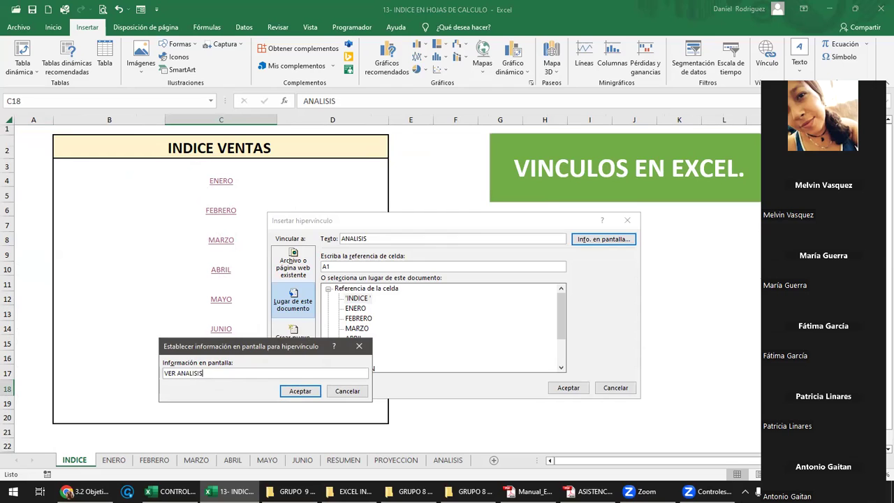
key("Return")
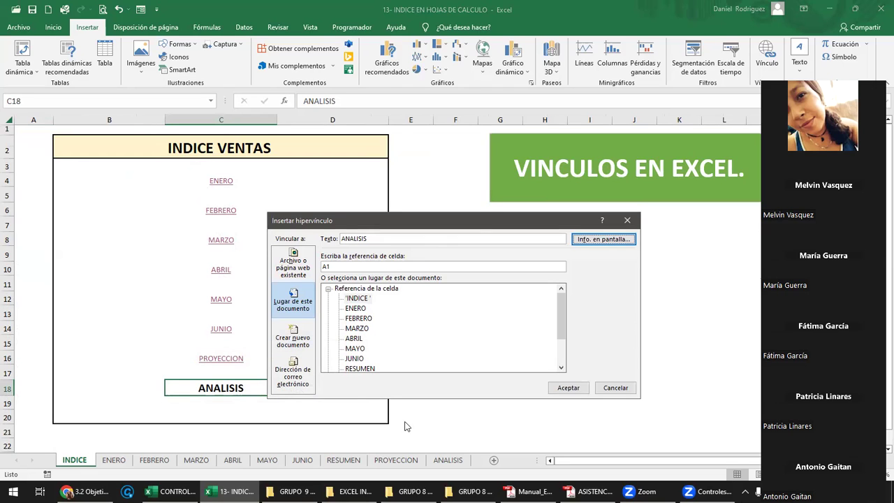
scroll(389, 329, "down", 2)
left_click(358, 348)
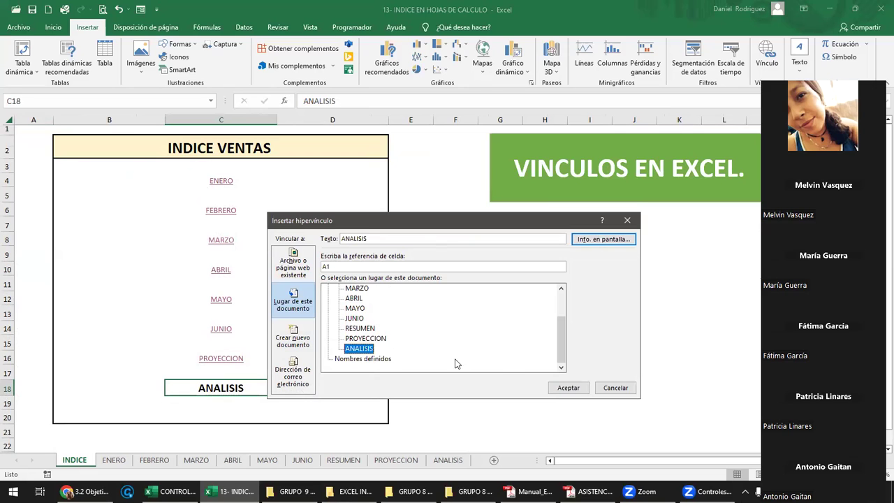
left_click(568, 388)
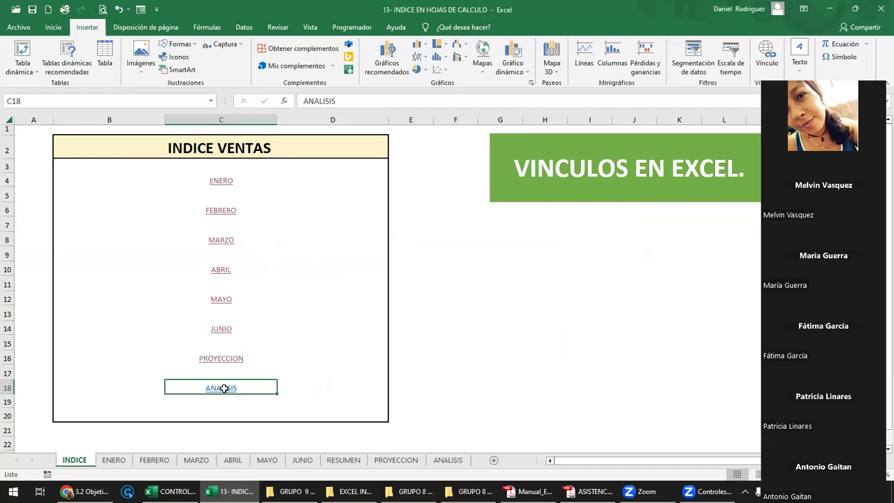
left_click(225, 391)
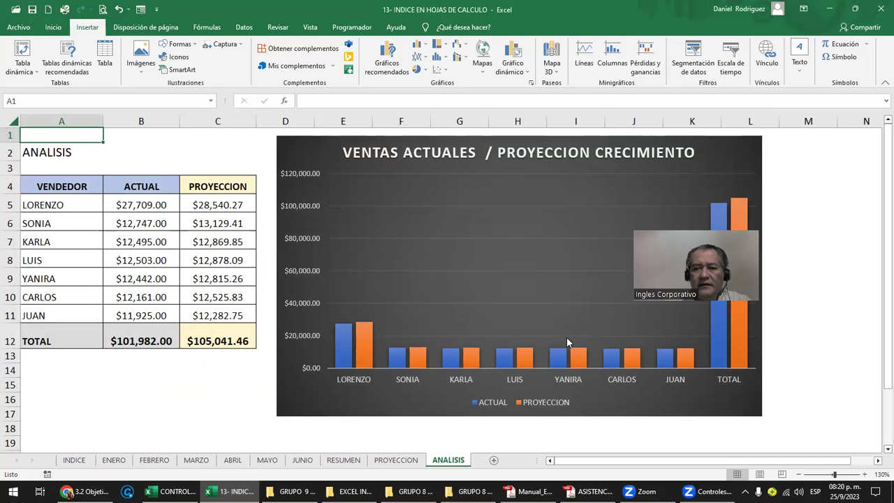
- Back on INDICE, set the index link text in column C to size 16
left_click(74, 460)
left_click(422, 342)
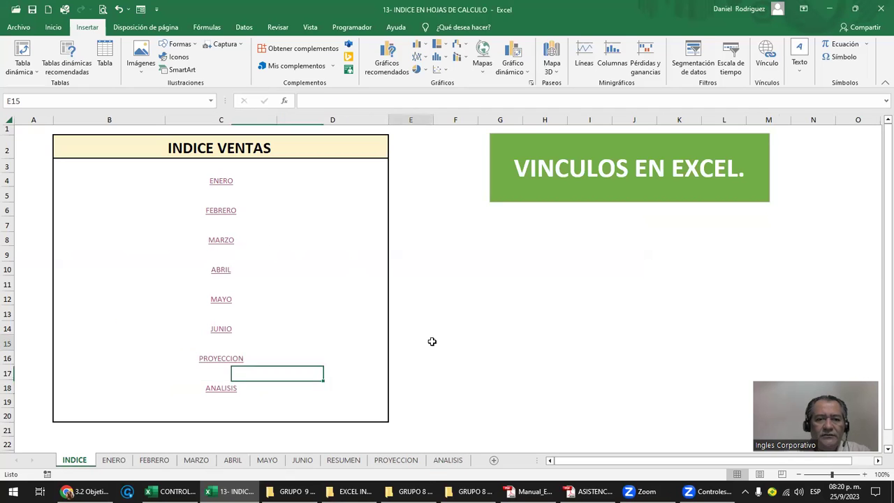
left_click_drag(160, 175, 238, 278)
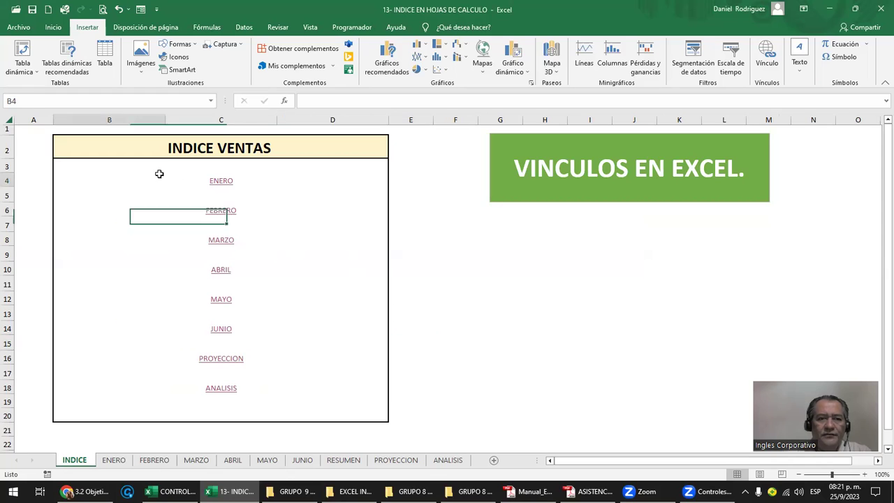
left_click(291, 184)
left_click_drag(201, 166, 222, 413)
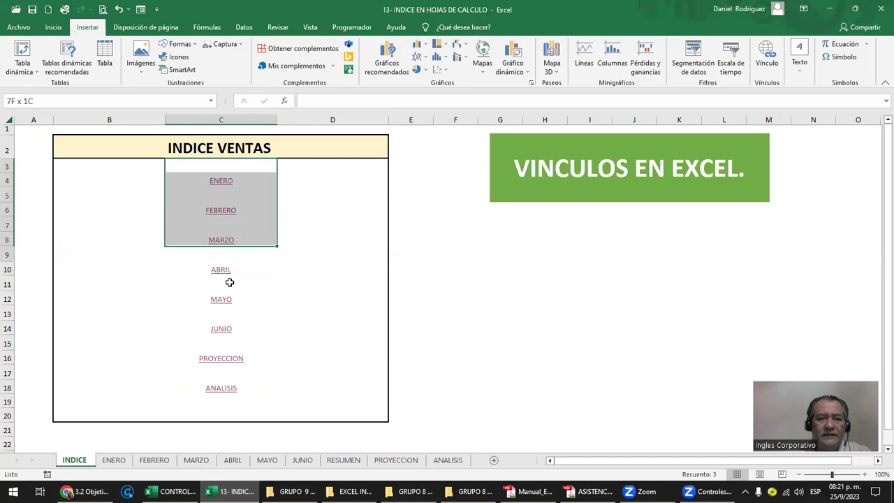
left_click(55, 27)
left_click(201, 49)
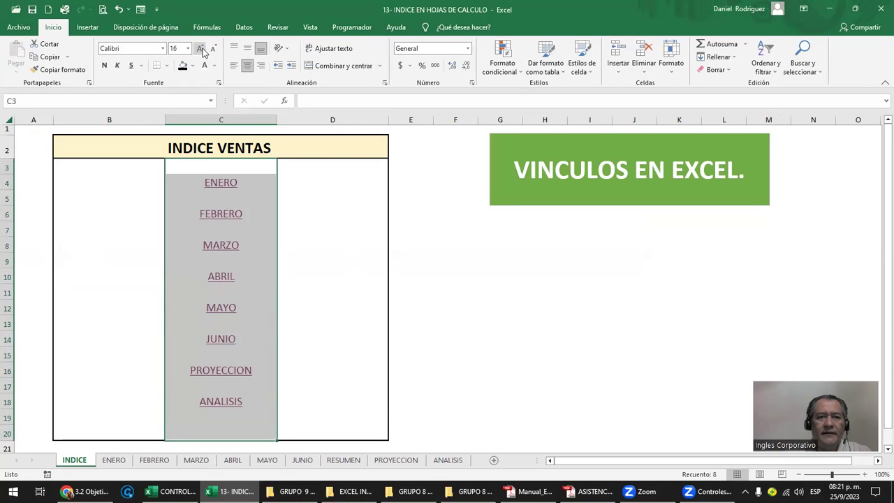
left_click(201, 49)
left_click(214, 48)
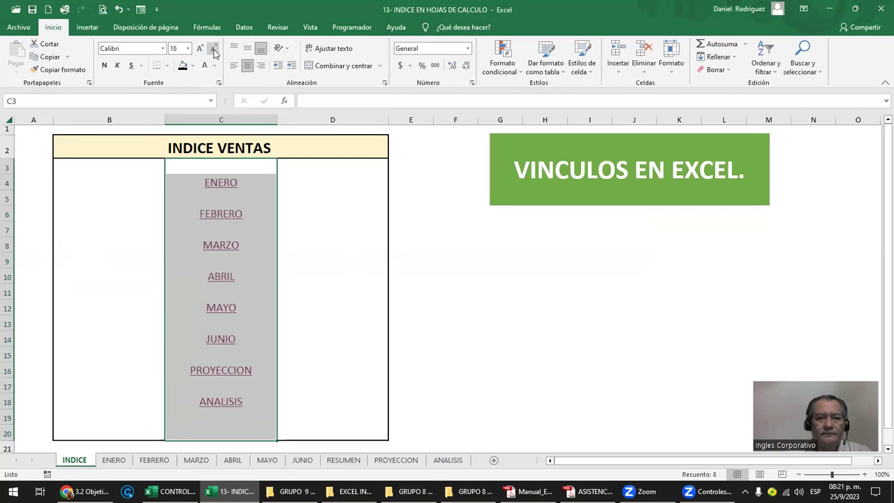
left_click(355, 210)
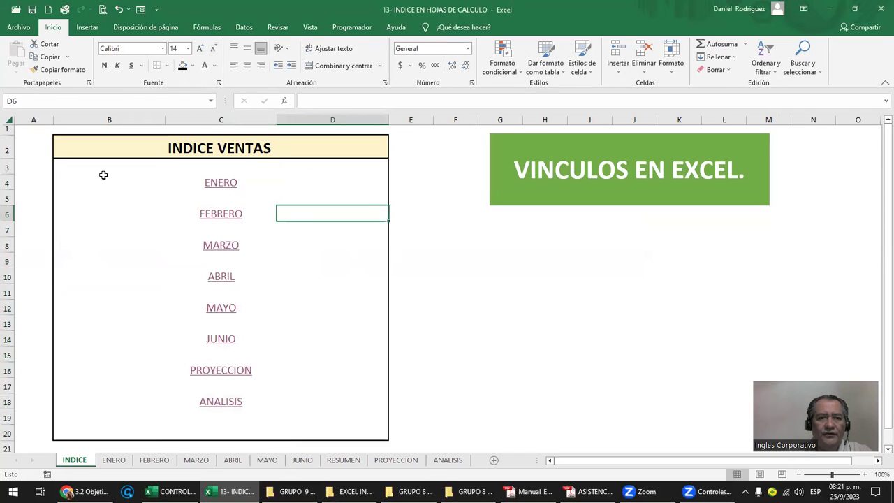
- Fill the index block black with white text, then test the ENERO link and return
mouse_move(104, 175)
left_mouse_down()
mouse_move(279, 291)
mouse_move(311, 430)
left_mouse_up()
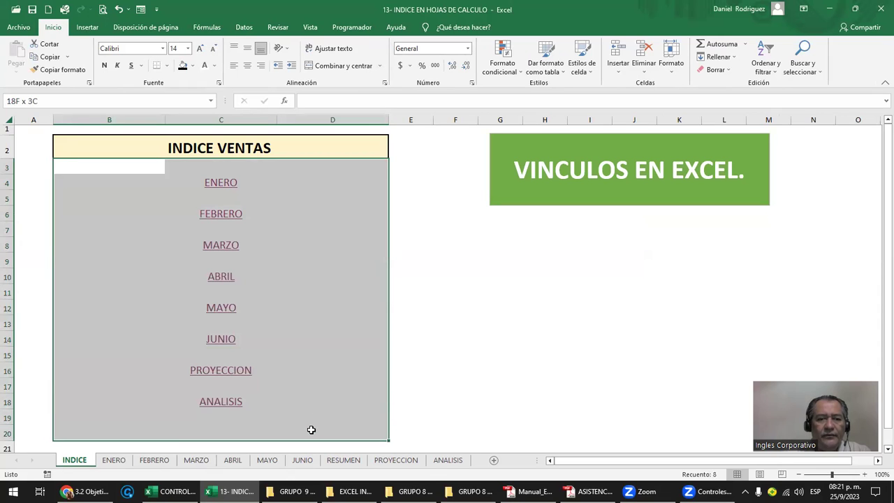
left_click(182, 66)
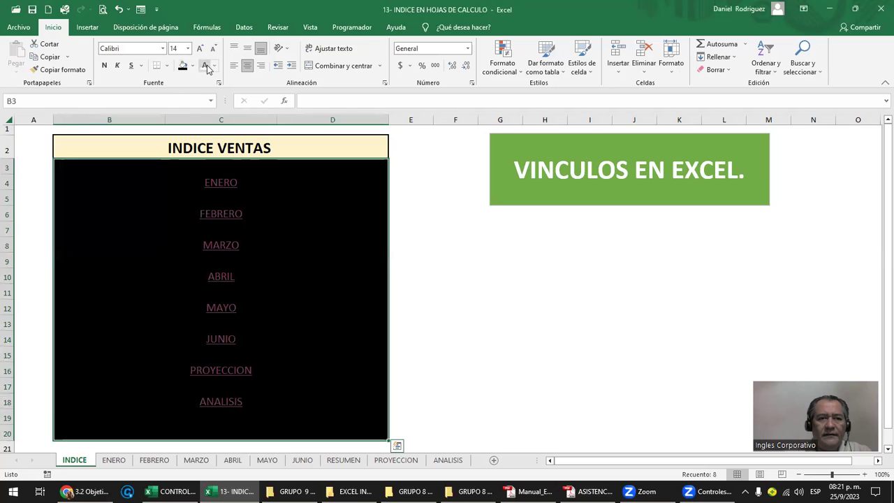
left_click(205, 66)
left_click(455, 338)
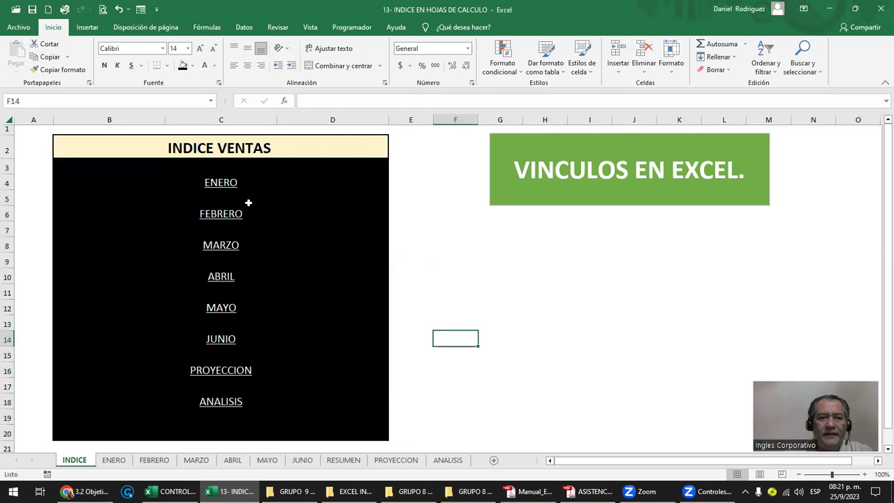
left_click(229, 190)
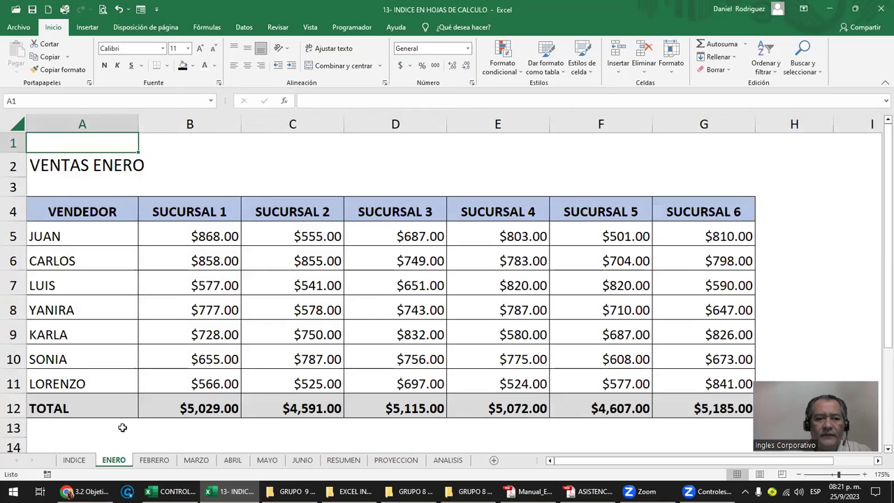
left_click(74, 460)
left_click(450, 260)
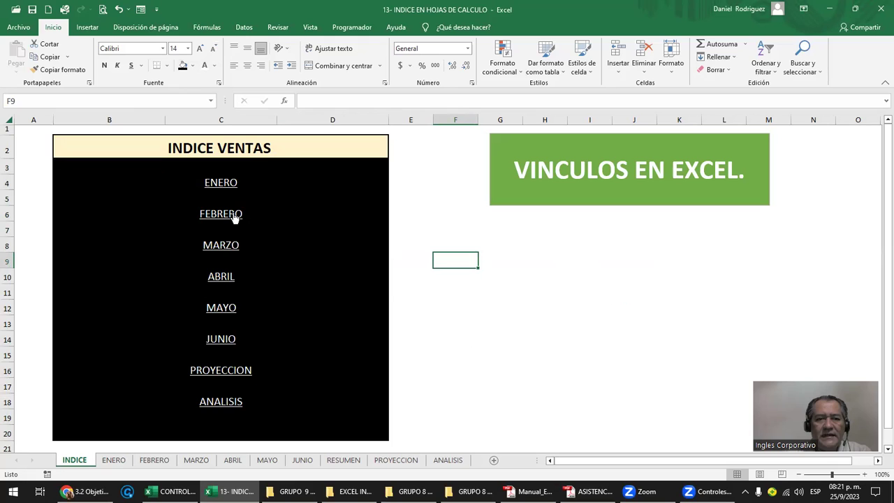
- Change the fill of index block B3:D20 to dark navy blue
left_click_drag(126, 165, 345, 433)
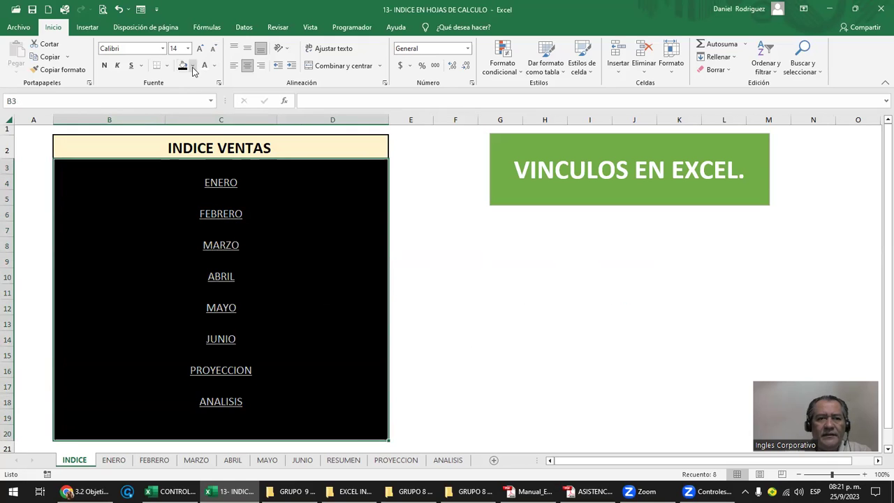
left_click(193, 65)
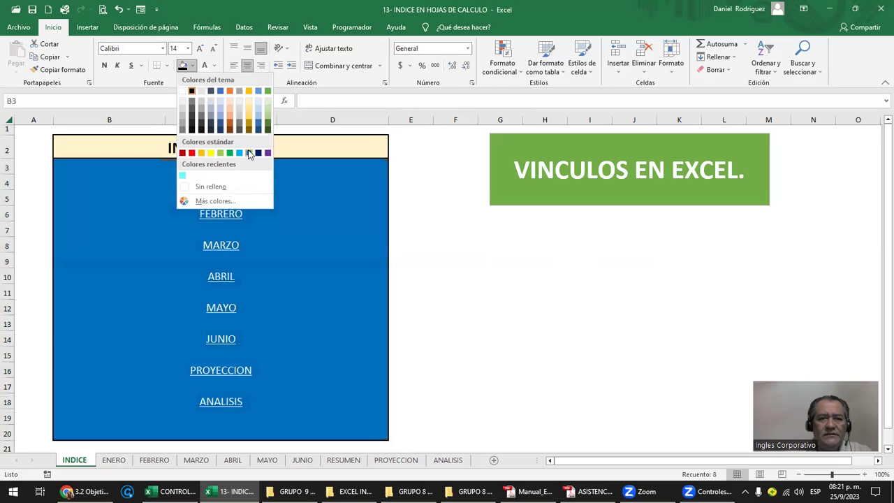
left_click(260, 157)
left_click(497, 277)
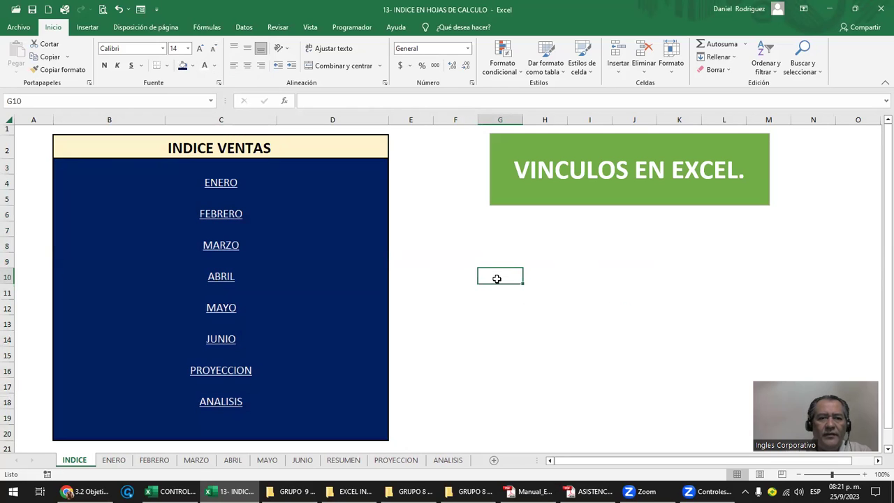
- Make the sheet links in column C bold and check the result
left_click(222, 119)
left_click(104, 66)
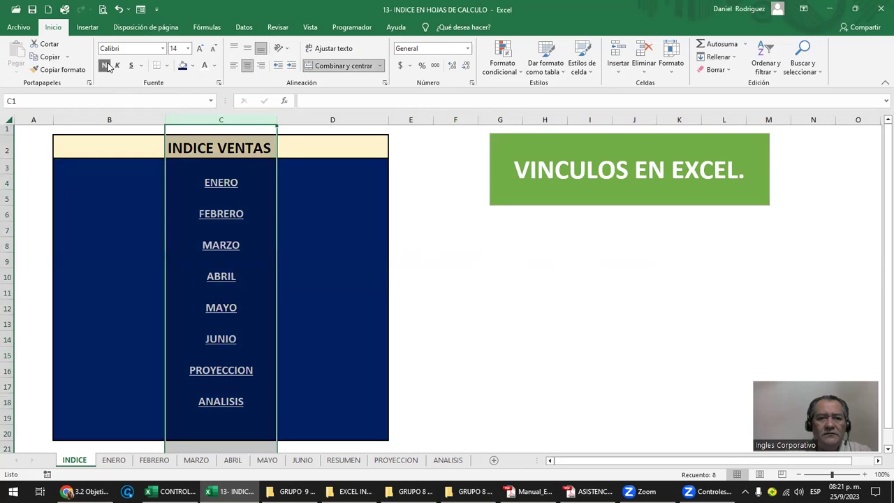
left_click(460, 276)
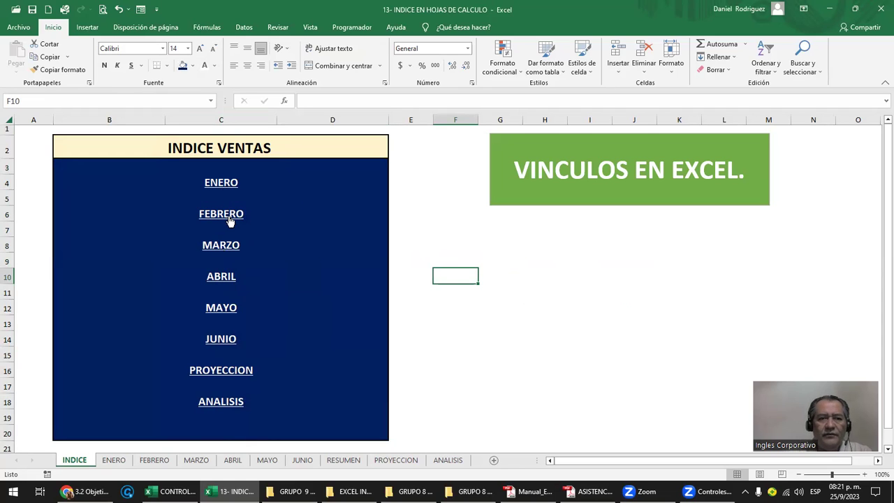
left_click_drag(114, 187, 118, 279)
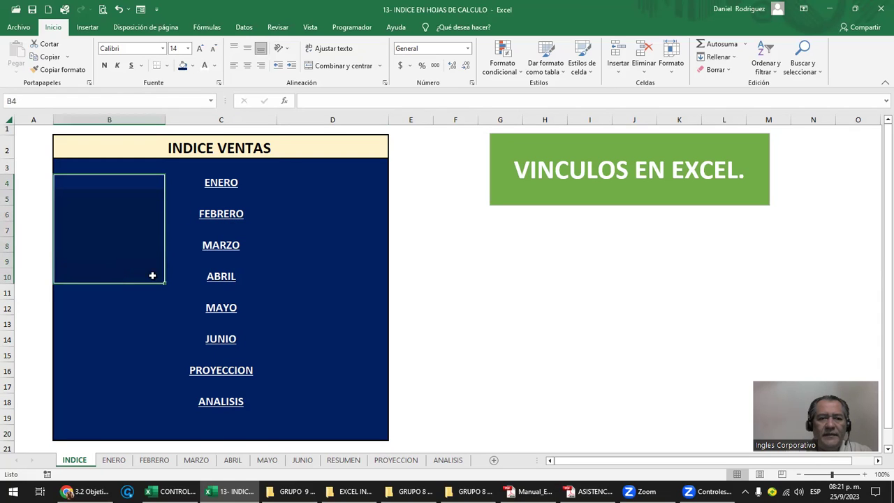
left_click_drag(305, 183, 322, 295)
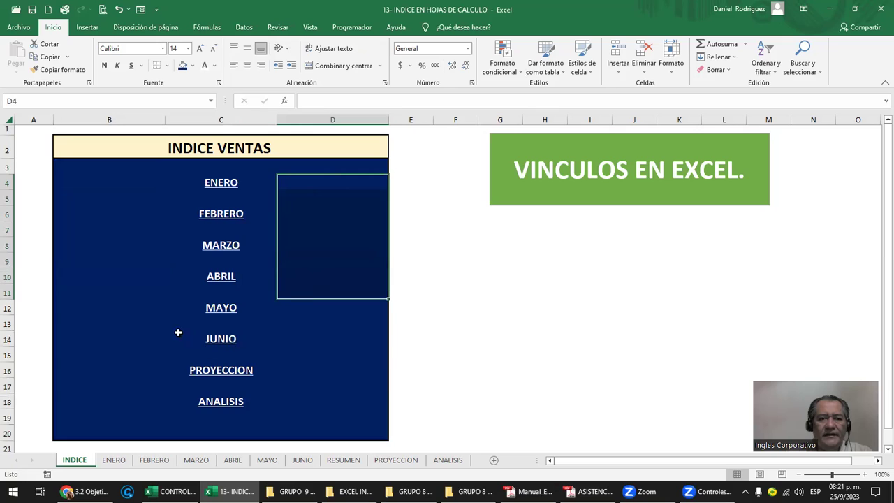
left_click_drag(168, 333, 264, 385)
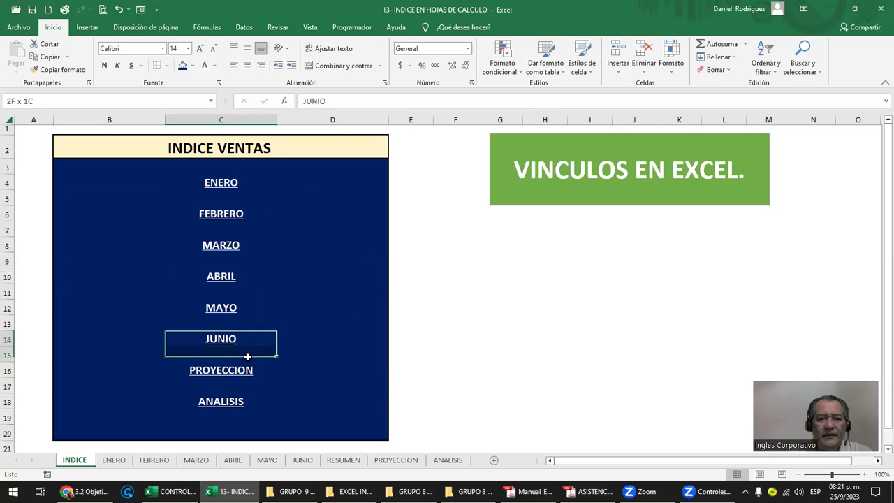
left_click(482, 373)
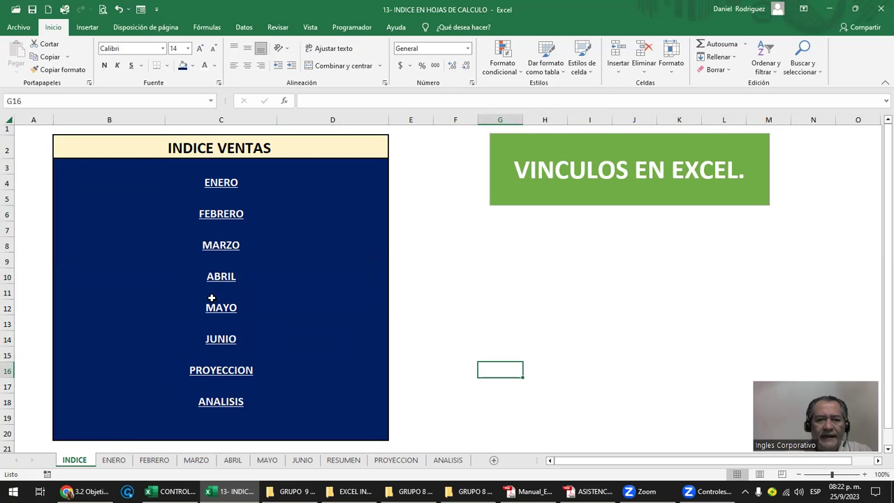
- Jump to the ENERO sheet and try the labels REGRESAR, VOLVER, then INDICE in C1
left_click(220, 185)
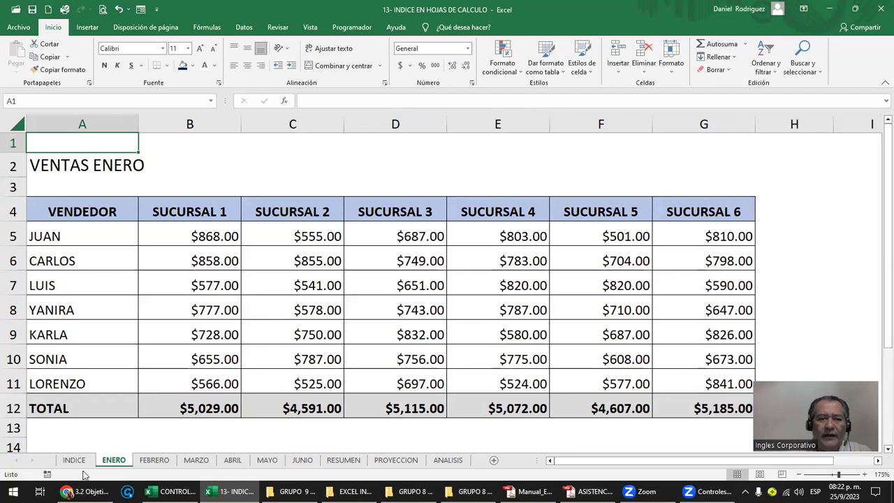
left_click(283, 141)
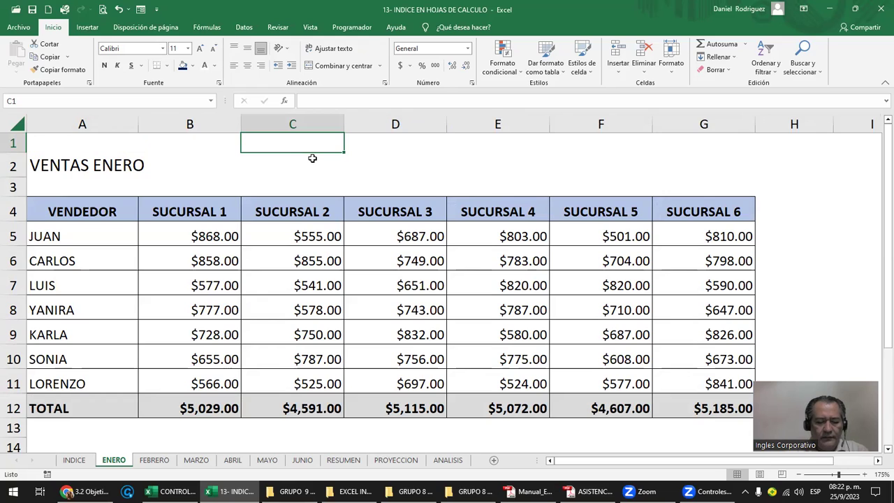
type("REGRESAR")
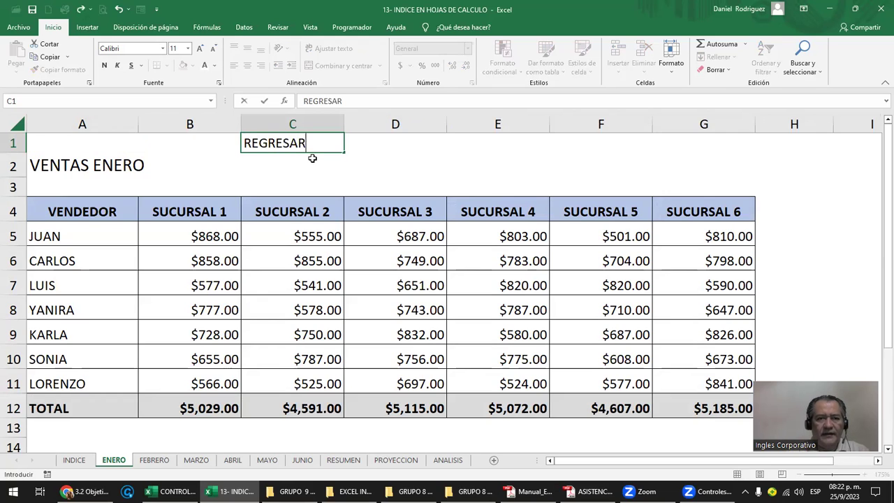
key("Return")
key("Up")
type("VOLVER")
key("Return")
key("Up")
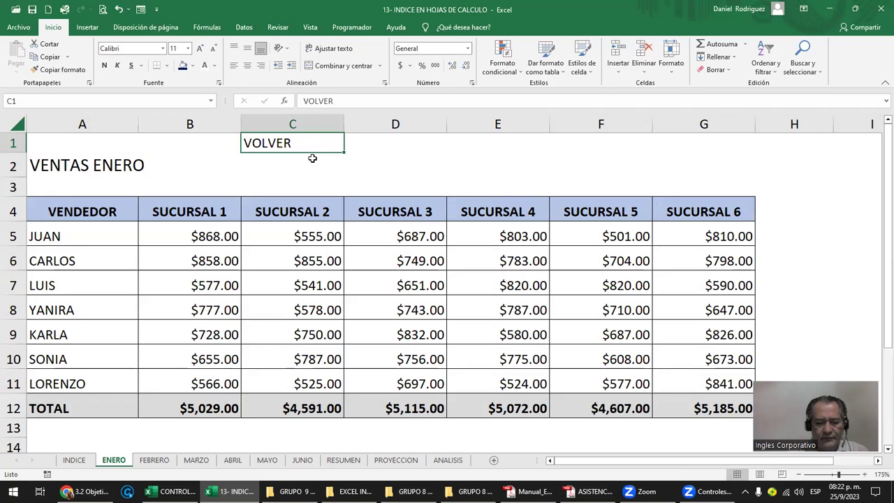
type("INDICE")
key("Return")
key("Up")
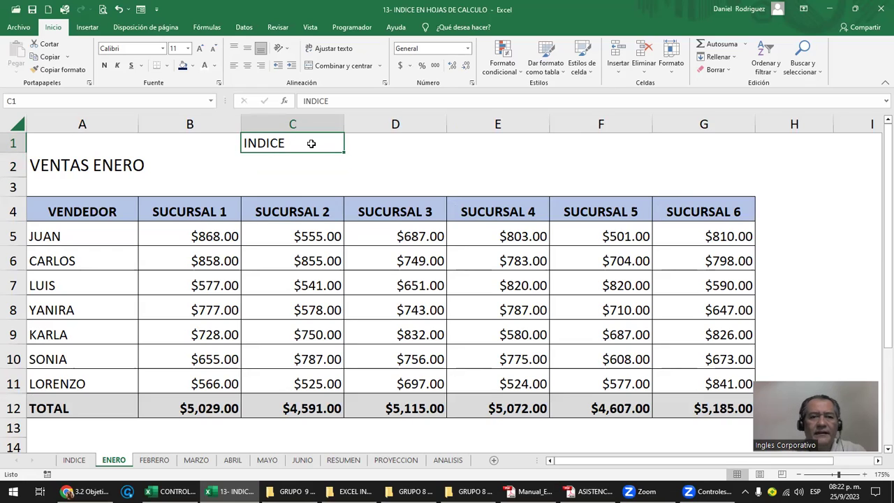
- Edit C1 so it reads 'VOLVER AL INDICE'
left_click(385, 155)
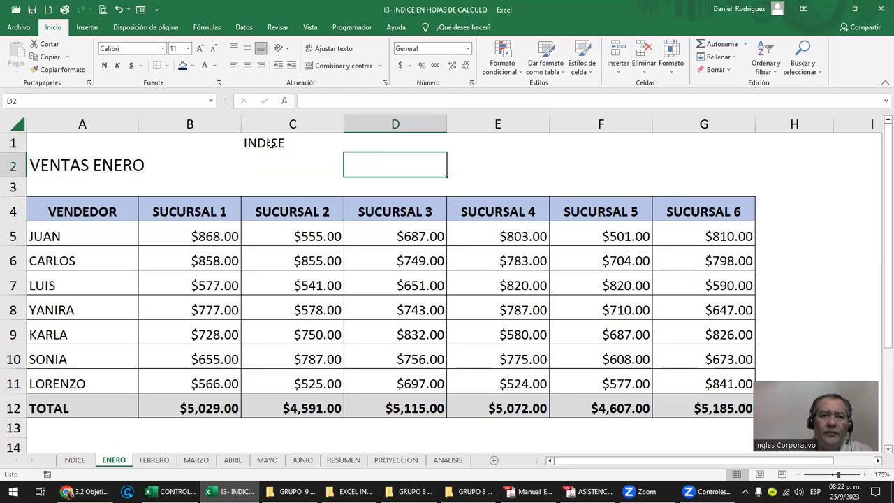
double_click(270, 143)
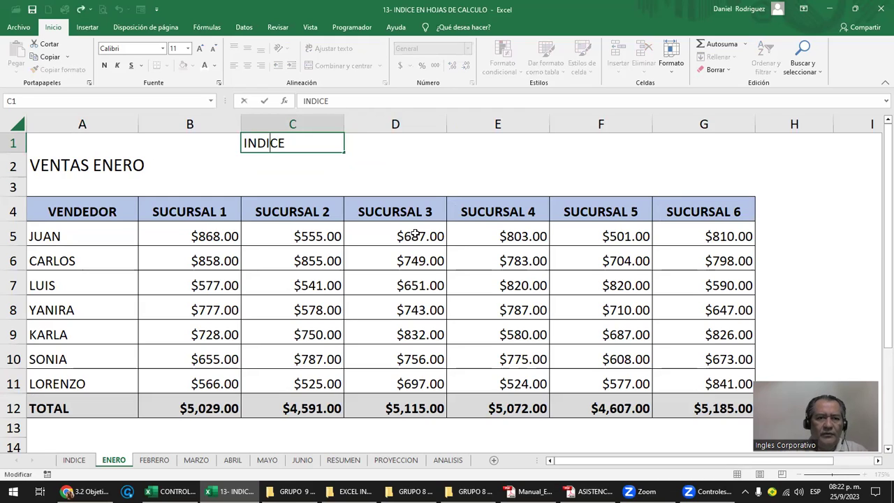
type("VOLVER AL")
key("Return")
key("Up")
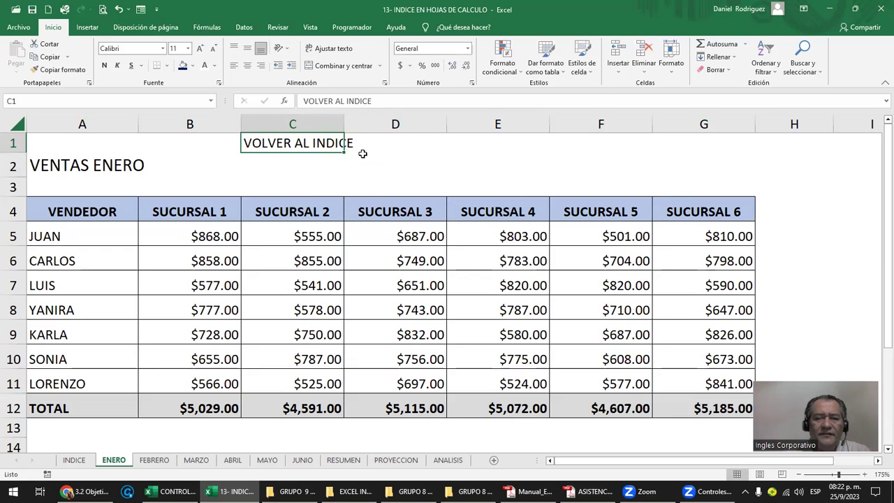
left_click(523, 170)
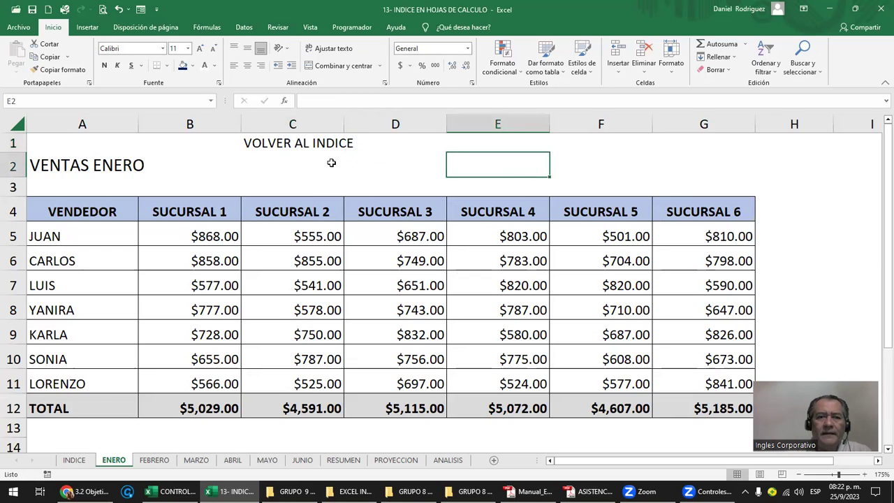
- Hyperlink C1's 'VOLVER AL INDICE' to cell A1 of the INDICE sheet and shrink its font
right_click(295, 142)
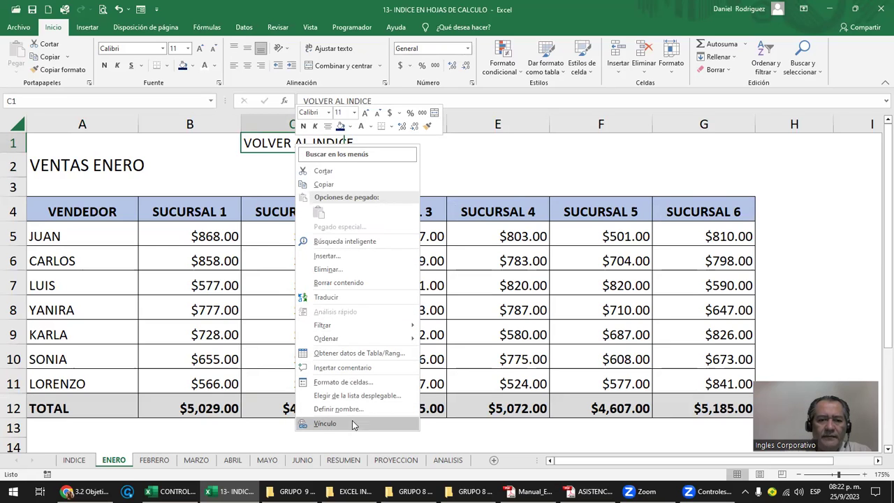
left_click(325, 424)
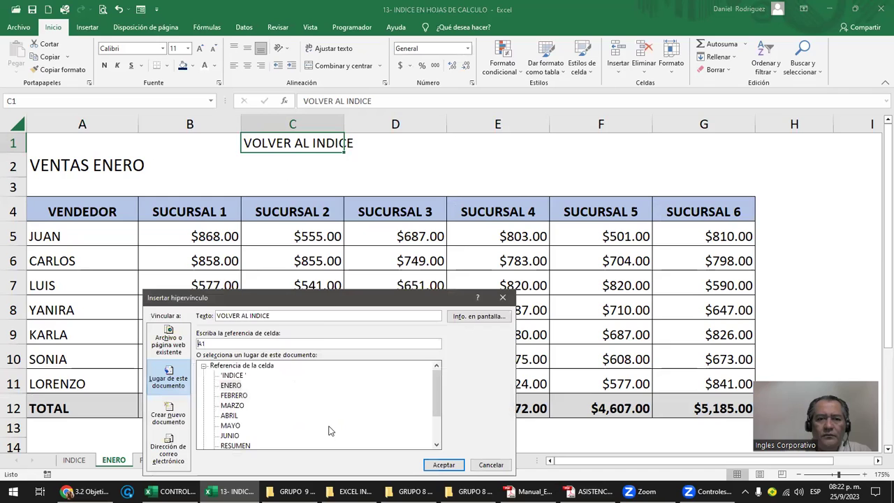
left_click_drag(334, 304, 498, 170)
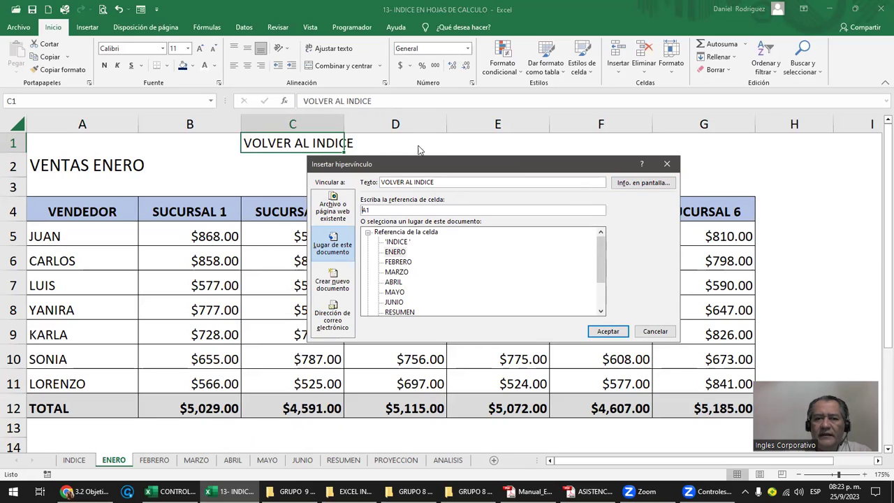
left_click(396, 244)
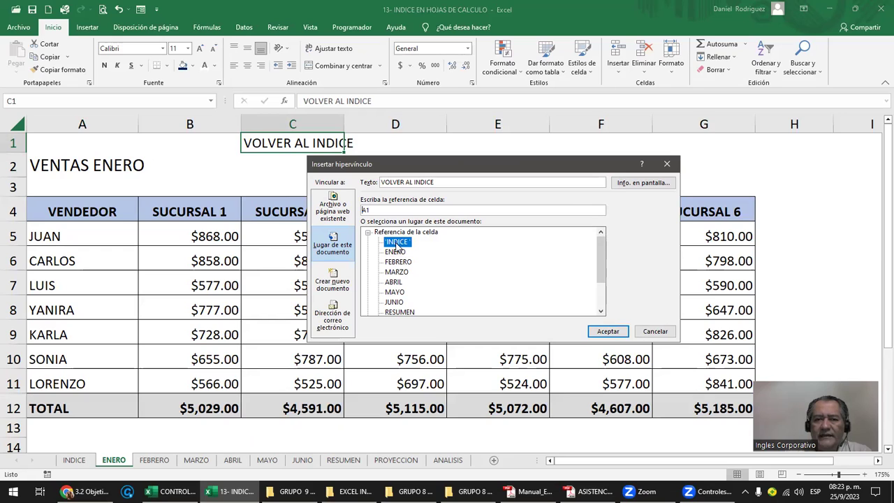
left_click(376, 209)
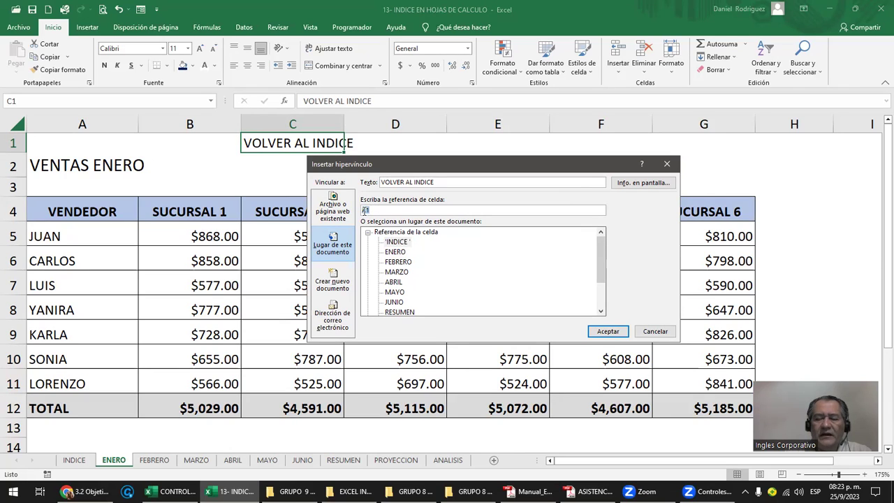
left_click(395, 251)
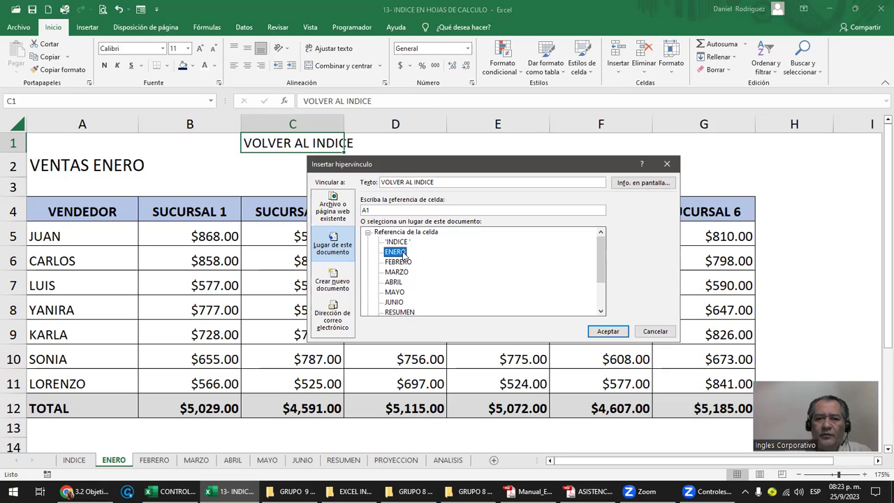
left_click(595, 332)
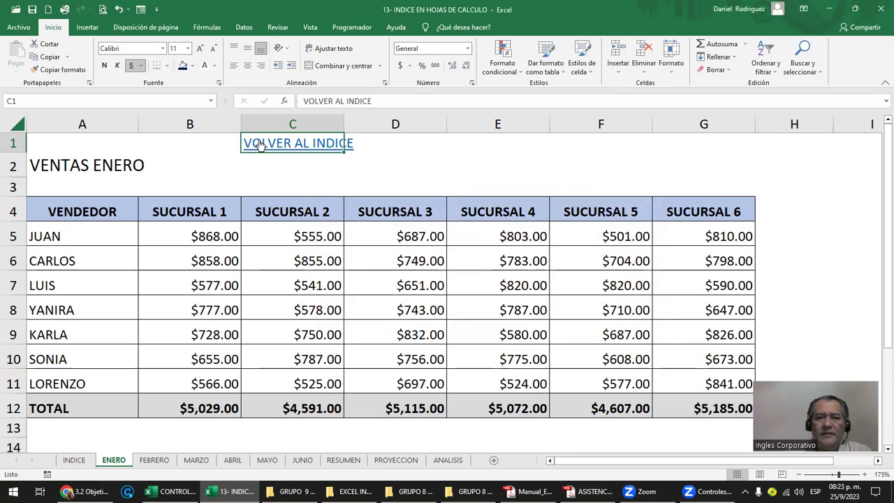
left_click(213, 49)
left_click(408, 159)
- Follow the return link to INDICE, then use the ENERO link in C4 to come back
left_click(325, 145)
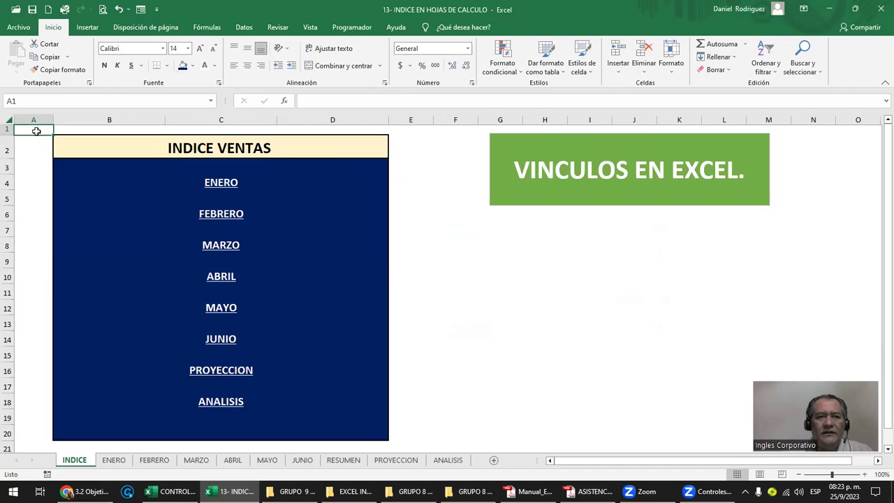
left_click(442, 210)
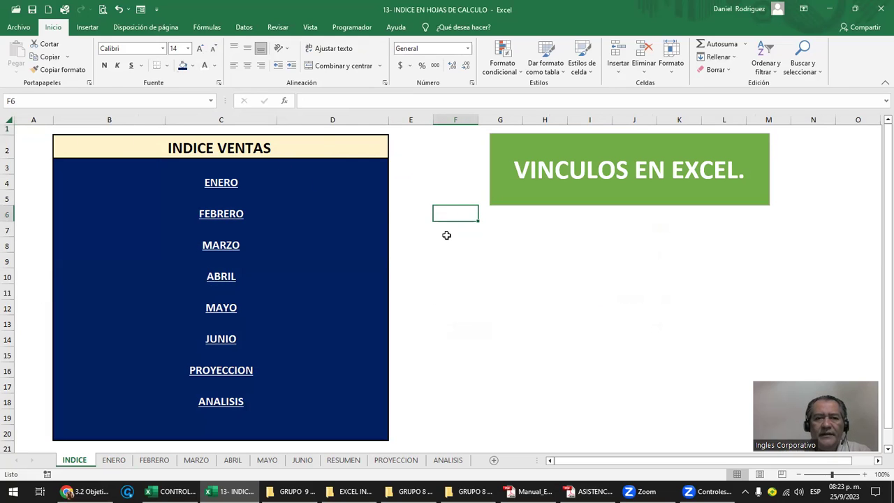
left_click(308, 184)
left_click(317, 209)
left_click(328, 180)
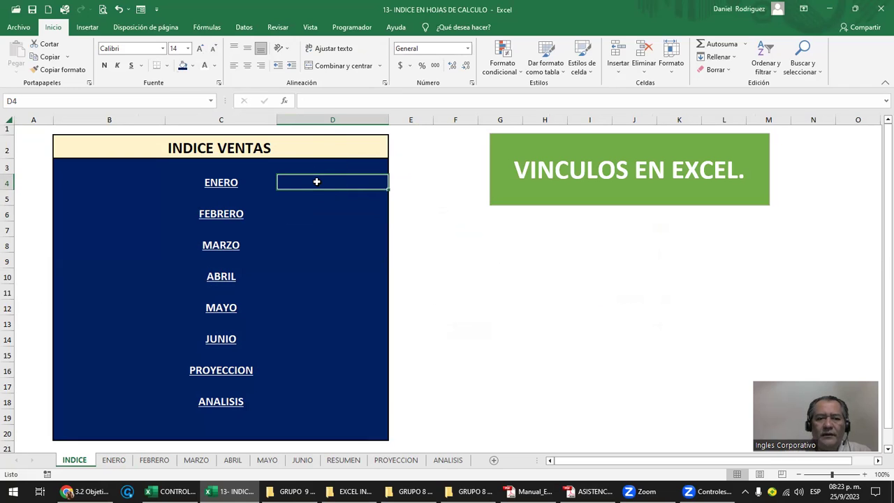
left_click(229, 181)
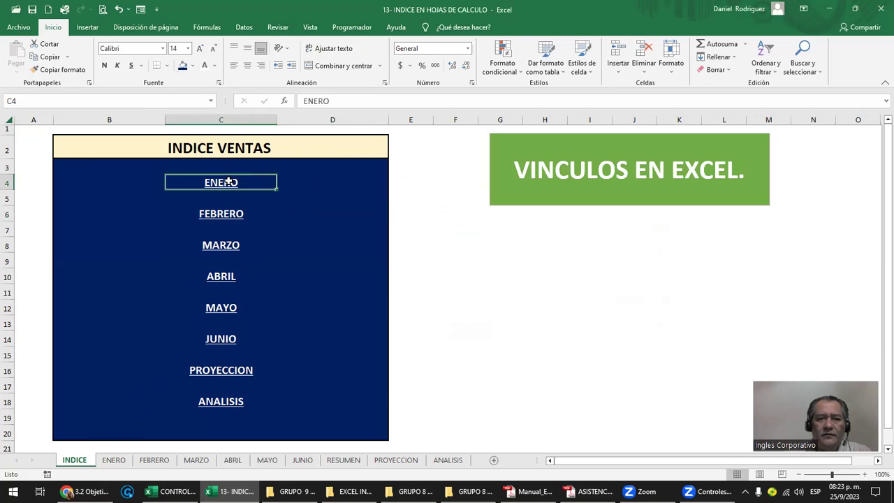
left_click(228, 181)
- Edit the VOLVER AL INDICE hyperlink so its target is cell D4 on INDICE
right_click(285, 148)
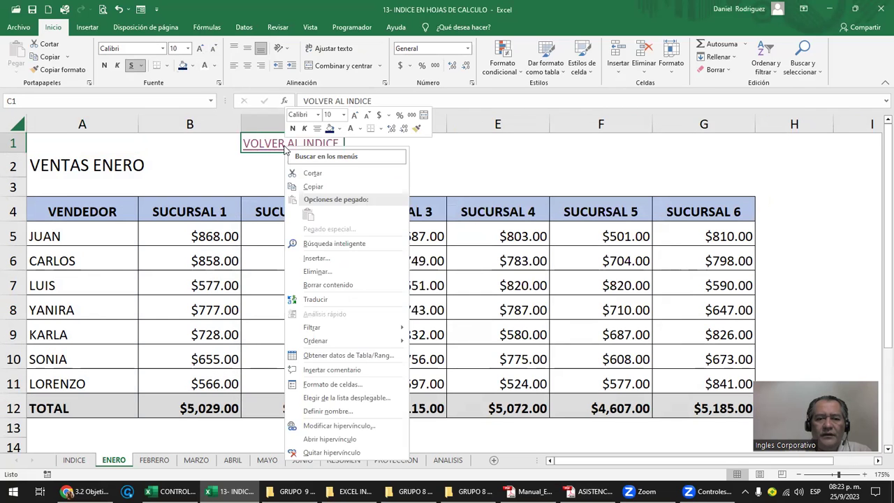
left_click(368, 428)
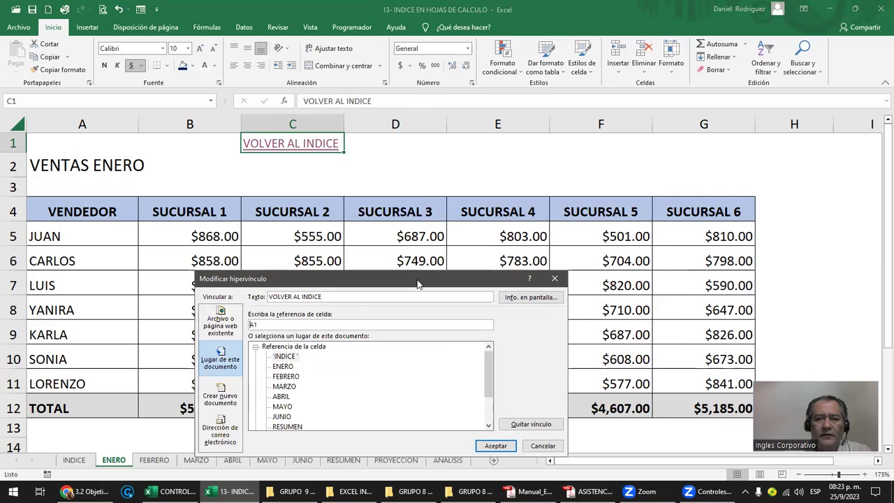
left_click_drag(418, 284, 492, 180)
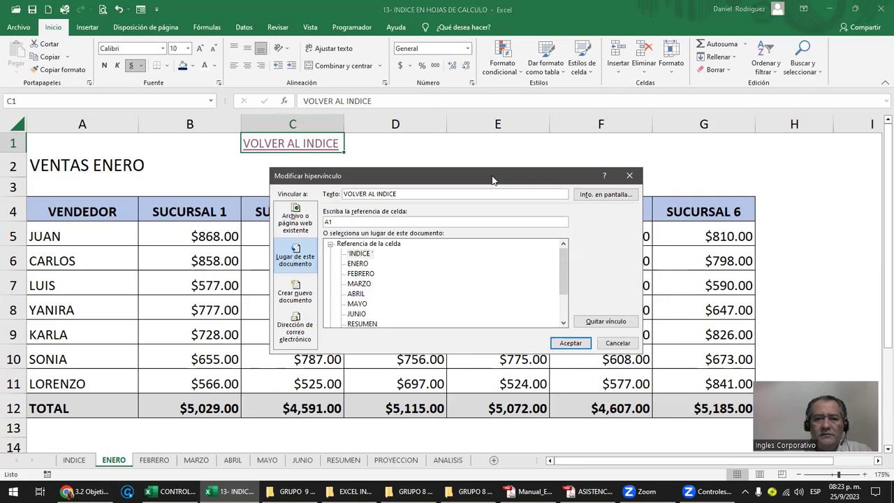
left_click(351, 221)
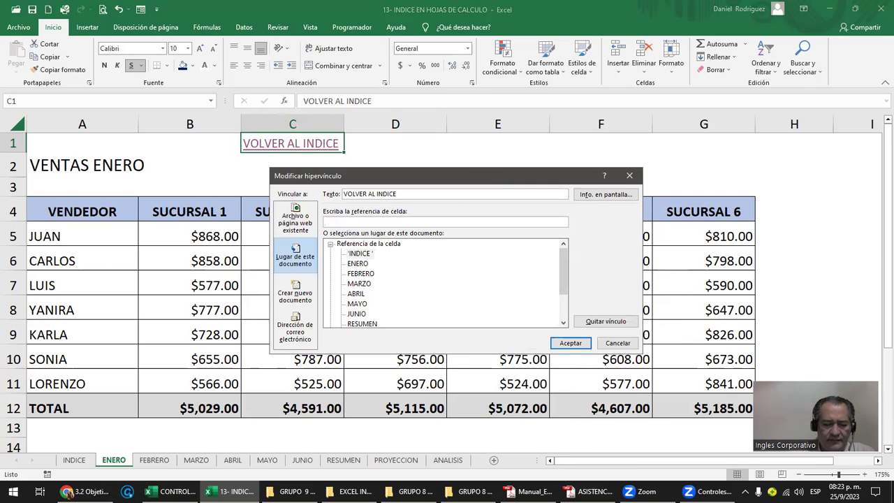
type("D4")
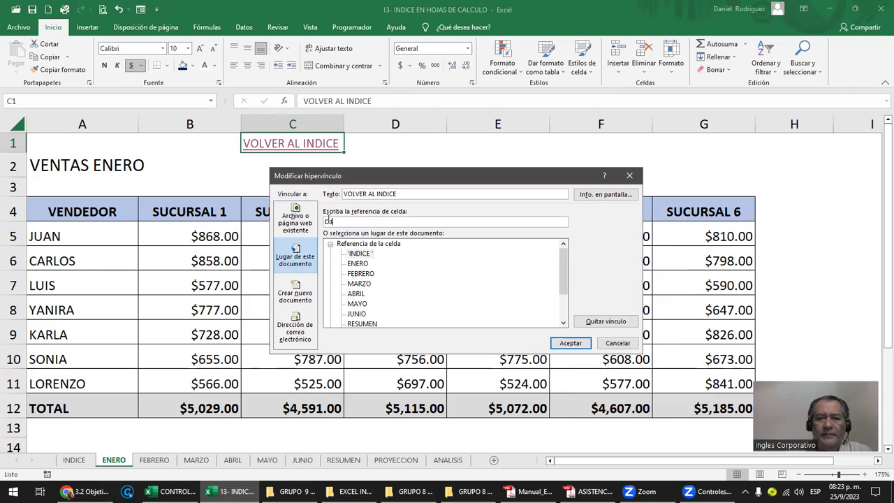
left_click(570, 343)
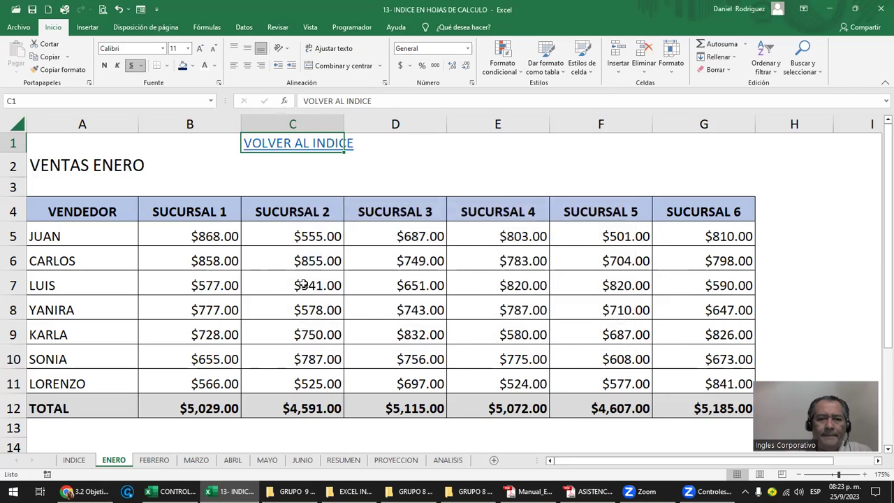
left_click(314, 144)
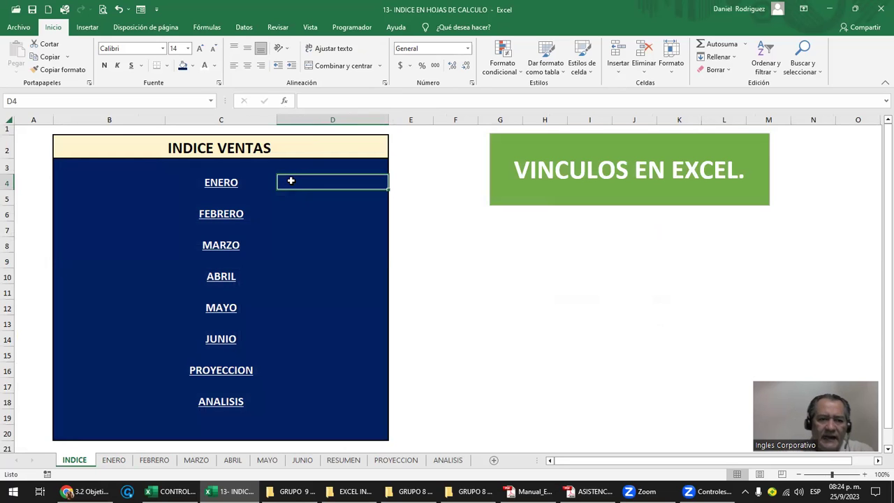
left_click(311, 216)
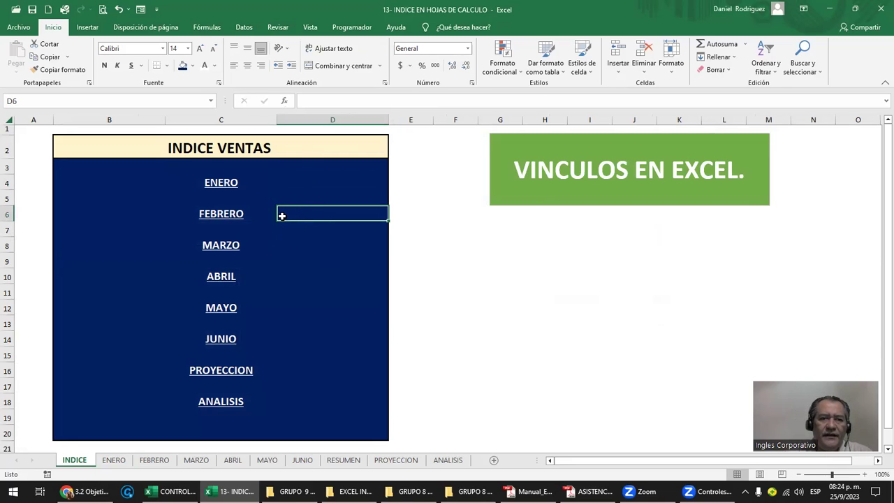
left_click(231, 199)
left_click(343, 213)
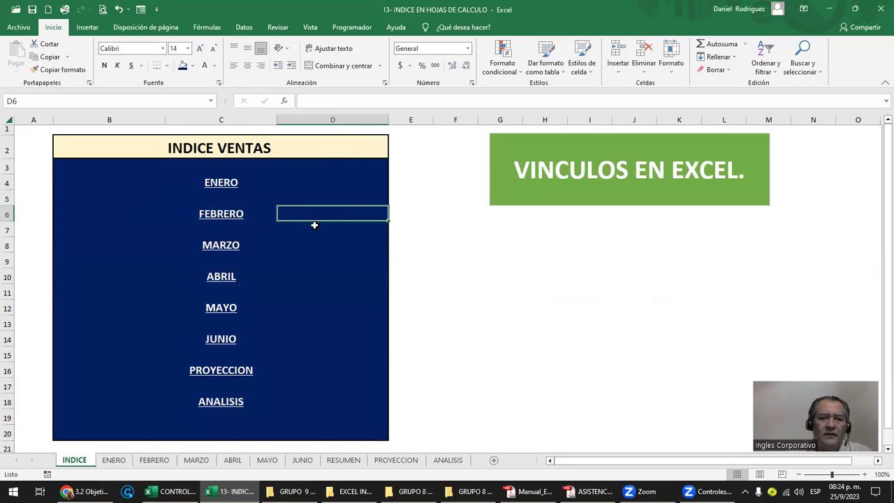
left_click(332, 195)
left_click(324, 186)
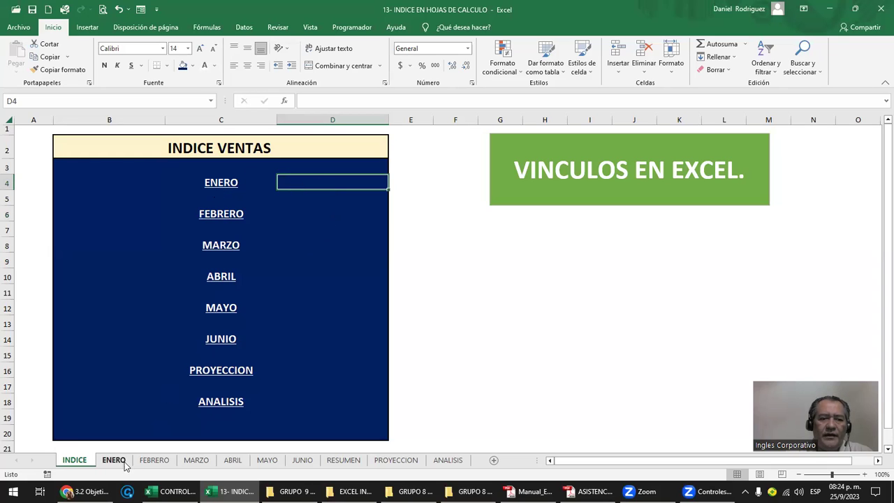
left_click(322, 234)
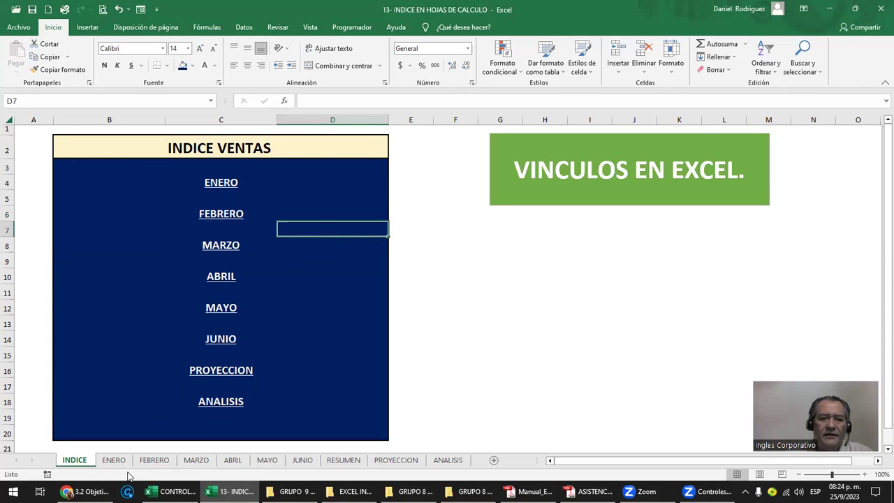
left_click(225, 184)
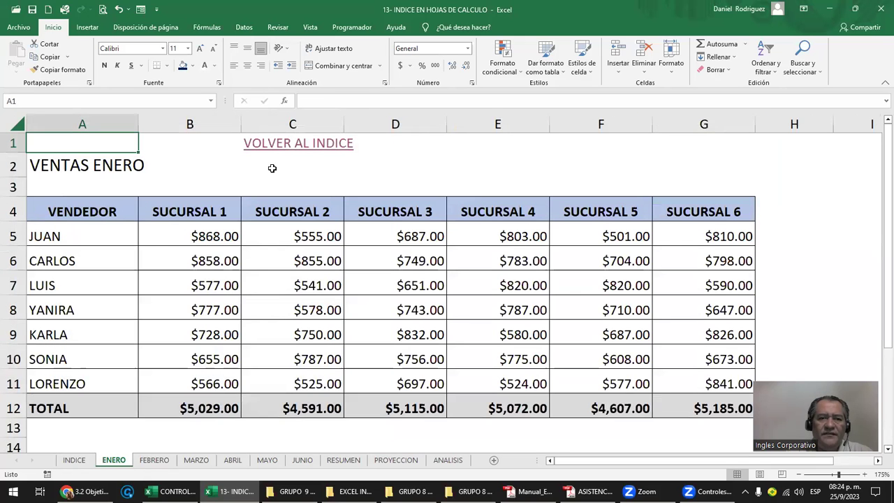
left_click(294, 144)
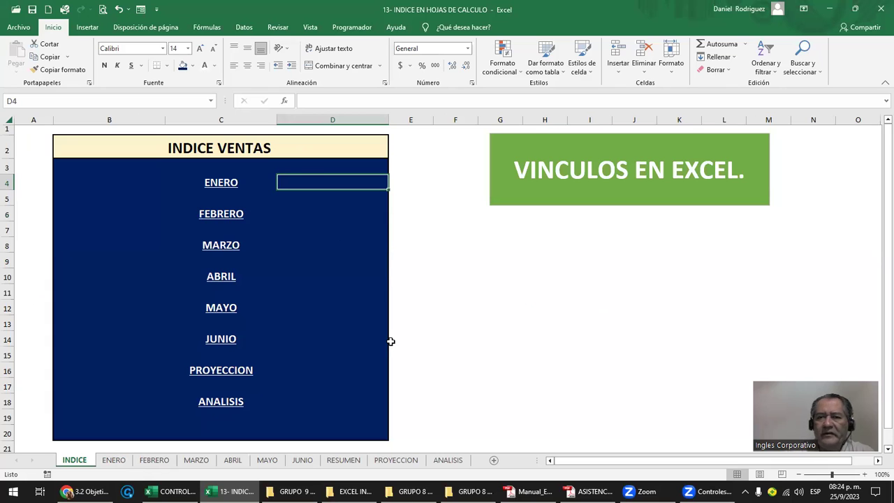
left_click(233, 216)
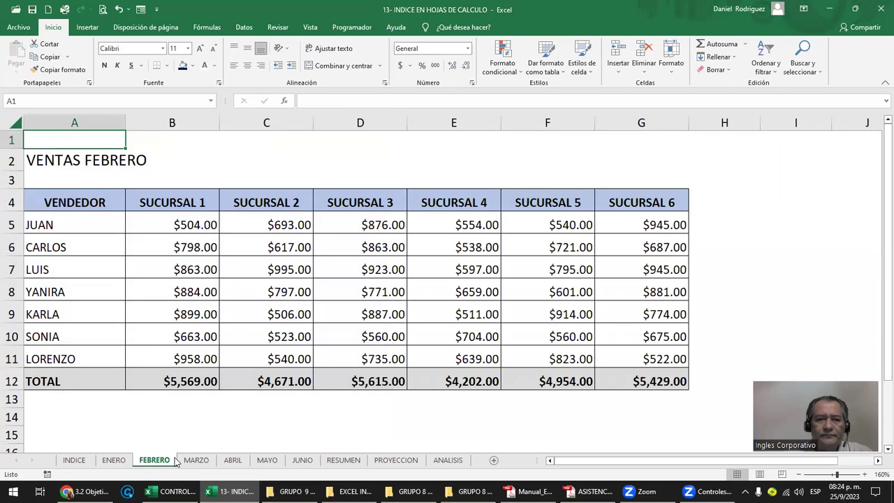
left_click(122, 461)
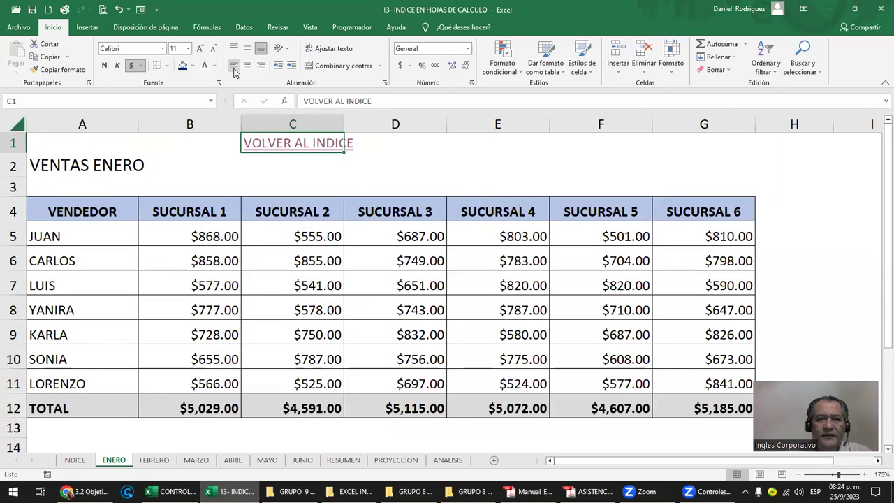
- Make the C1 return link bold, size 9, with a dark blue fill and white text
left_click(213, 49)
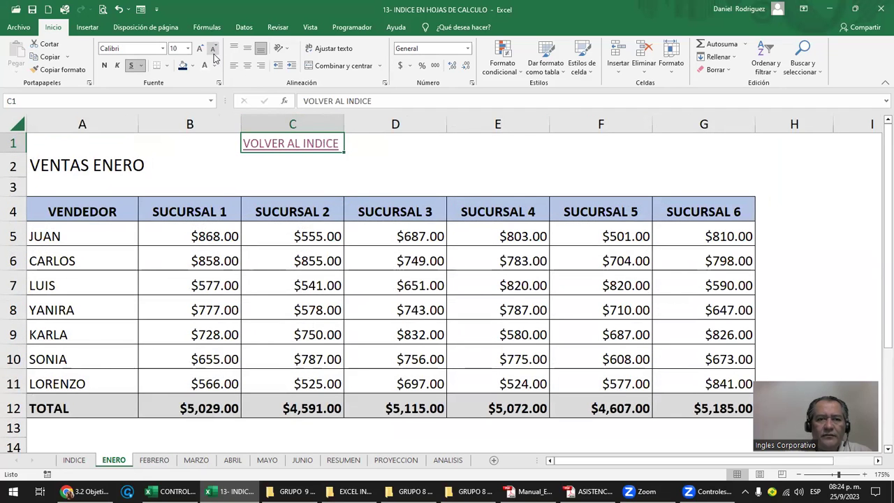
left_click(104, 67)
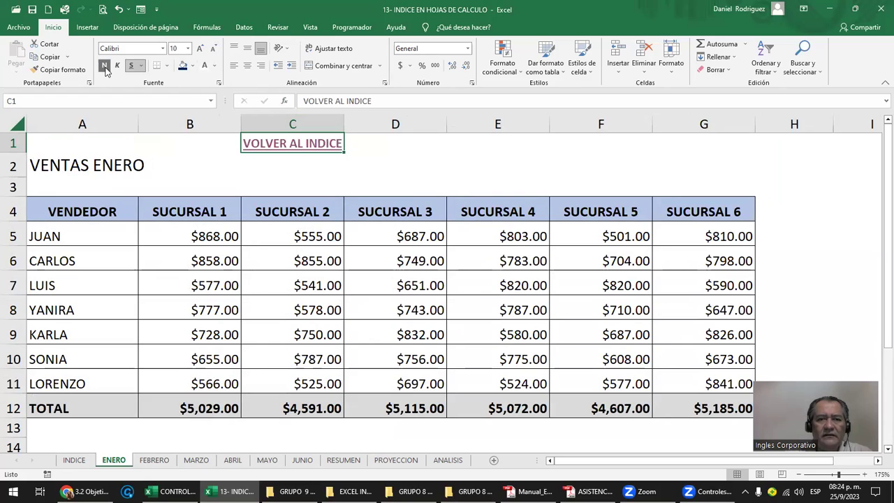
left_click(213, 49)
left_click(396, 155)
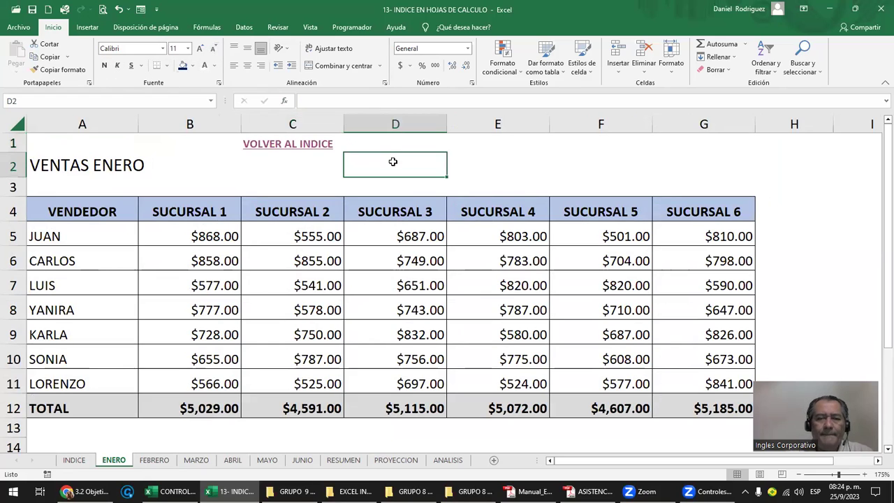
left_click(384, 142)
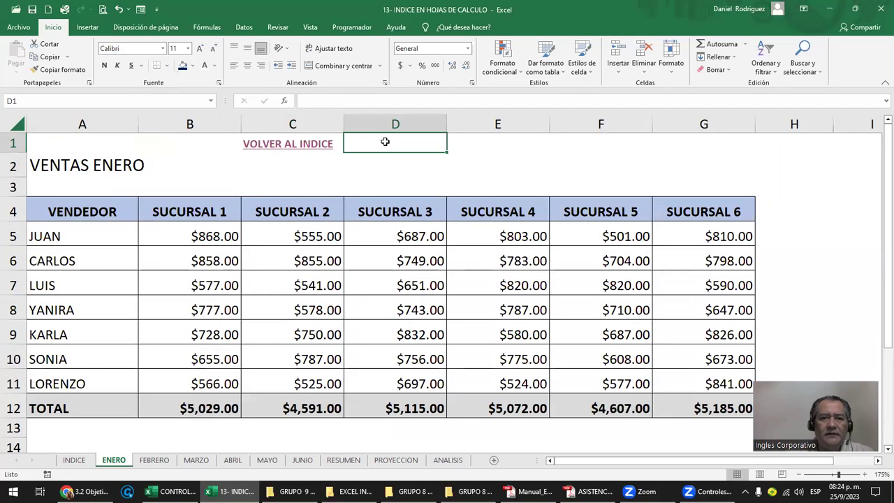
key("Left")
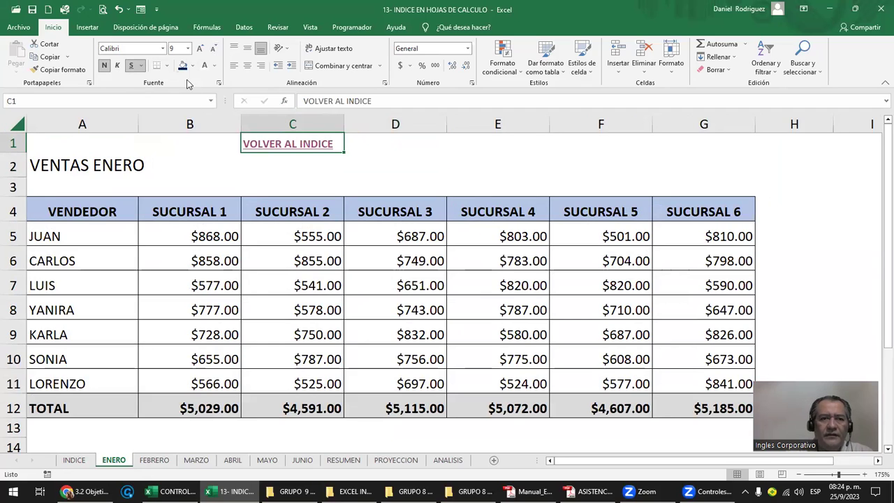
left_click(182, 65)
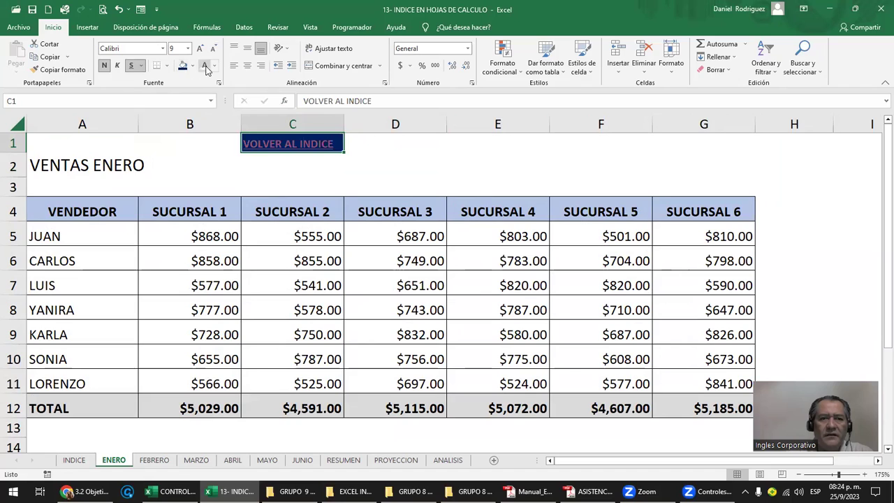
left_click(204, 66)
left_click(385, 145)
- Test the restyled link to INDICE, return to ENERO, and copy cell C1
left_click(318, 151)
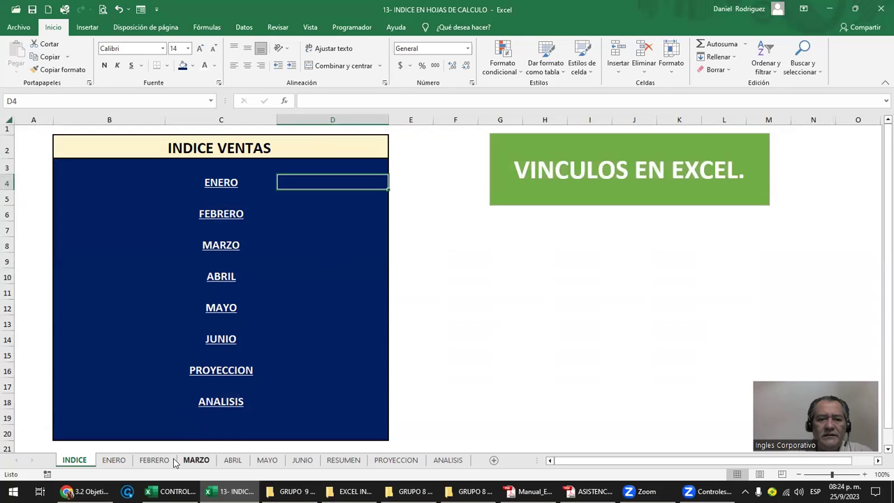
left_click(114, 461)
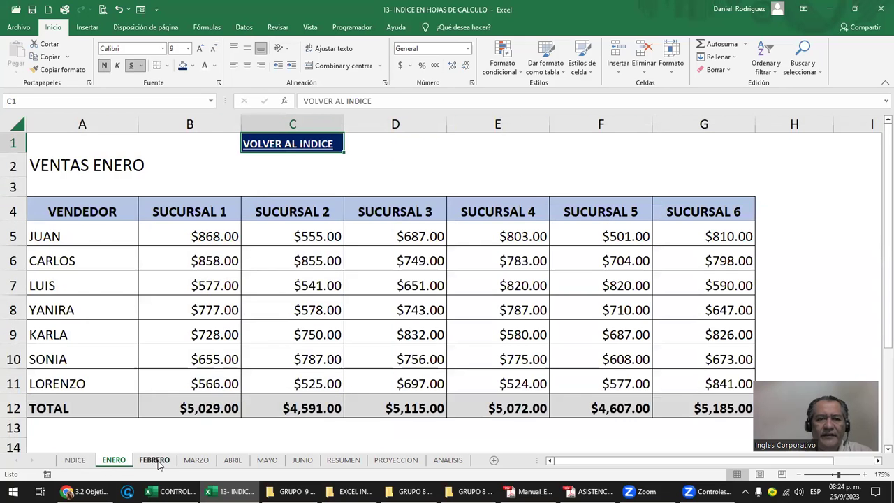
left_click(352, 167)
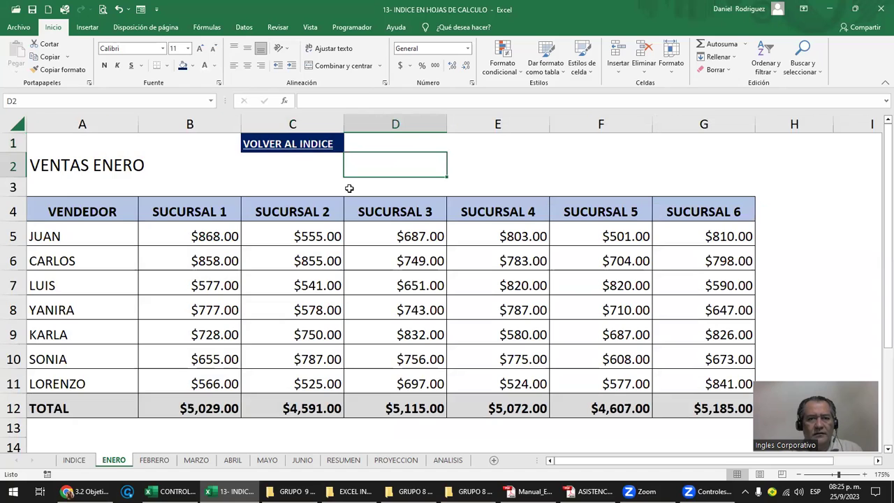
key("Left")
key("Up")
key("ctrl+c")
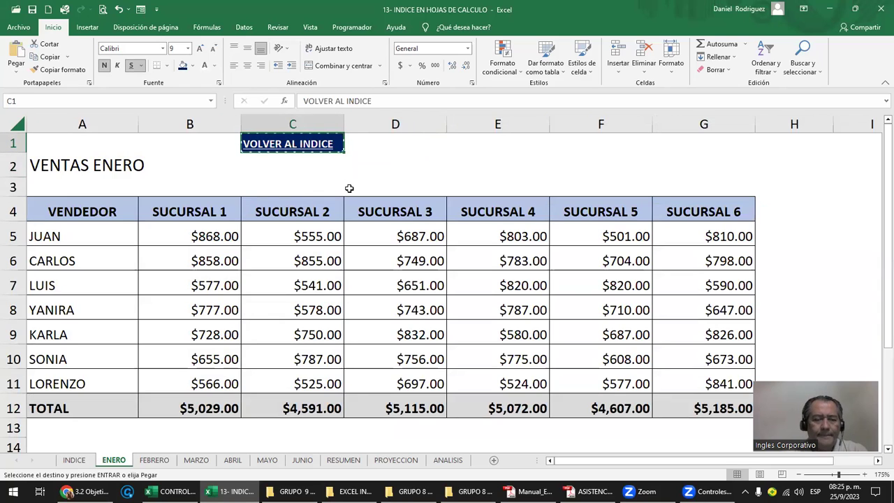
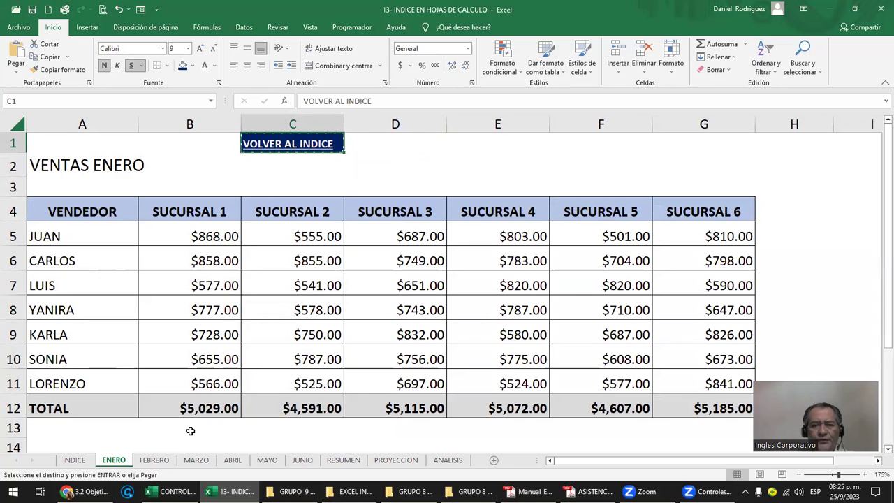
- Paste the VOLVER AL INDICE link into FEBRERO's C1 and test that it jumps to INDICE
left_click(155, 461)
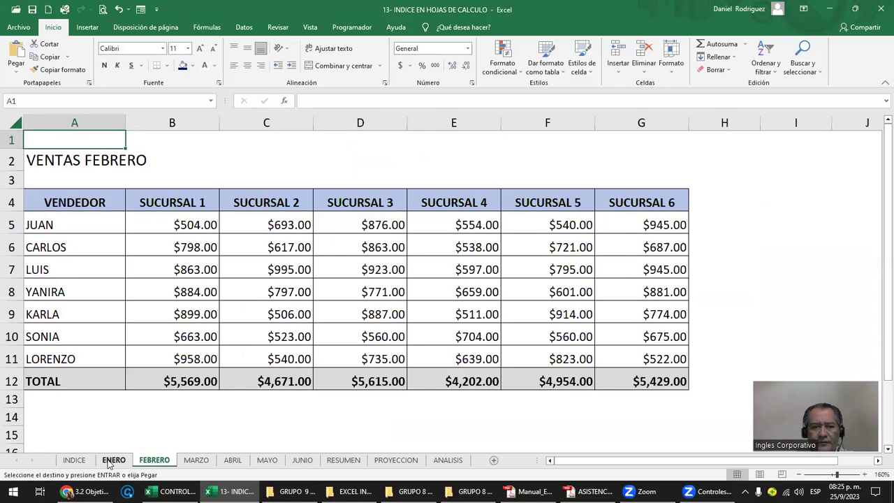
left_click(112, 460)
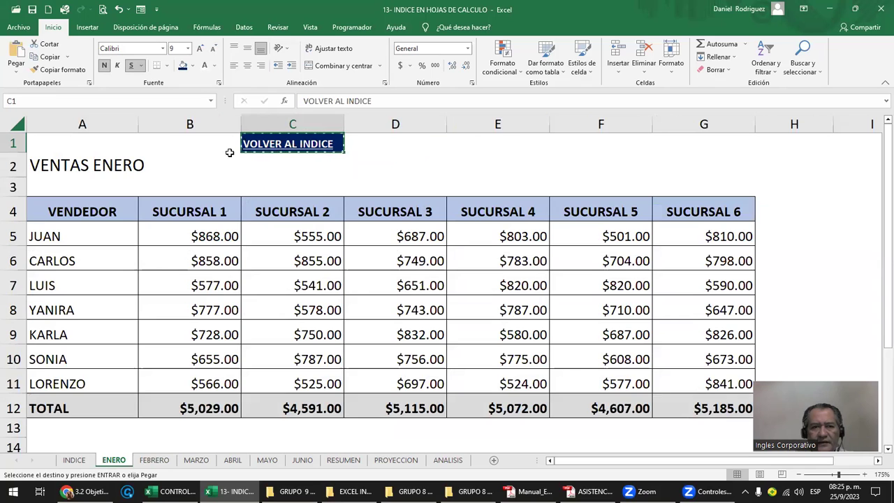
left_click(154, 460)
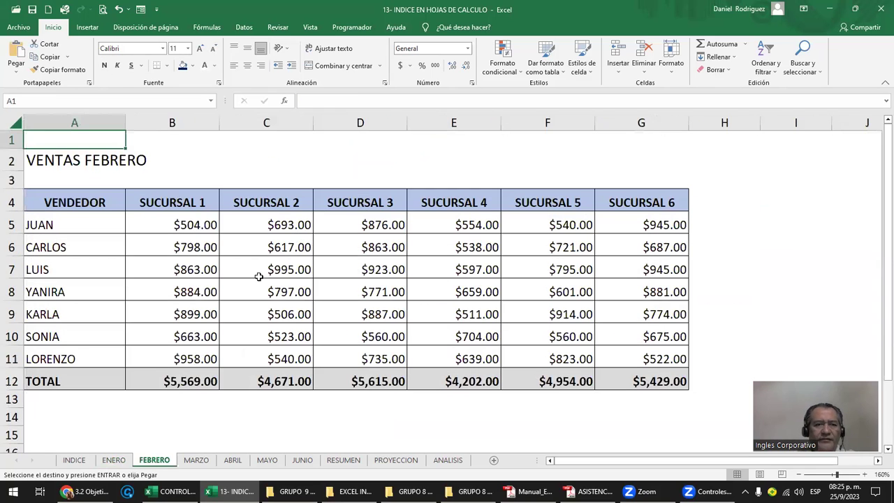
left_click(269, 137)
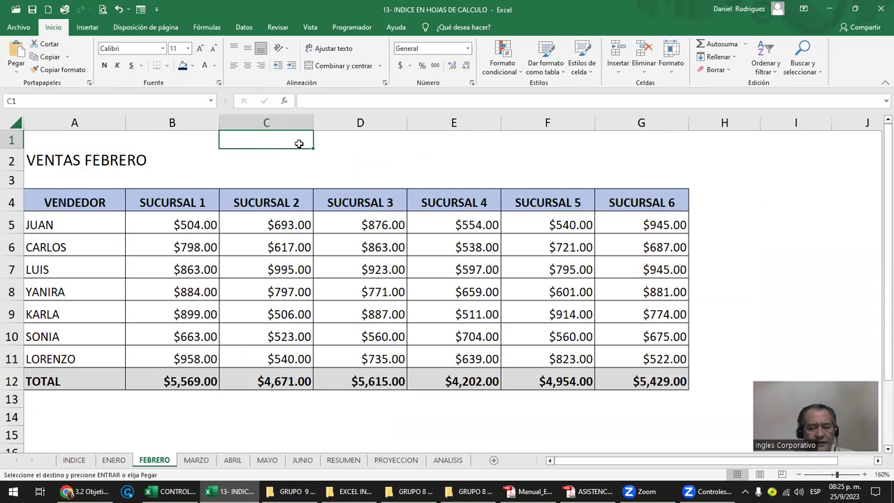
type("VOLVER AL INDICE")
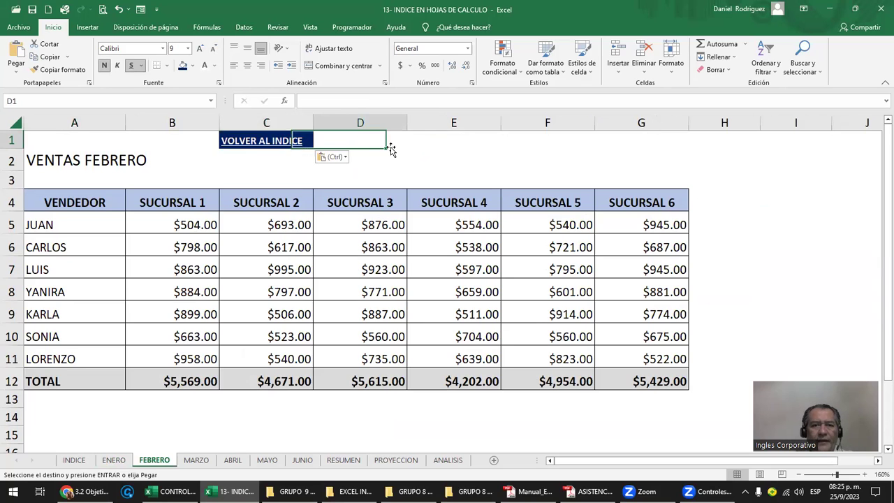
left_click(279, 143)
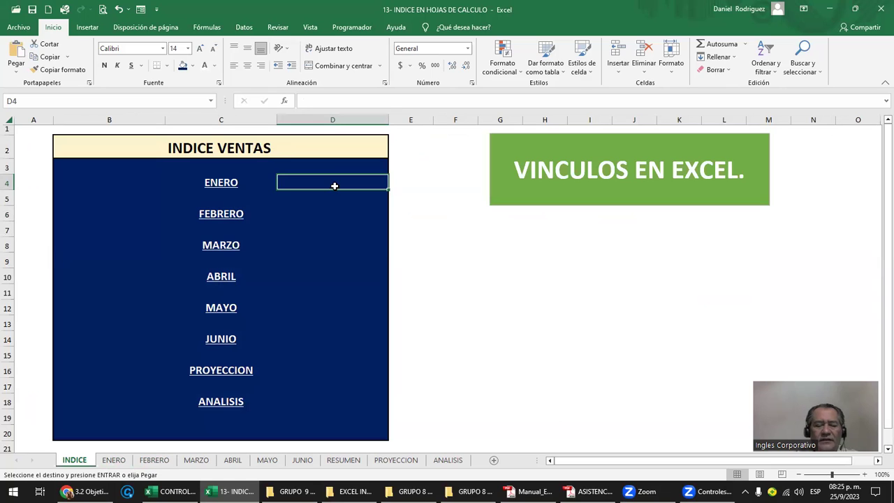
- Clear the VOLVER AL INDICE text from ENERO's cell C1
left_click(113, 460)
left_click(337, 166)
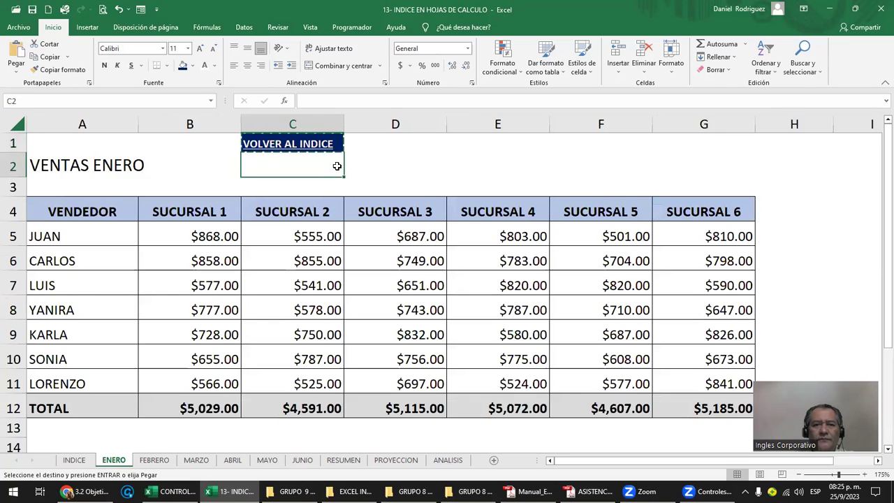
left_click(357, 166)
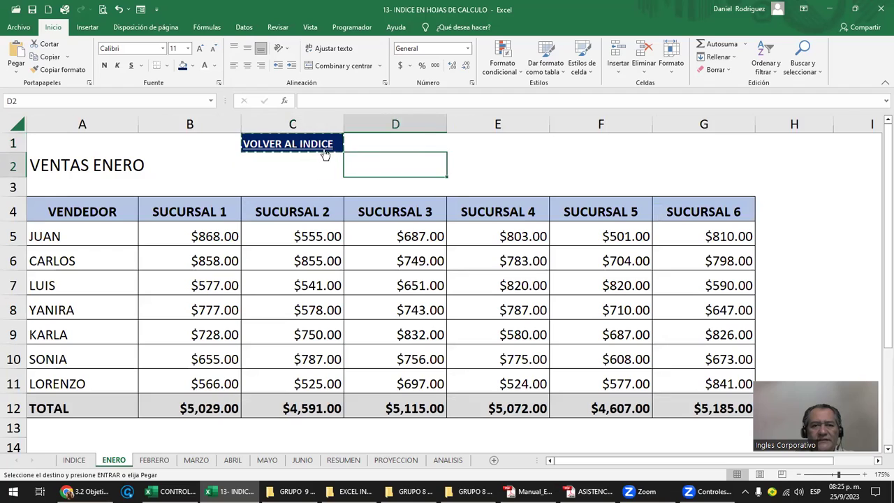
left_click(291, 168)
key("Up")
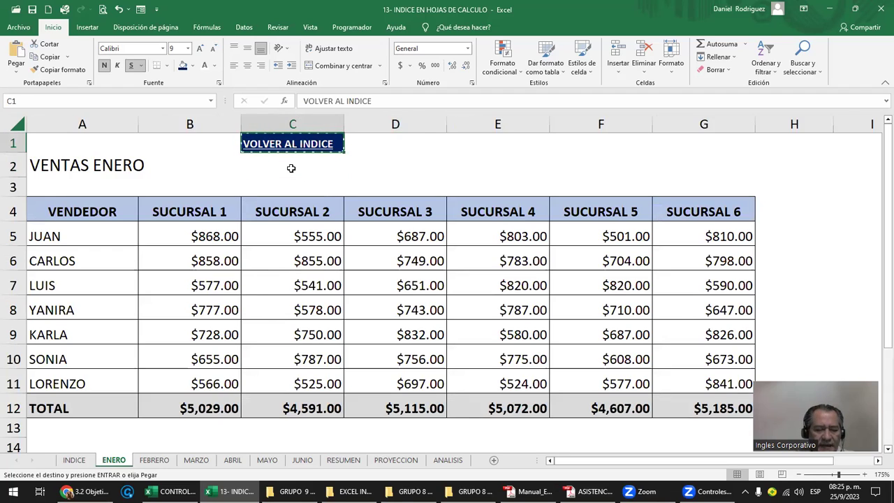
key("Delete")
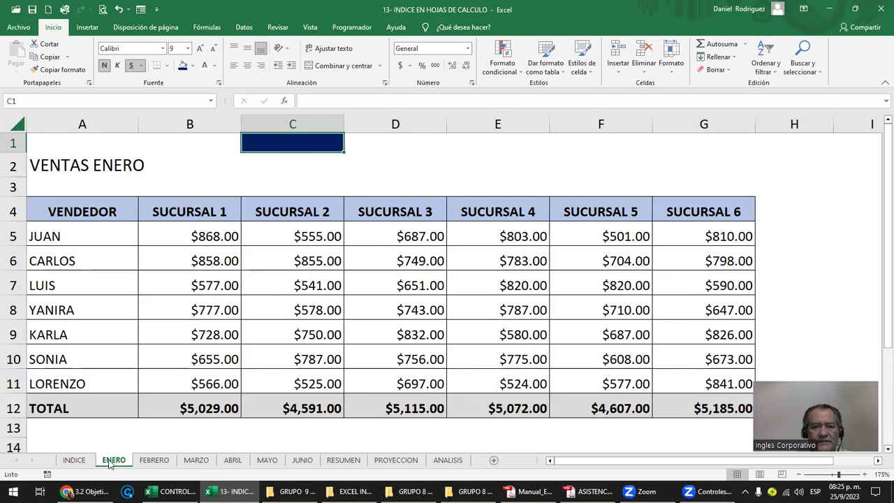
- Clear the link text from FEBRERO's cell C1
left_click(155, 459)
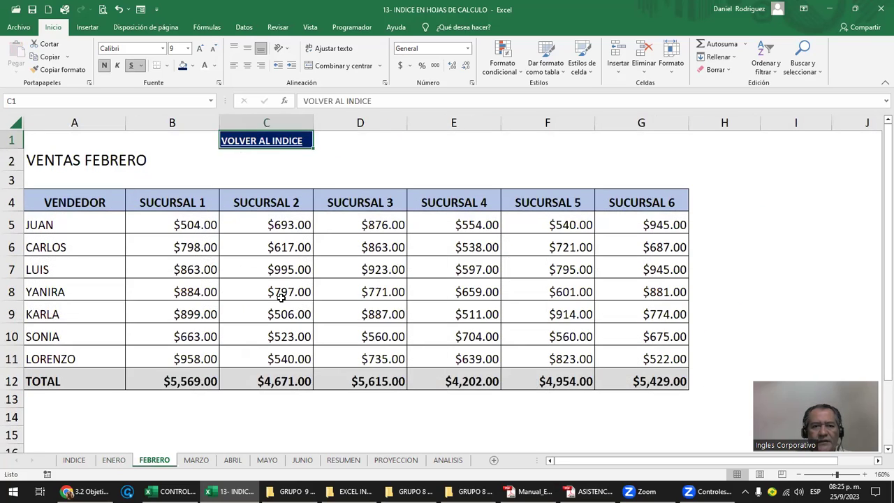
left_click(341, 159)
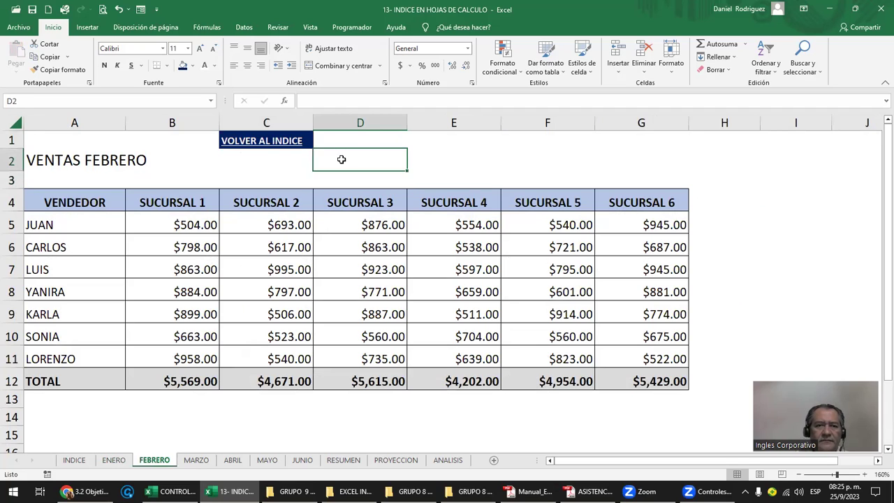
key("Left")
key("Up")
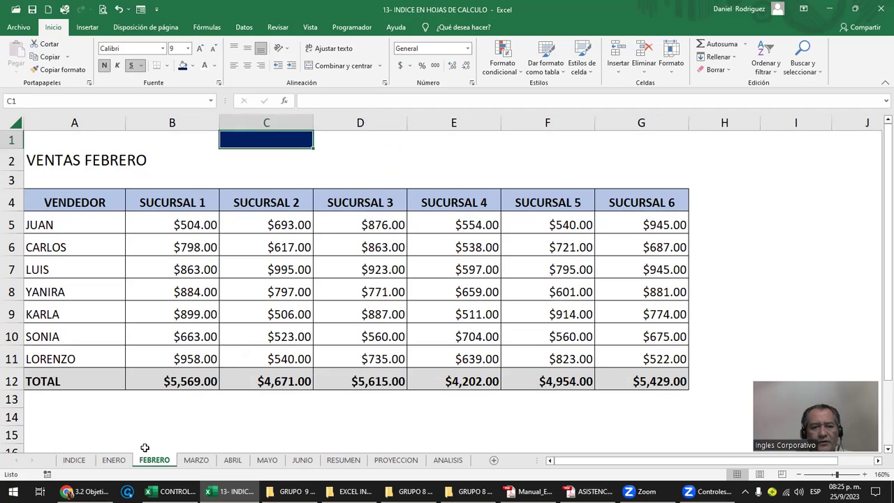
- Make row 1 on the PROYECCION sheet slightly taller
left_click(113, 460)
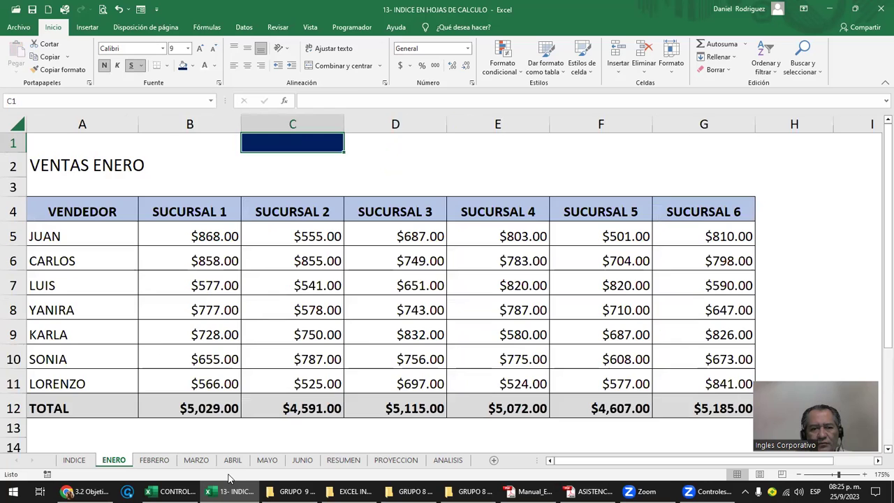
left_click(347, 461)
left_click(421, 460)
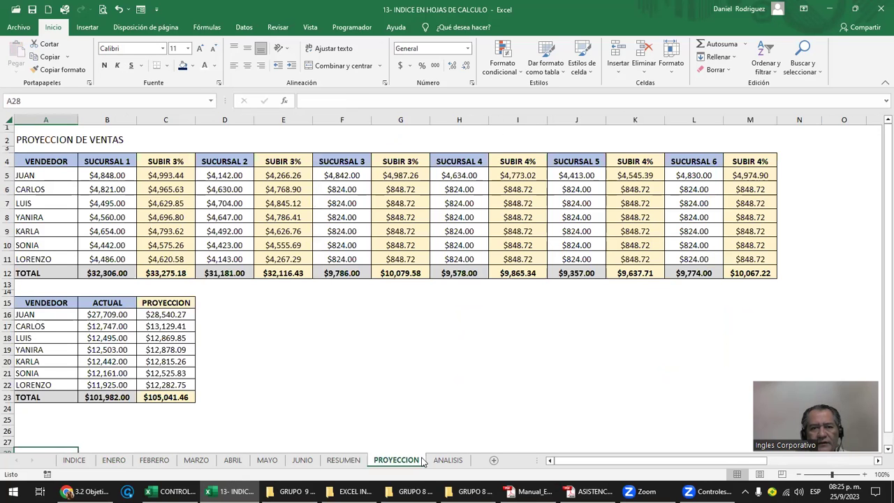
left_click(162, 130)
left_click_drag(13, 133, 13, 139)
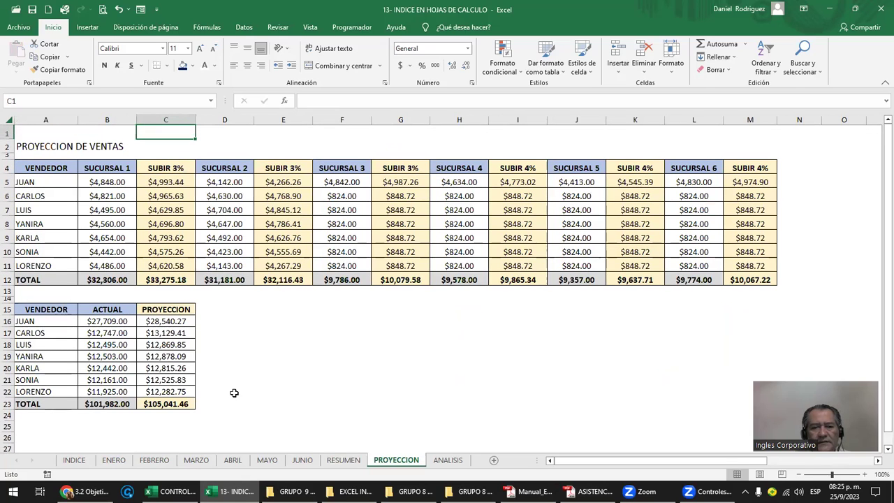
left_click(116, 461)
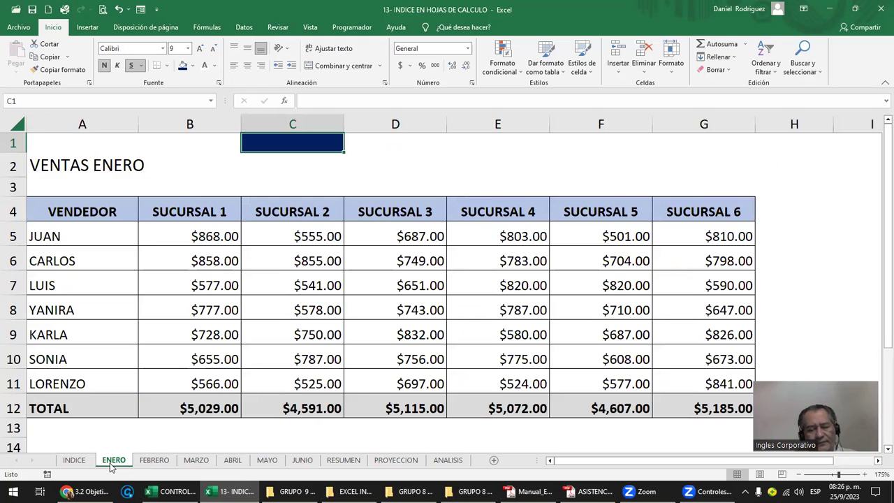
- Group the sheets from ENERO through ANALISIS
left_click(154, 461, "ctrl")
left_click(197, 460, "ctrl")
left_click(232, 460, "ctrl")
left_click(266, 460, "ctrl")
left_click(302, 460, "ctrl")
left_click(396, 461, "ctrl")
left_click(448, 462, "ctrl")
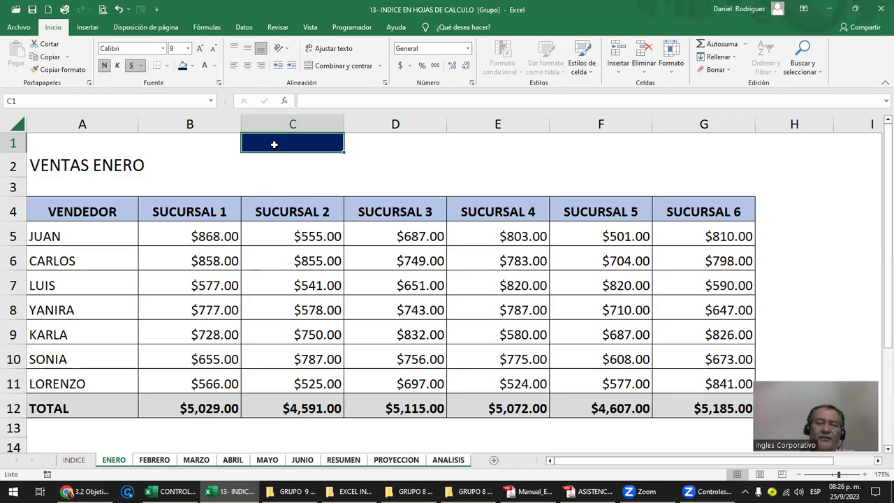
- Enter VOLVER INDICE in cell C1 of the grouped sheets
left_click(375, 150)
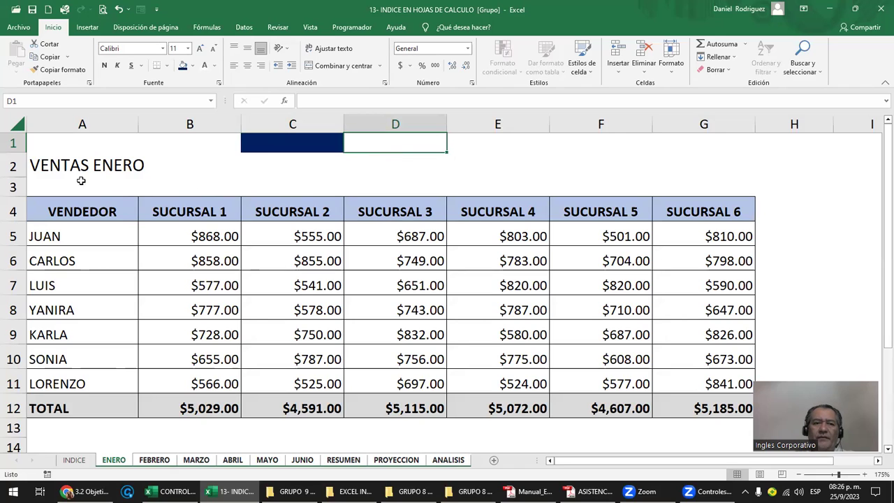
left_click(280, 161)
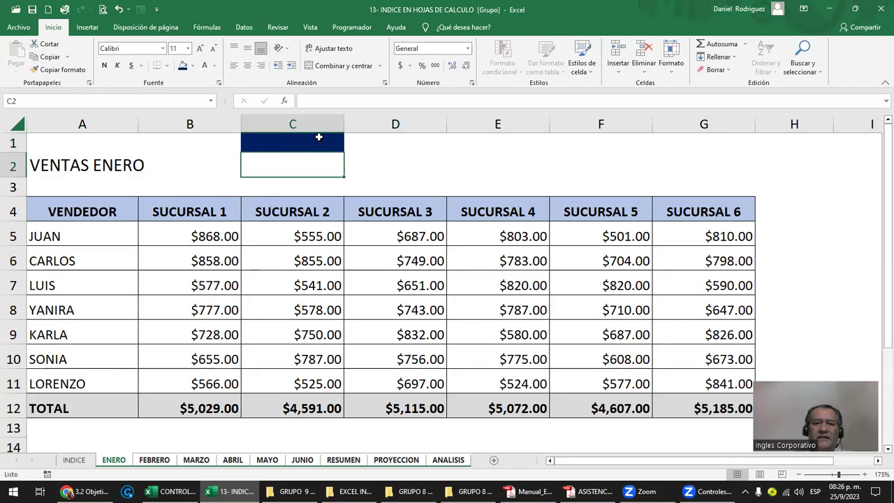
left_click(301, 140)
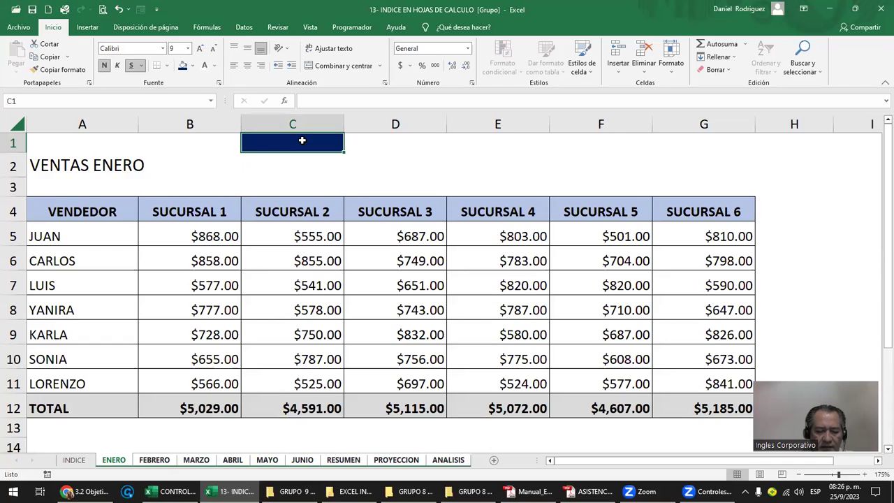
type("VOLVER INDICE")
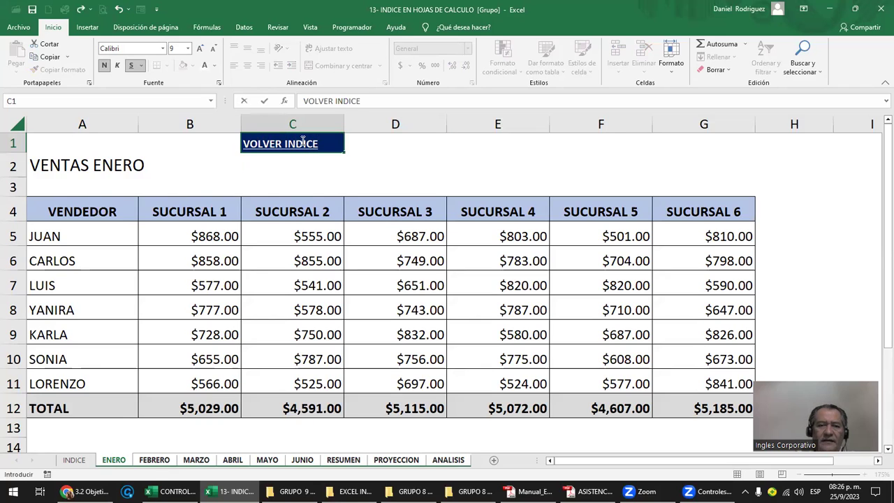
key("Return")
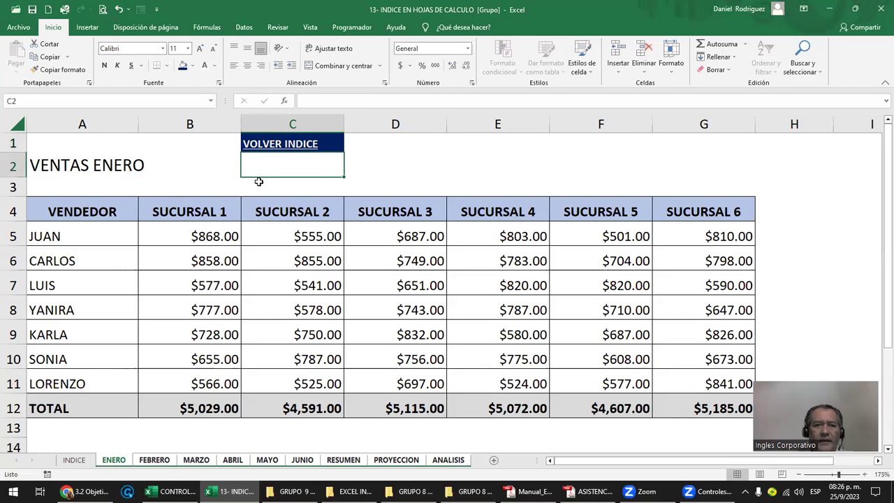
- Check that FEBRERO through ANALISIS show VOLVER INDICE in C1, ending on ENERO
left_click(151, 462)
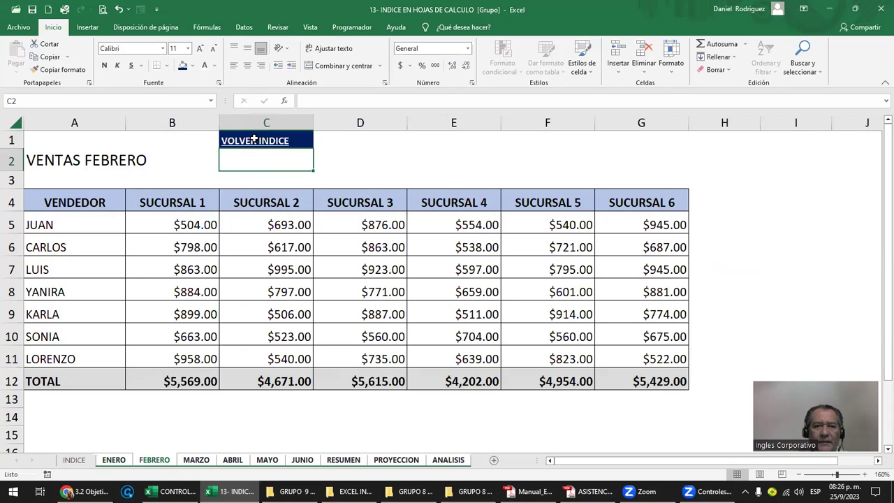
left_click(193, 464)
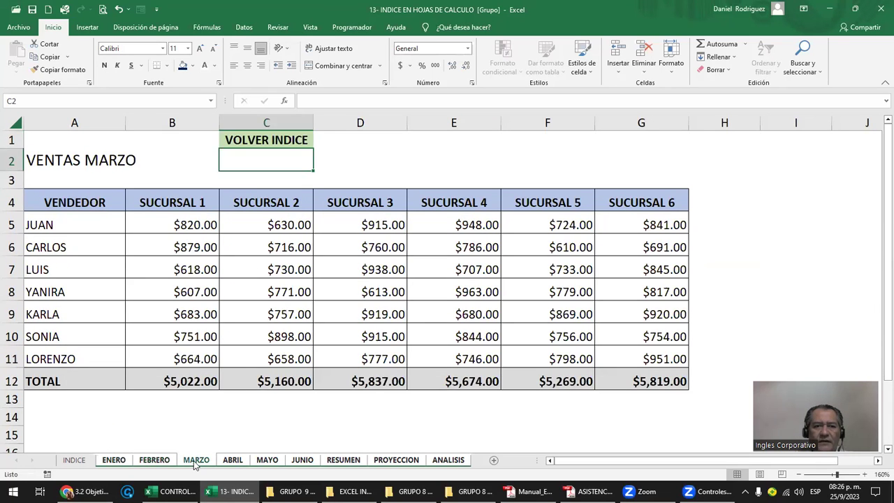
left_click(241, 460)
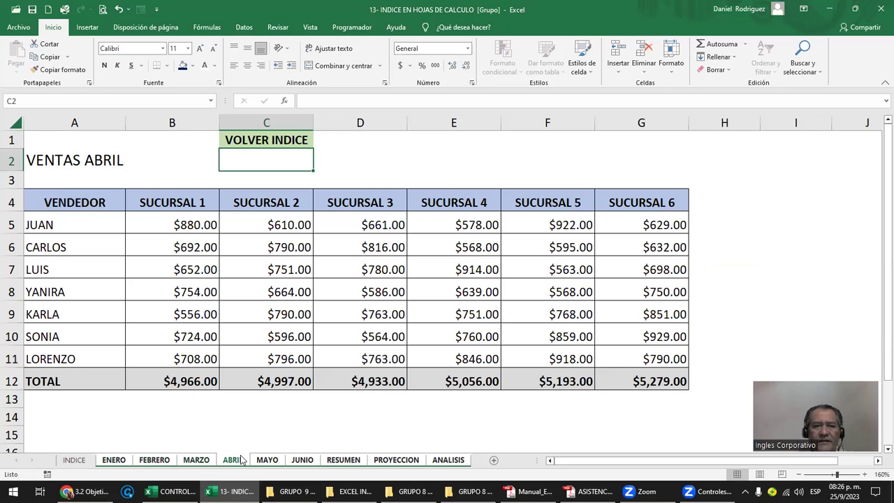
left_click(266, 461)
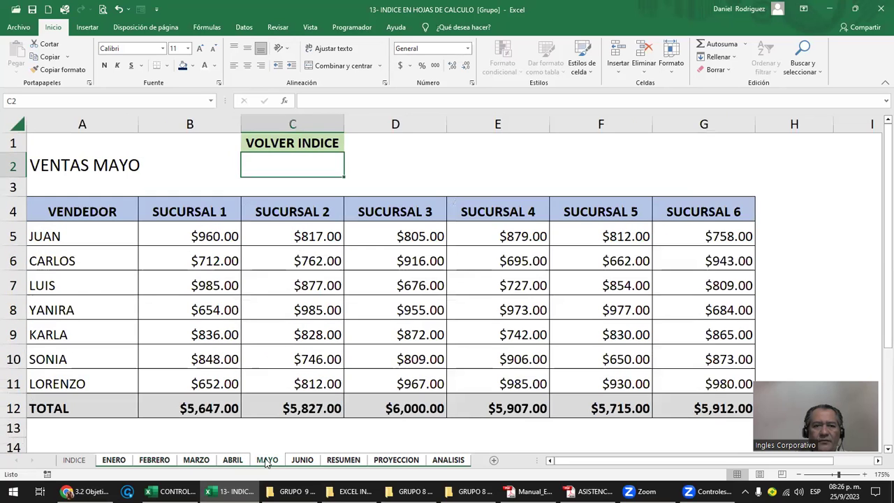
left_click(302, 461)
left_click(341, 460)
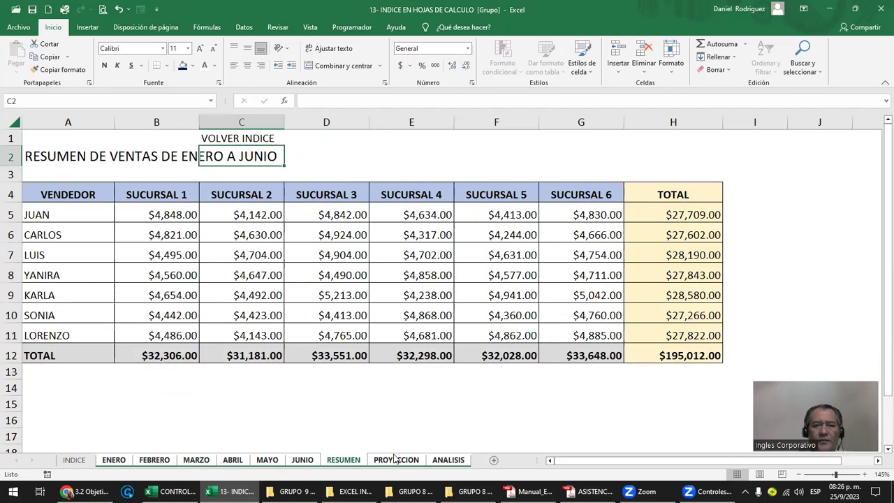
left_click(396, 460)
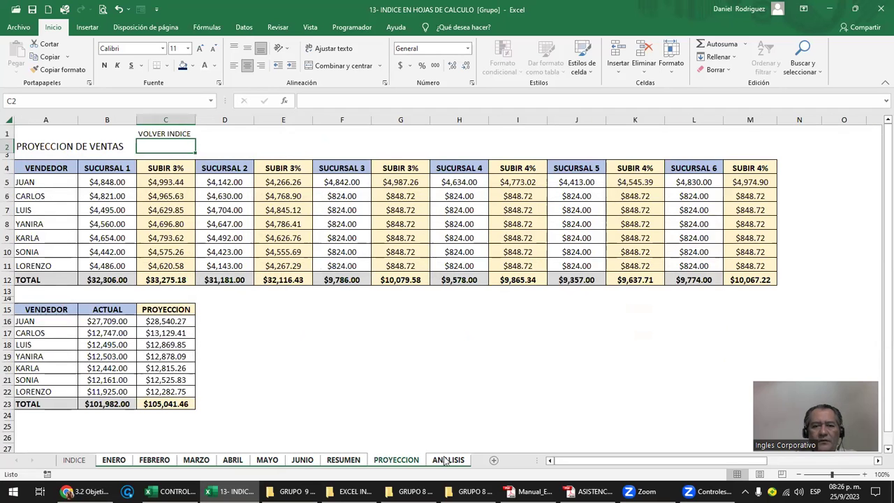
left_click(446, 460)
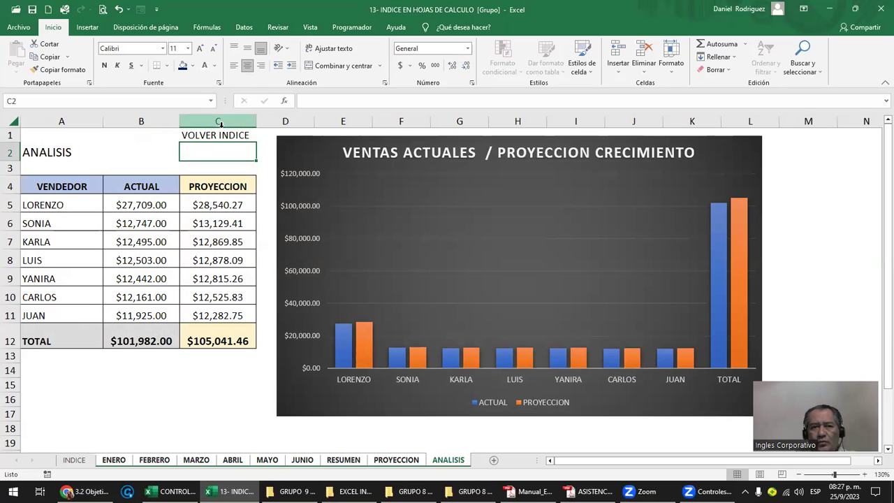
left_click(115, 461)
- Give the VOLVER INDICE cell C1 a dark blue fill
left_click(391, 148)
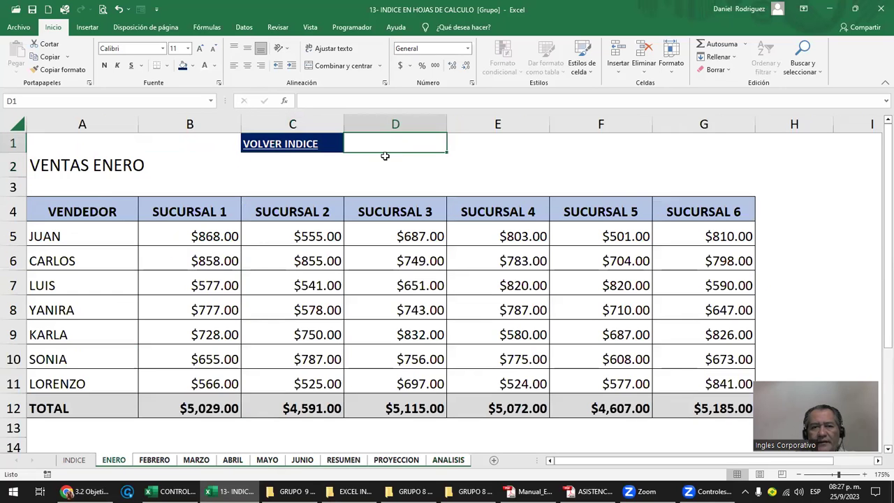
right_click(294, 142)
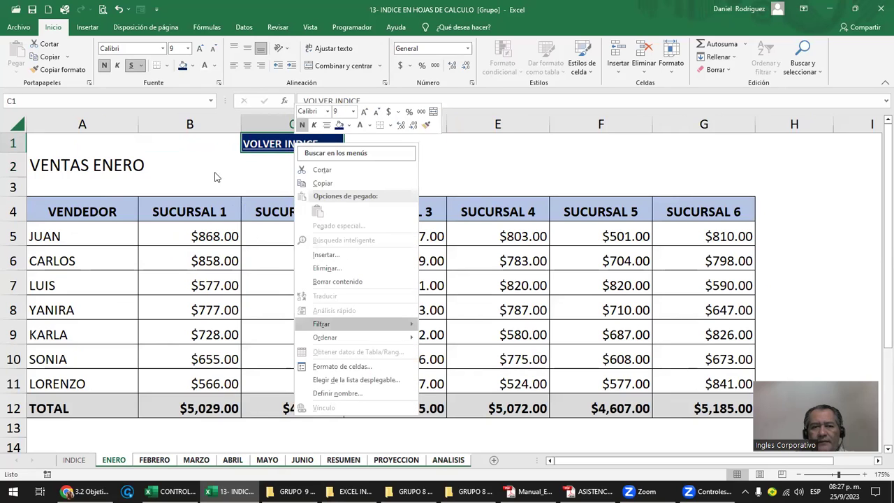
key("Escape")
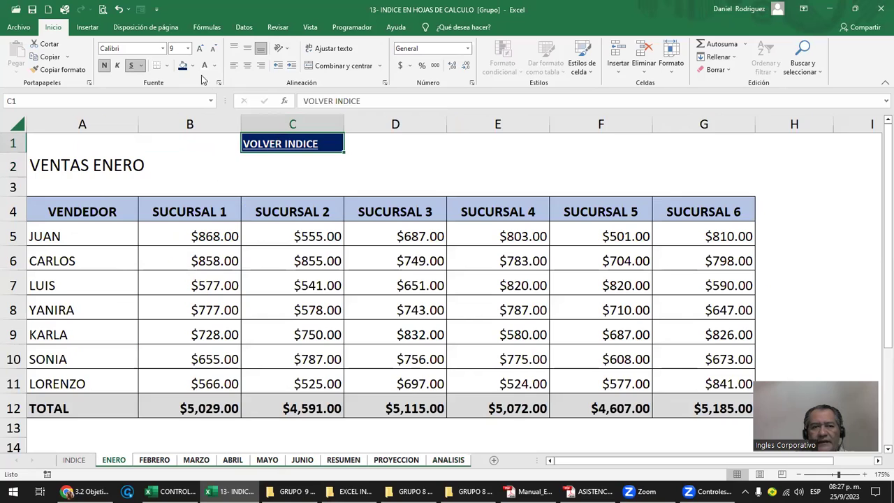
left_click(193, 66)
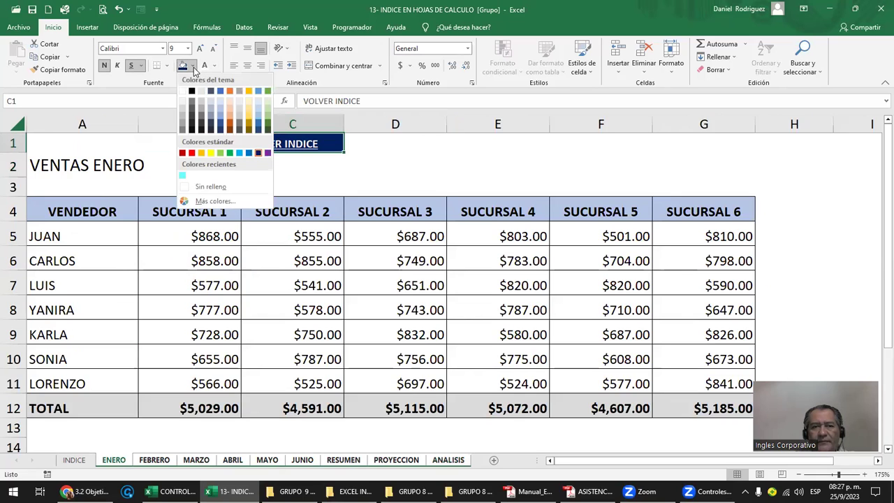
left_click(212, 100)
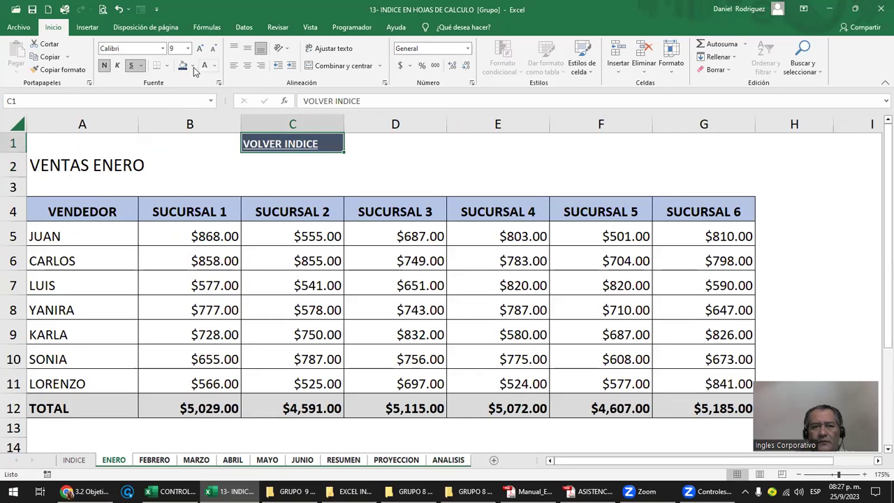
left_click(193, 66)
left_click(267, 150)
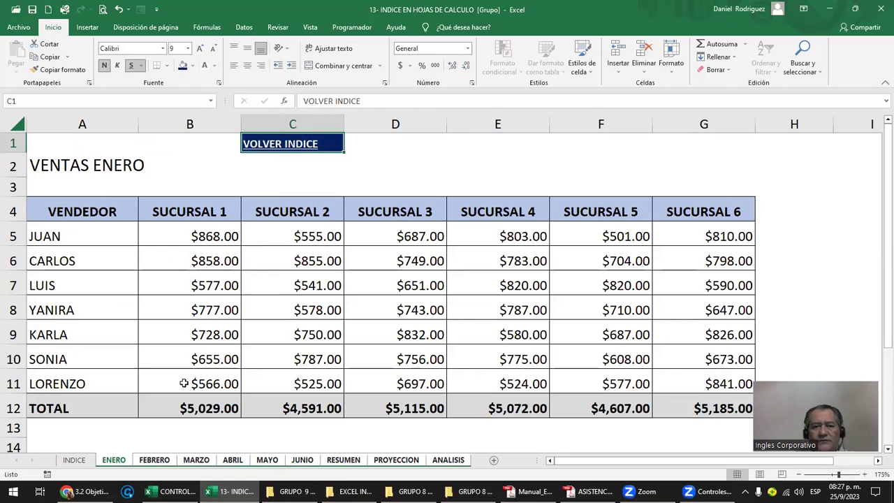
- Review the new fill on each sheet from FEBRERO to ANALISIS, then return to ENERO
left_click(165, 462)
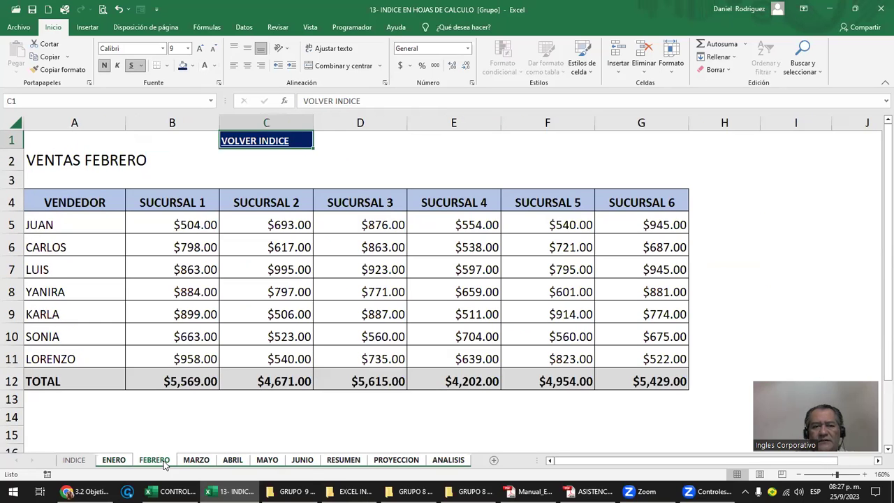
left_click(198, 461)
left_click(232, 461)
left_click(267, 460)
left_click(301, 460)
left_click(342, 460)
left_click(396, 460)
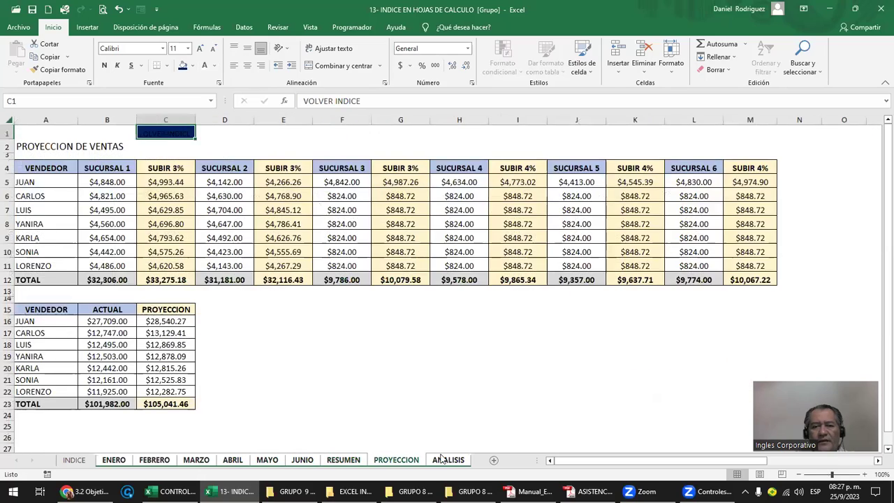
left_click(442, 460)
left_click(114, 460)
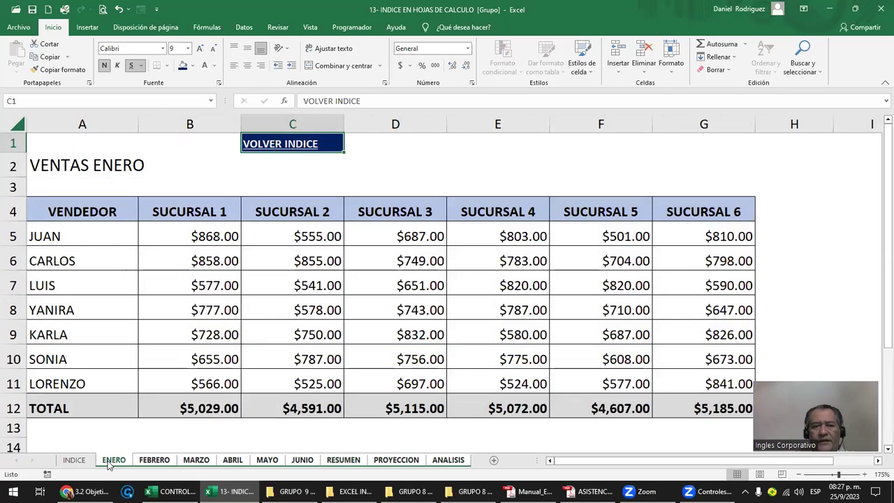
- Make the VOLVER INDICE text white and centred in C1
left_click(214, 65)
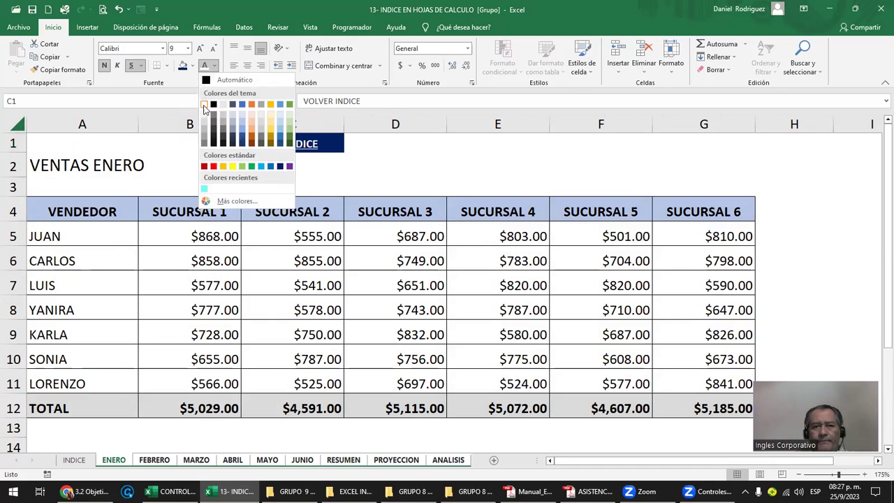
left_click(204, 105)
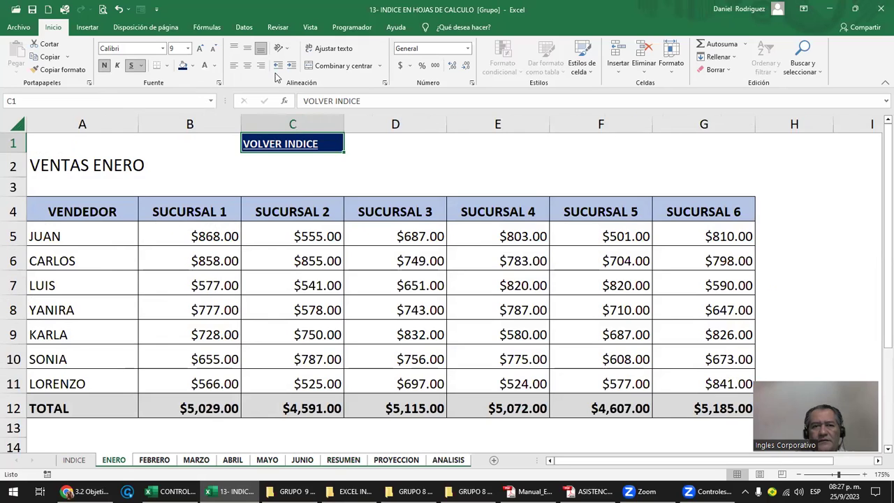
left_click(247, 65)
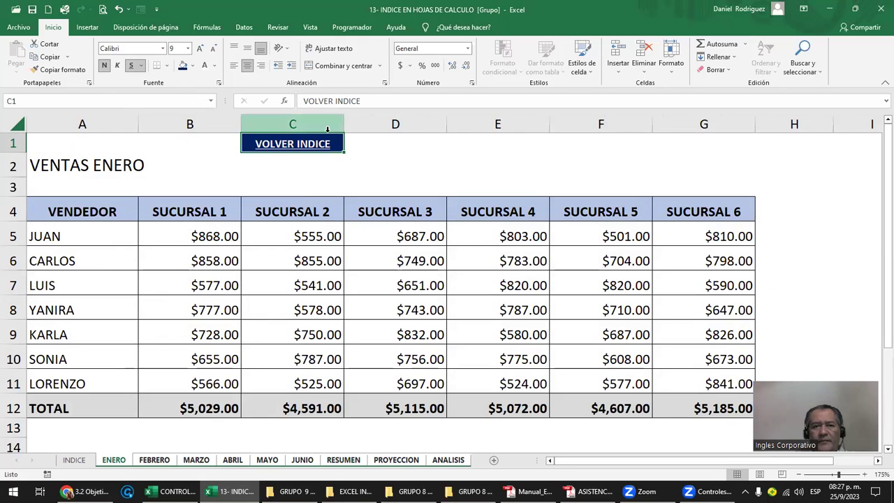
left_click(366, 174)
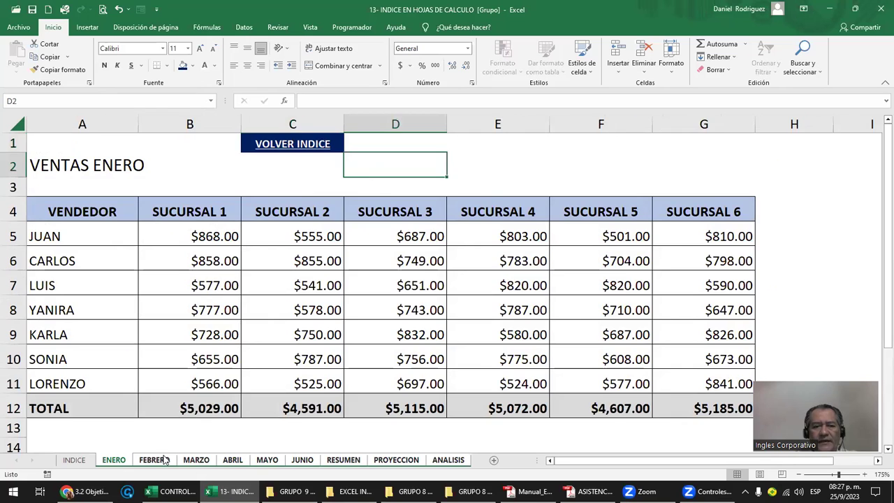
left_click(155, 459)
left_click(189, 460)
left_click(234, 461)
left_click(260, 461)
left_click(304, 461)
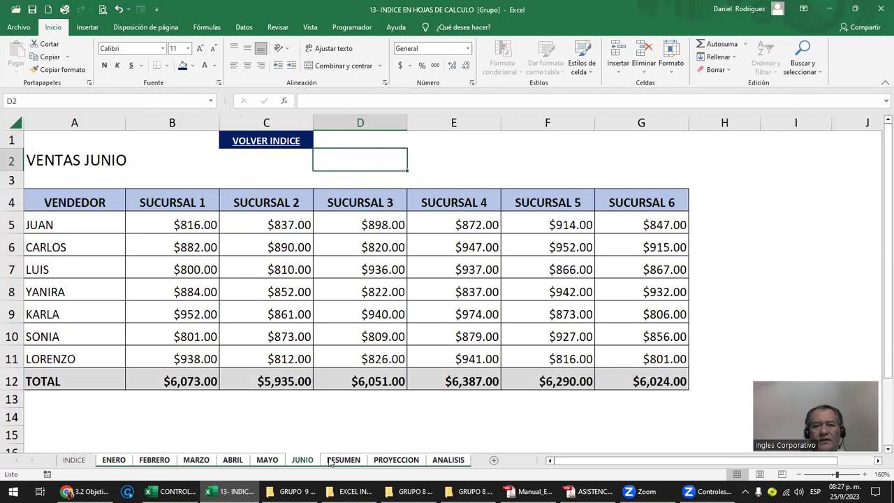
left_click(349, 461)
left_click(386, 461)
left_click(447, 461)
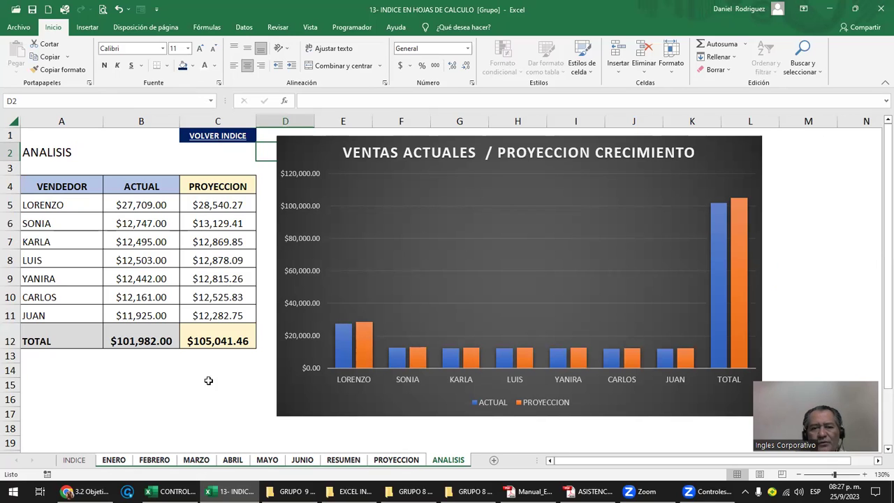
left_click(150, 406)
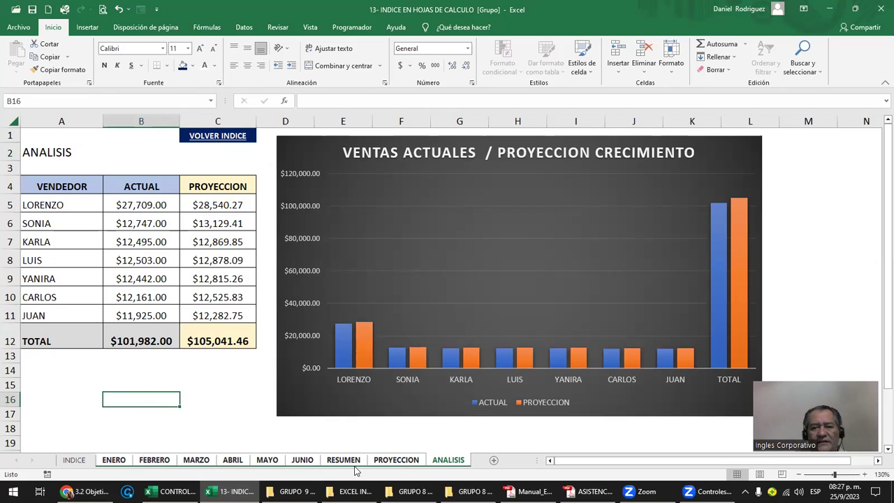
left_click(76, 461)
left_click(115, 461)
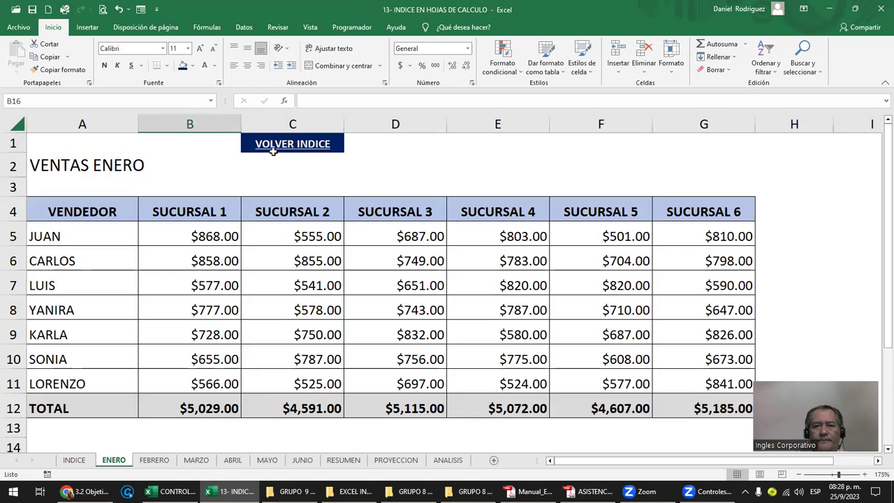
left_click(166, 460)
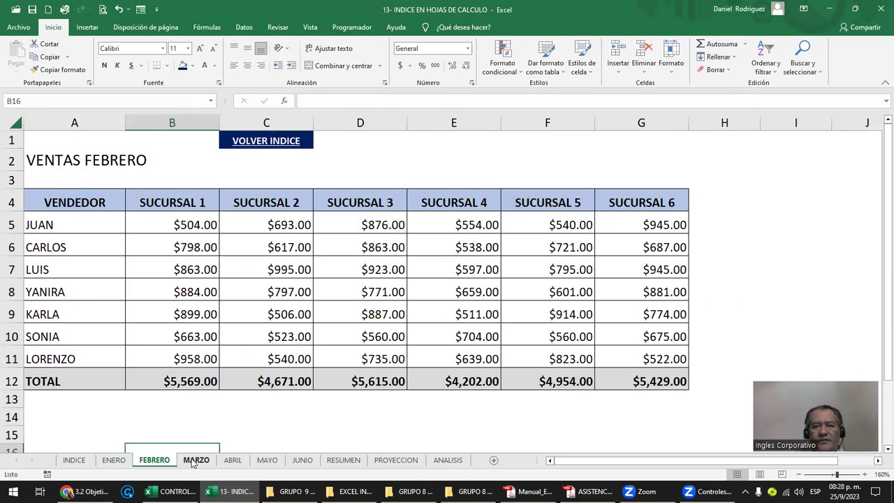
left_click(196, 461)
left_click(233, 460)
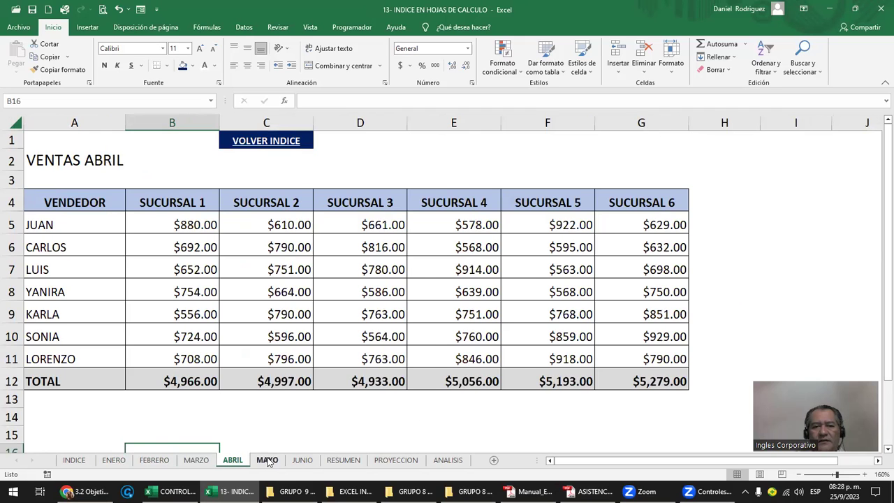
left_click(267, 460)
left_click(313, 461)
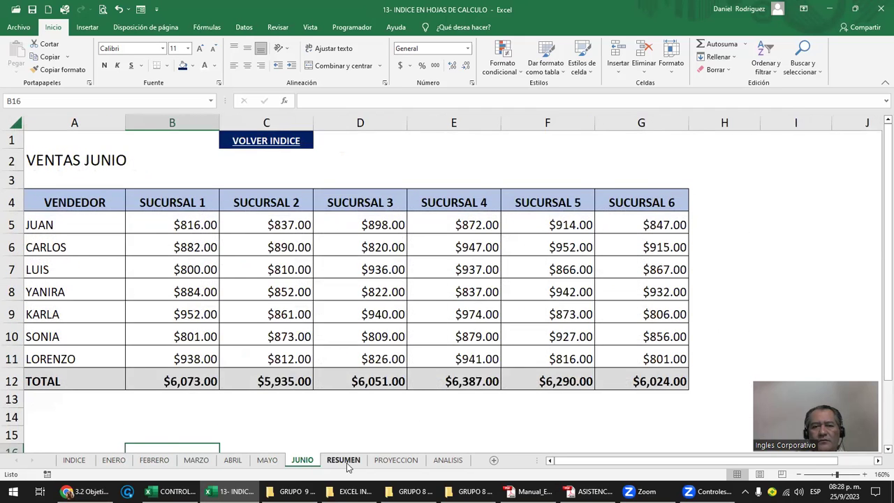
left_click(343, 460)
left_click(111, 461)
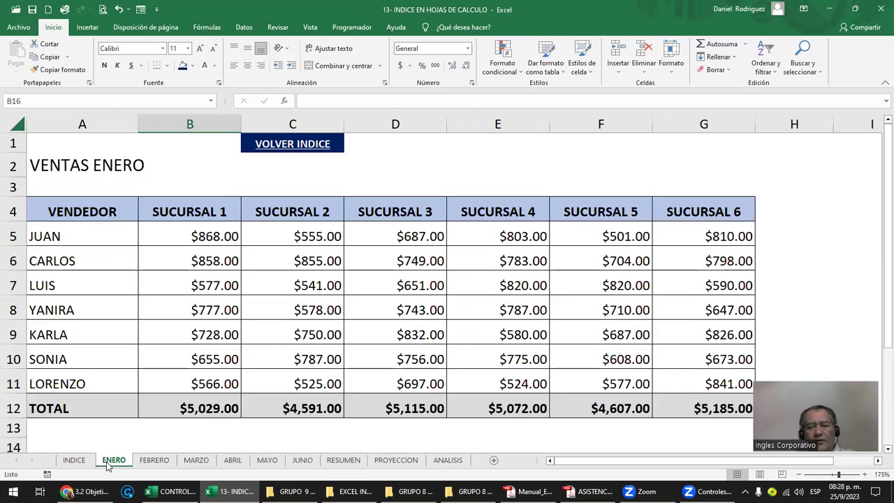
left_click(154, 461, "ctrl")
left_click(196, 460, "ctrl")
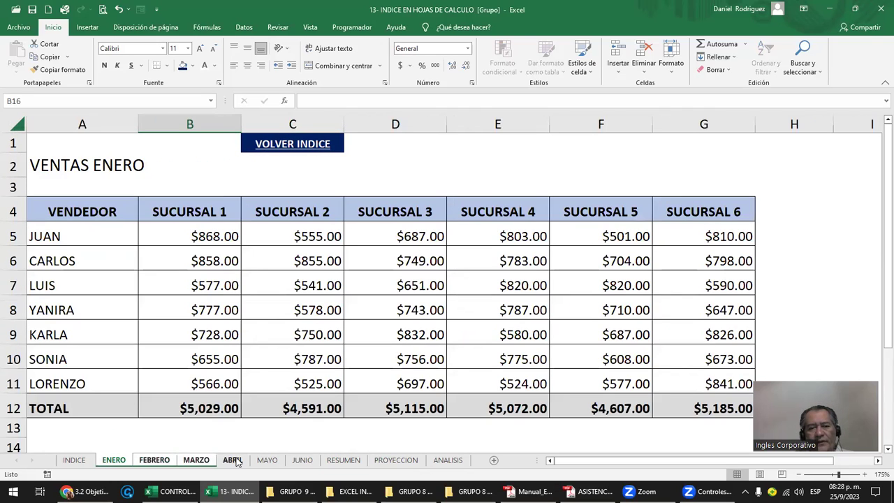
left_click(232, 460, "ctrl")
left_click(267, 461, "ctrl")
left_click(303, 461, "ctrl")
left_click(343, 461, "ctrl")
left_click(396, 460, "ctrl")
left_click(448, 460, "ctrl")
- Enter the test text HOLA in cell E1 of the grouped sheets
right_click(278, 148)
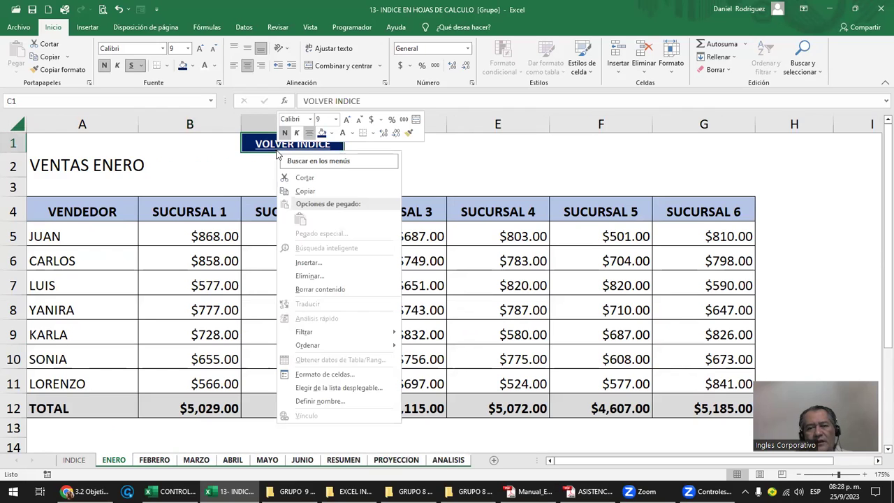
right_click(250, 145)
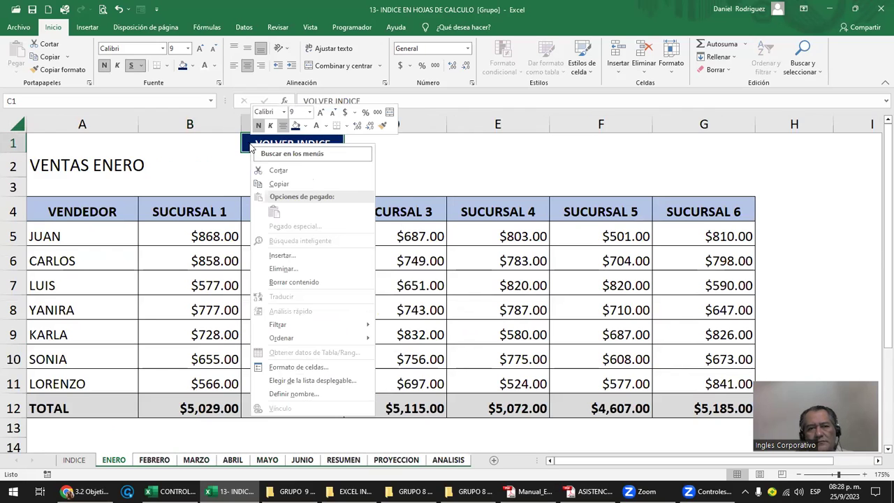
key("Escape")
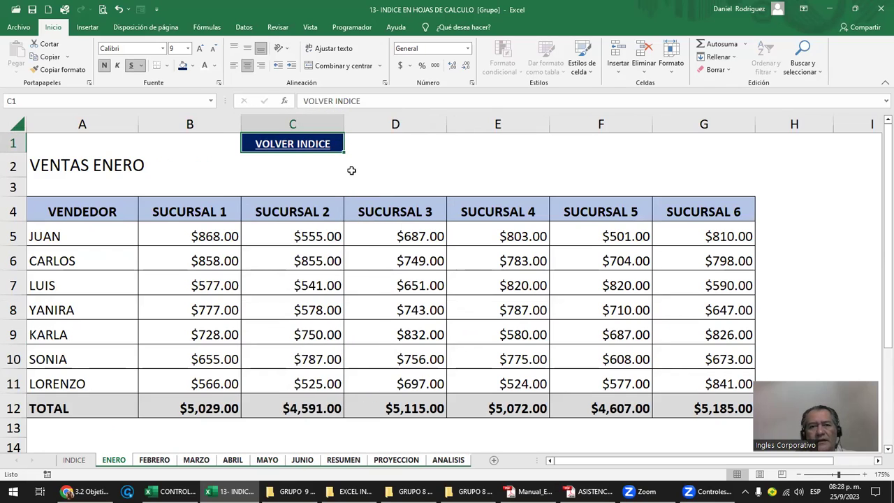
left_click(321, 171)
left_click(377, 147)
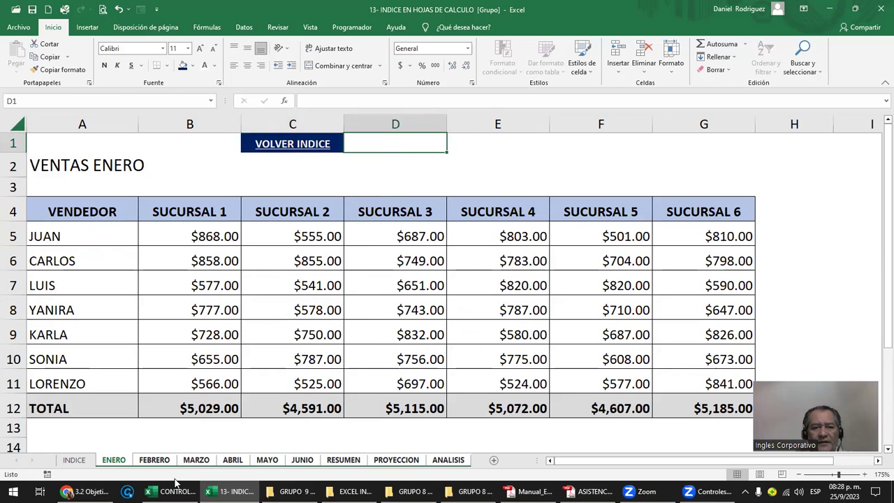
left_click(472, 144)
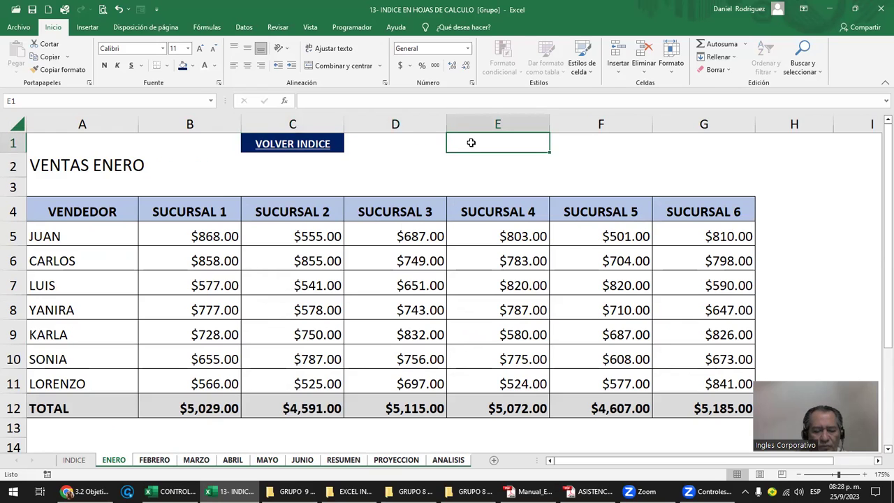
type("HOLA")
key("Return")
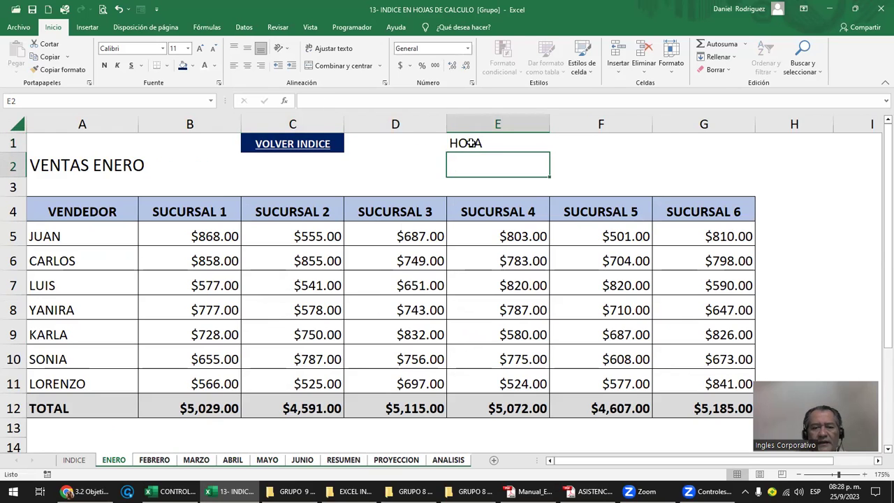
- Check HOLA on each sheet from FEBRERO to ANALISIS, then return to ENERO
left_click(155, 459)
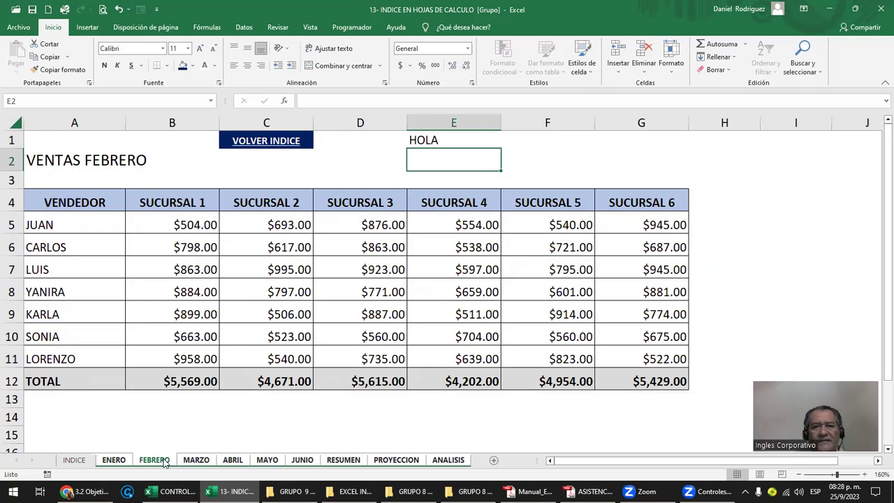
left_click(197, 462)
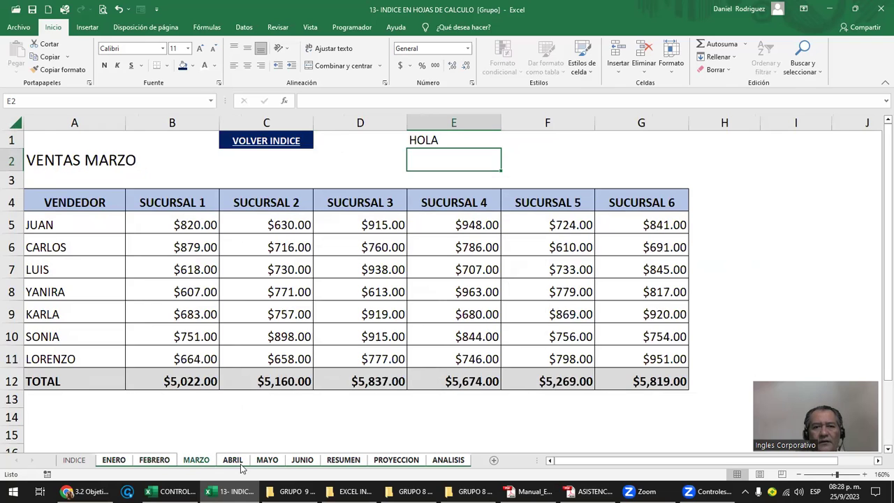
left_click(238, 463)
left_click(272, 463)
left_click(307, 462)
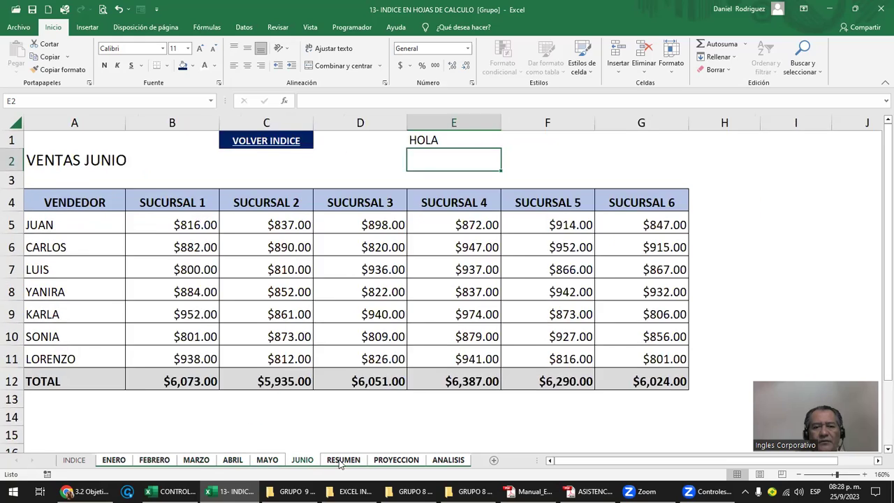
left_click(346, 461)
left_click(390, 461)
left_click(445, 461)
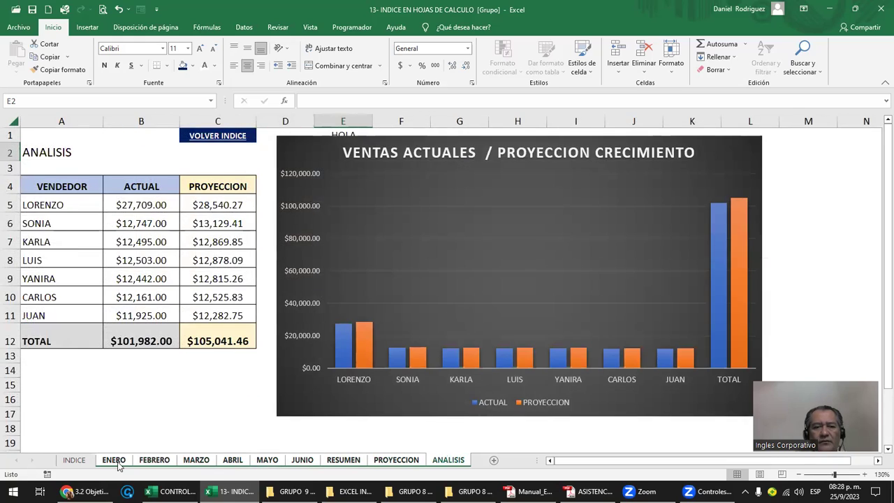
left_click(114, 461)
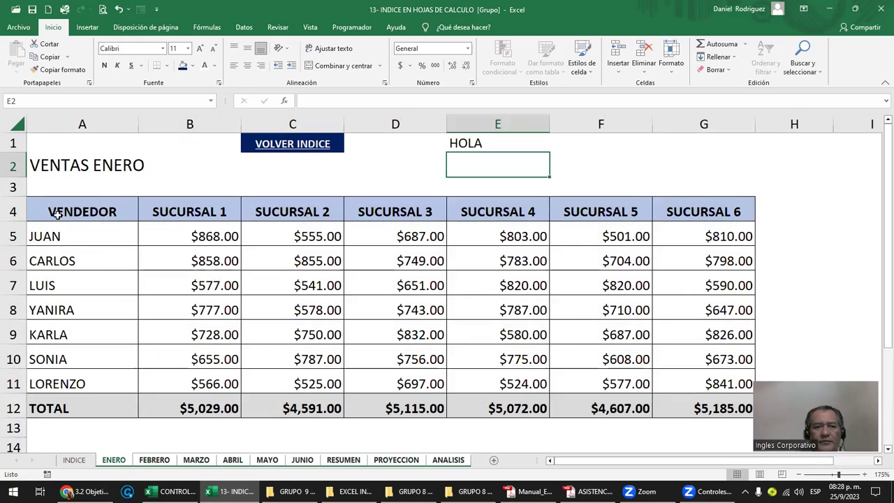
- Fill header row A4:G4 yellow and check it across the grouped sheets
left_click_drag(51, 212, 688, 212)
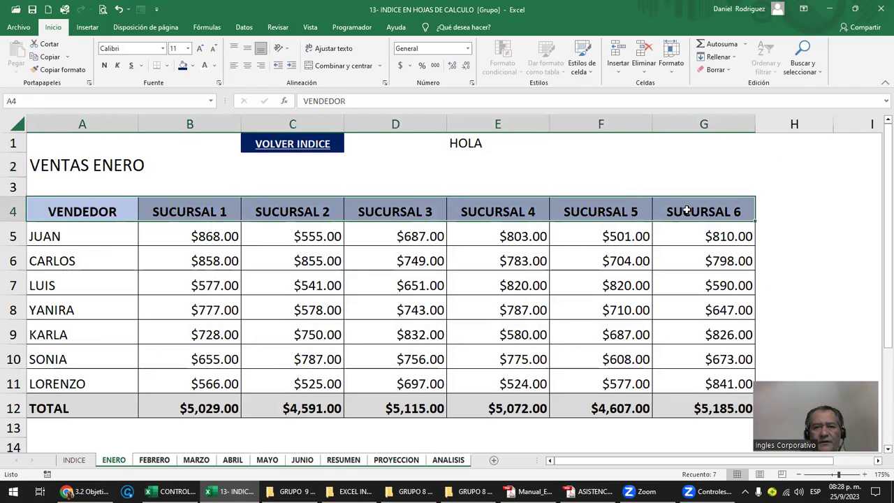
left_click(214, 65)
left_click(191, 66)
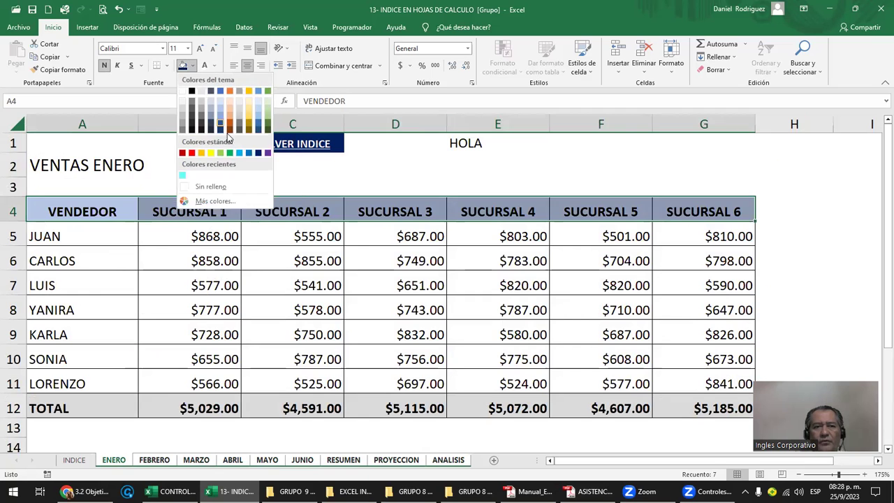
left_click(212, 150)
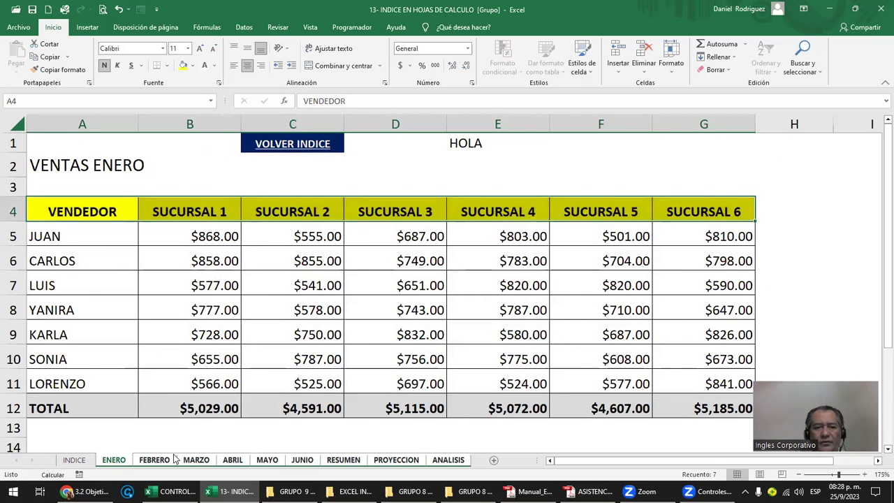
left_click(169, 460)
left_click(196, 459)
left_click(232, 459)
left_click(267, 460)
left_click(301, 460)
left_click(343, 461)
left_click(396, 460)
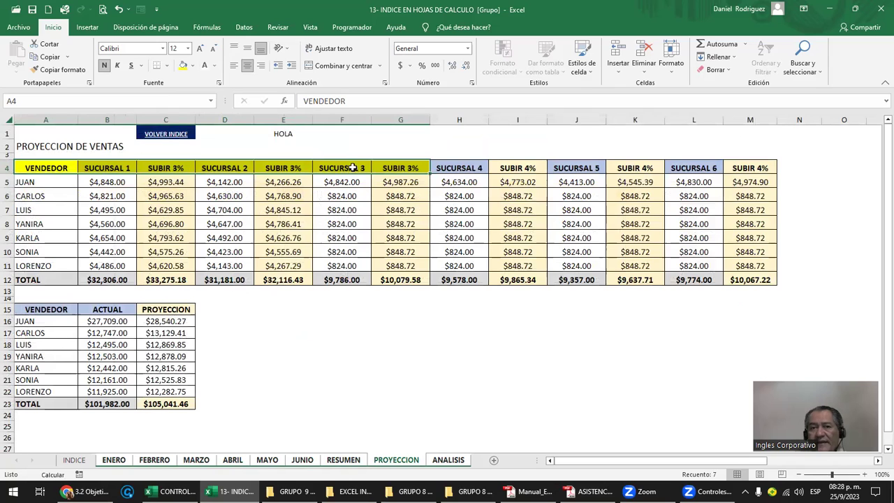
left_click(113, 460)
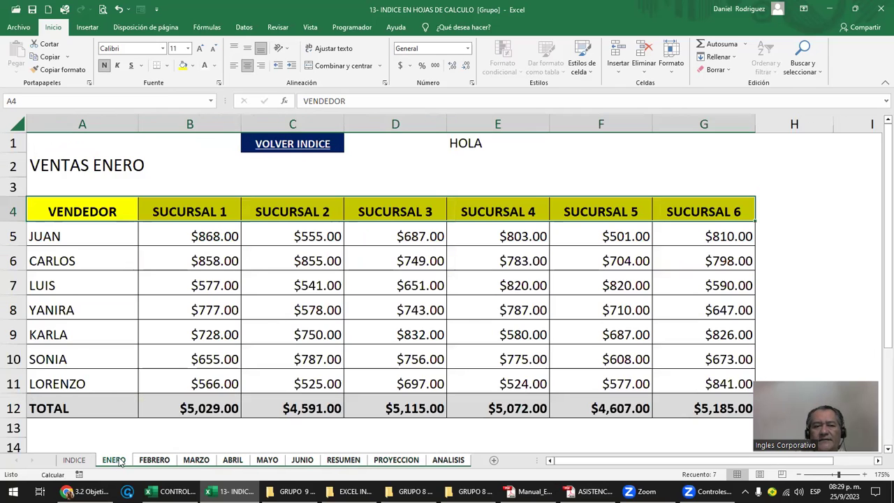
- Undo the yellow header fill and delete the HOLA test text from E1
left_click(120, 10)
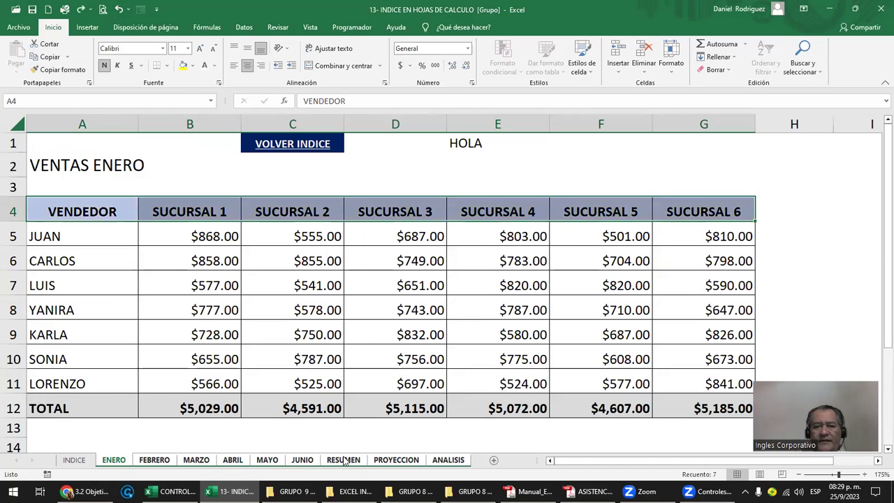
left_click(344, 460)
left_click(396, 460)
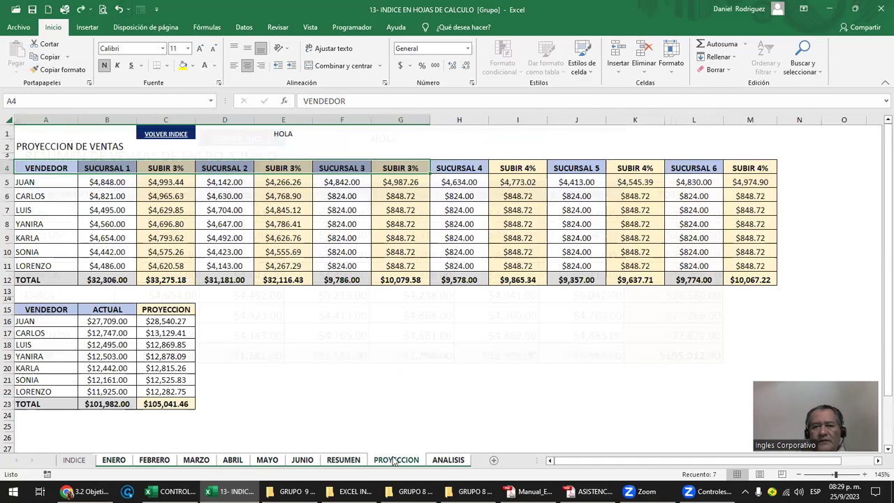
left_click(114, 461)
left_click(475, 142)
key("Delete")
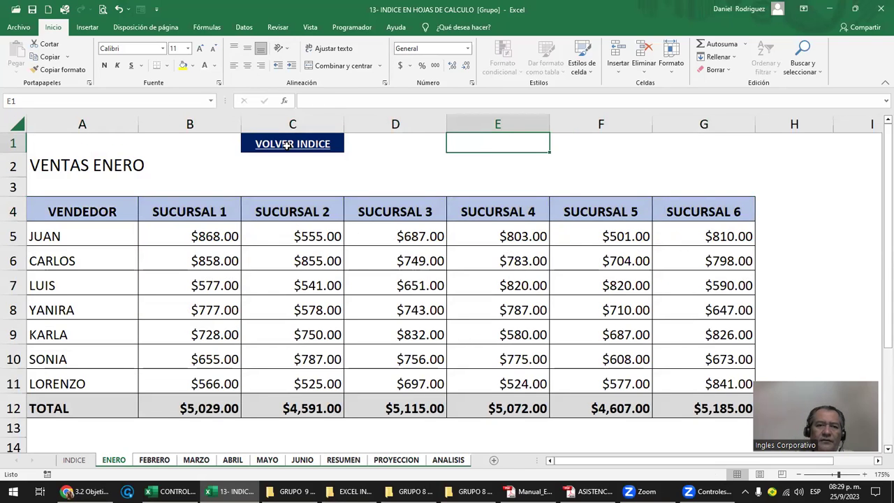
- Ungroup the sheets via the INDICE tab and check ANALISIS's VOLVER INDICE cell
left_click(345, 175)
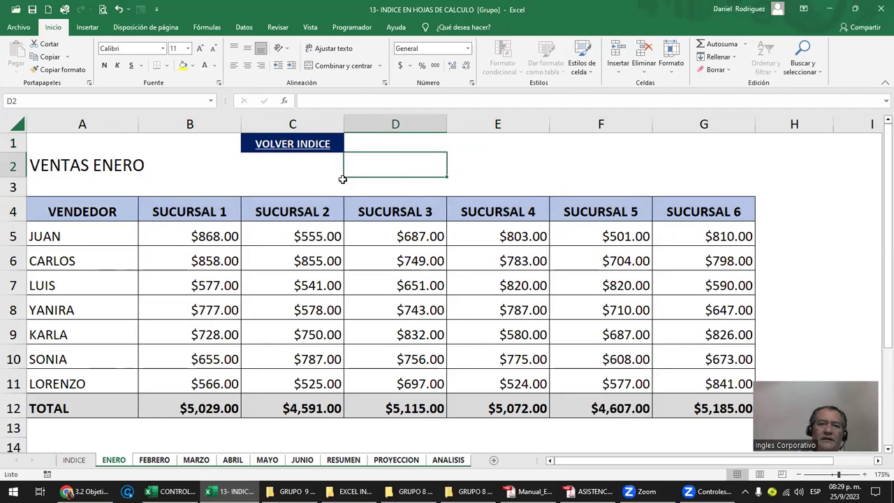
left_click(285, 146)
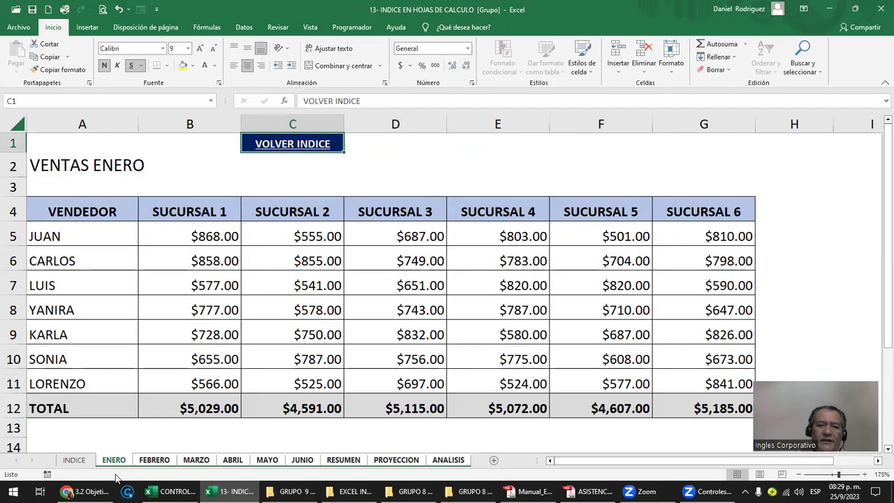
left_click(74, 460)
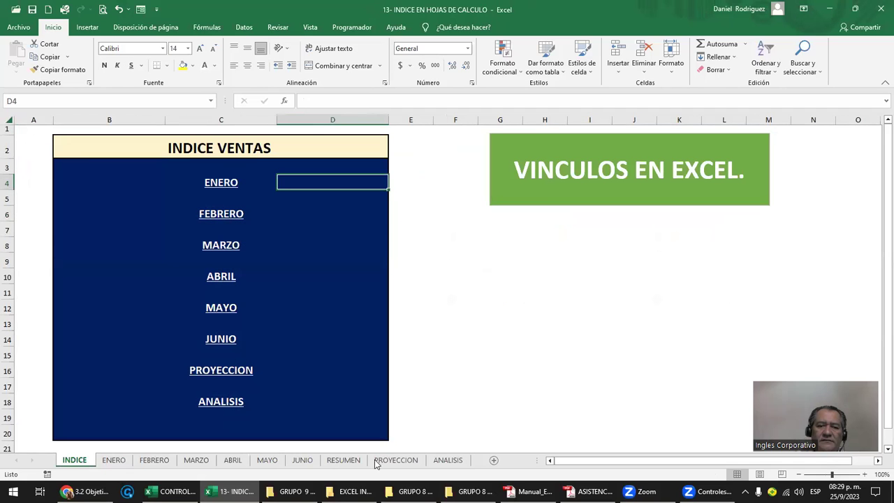
key("ctrl+Page_Down")
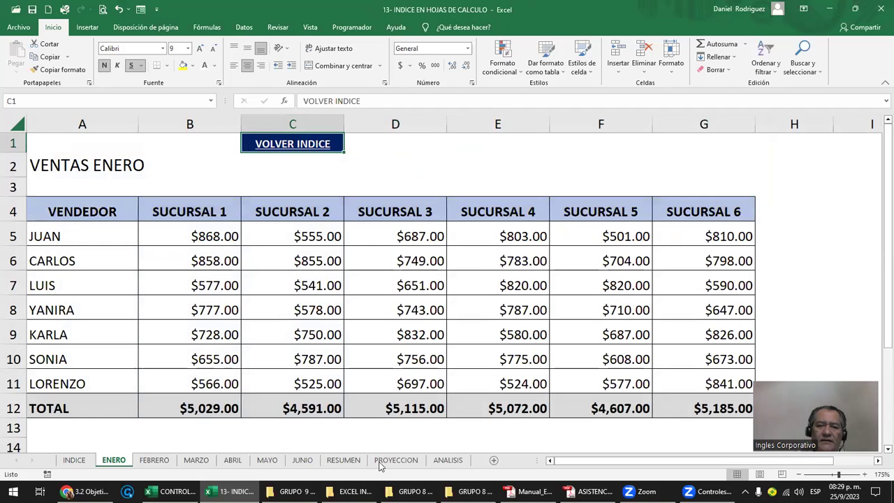
left_click(445, 461)
left_click(213, 152)
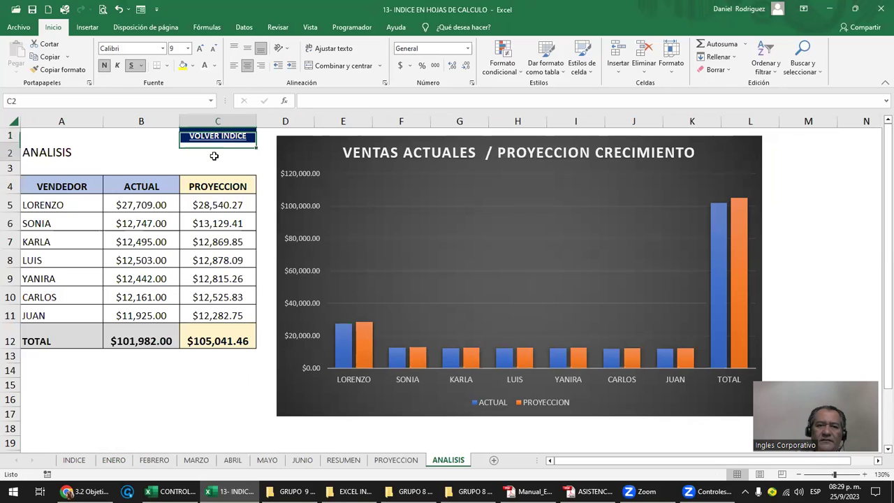
left_click(214, 135)
scroll(234, 178, "up", 1)
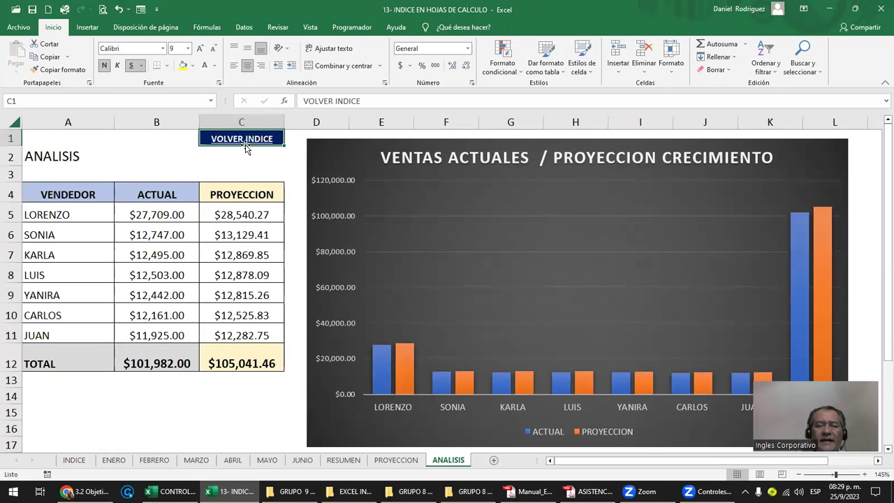
left_click(114, 461)
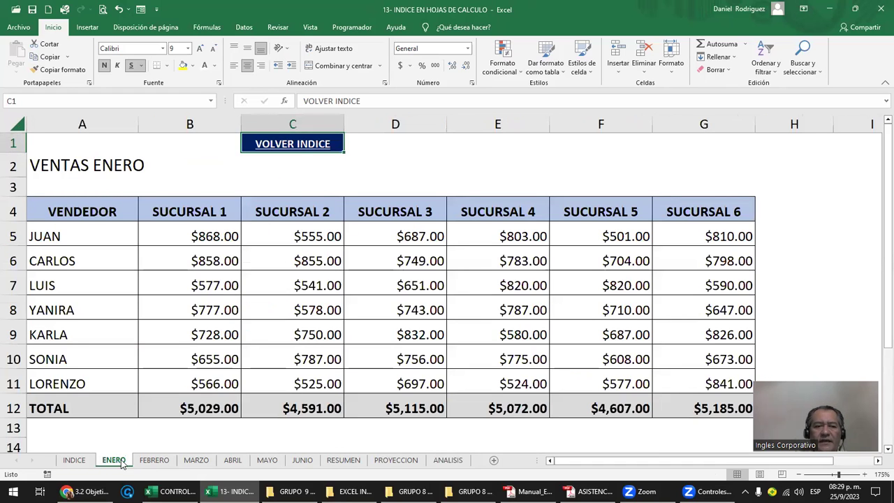
- Follow INDICE's ENERO hyperlink, then right-click ENERO's VOLVER INDICE cell C1
left_click(74, 461)
left_click(231, 180)
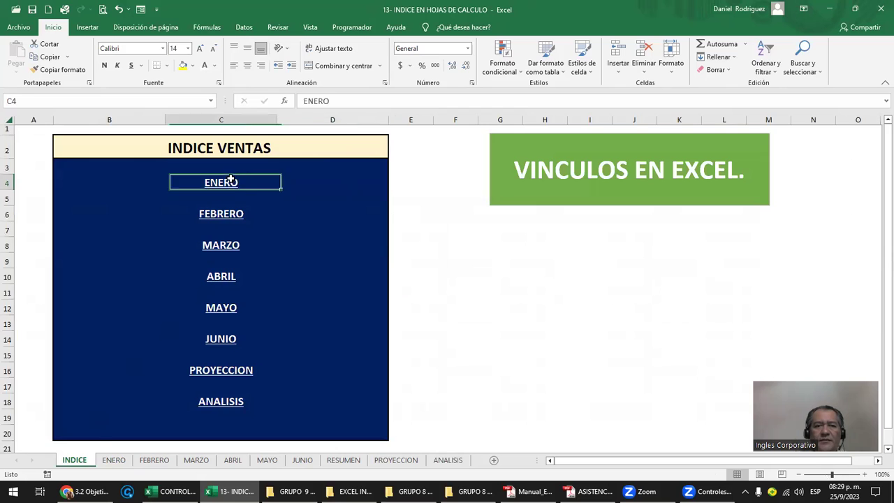
left_click(230, 179)
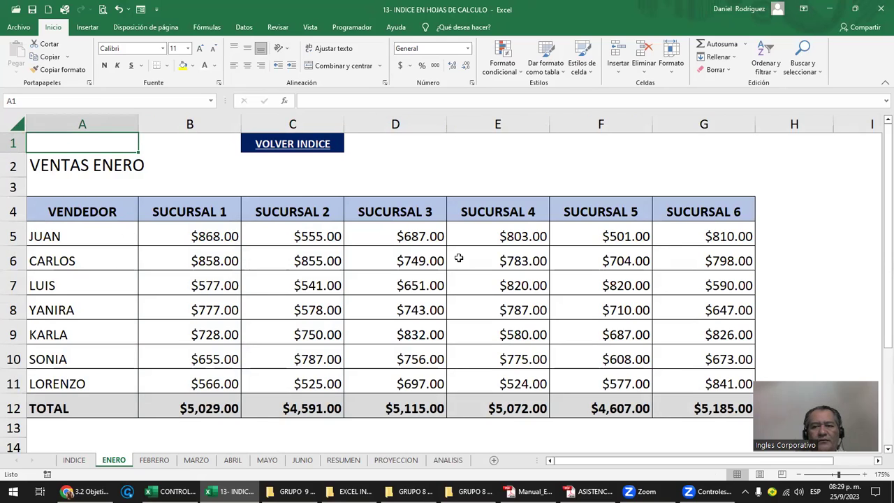
right_click(293, 144)
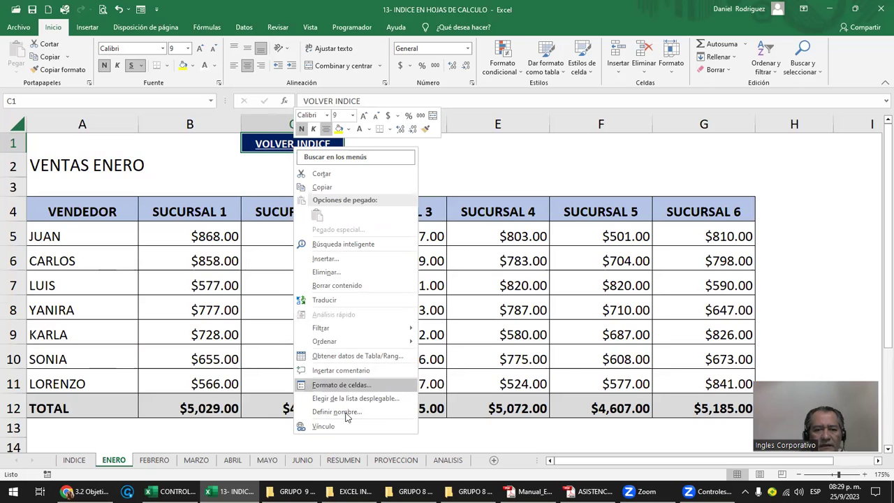
- Link ENERO's VOLVER INDICE cell to INDICE!D4 via Vínculo, Lugar de este documento
left_click(325, 426)
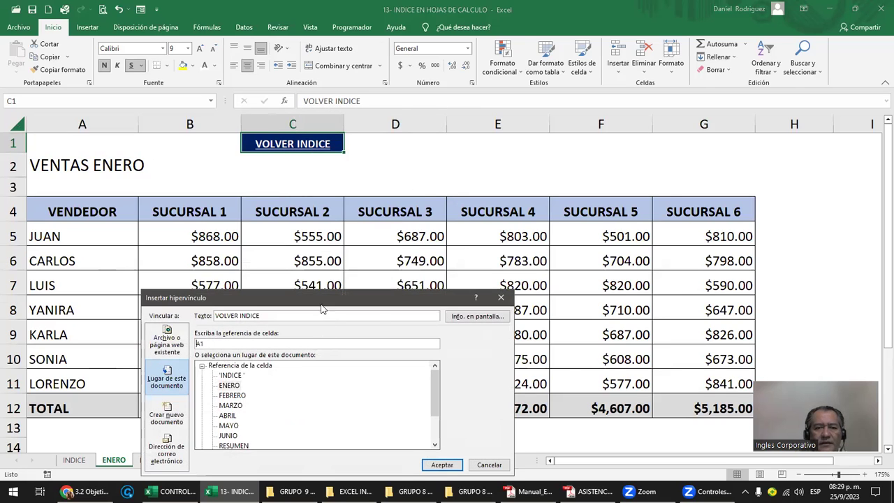
left_click_drag(321, 308, 461, 205)
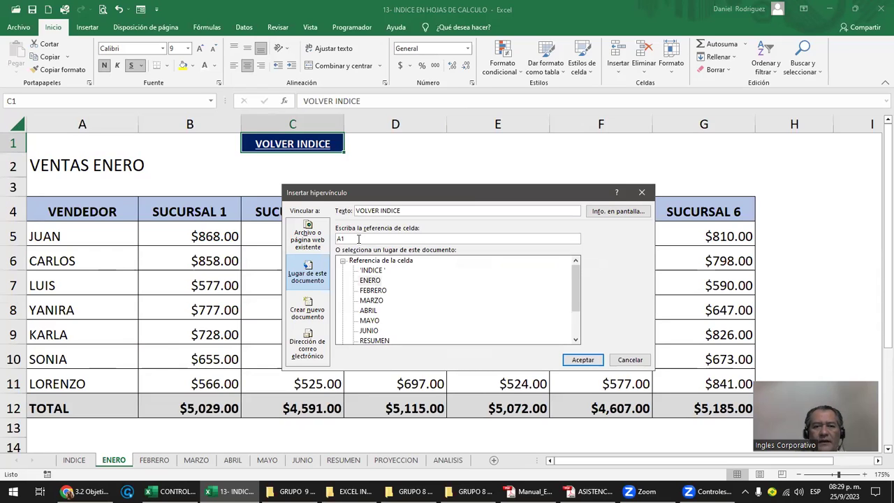
double_click(338, 238)
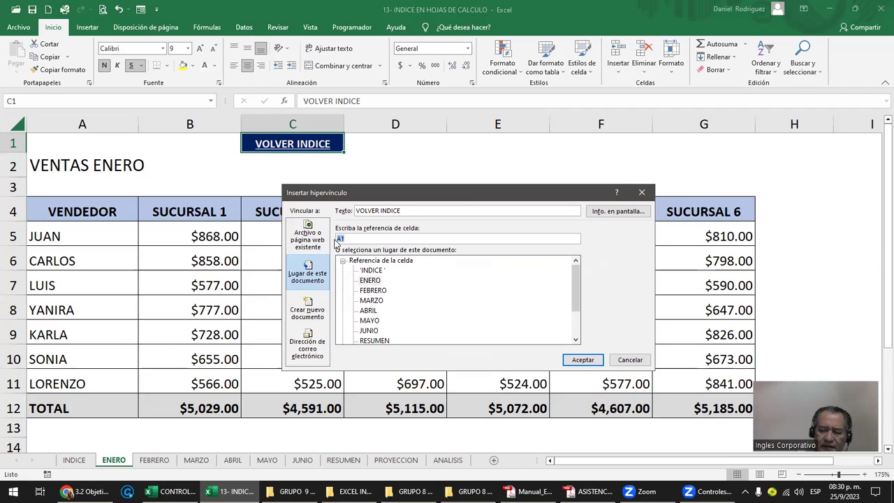
type("D4")
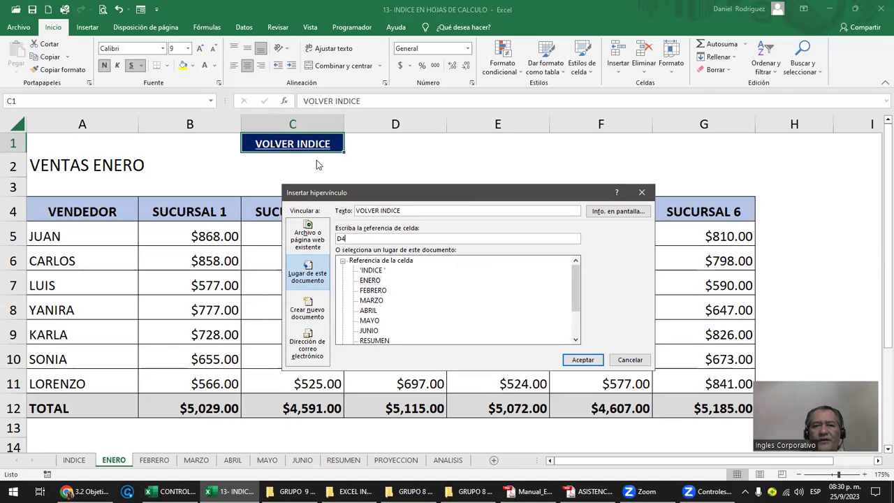
left_click(375, 272)
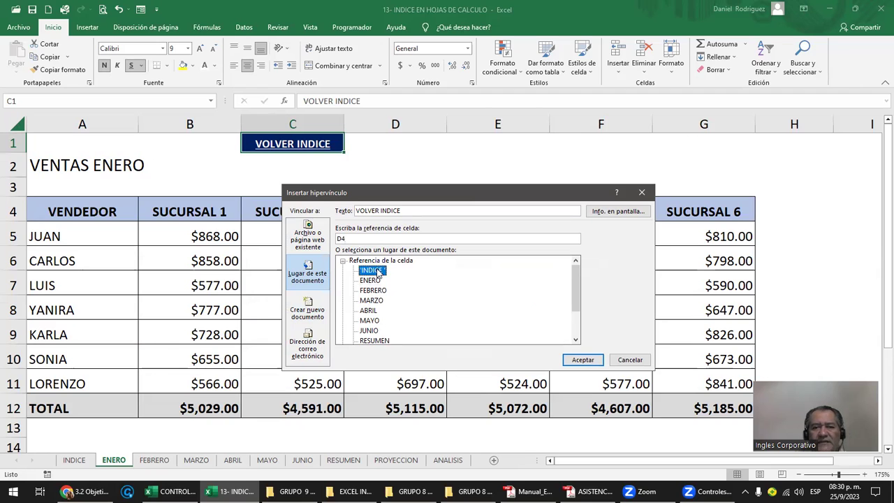
left_click(584, 360)
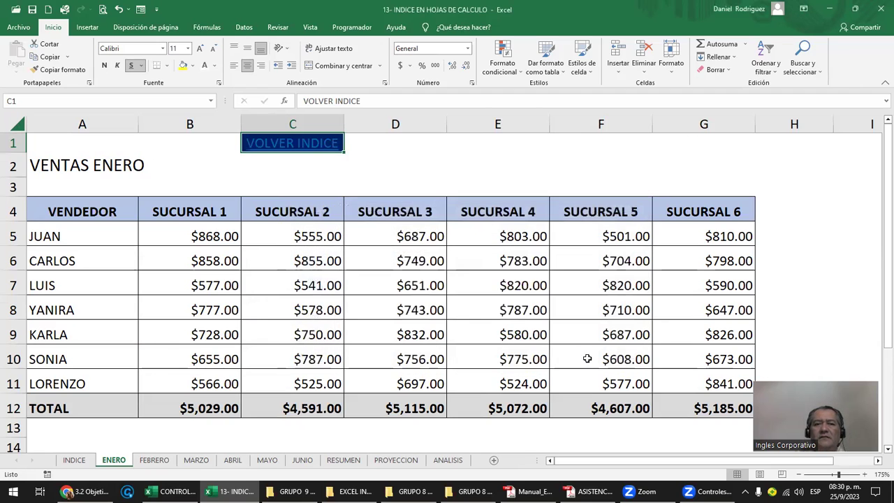
left_click(394, 185)
left_click(379, 161)
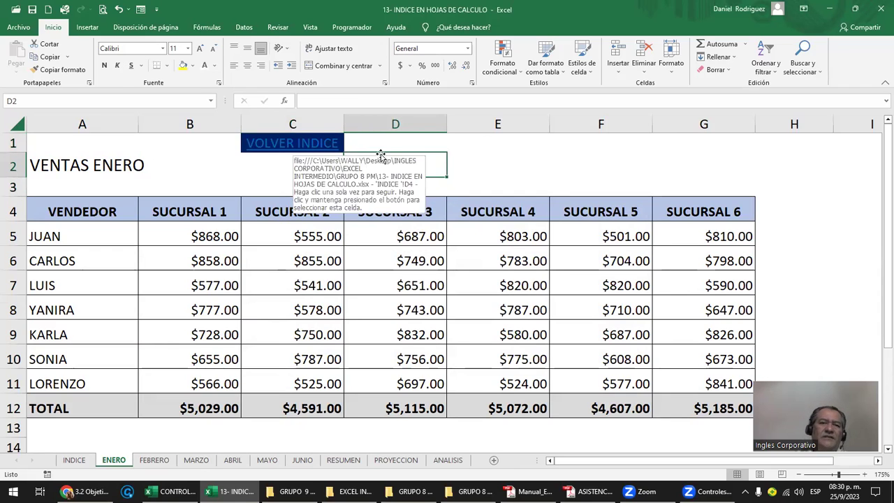
- Reduce the VOLVER INDICE link text on the ENERO sheet to font size 10
right_click(324, 145)
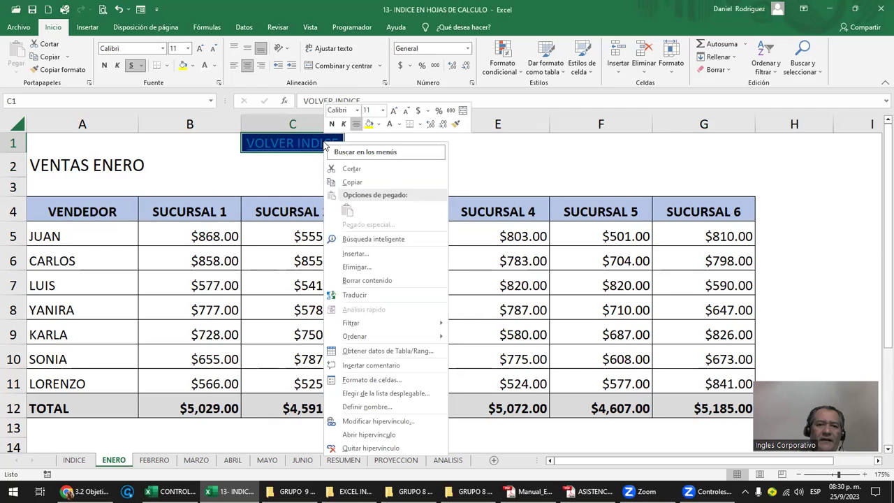
left_click(208, 68)
left_click(412, 165)
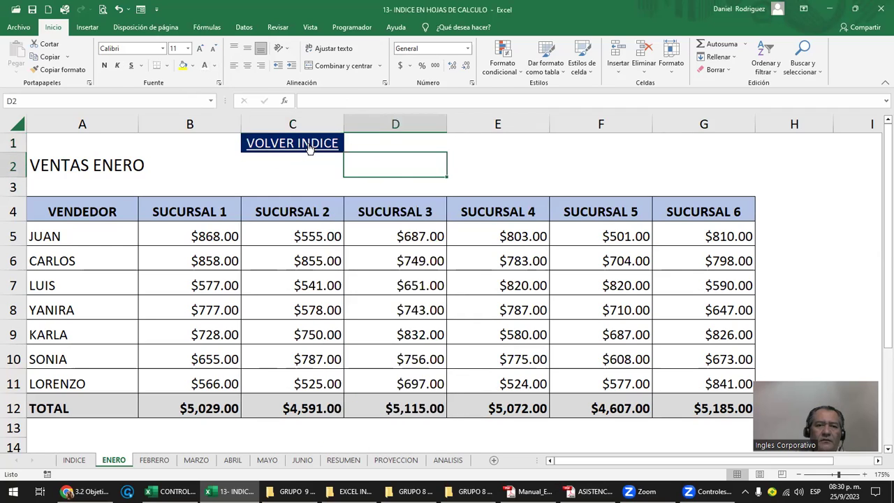
right_click(310, 146)
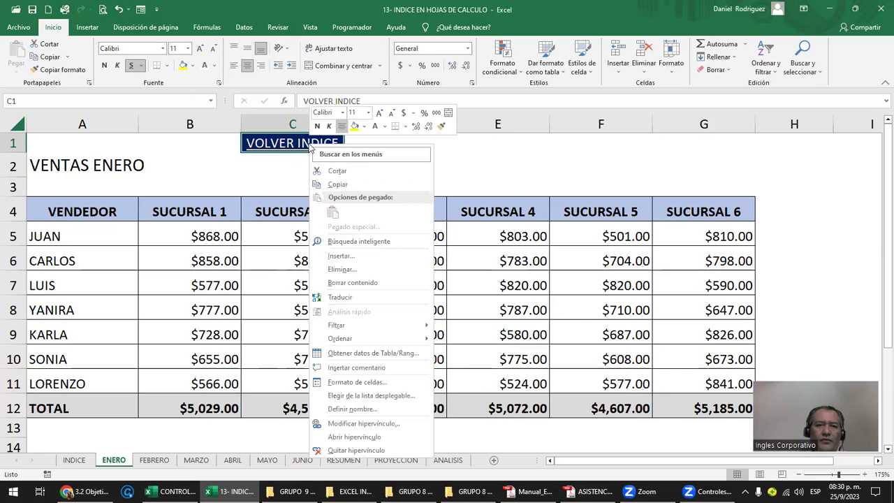
left_click(213, 49)
- Follow VOLVER INDICE to the INDICE sheet, then return to ENERO through its index link
left_click(394, 156)
left_click(316, 145)
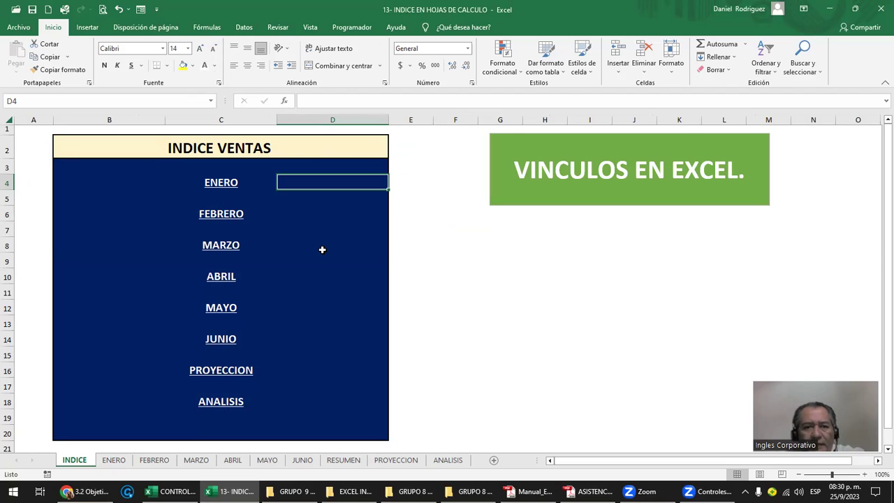
left_click(222, 182)
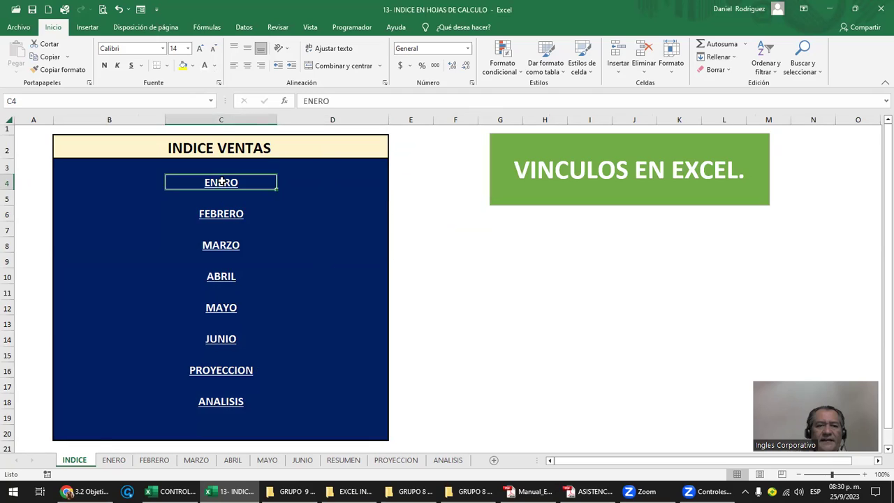
left_click(222, 182)
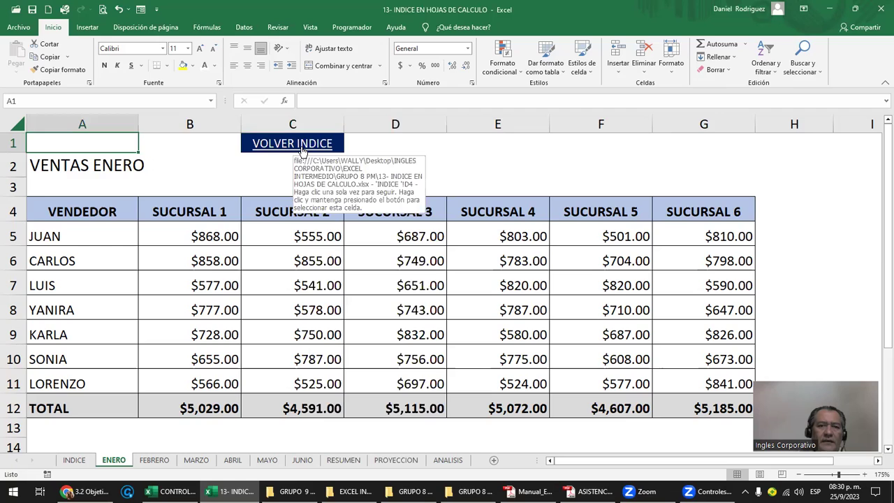
- Add the screen tip 'VOLVER' to ENERO's VOLVER INDICE hyperlink
right_click(302, 151)
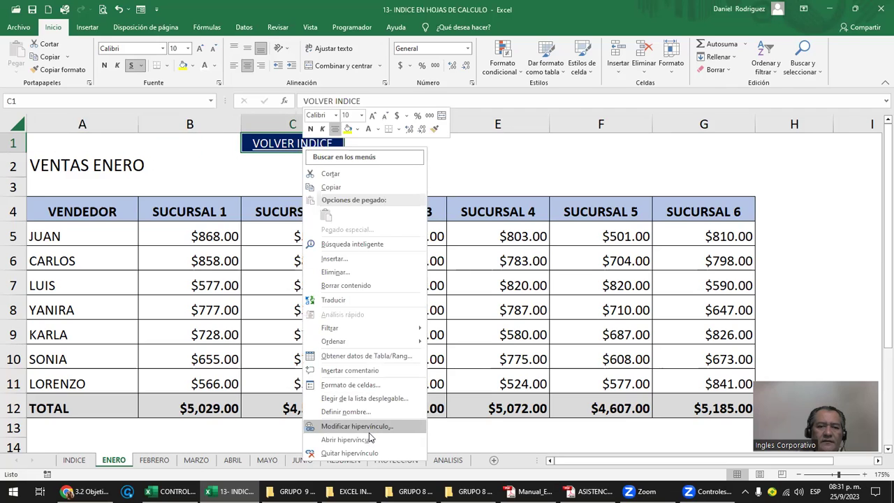
left_click(369, 427)
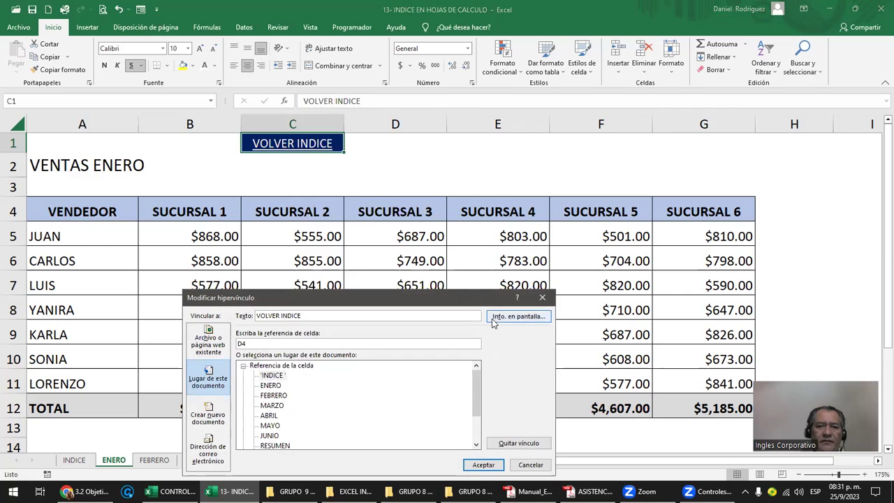
left_click(518, 318)
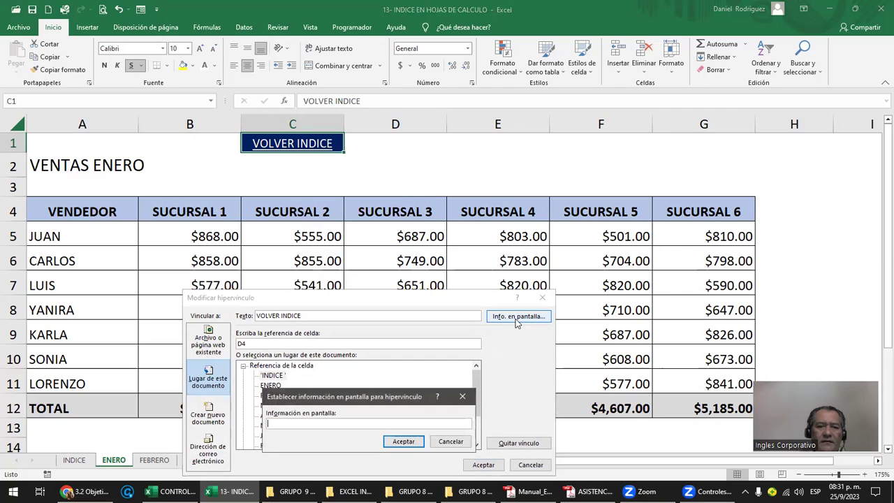
type("V")
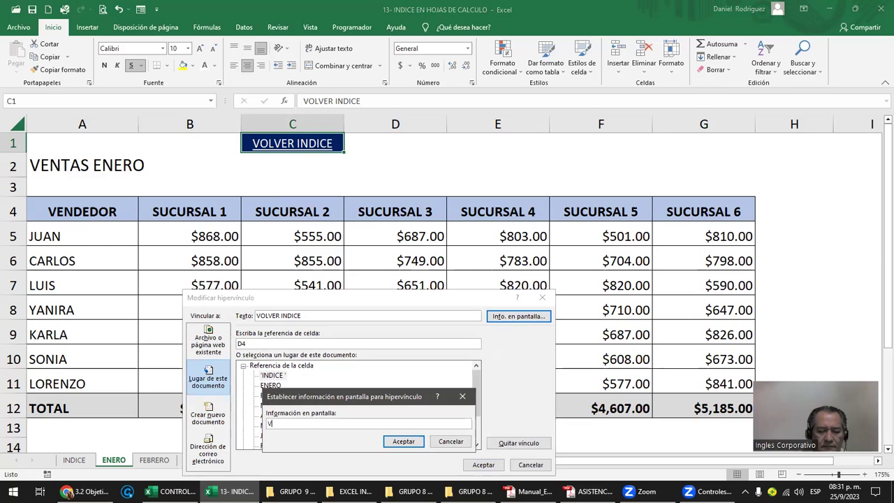
type("OLVER")
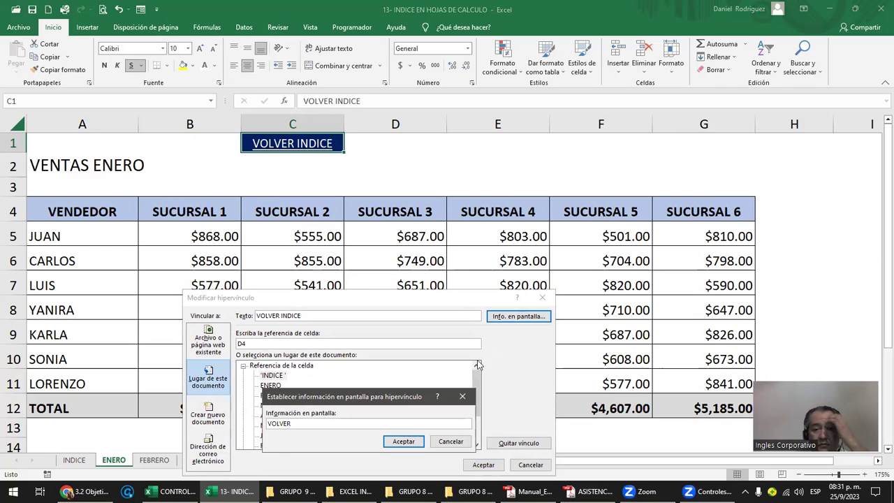
left_click(411, 443)
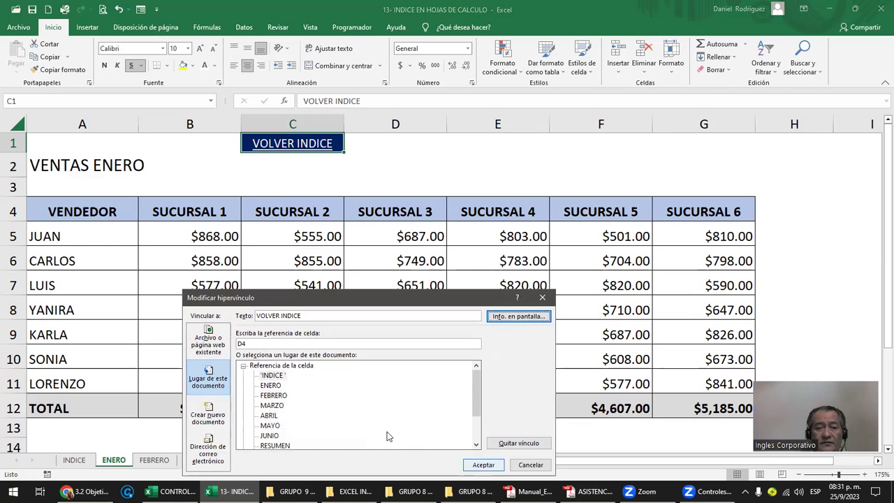
left_click(482, 464)
left_click(424, 187)
- Follow the link back to INDICE and select cell D6 beside FEBRERO
left_click(318, 145)
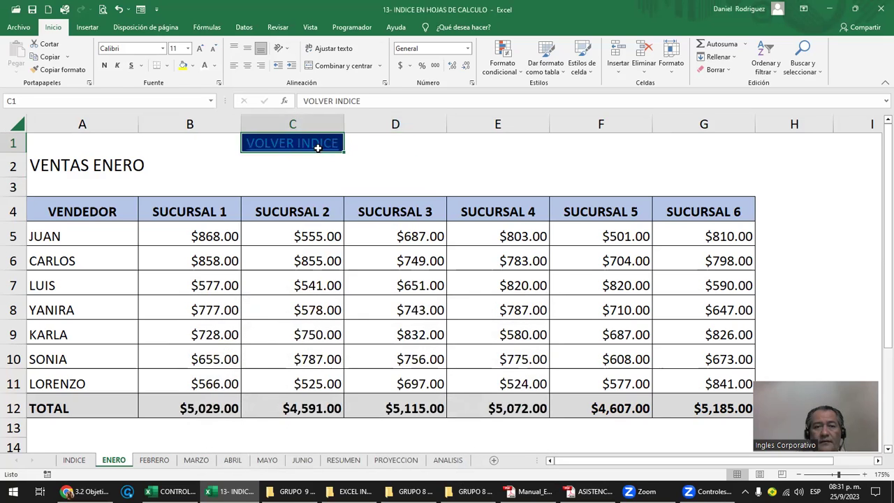
left_click(317, 146)
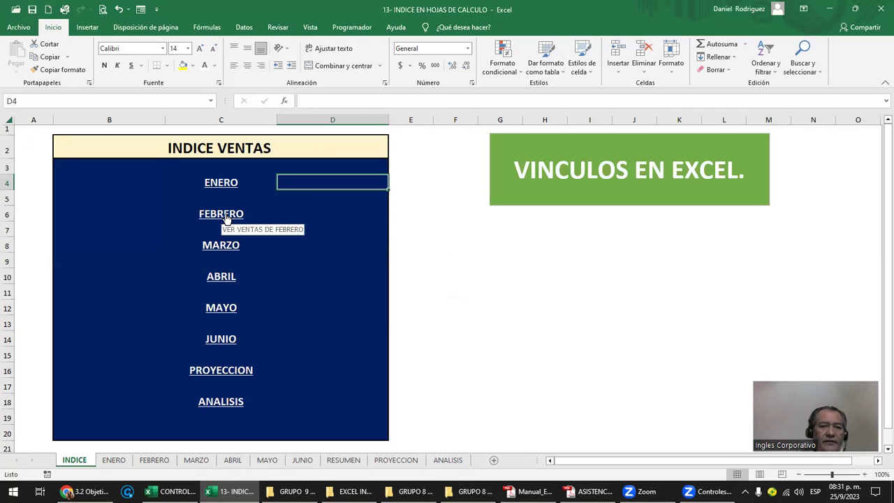
left_click(322, 218)
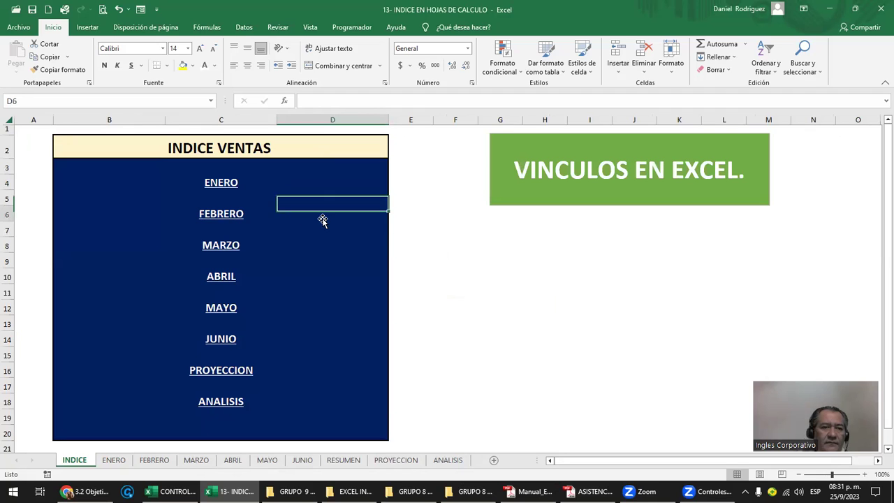
- Open FEBRERO, link its VOLVER INDICE cell to INDICE cell D6, and follow it back
left_click(236, 216)
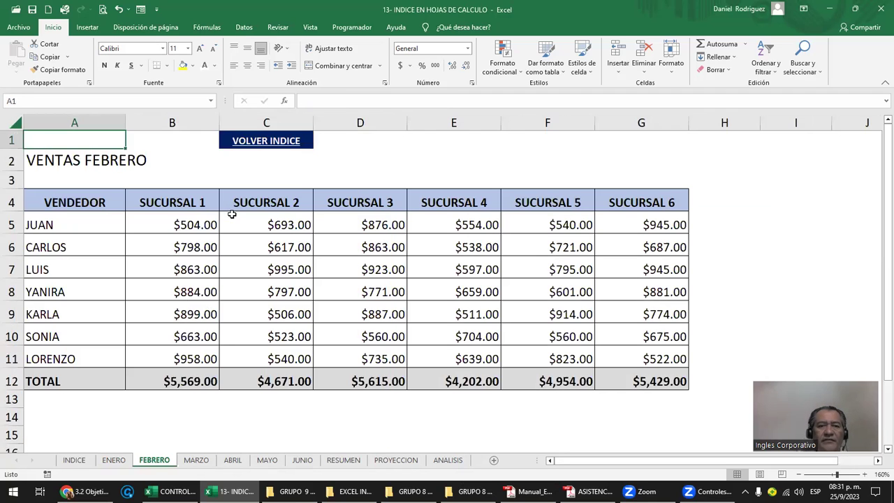
right_click(278, 141)
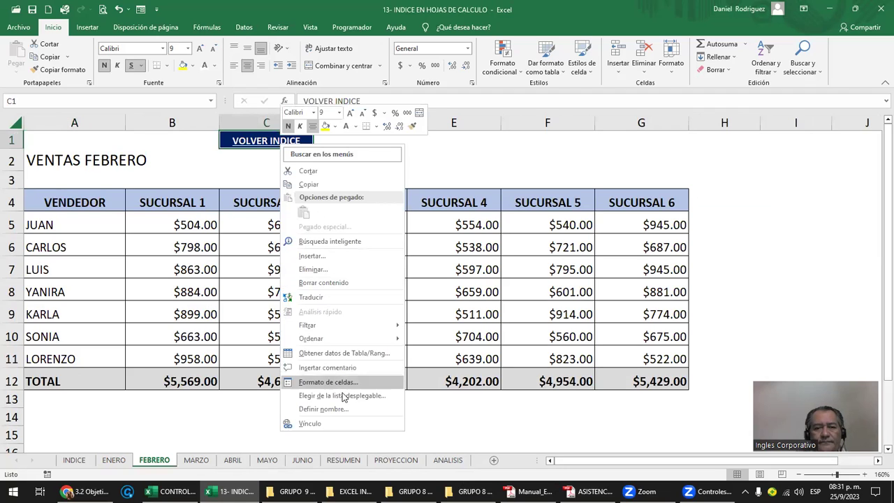
left_click(340, 424)
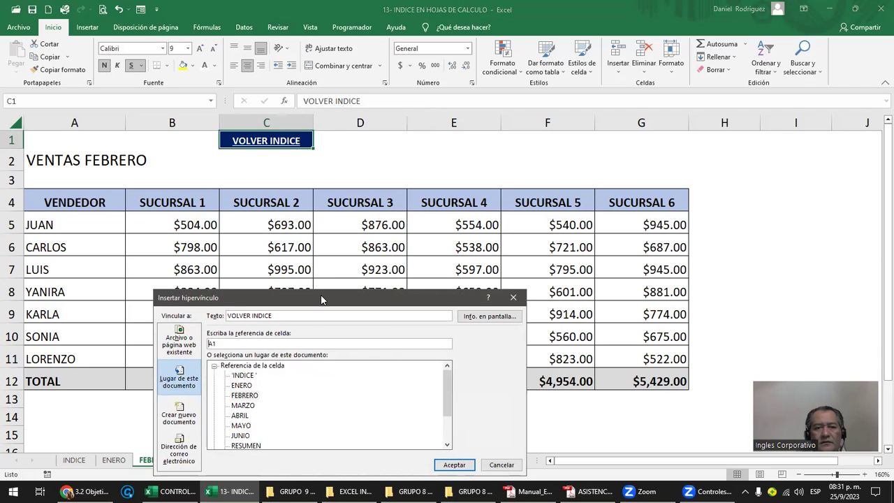
left_click_drag(322, 299, 353, 241)
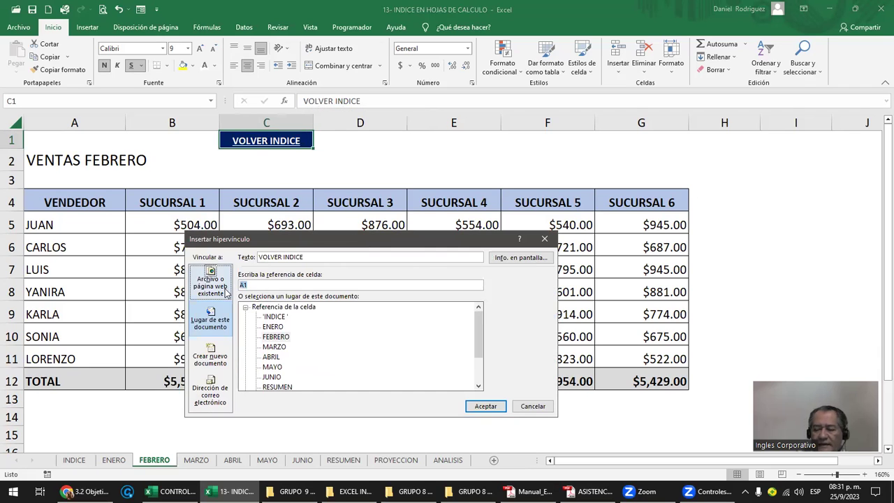
type("D6")
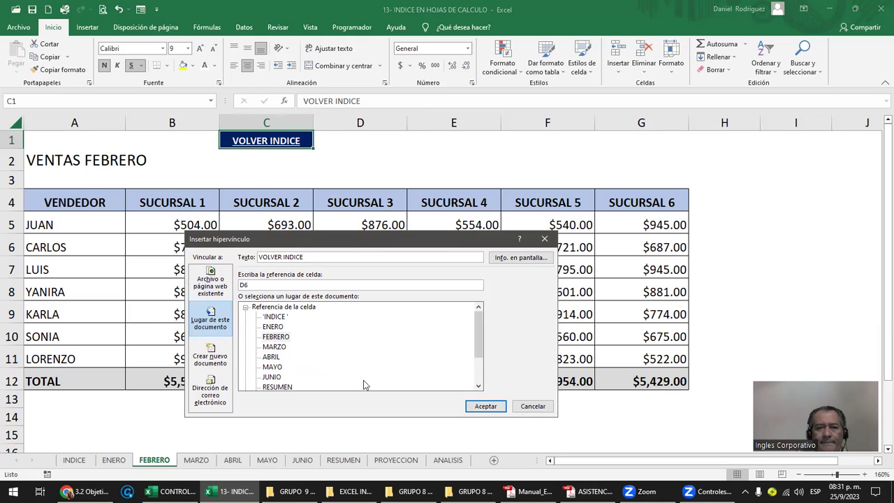
left_click(275, 317)
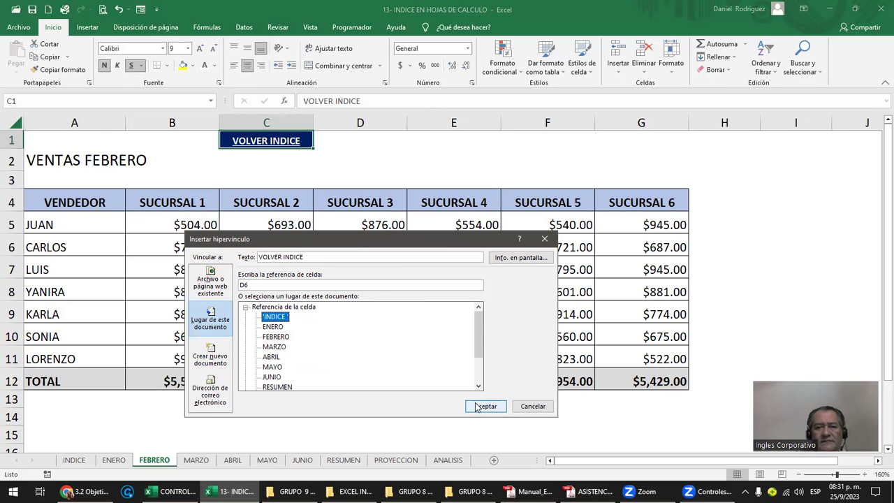
left_click(478, 404)
left_click(315, 154)
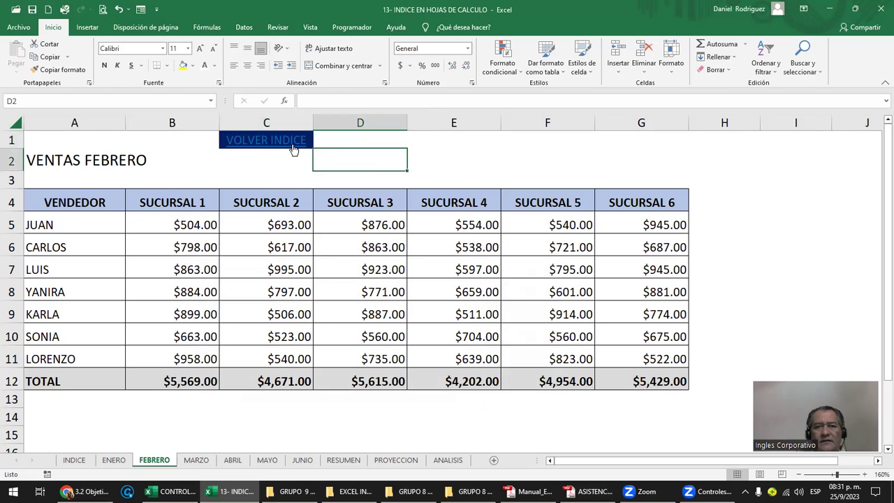
left_click(293, 146)
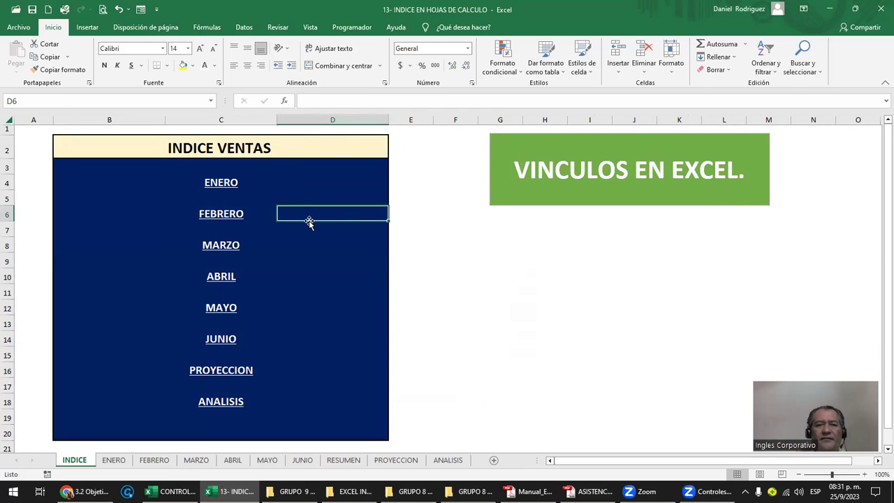
left_click(224, 185)
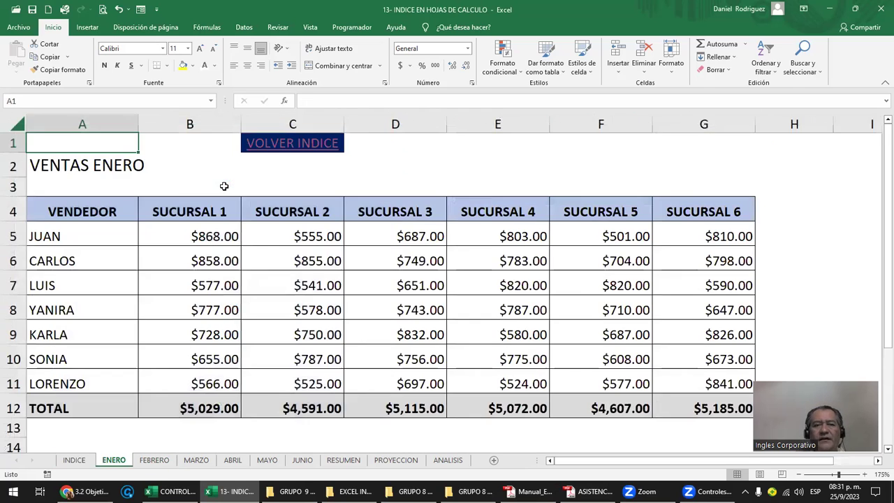
left_click(296, 151)
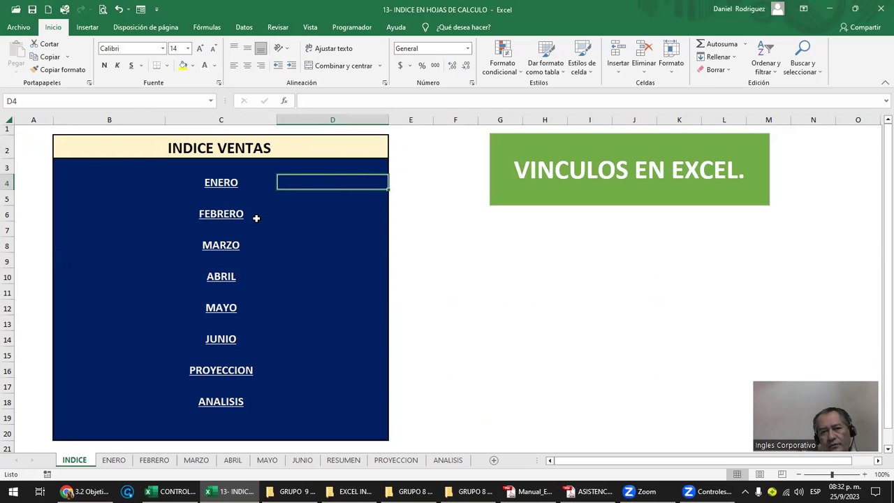
left_click(233, 221)
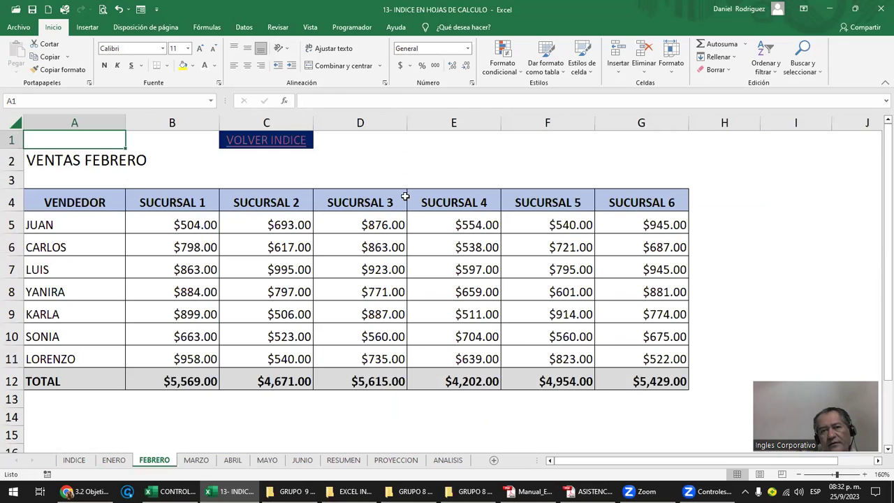
left_click(305, 146)
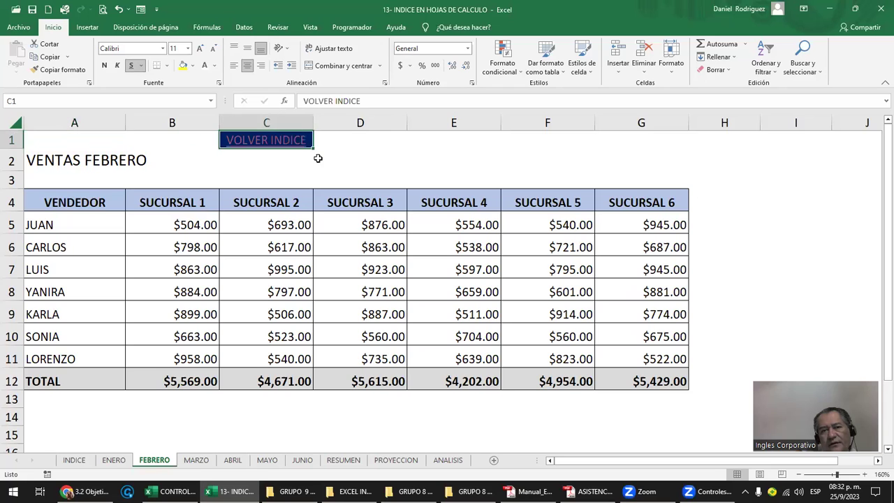
left_click(287, 142)
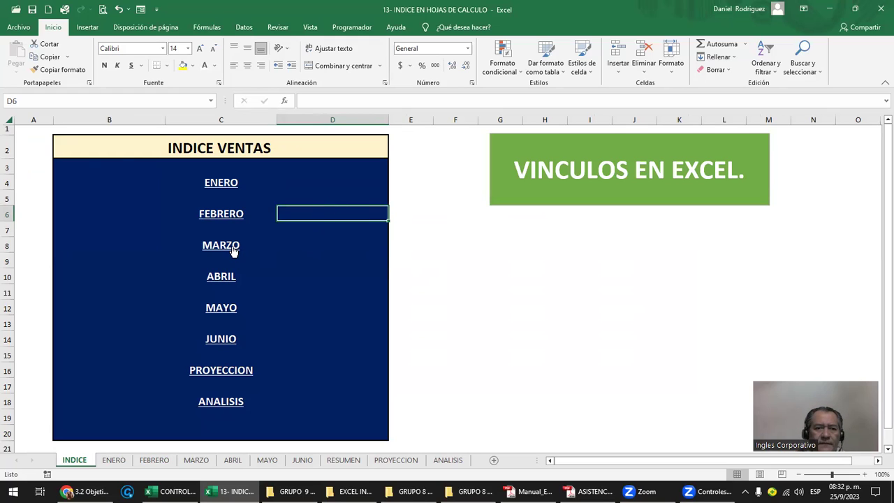
- Open MARZO, link its VOLVER INDICE cell to INDICE cell D8, and follow it back
left_click(307, 242)
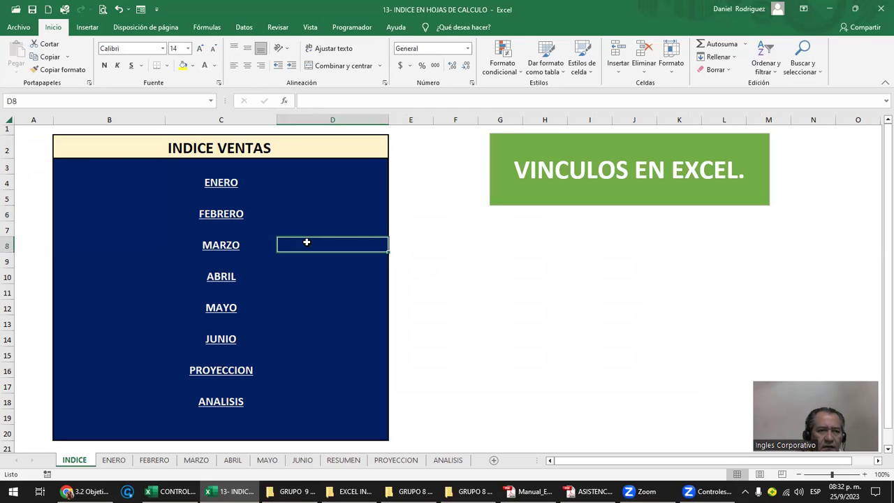
left_click(232, 252)
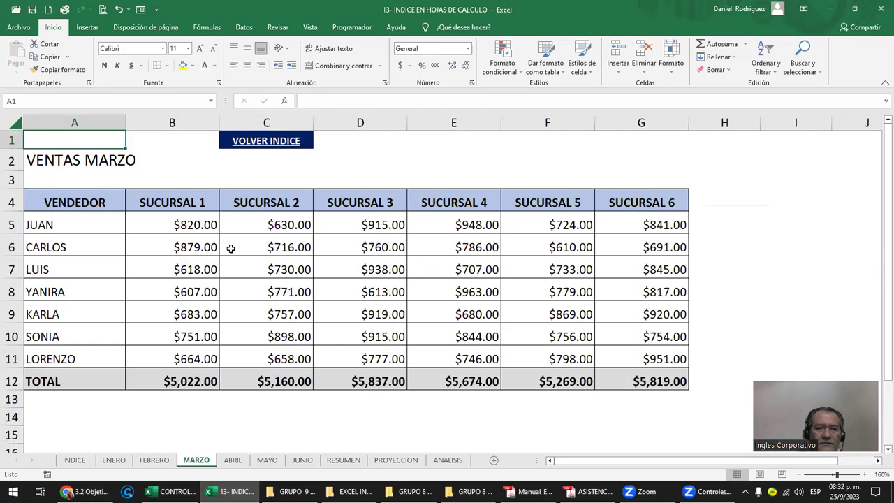
left_click(275, 141)
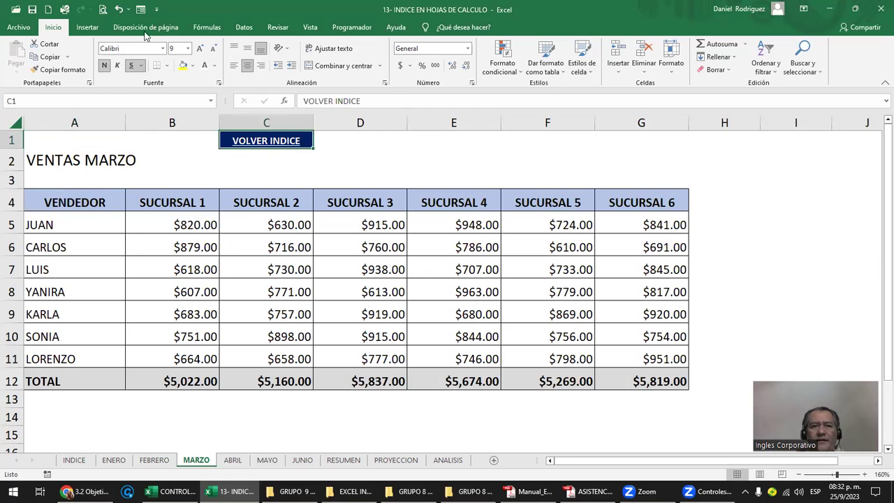
left_click(88, 27)
left_click(766, 60)
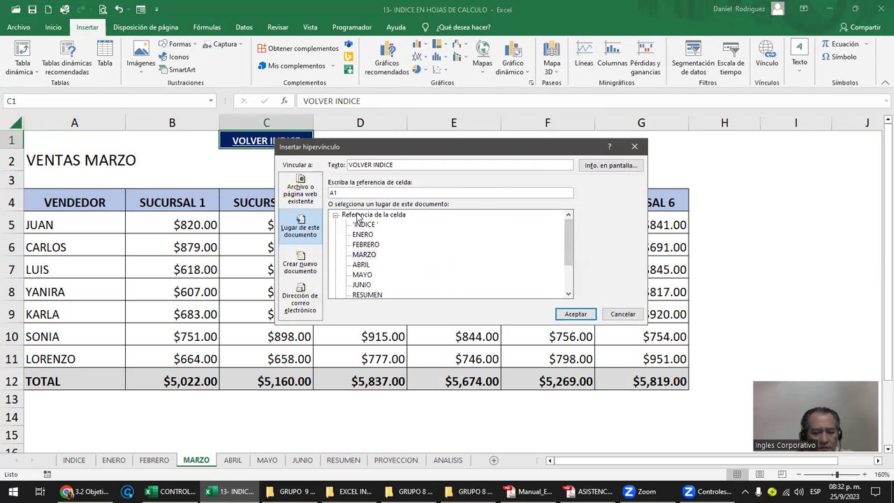
type("D8")
key("Delete")
key("Delete")
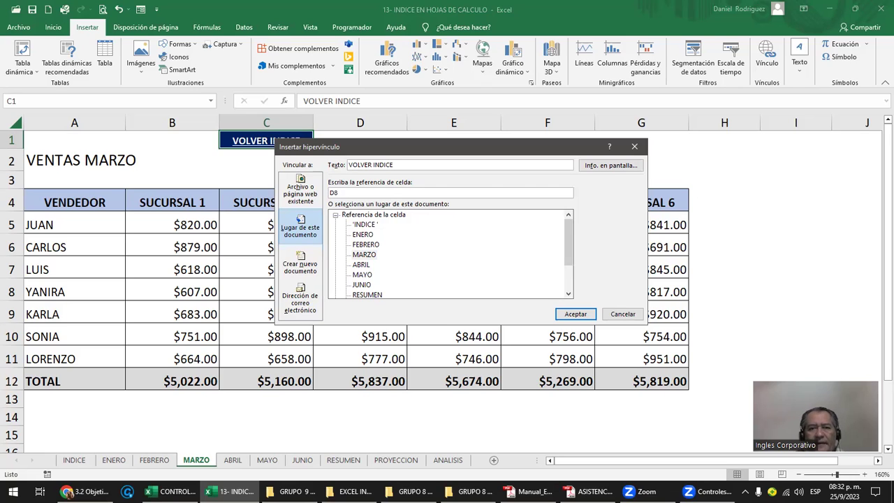
left_click(370, 224)
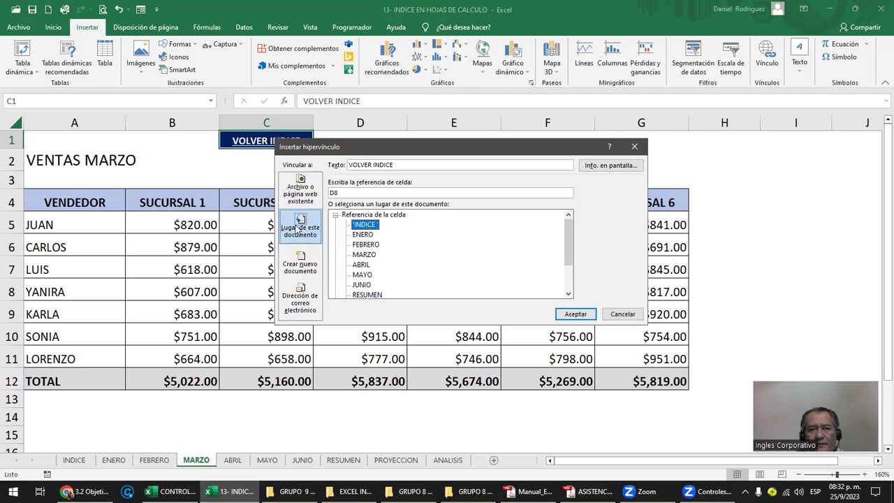
left_click(576, 313)
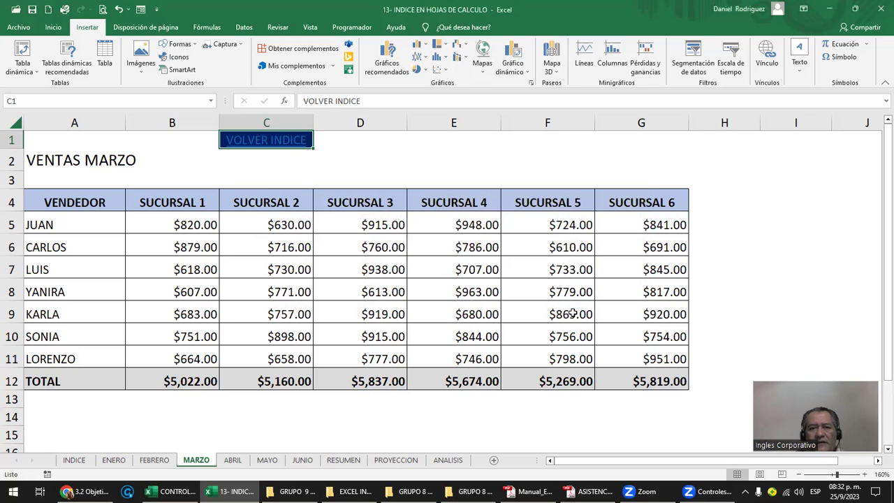
left_click(269, 179)
left_click(266, 143)
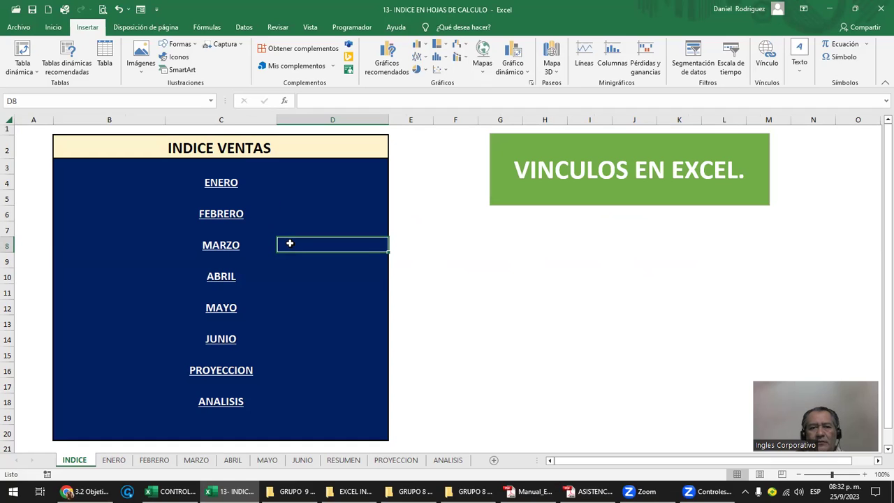
- Open ABRIL, link its VOLVER INDICE cell to INDICE cell D10, and follow it back
left_click(295, 279)
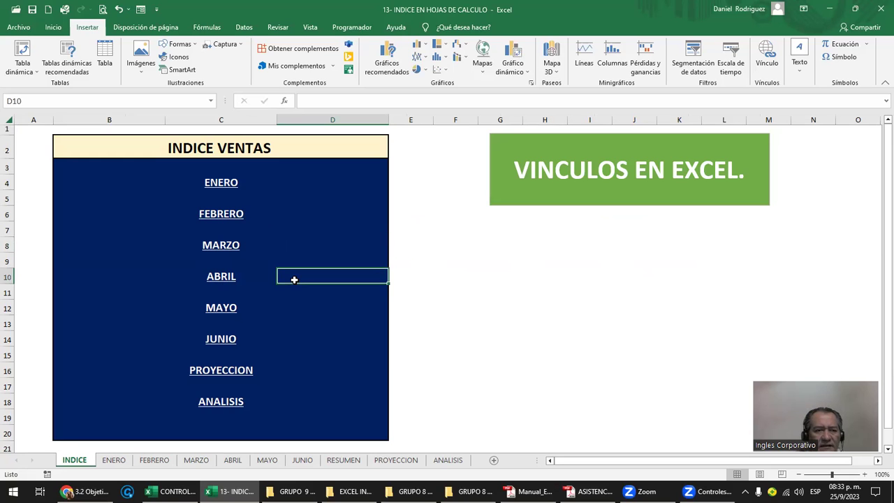
left_click(231, 283)
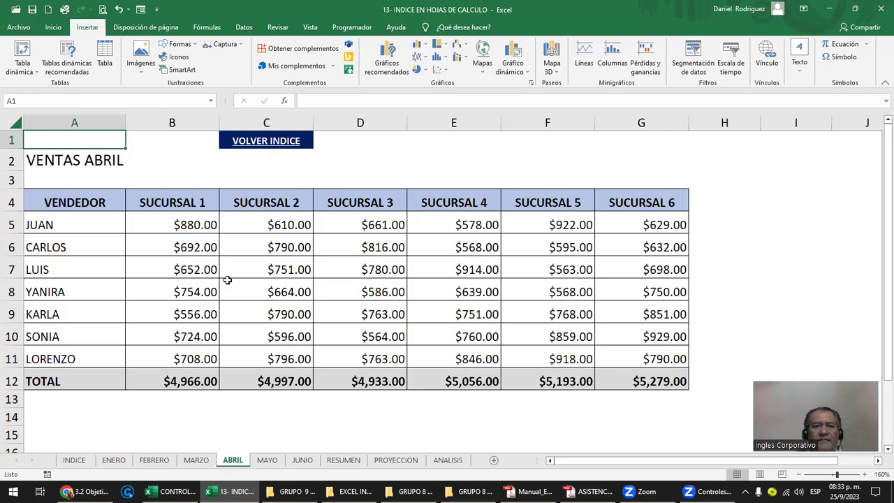
right_click(270, 139)
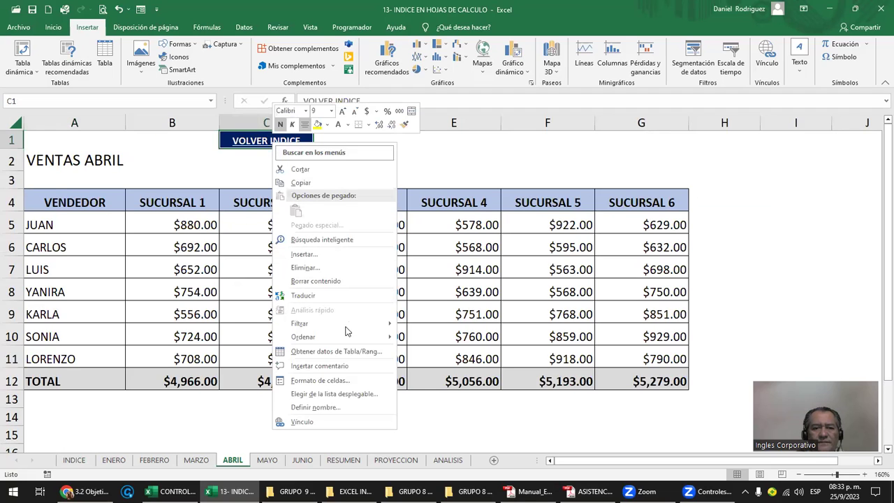
left_click(344, 420)
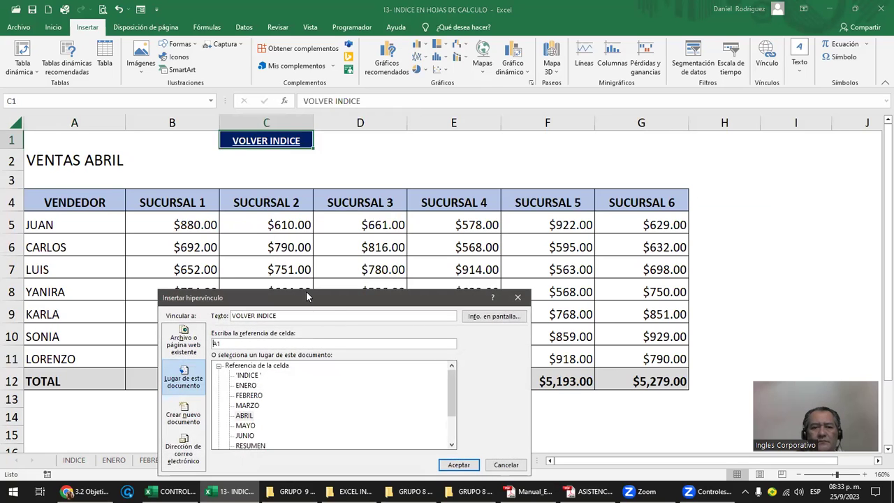
left_click_drag(306, 296, 387, 208)
type("D10")
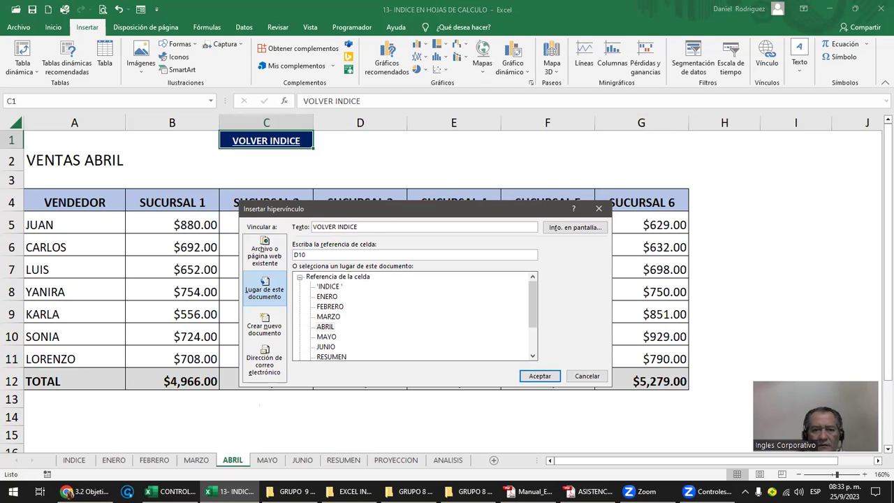
left_click(337, 287)
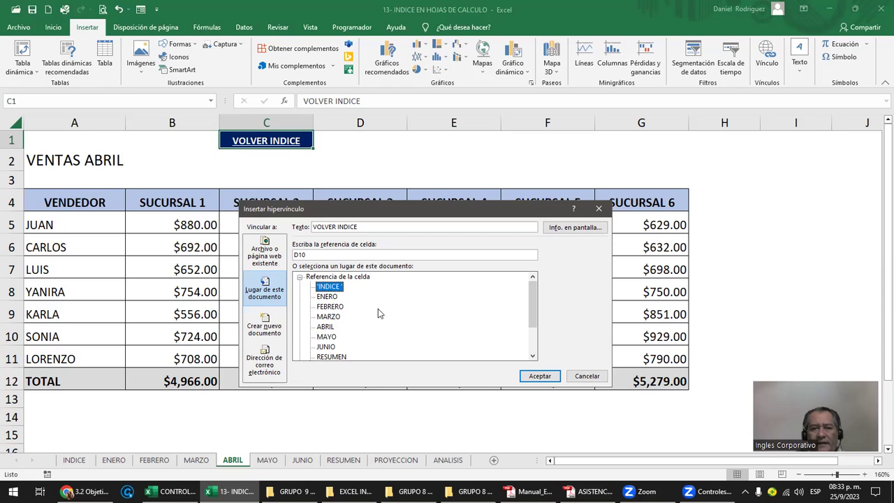
left_click(538, 377)
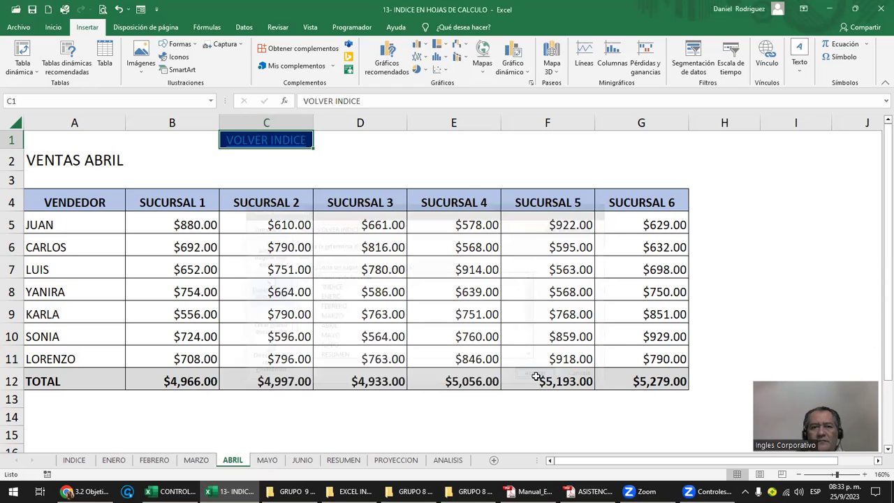
left_click(280, 147)
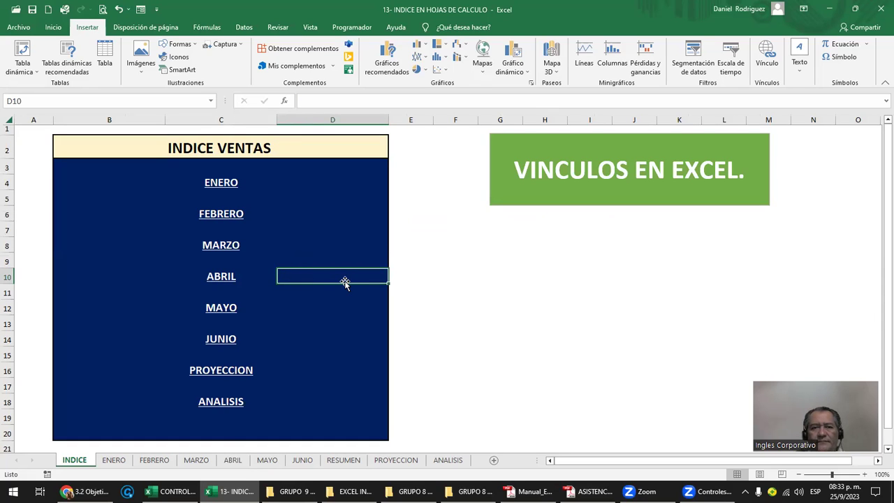
- Open MAYO, link its VOLVER INDICE cell to INDICE cell D12, and follow it back
left_click(221, 308)
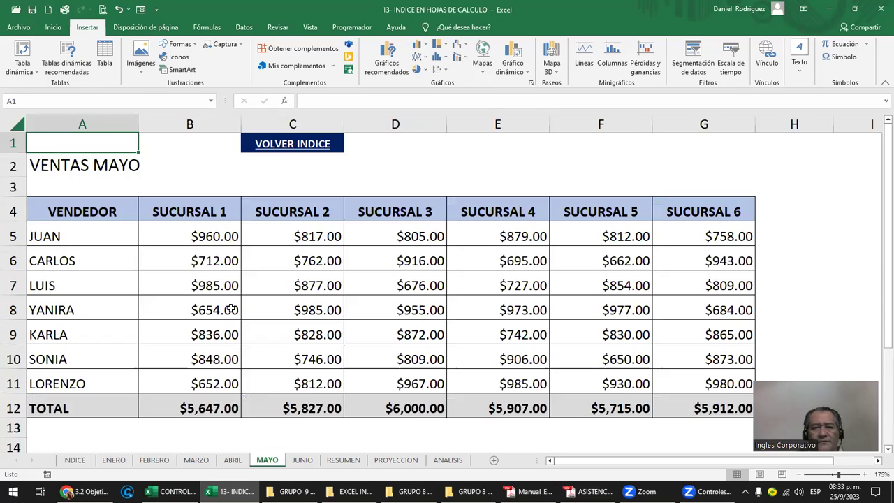
right_click(279, 148)
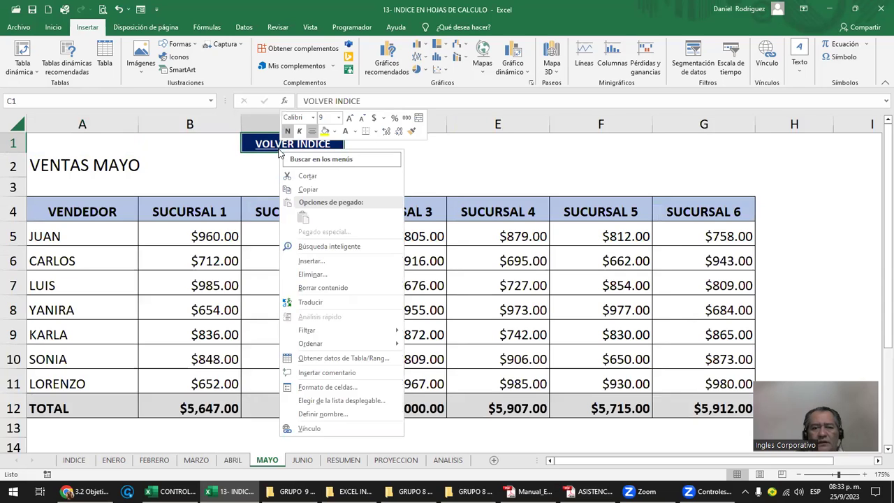
left_click(358, 428)
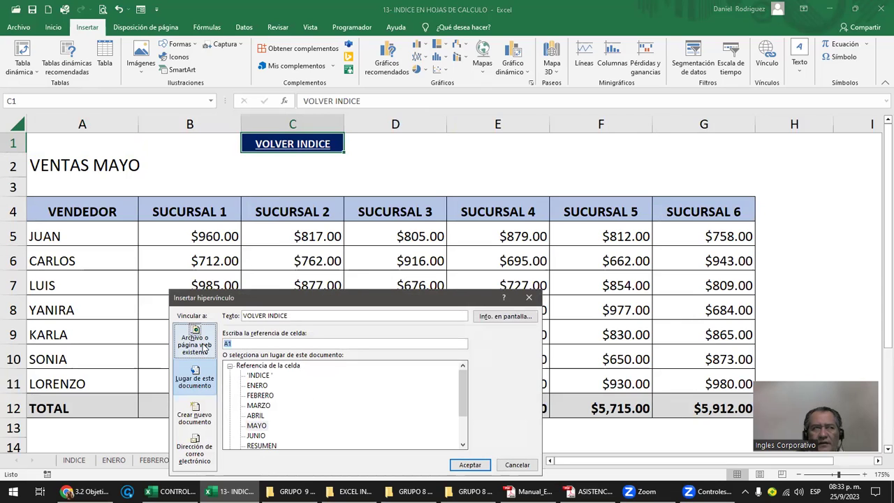
type("D12")
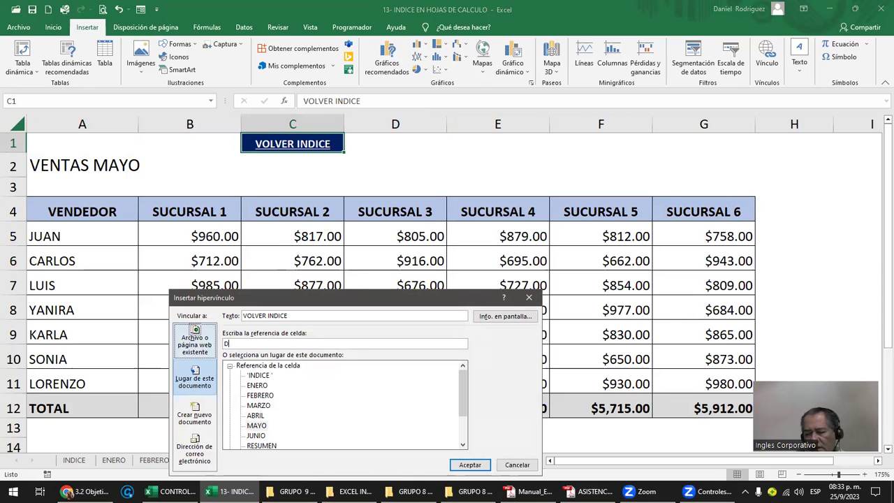
left_click(260, 376)
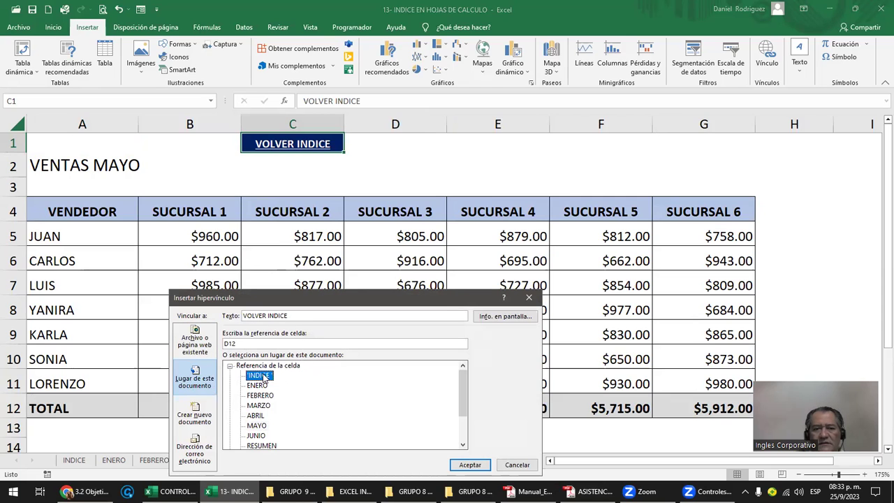
left_click(470, 464)
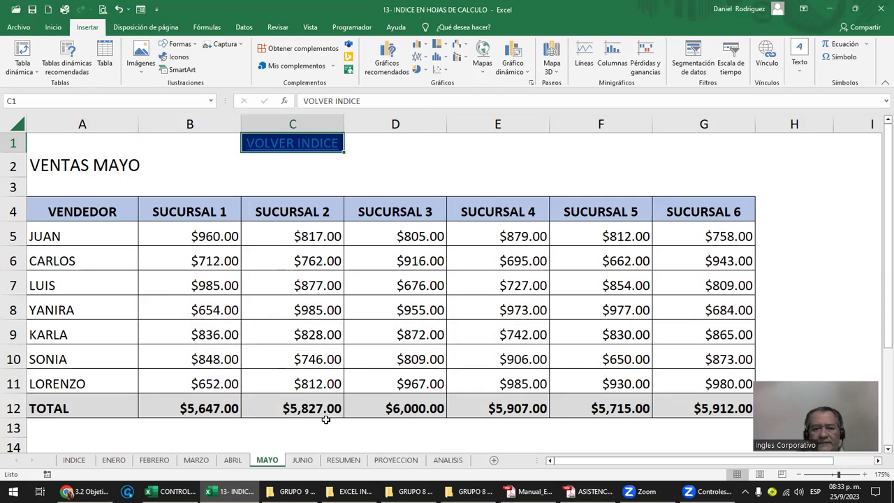
left_click(298, 145)
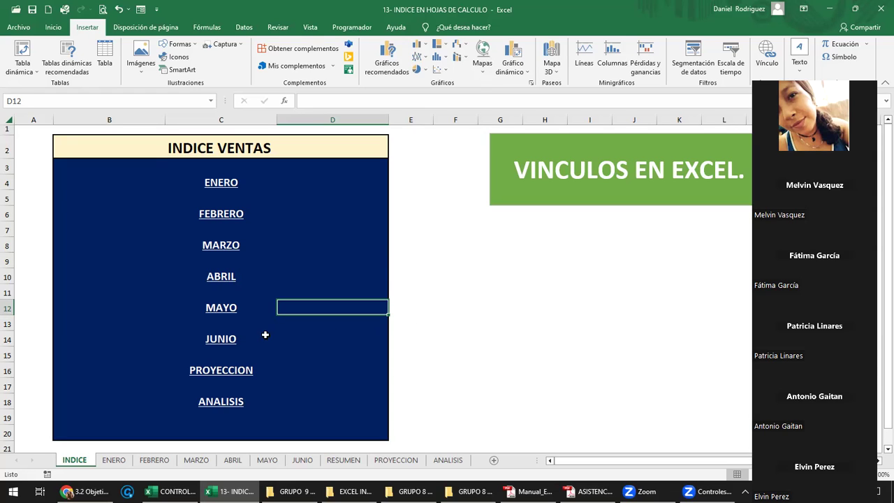
- Link JUNIO's VOLVER INDICE cell to INDICE cell D14, test it, then reopen ENERO
left_click(227, 340)
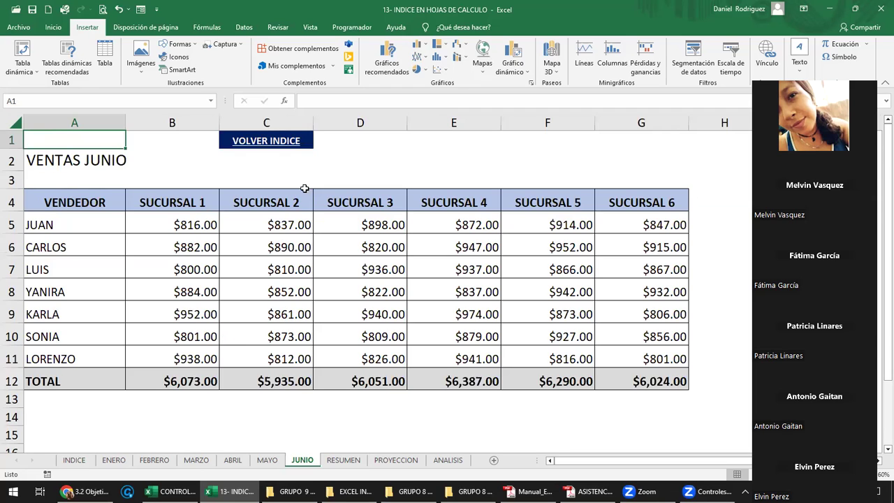
right_click(280, 142)
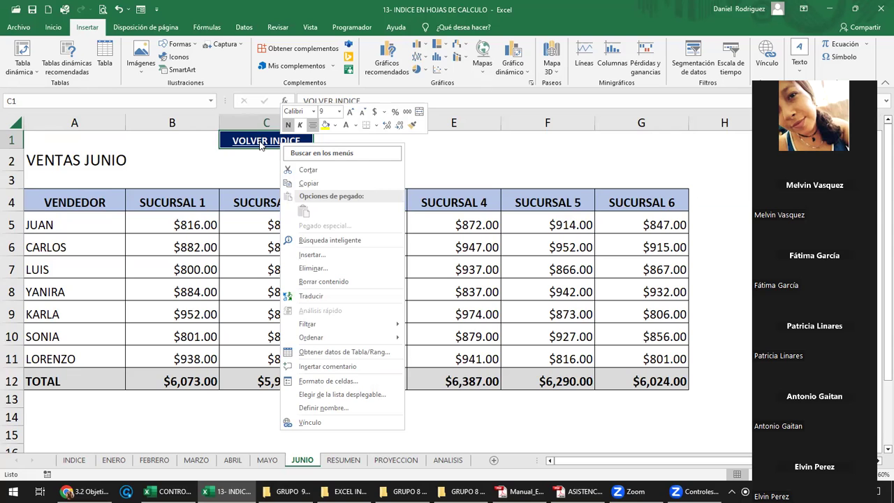
right_click(262, 143)
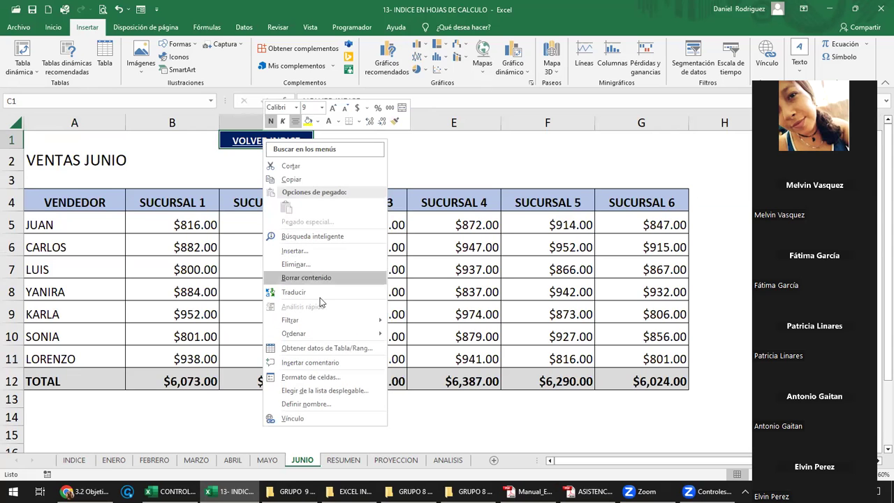
left_click(326, 418)
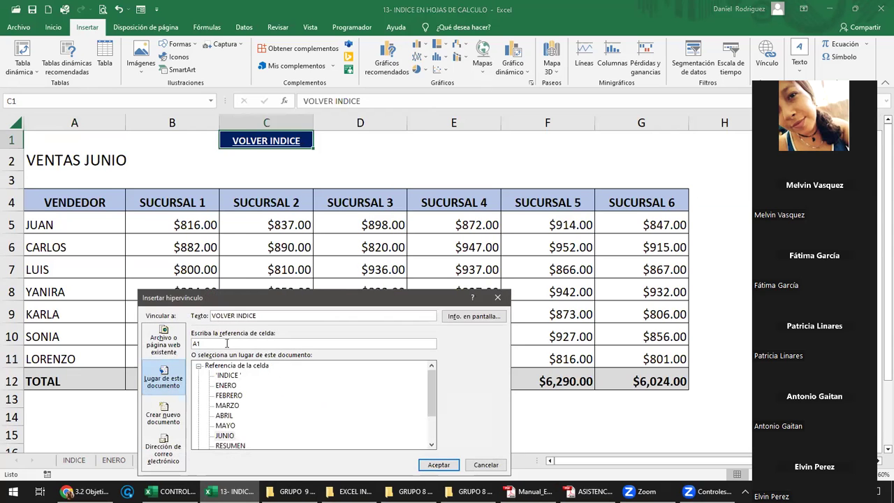
left_click_drag(232, 293, 334, 206)
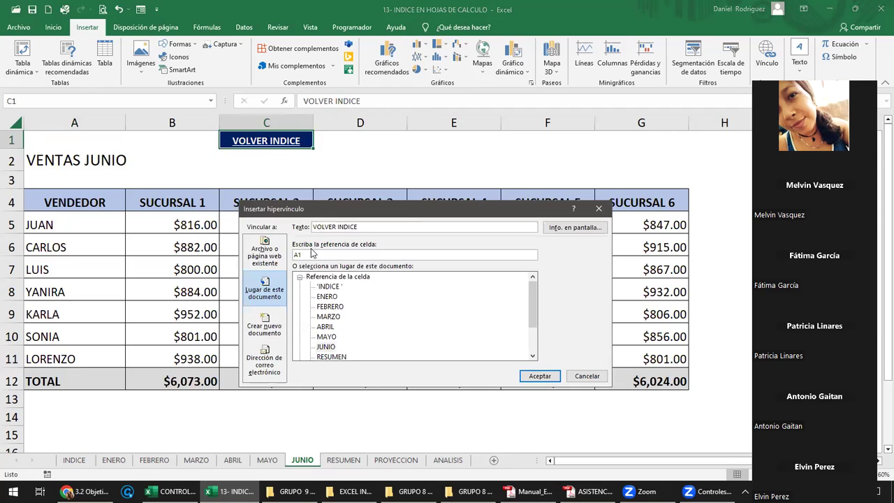
type("D")
left_click(333, 287)
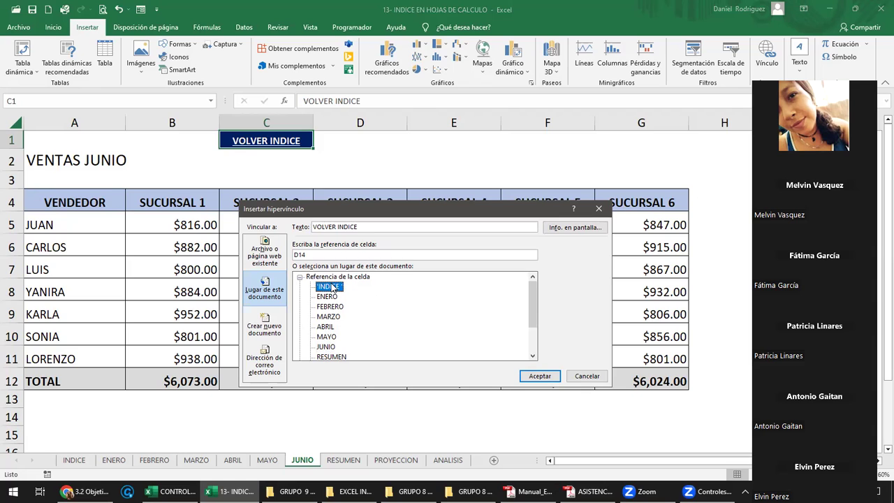
left_click(539, 375)
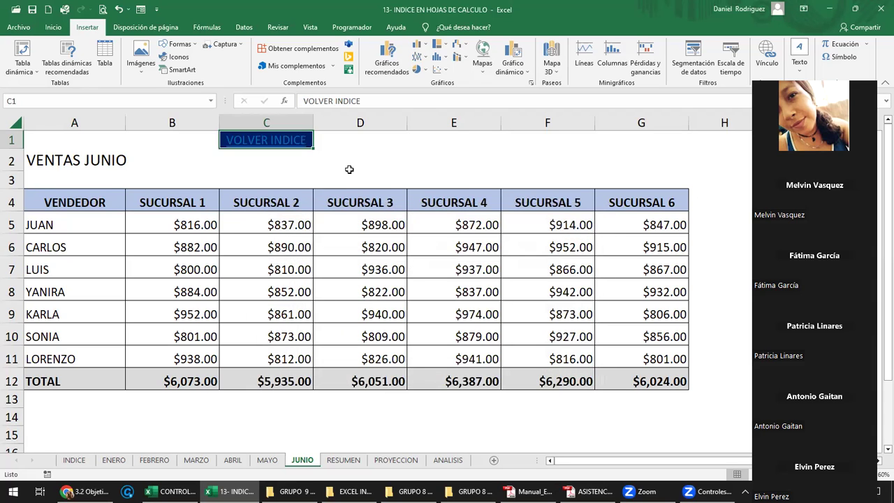
left_click(270, 143)
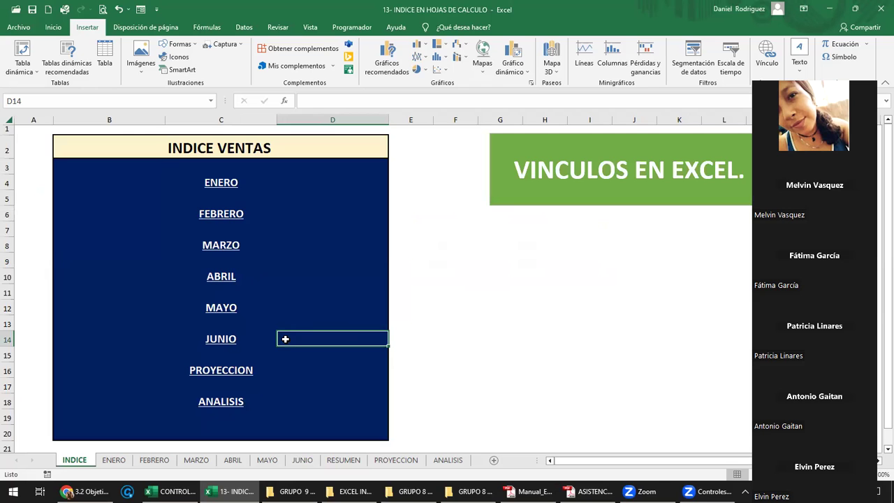
left_click(222, 183)
left_click(286, 143)
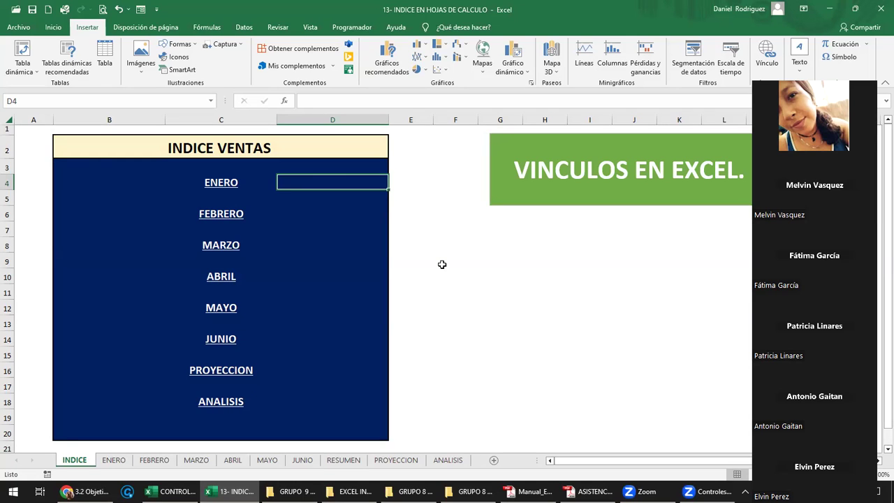
left_click(221, 339)
left_click(280, 143)
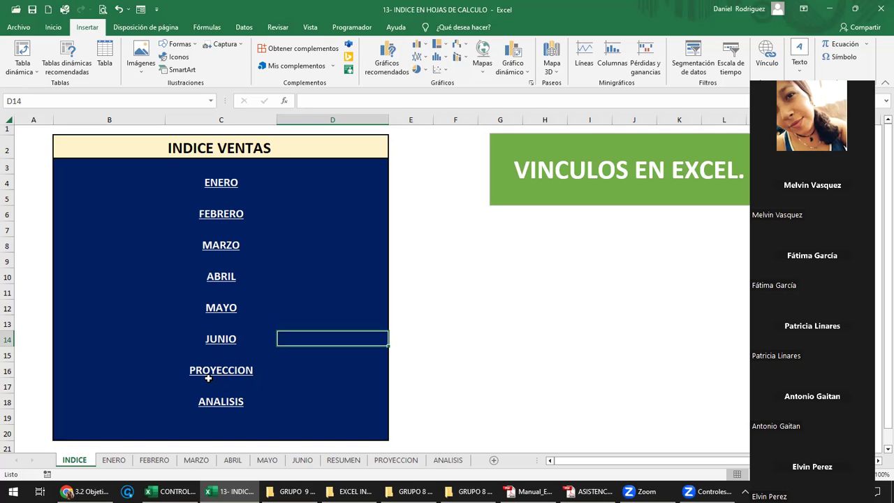
mouse_move(220, 370)
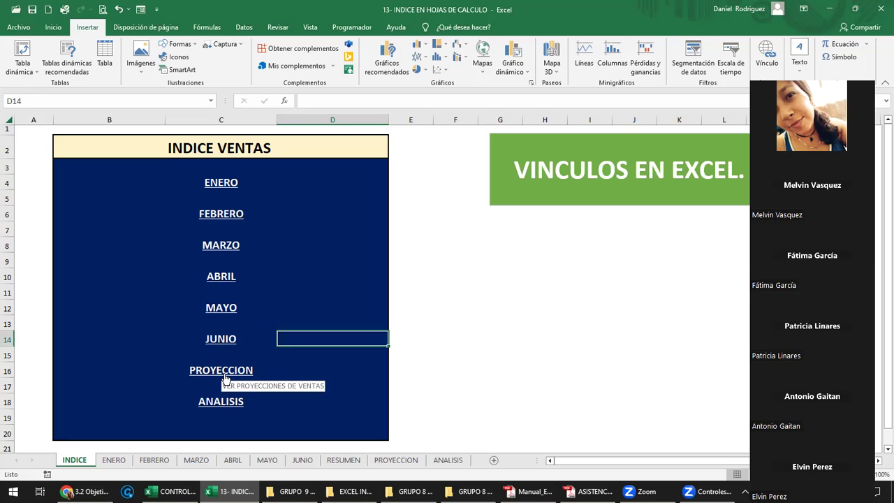
- Open PROYECCION from the index and start a hyperlink on its VOLVER INDICE cell
left_click(226, 375)
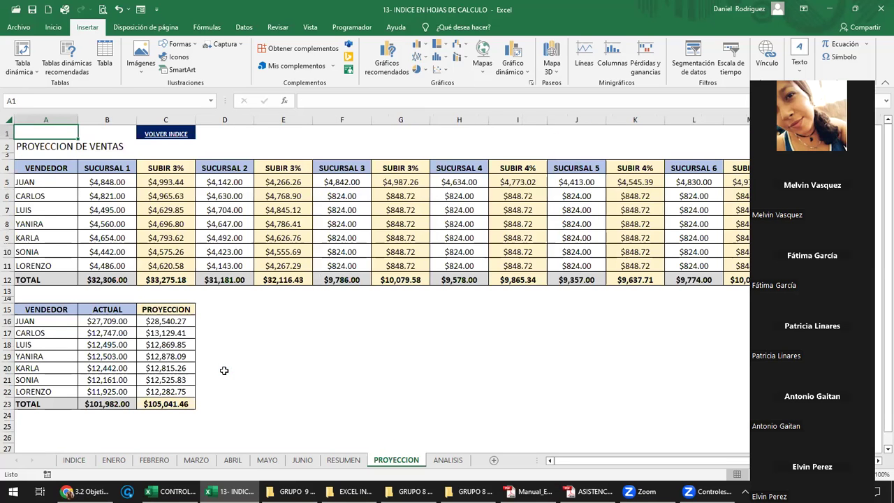
scroll(271, 361, "up", 1)
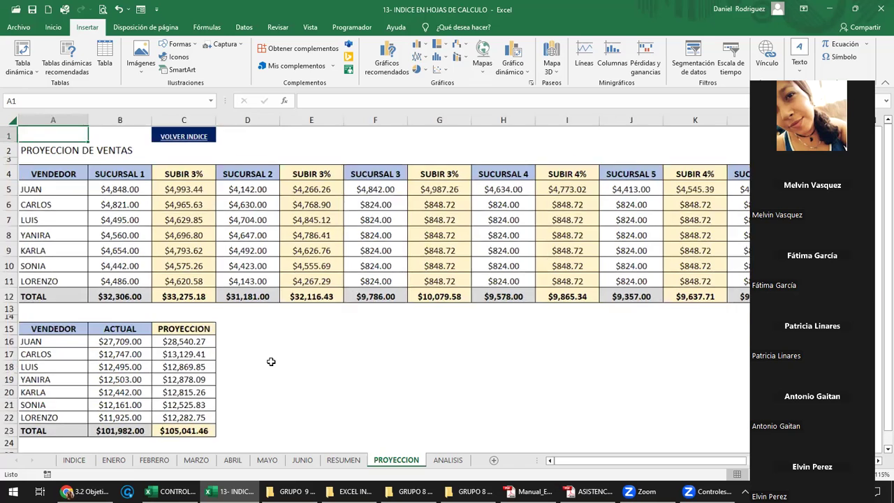
scroll(271, 361, "up", 2)
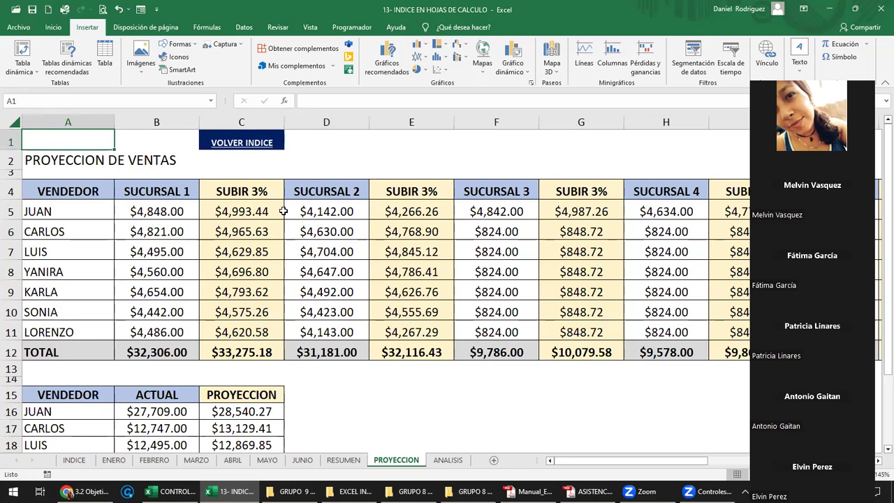
right_click(262, 142)
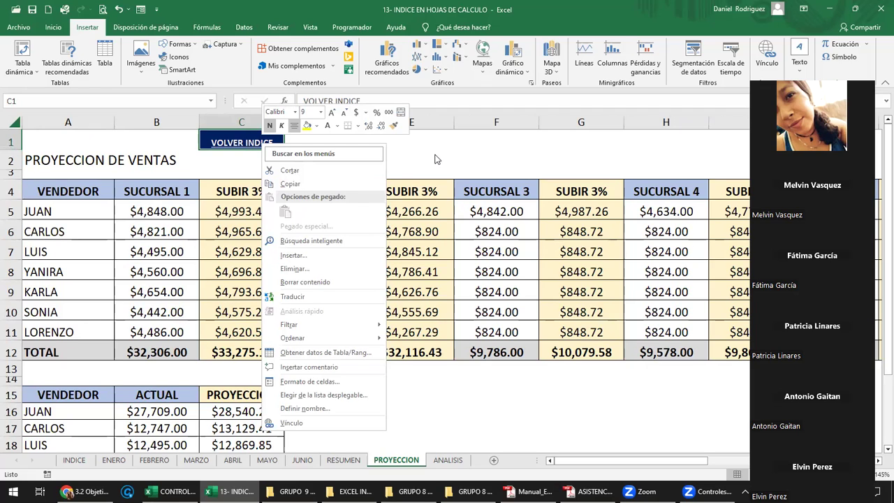
scroll(434, 159, "up", 2)
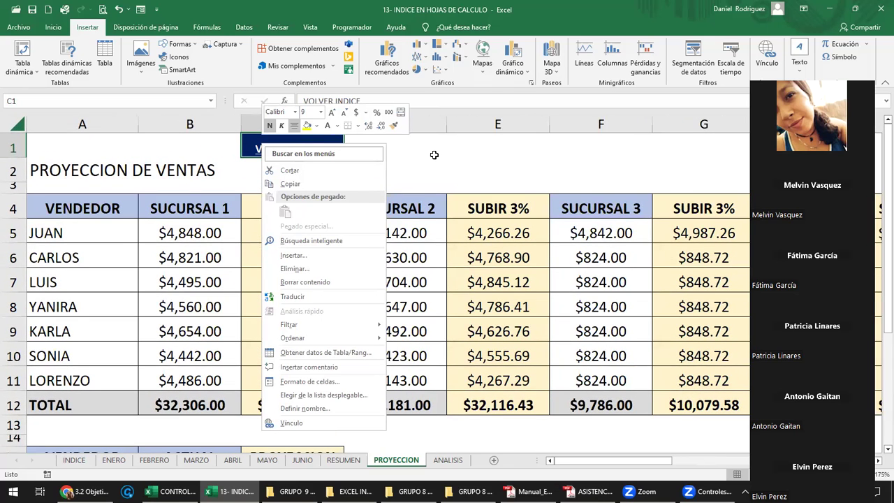
left_click(435, 155)
right_click(296, 147)
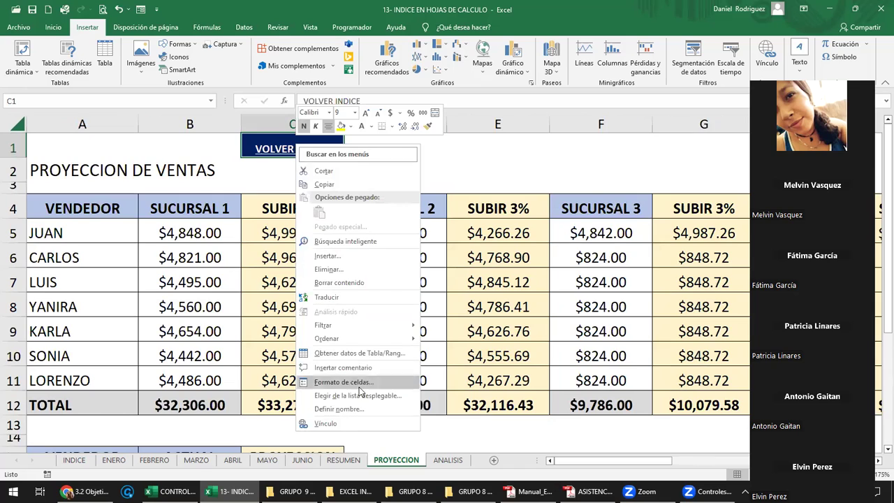
left_click(350, 425)
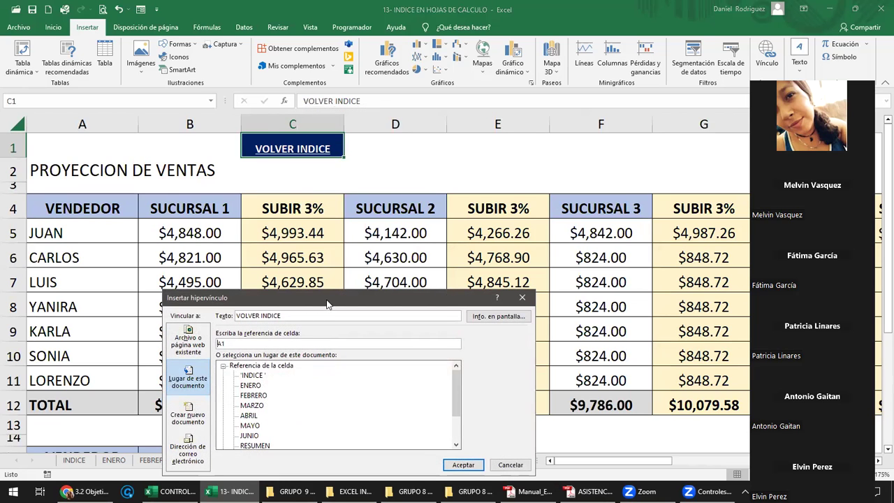
left_click_drag(327, 304, 401, 232)
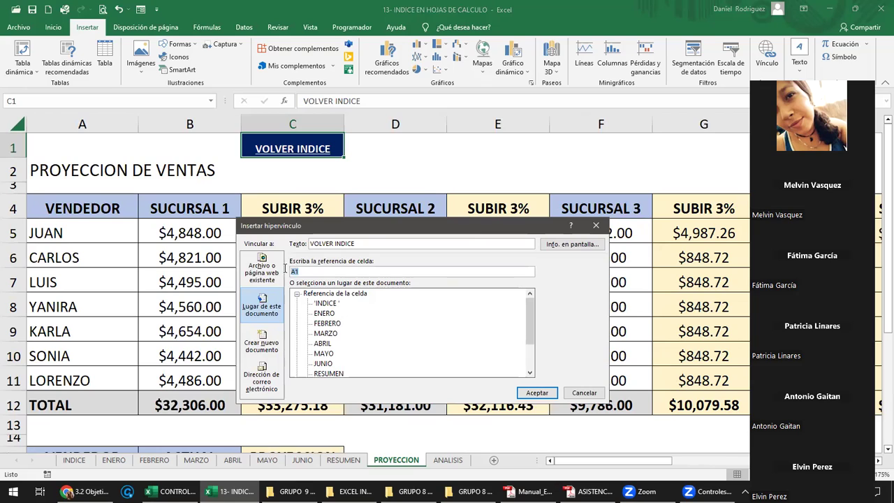
- Point the hyperlink at cell D16 of the INDICE sheet and confirm it
type("D")
left_click_drag(531, 312, 531, 321)
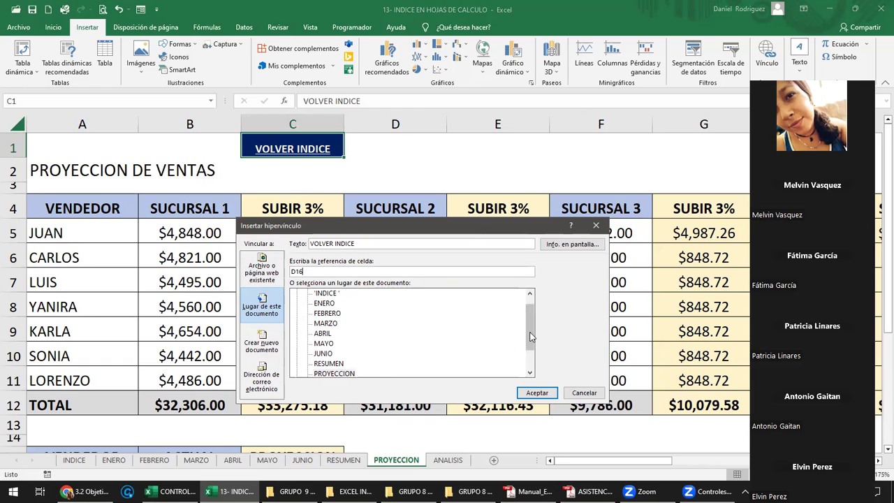
left_click_drag(531, 328, 531, 318)
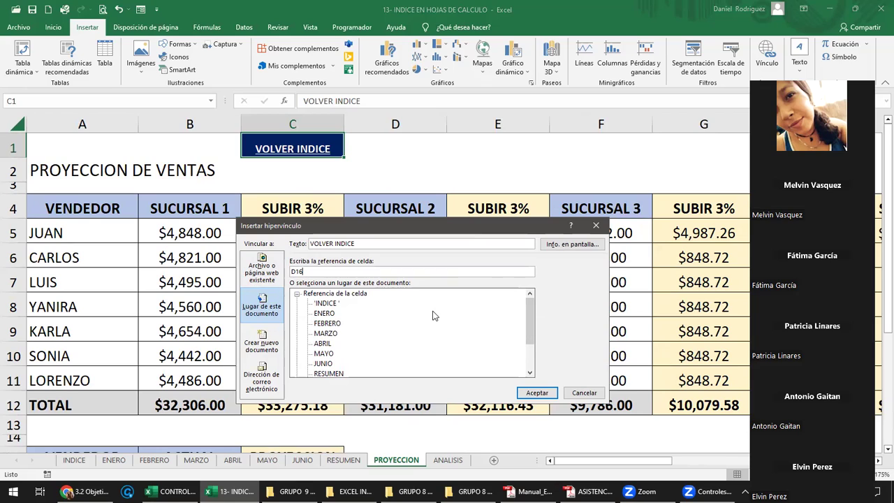
left_click(329, 306)
scroll(531, 324, "down", 1)
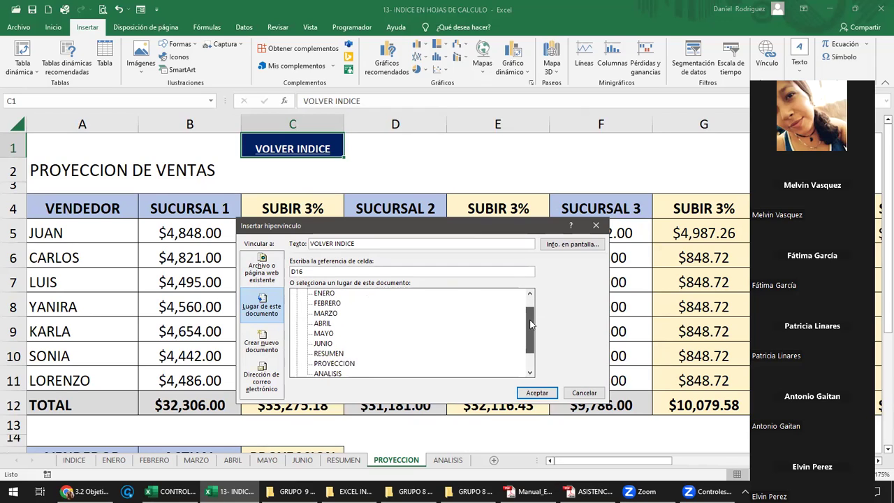
scroll(531, 324, "down", 1)
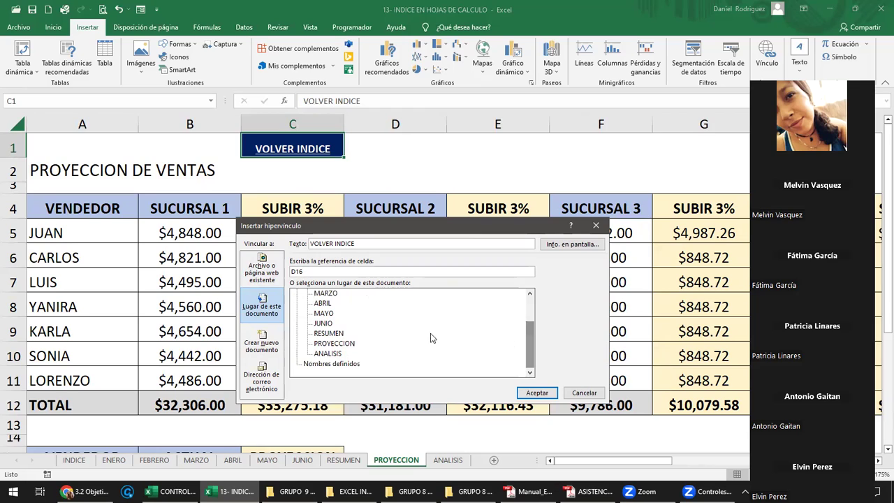
left_click_drag(532, 350, 534, 309)
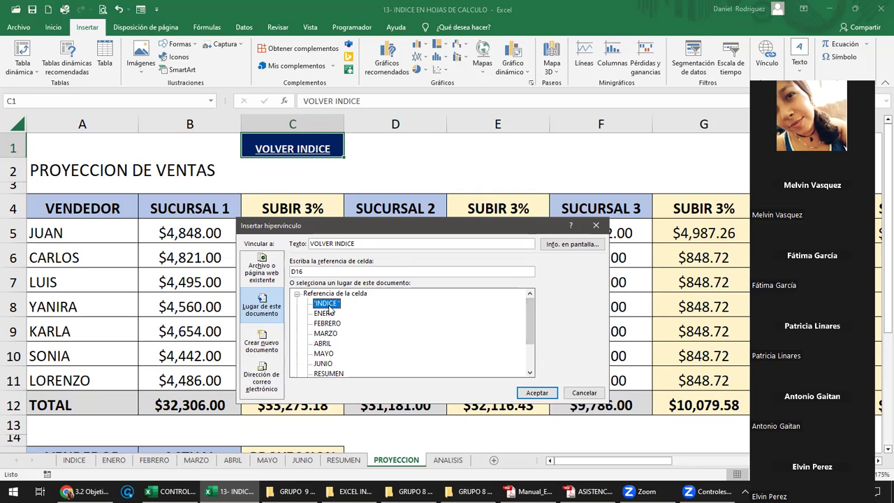
left_click(537, 393)
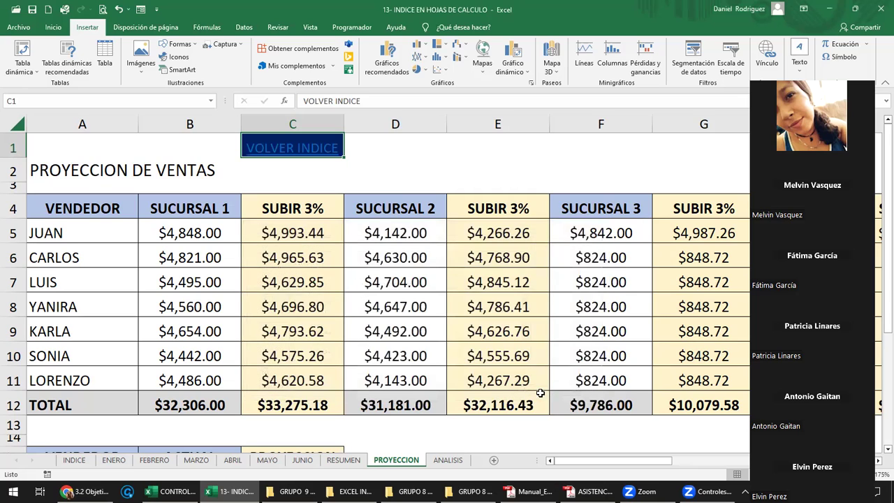
- Follow the VOLVER INDICE links on PROYECCION and JUNIO, confirming each returns to INDICE
left_click(291, 150)
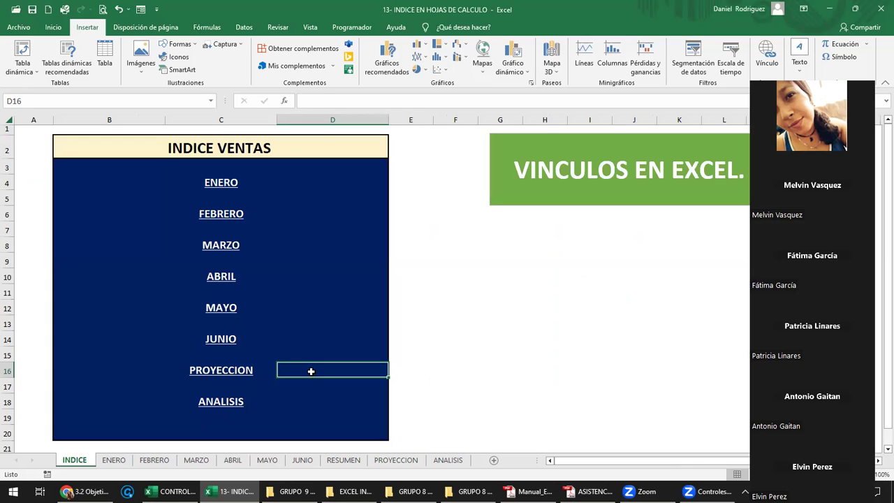
left_click(223, 341)
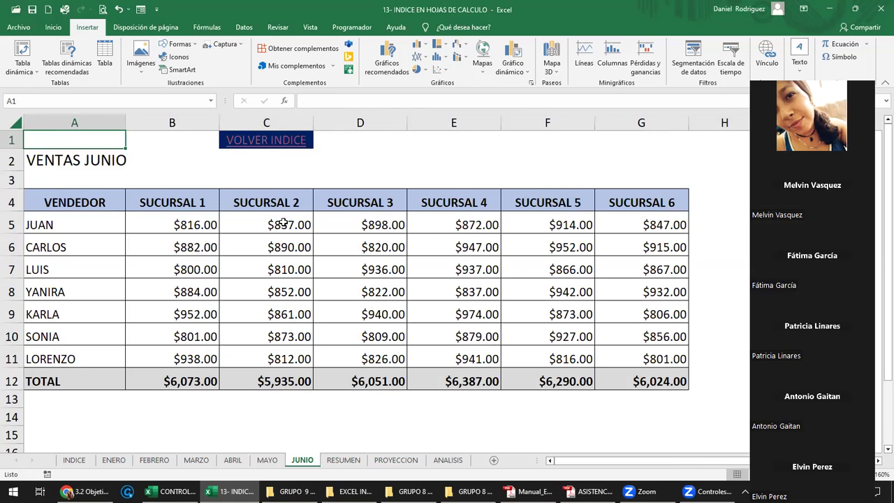
left_click(266, 145)
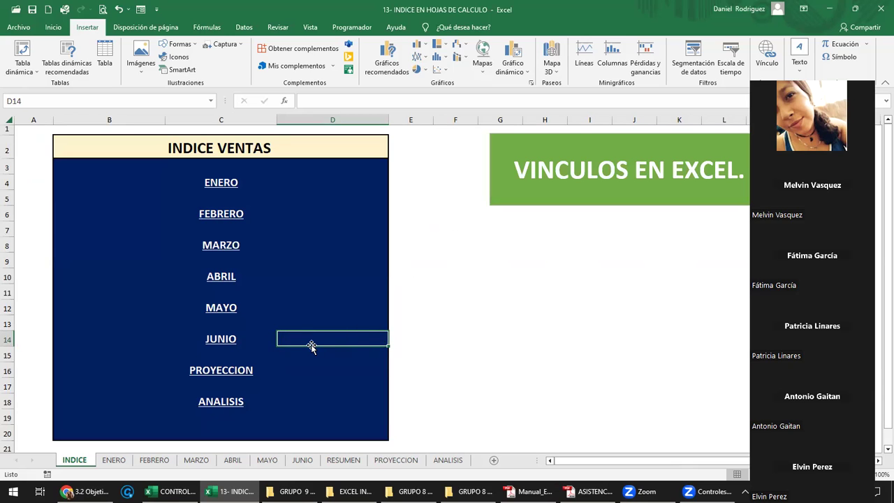
left_click(243, 371)
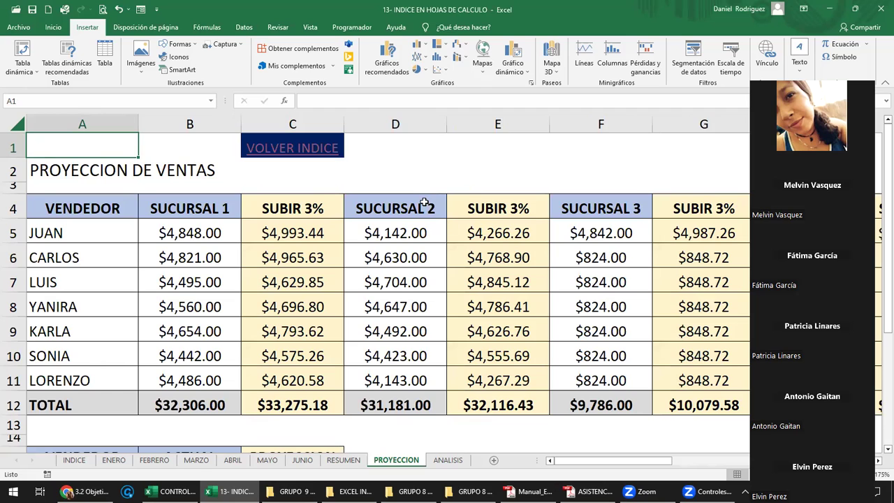
left_click(314, 150)
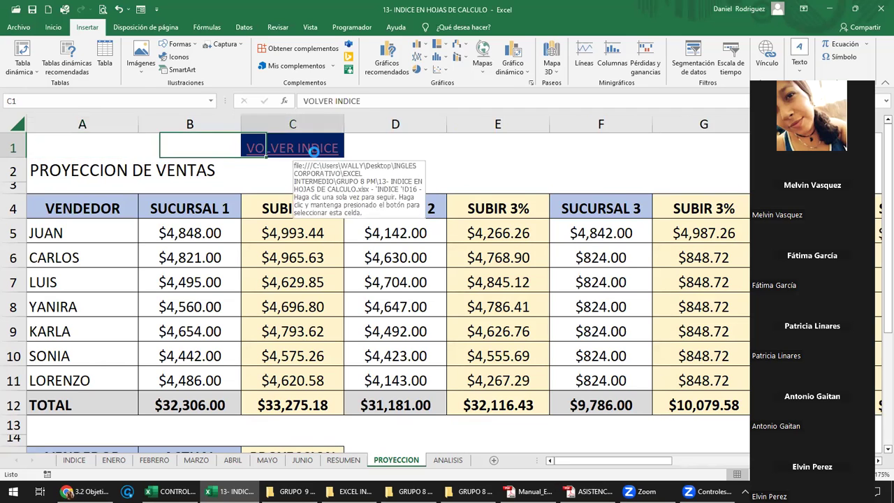
left_click(313, 150)
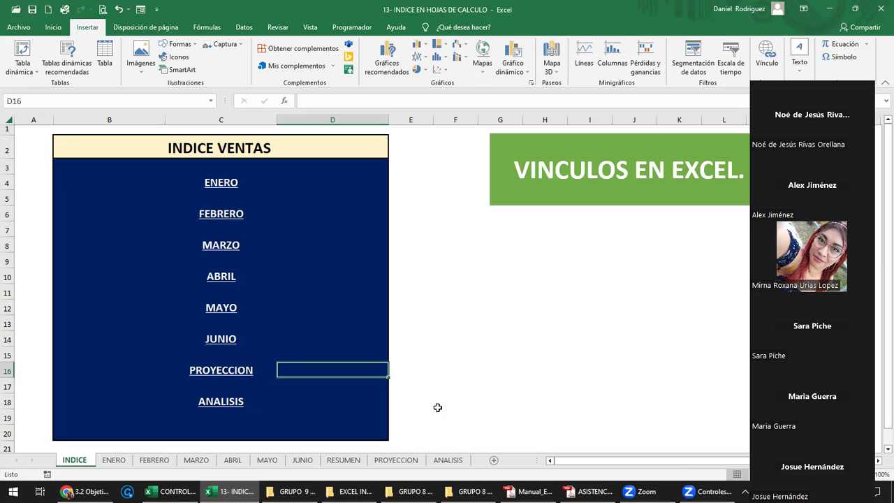
- Open ANALISIS from the index and select its VOLVER INDICE cell C1
left_click(226, 410)
left_click(225, 409)
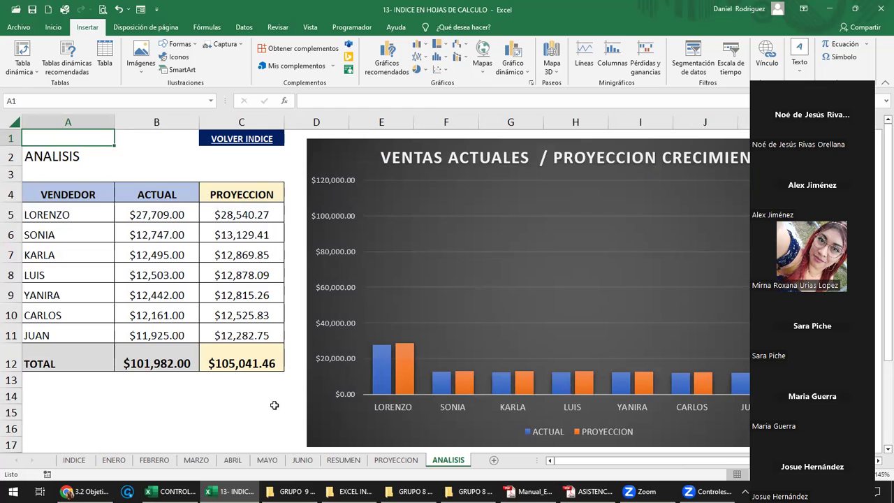
left_click(249, 162)
scroll(249, 162, "up", 2, "ctrl")
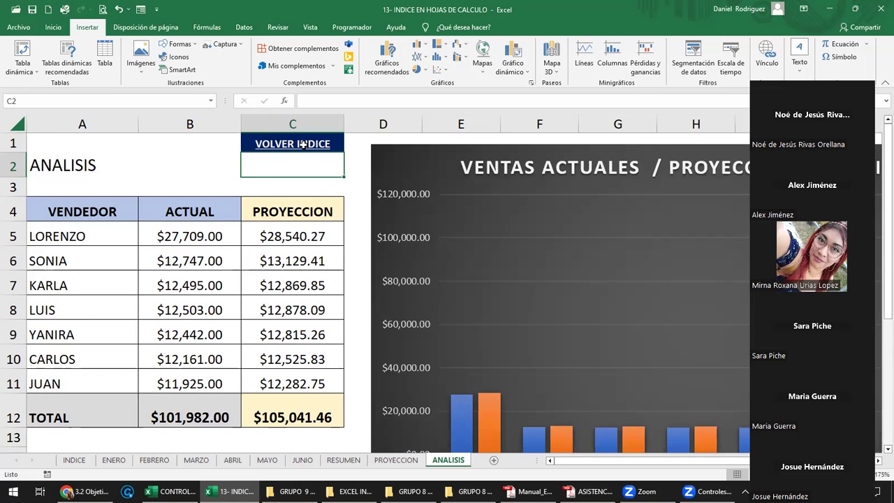
left_click(303, 144)
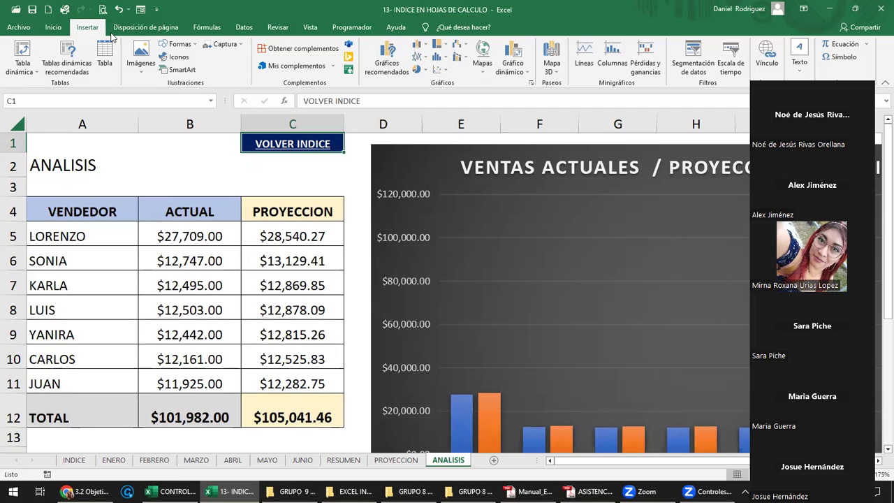
- Hyperlink the ANALISIS VOLVER INDICE cell to cell D18 on the INDICE sheet
left_click(766, 52)
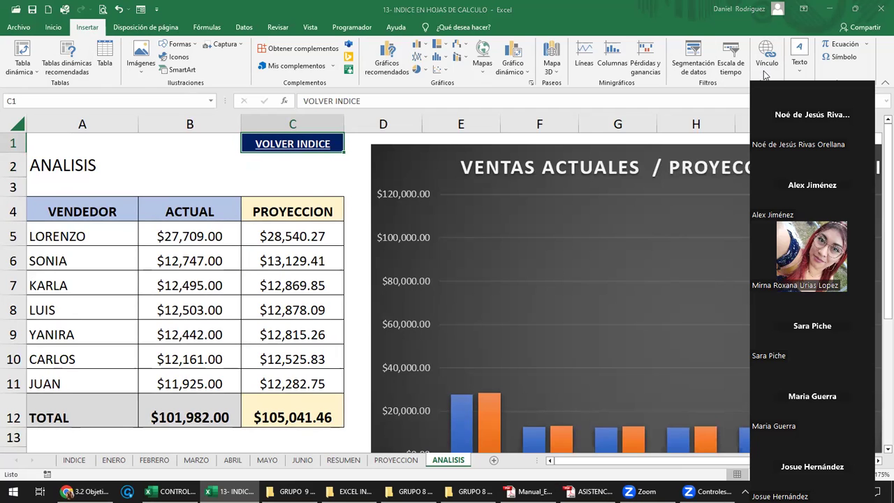
left_click_drag(509, 150, 535, 171)
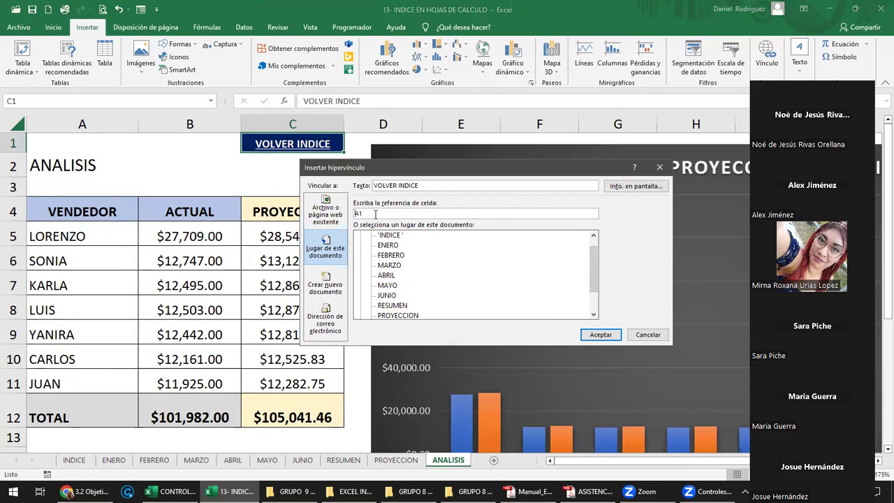
left_click_drag(377, 214, 351, 216)
type("D1")
type("8")
left_click(594, 300)
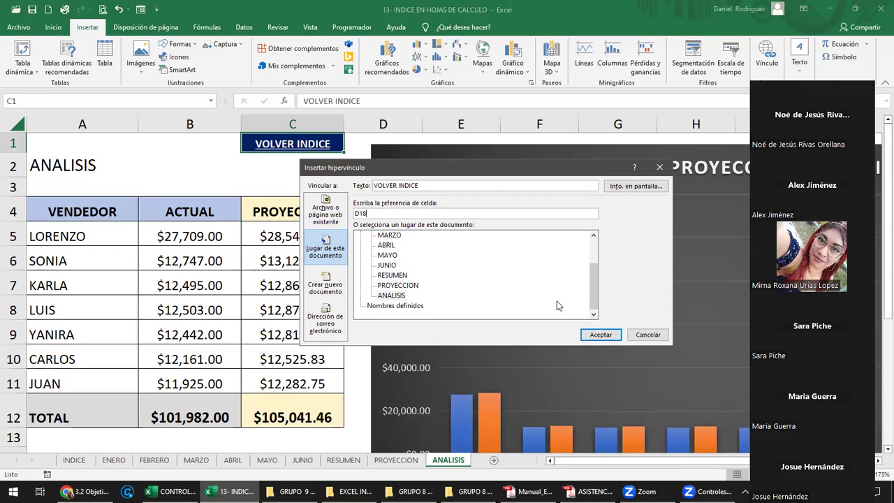
scroll(556, 283, "up", 1)
scroll(553, 259, "up", 1)
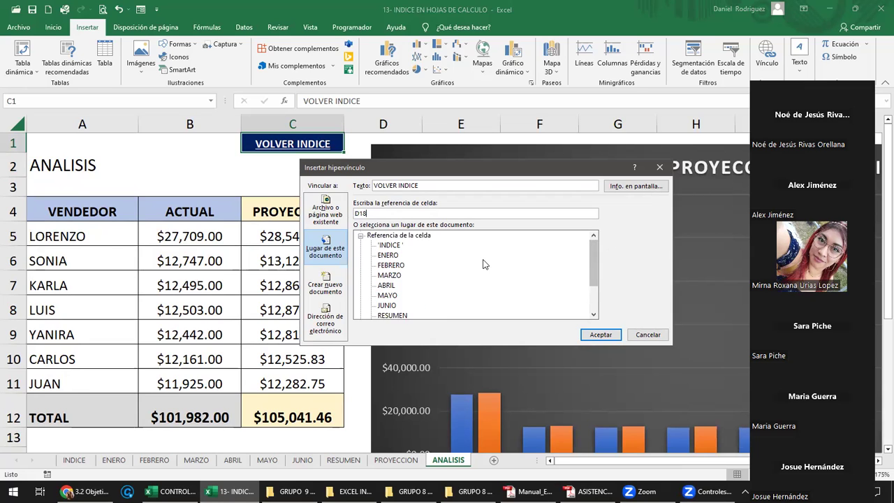
left_click(390, 246)
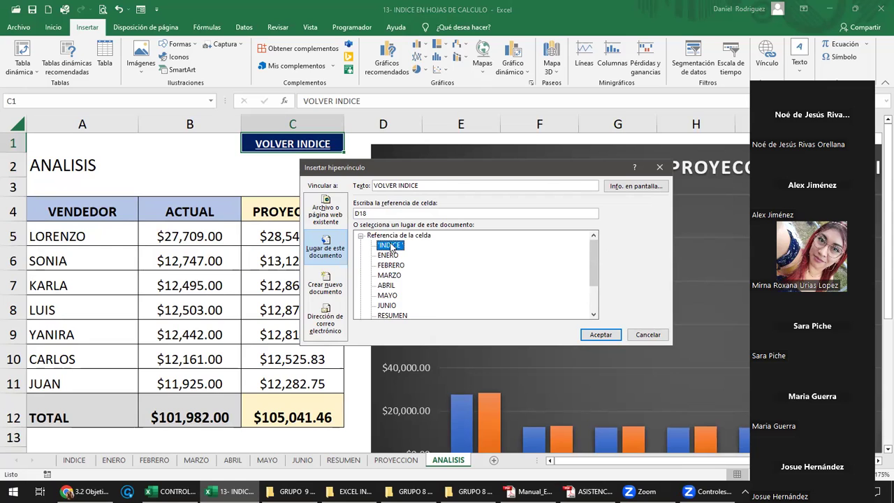
left_click(603, 335)
left_click(299, 171)
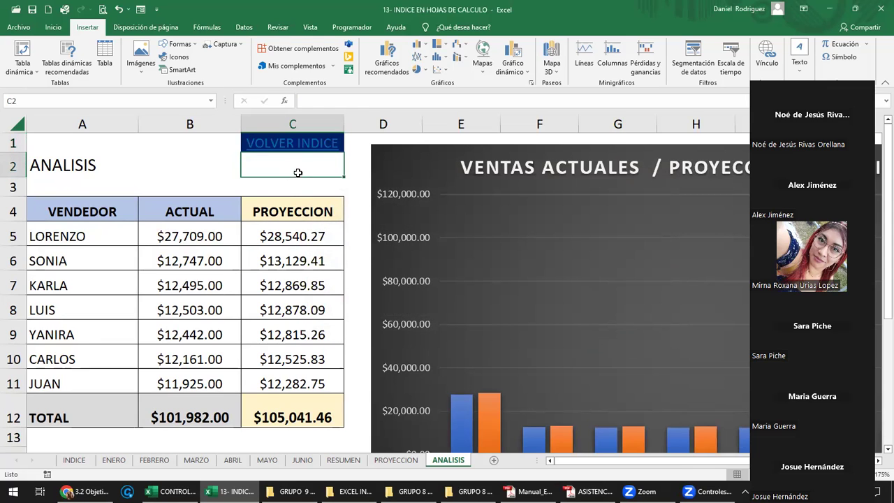
- Follow VOLVER INDICE from ANALISIS back to the index and save the workbook
left_click(301, 143)
left_click(301, 143)
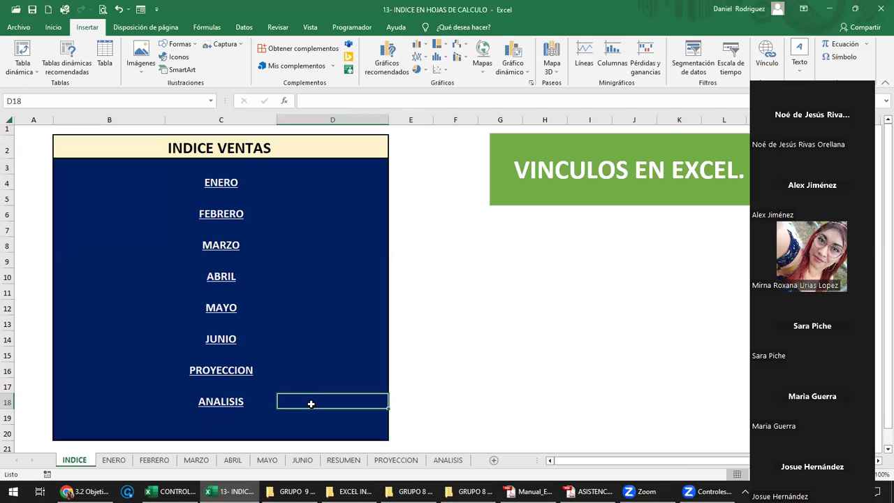
left_click(32, 10)
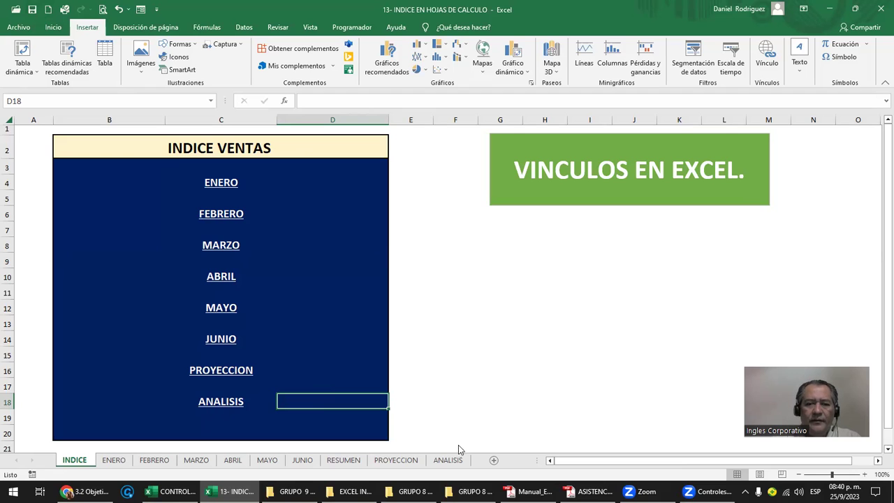
- Open ANALISIS from its index link and return through its VOLVER INDICE link
left_click(225, 410)
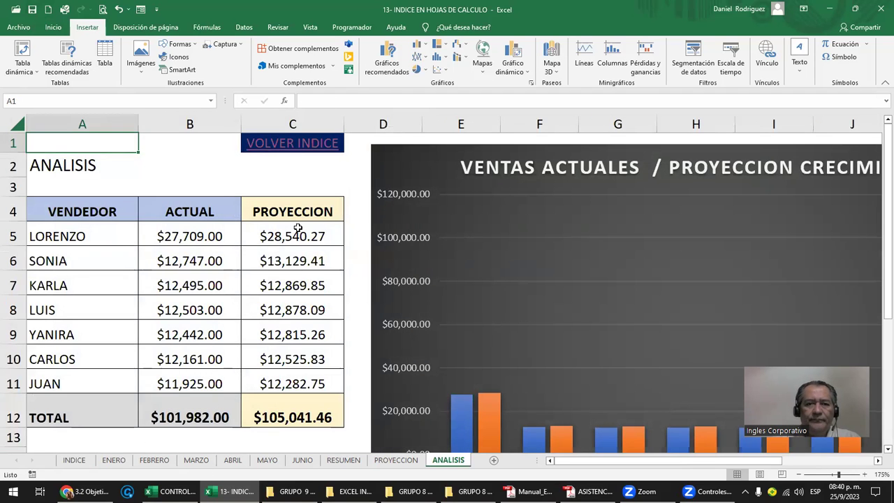
left_click(274, 182)
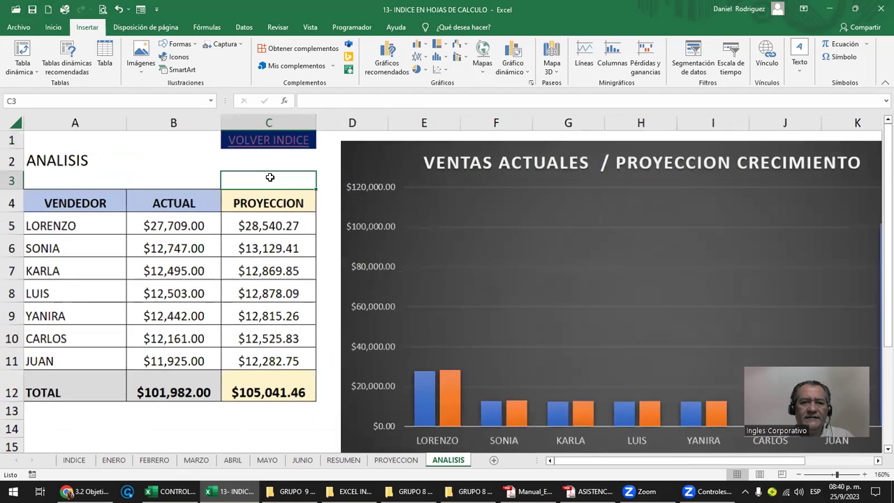
scroll(272, 179, "down", 1)
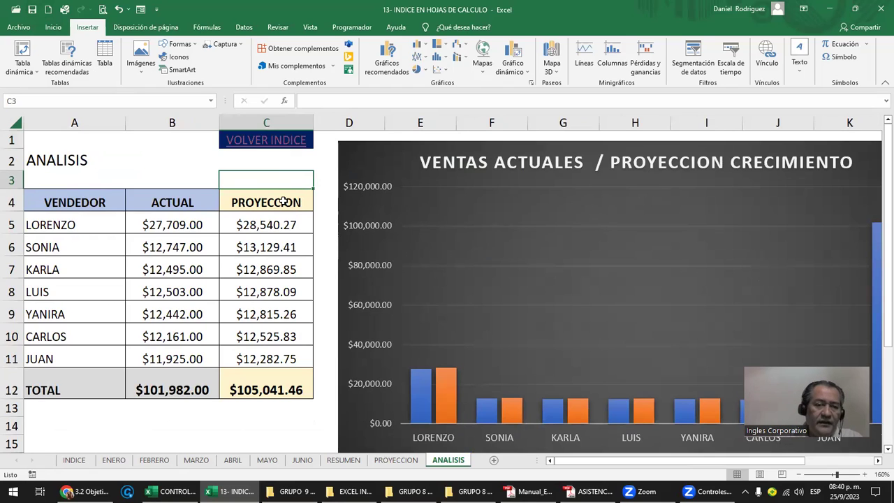
left_click(282, 147)
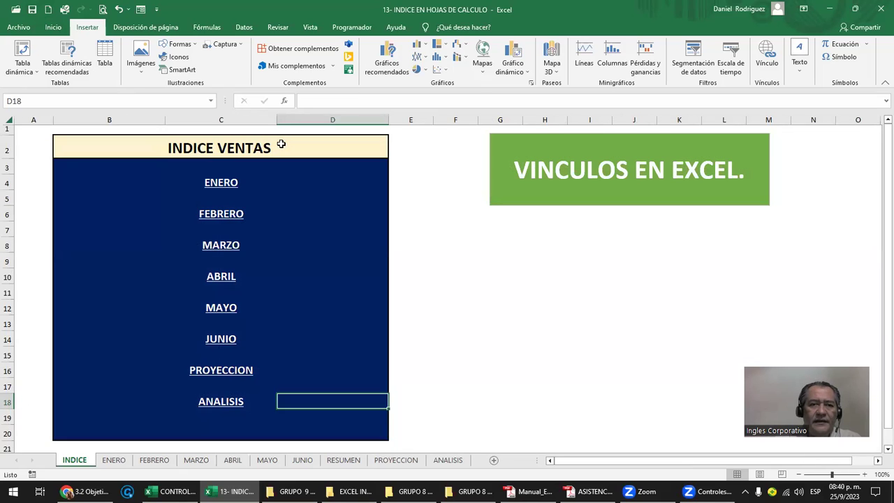
left_click(228, 185)
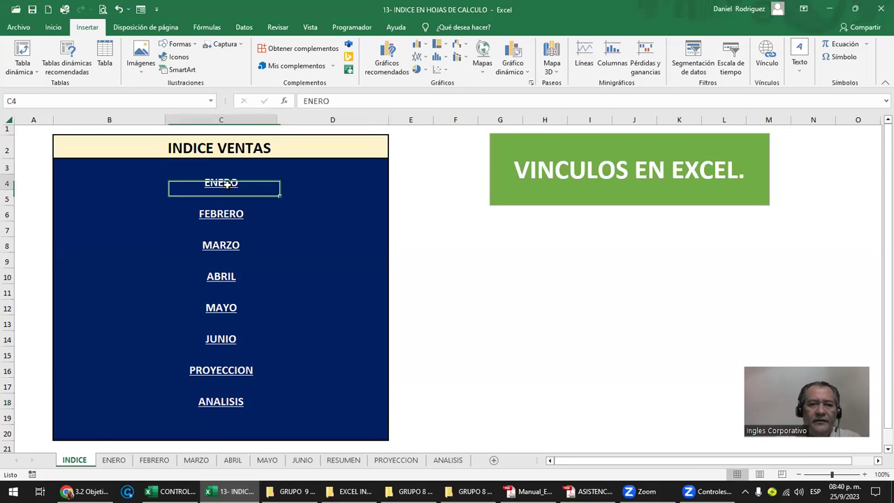
left_click(293, 144)
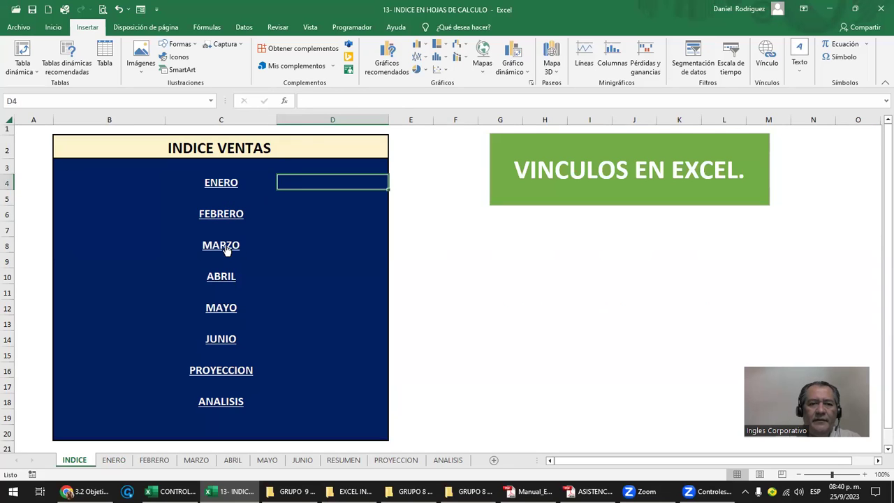
left_click(227, 250)
left_click(287, 142)
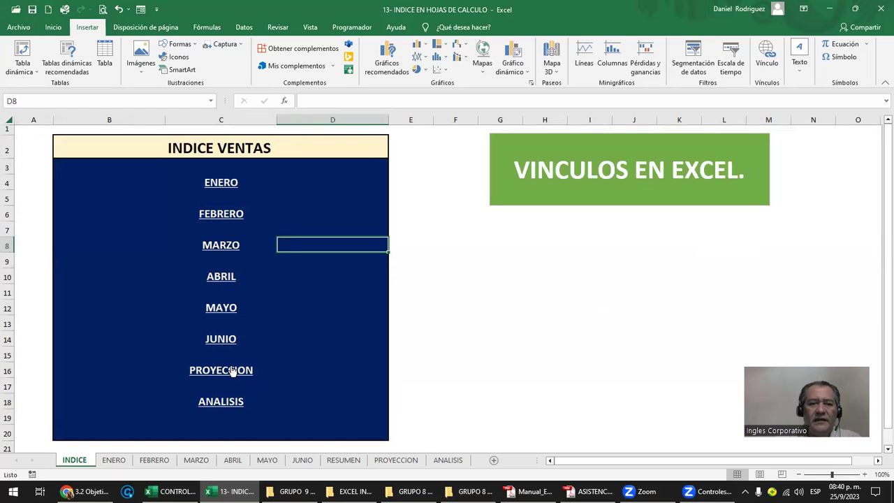
left_click(229, 370)
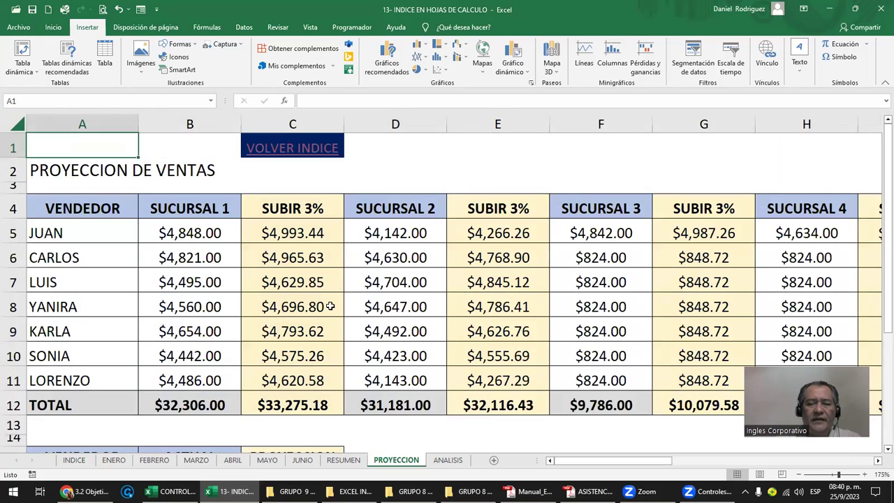
scroll(330, 305, "down", 3)
scroll(330, 305, "down", 1)
scroll(331, 305, "up", 2)
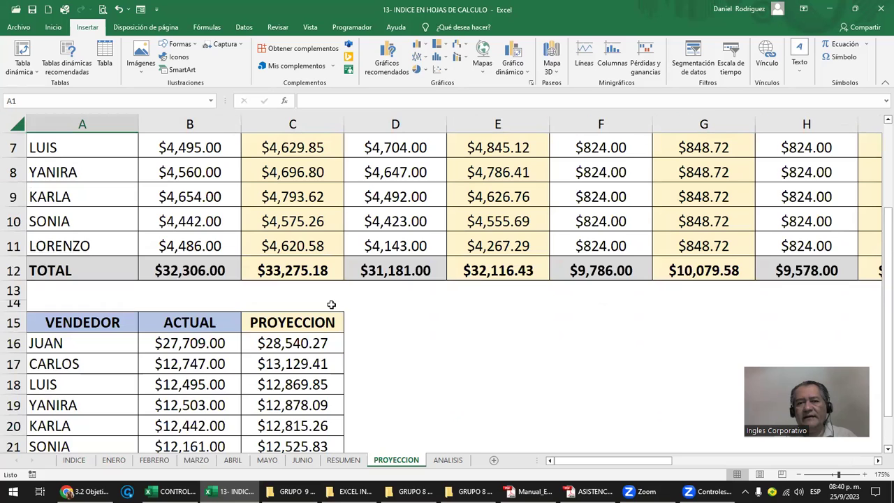
scroll(331, 306, "up", 1)
scroll(331, 305, "up", 1)
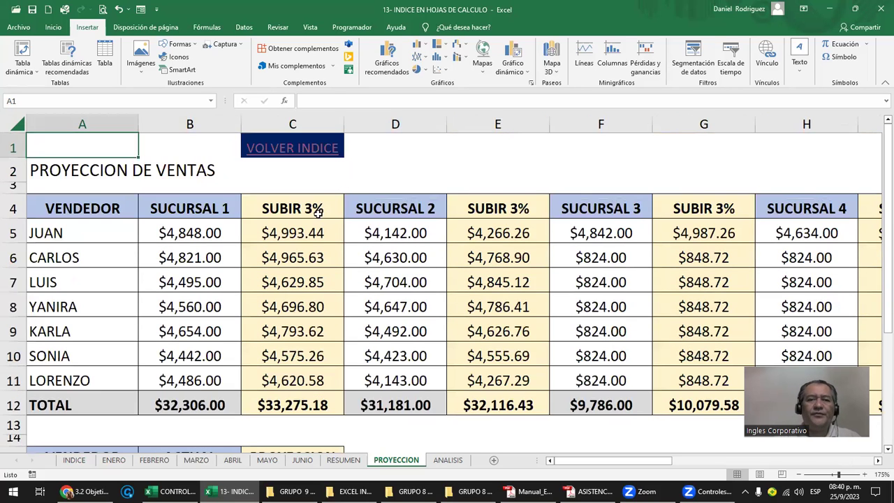
left_click(315, 213)
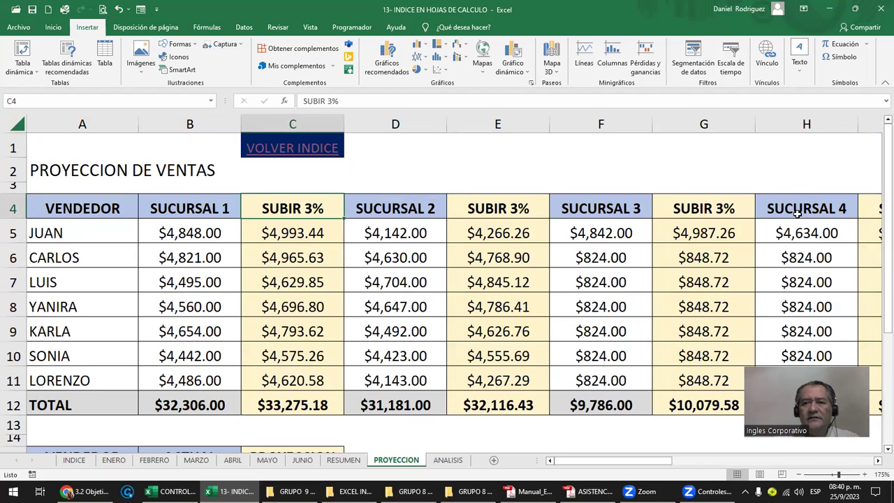
left_click(720, 212)
key("Down")
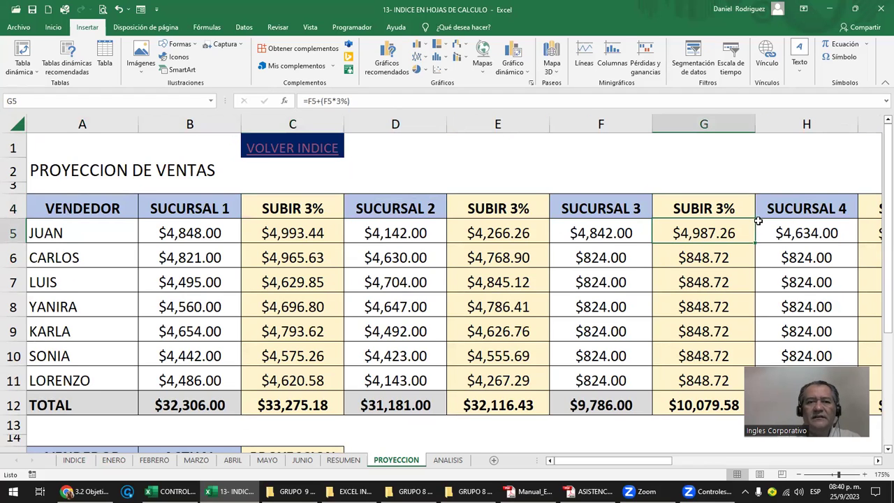
key("Right")
key("Right")
key("Right")
key("Right")
key("Right")
left_click(720, 213)
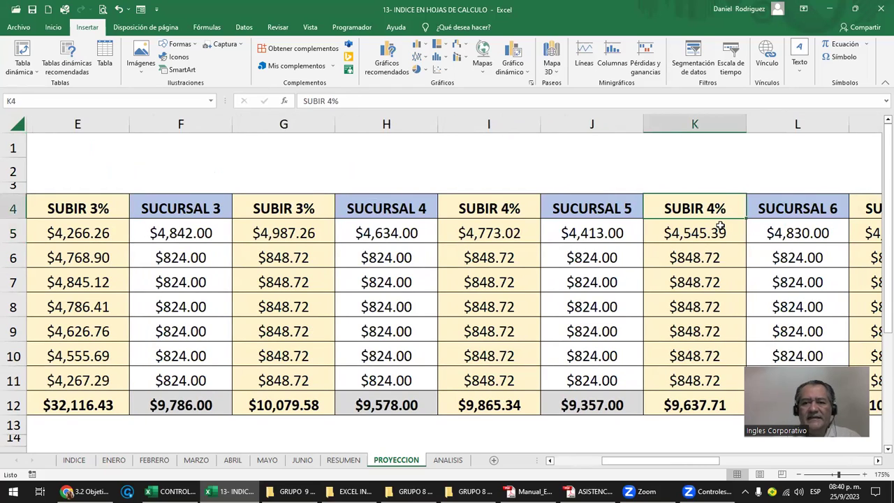
scroll(696, 257, "down", 1)
scroll(629, 263, "down", 1)
scroll(630, 266, "up", 1)
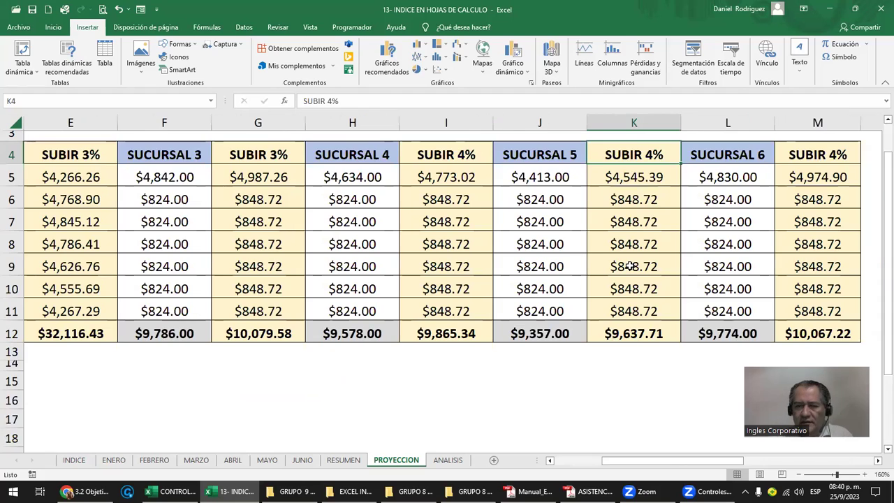
key("ctrl+Home")
left_click(283, 145)
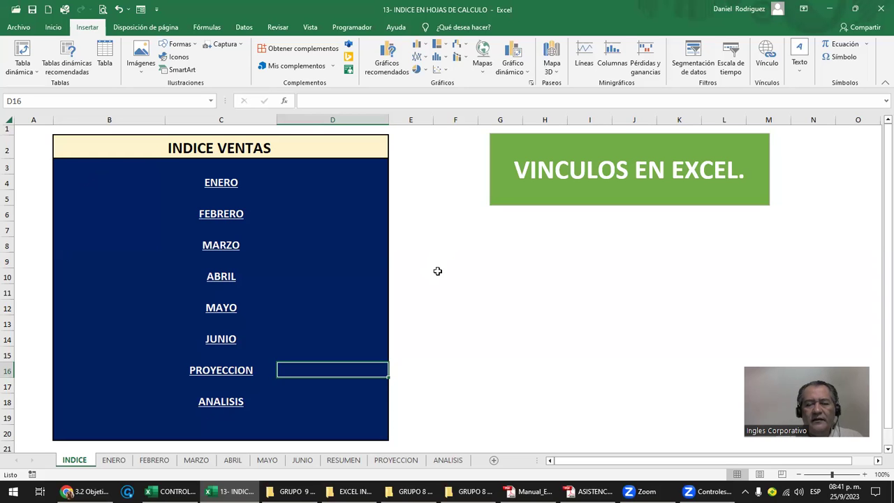
- Test the ENERO round trip: VOLVER INDICE to the index and back
left_click(114, 461)
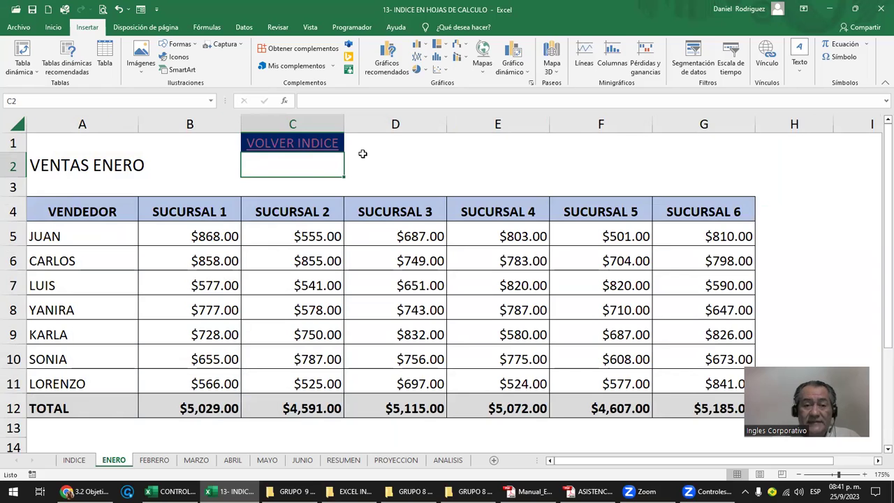
left_click(322, 145)
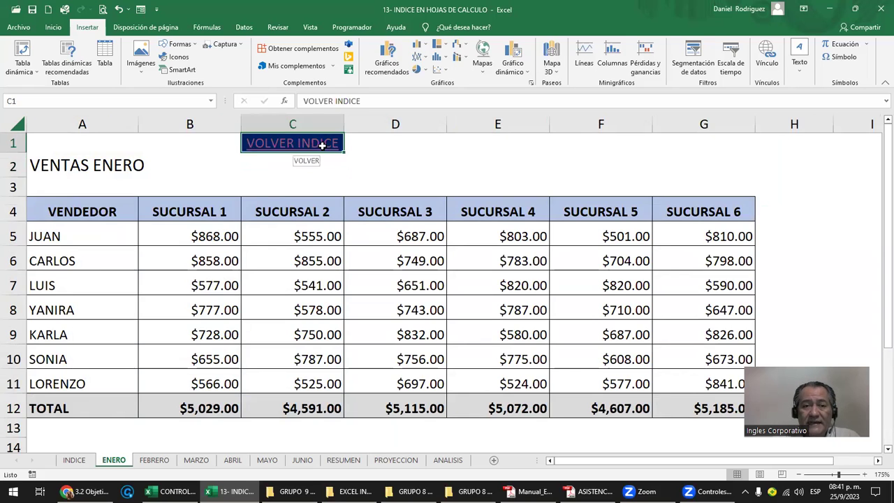
left_click(322, 145)
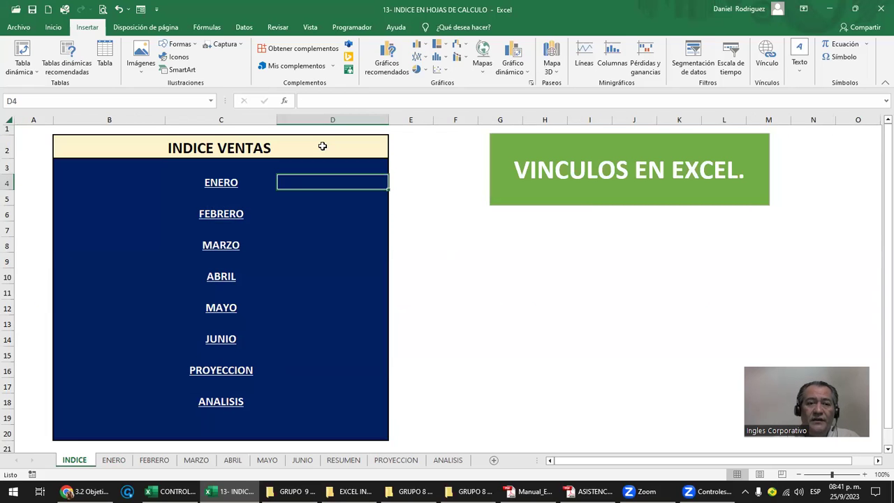
left_click(232, 186)
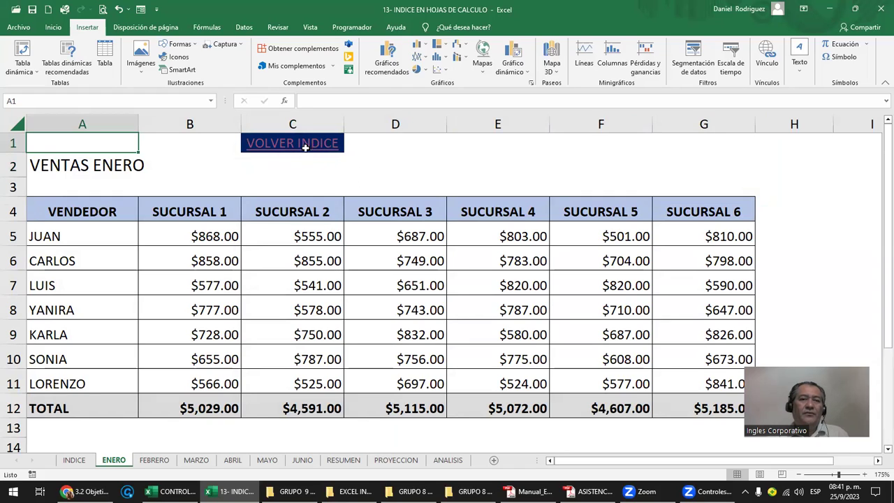
left_click(378, 163)
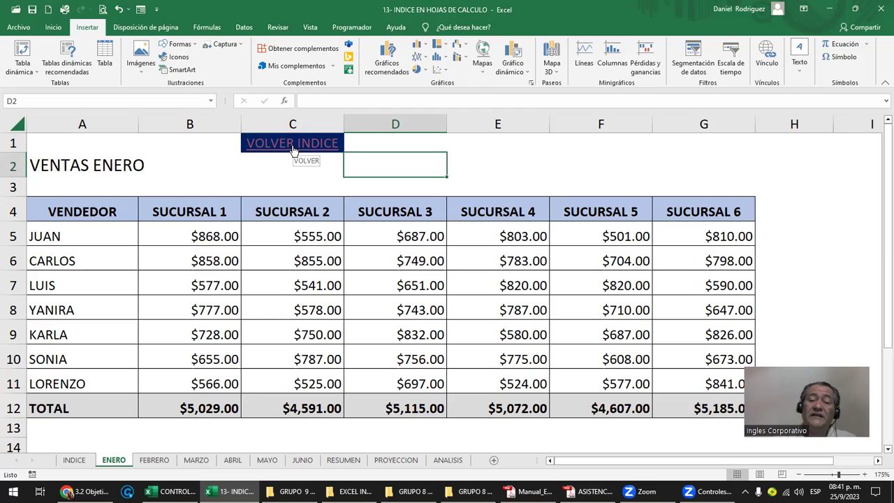
left_click(294, 151)
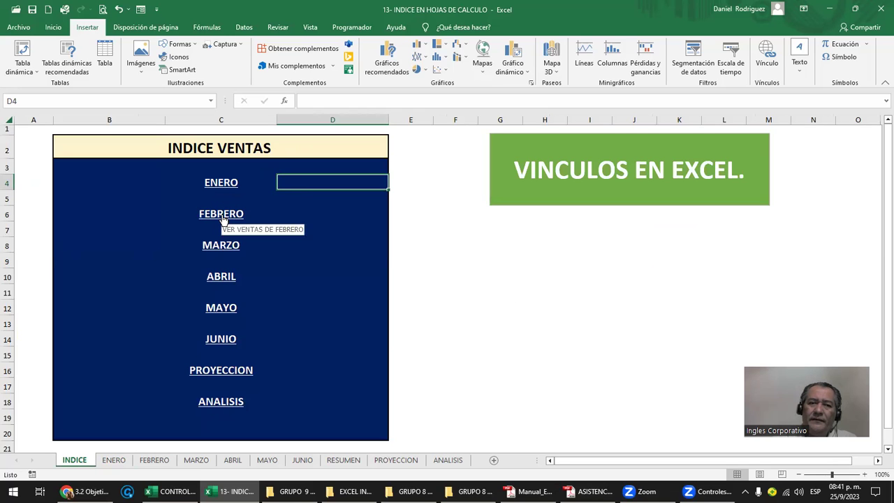
- Reopen ENERO from its index link and select cell D2 beside the return link
left_click(227, 185)
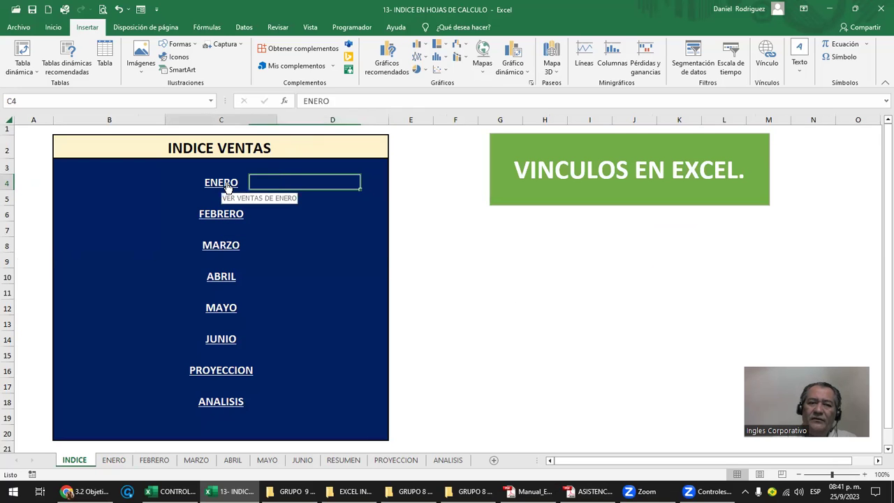
left_click(227, 185)
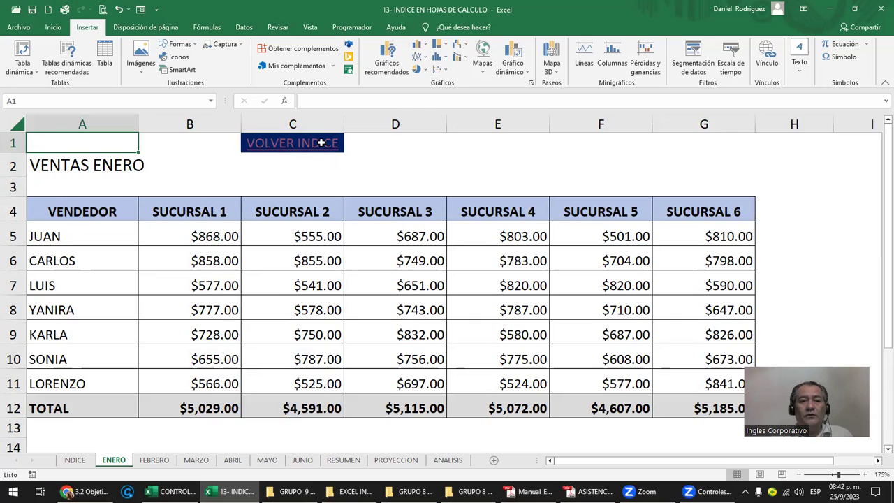
left_click(351, 160)
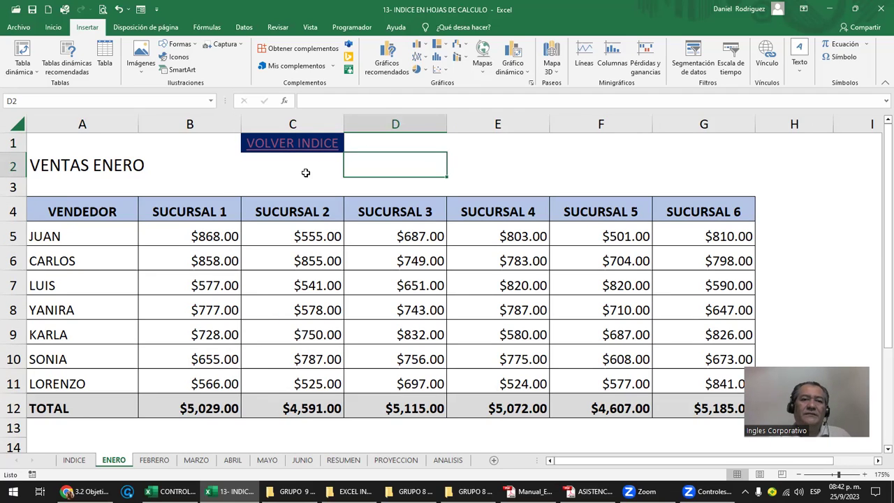
left_click(307, 144)
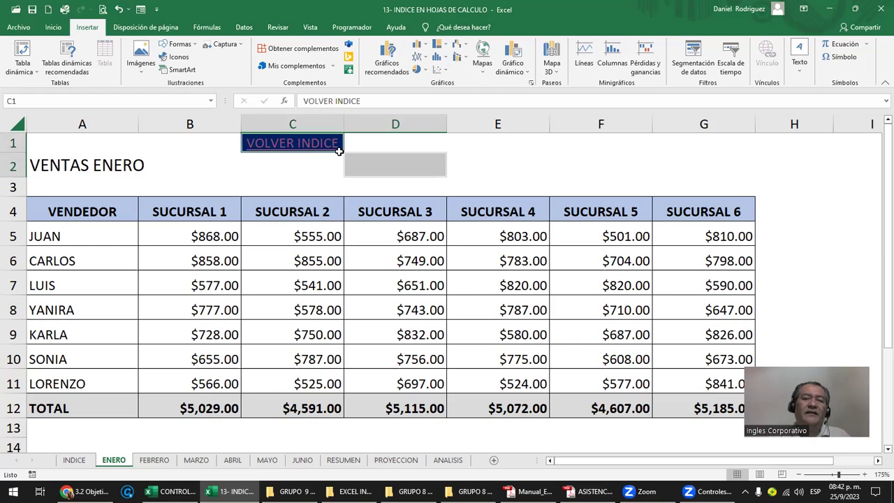
left_click(296, 166)
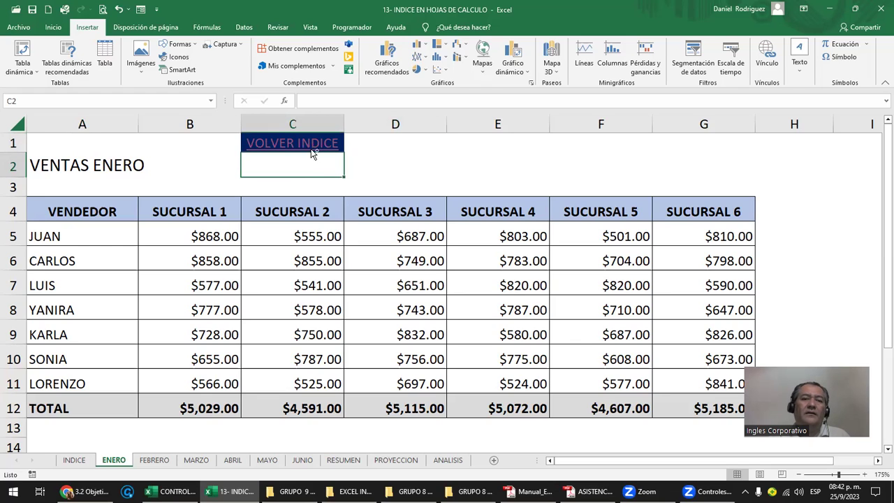
left_click_drag(353, 157, 393, 157)
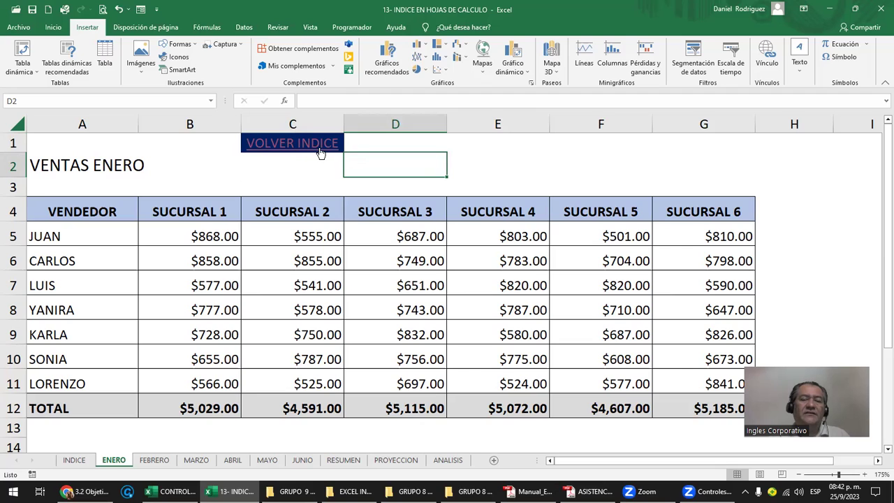
- Fill cell C1 holding ENERO's VOLVER INDICE link with yellow
right_click(318, 145)
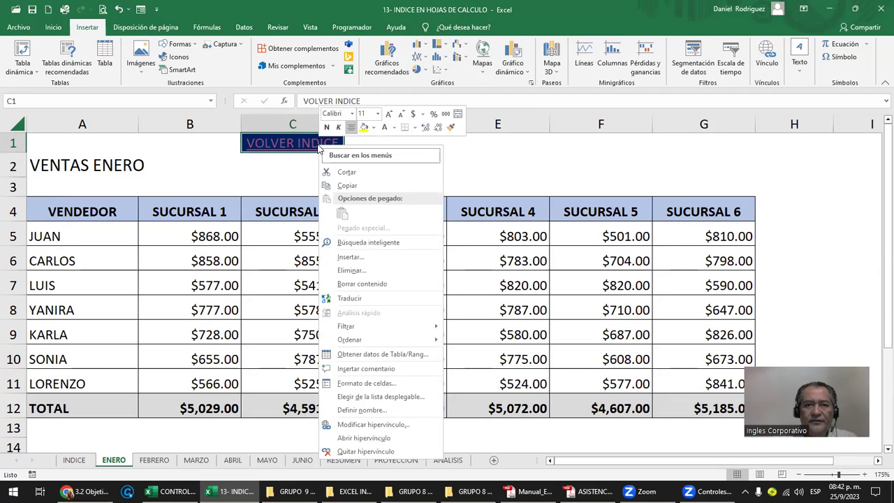
left_click(375, 128)
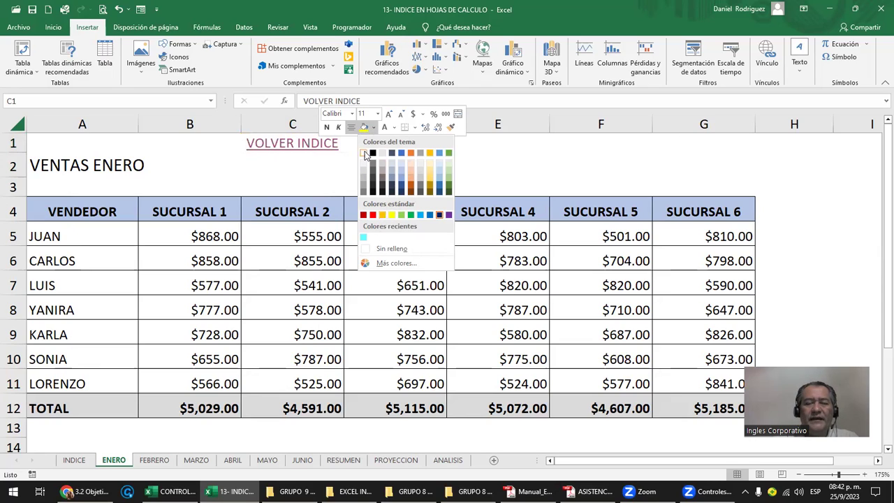
left_click(391, 216)
left_click(419, 146)
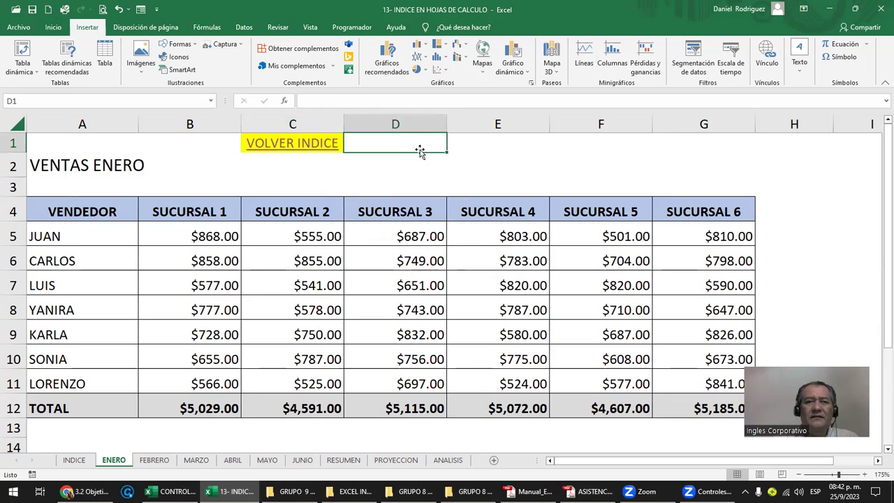
right_click(322, 149)
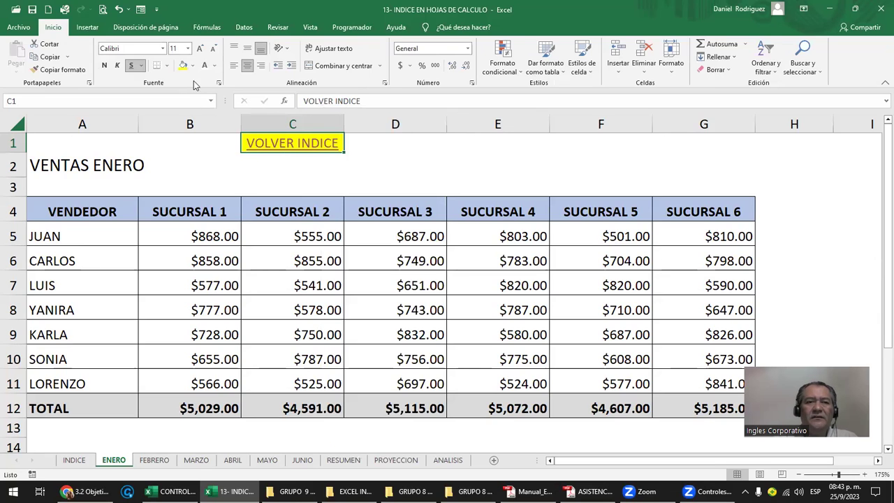
- Set the ENERO VOLVER INDICE link text colour to Automático (black)
left_click(216, 65)
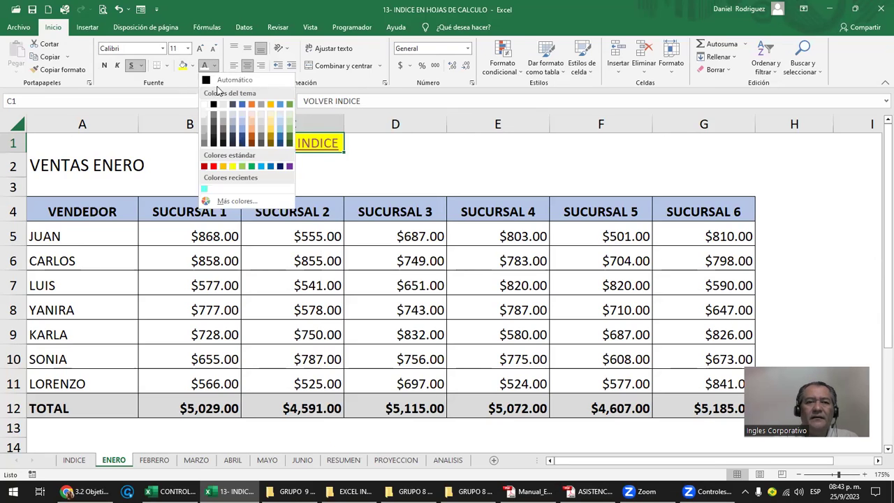
left_click(206, 81)
left_click(397, 165)
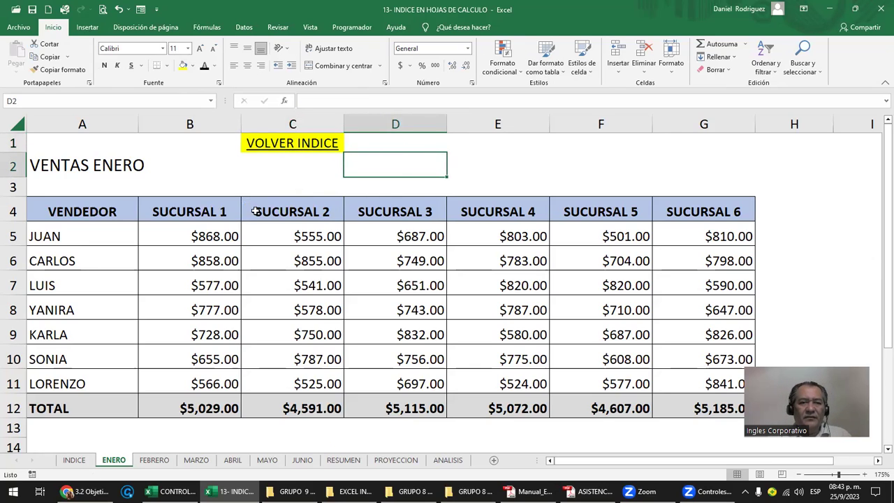
- Compare with FEBRERO's dark-blue return link, then go back to ENERO
left_click(159, 461)
left_click(366, 145)
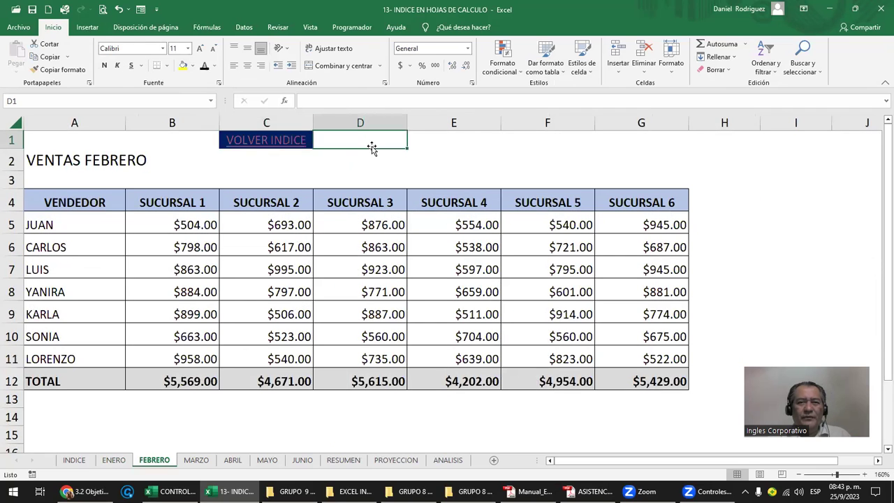
left_click(108, 461)
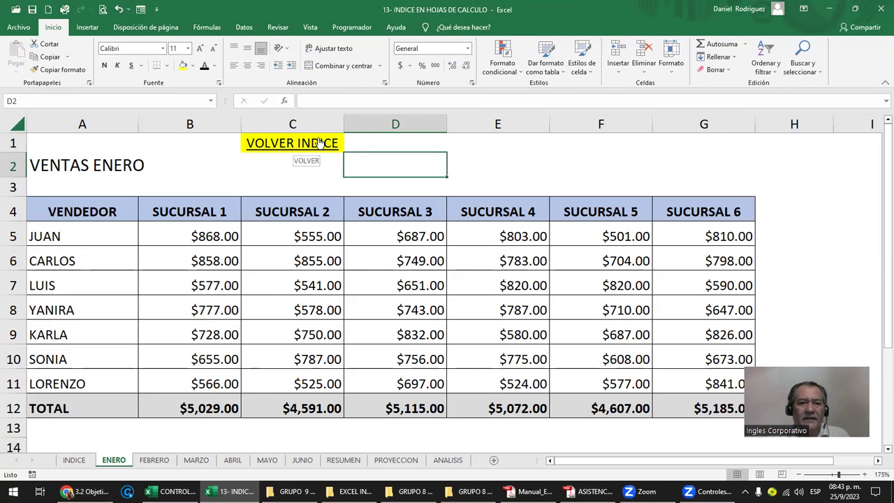
right_click(319, 143)
left_click(467, 144)
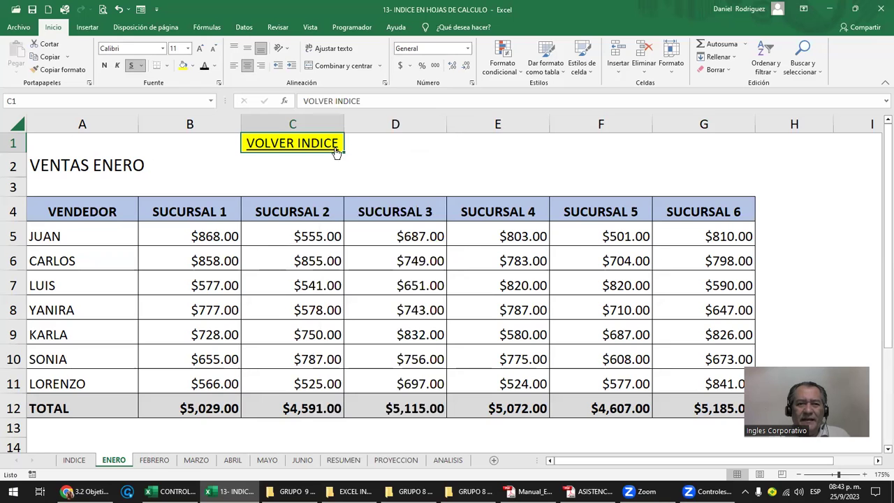
- Group all sheets from ENERO through ANALISIS
left_click(144, 466)
left_click(122, 463)
left_click(150, 464, "ctrl")
left_click(196, 462, "ctrl")
left_click(232, 462, "ctrl")
left_click(267, 462, "ctrl")
left_click(309, 461, "ctrl")
left_click(343, 461, "ctrl")
left_click(395, 461, "ctrl")
left_click(443, 462, "ctrl")
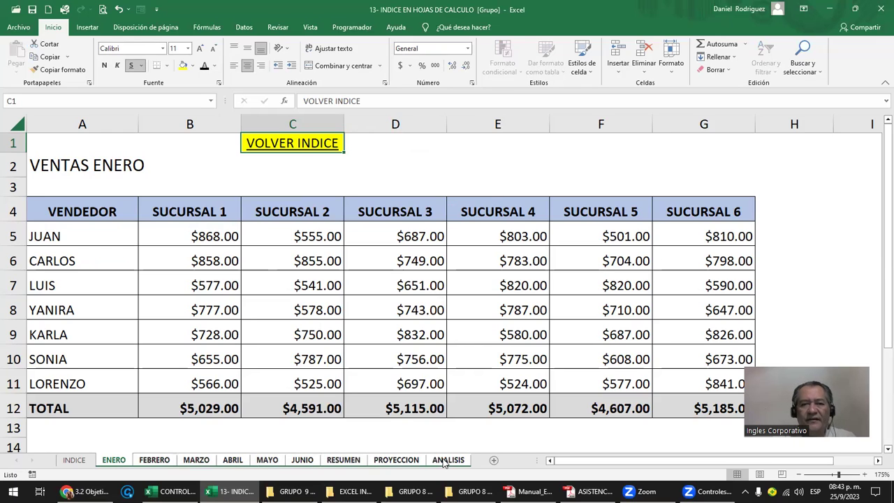
- Give C1 on all grouped sheets yellow fill and Automático black text
right_click(288, 145)
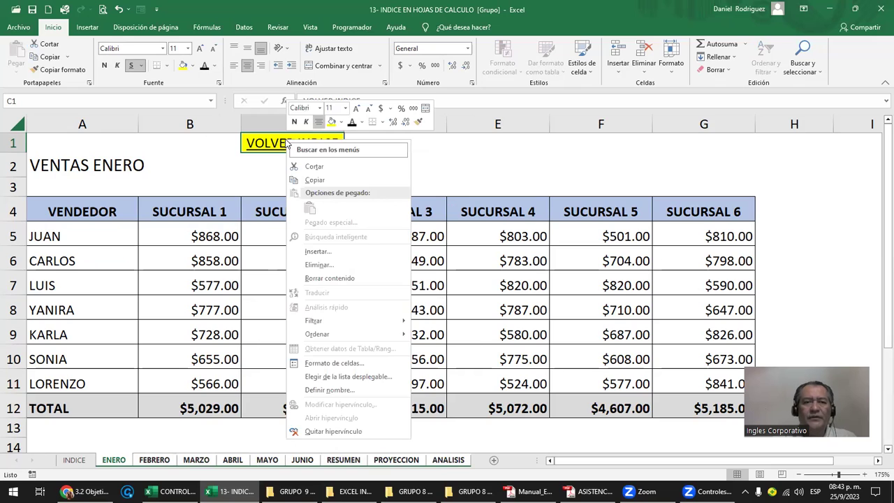
left_click(332, 122)
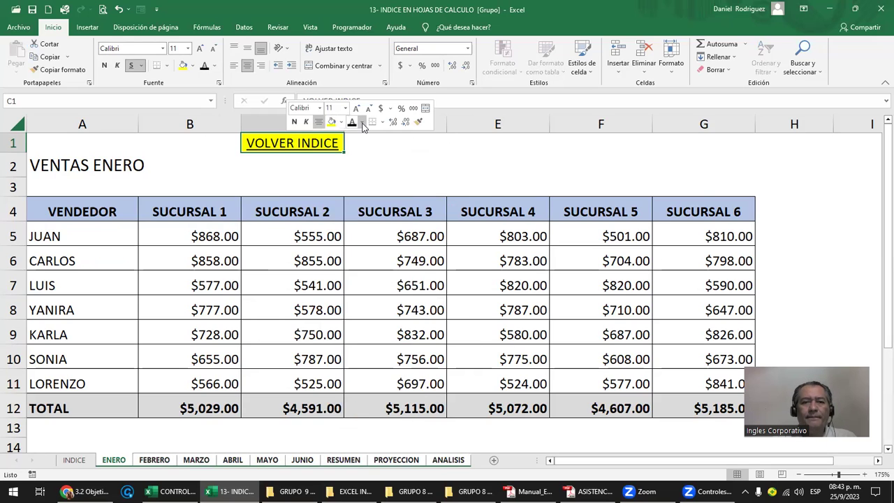
left_click(361, 123)
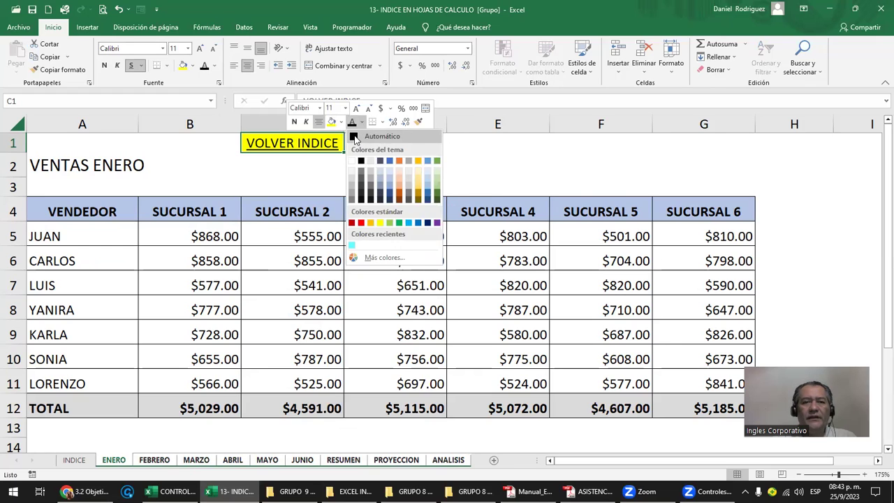
left_click(355, 138)
left_click(378, 159)
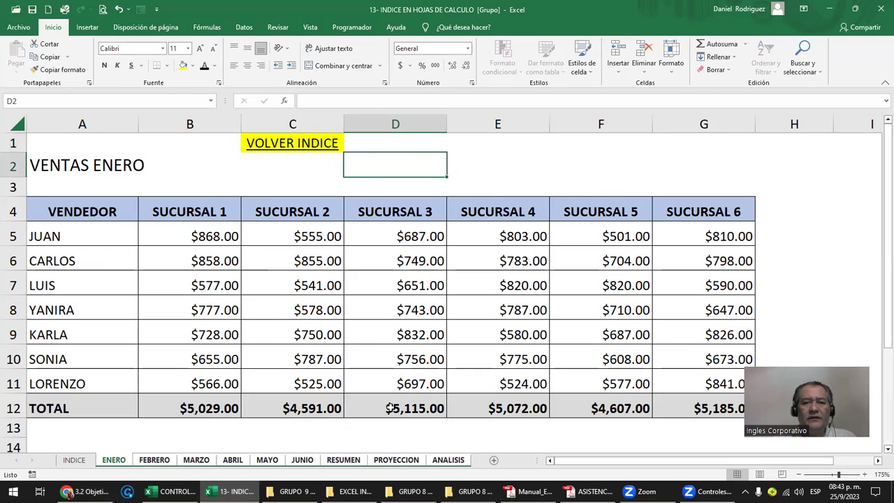
left_click(450, 461)
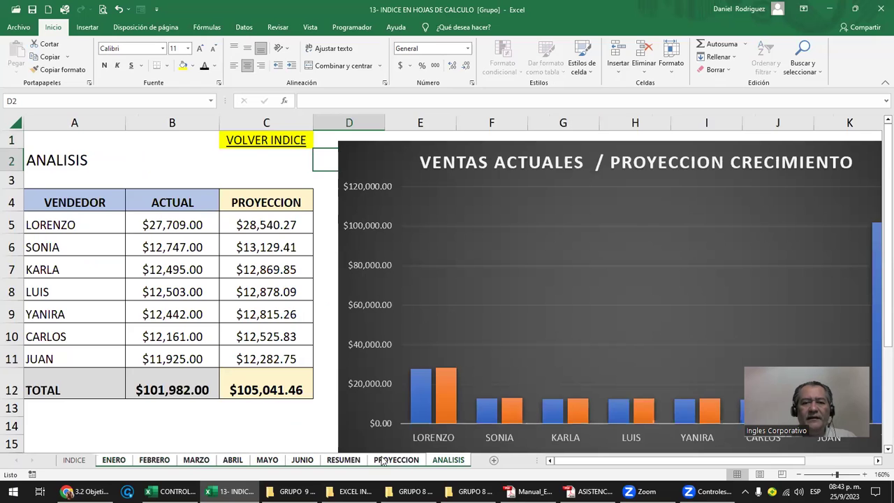
- Check the yellow VOLVER INDICE link on each sheet from PROYECCION back to ENERO
left_click(383, 461)
left_click(352, 462)
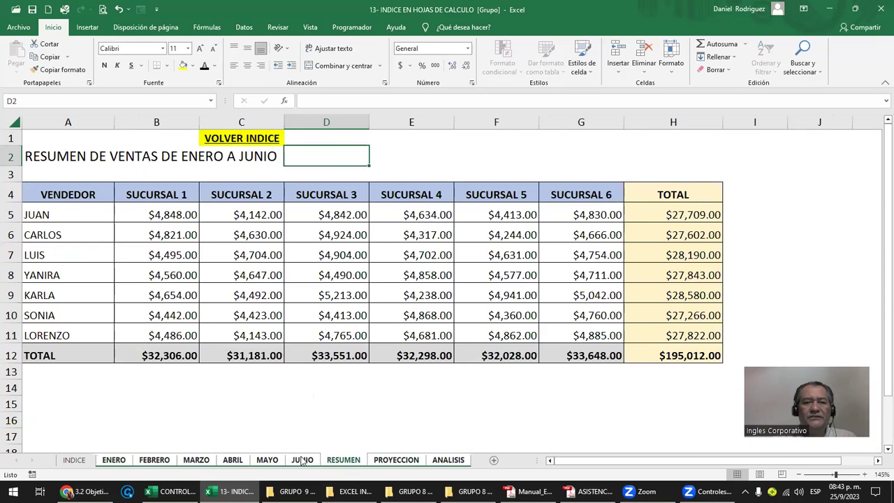
left_click(302, 461)
left_click(267, 461)
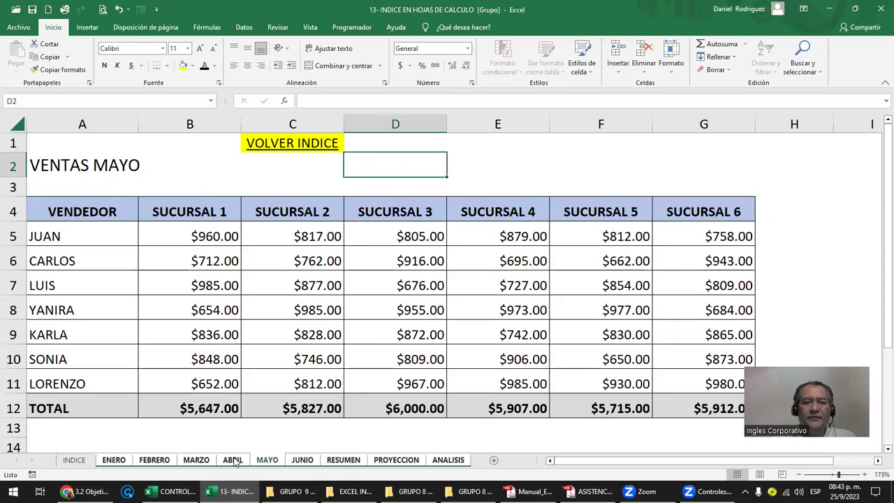
left_click(233, 461)
left_click(196, 461)
left_click(154, 461)
left_click(115, 461)
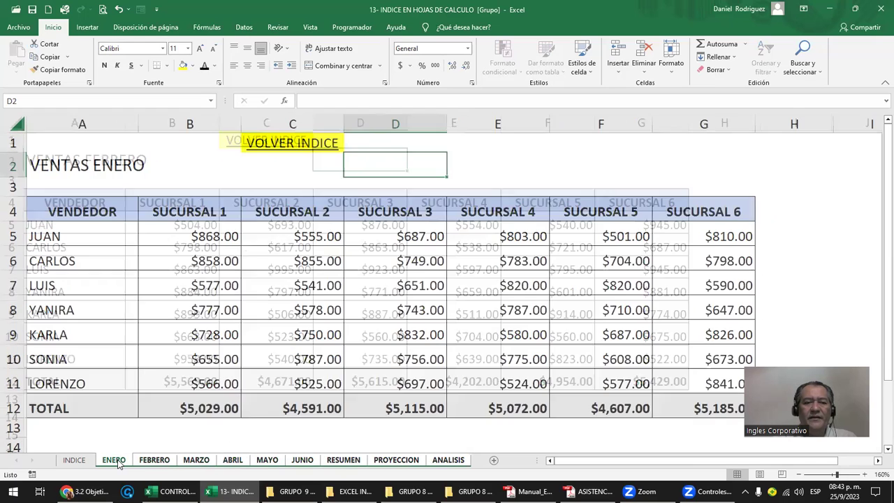
left_click(119, 433)
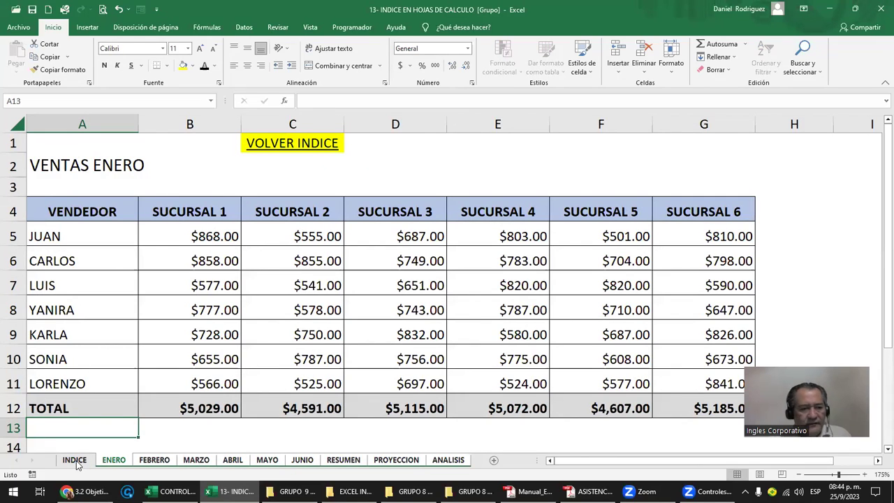
left_click(76, 461)
- Test the ENERO, FEBRERO and MARZO index links, returning via VOLVER INDICE each time
left_click(411, 340)
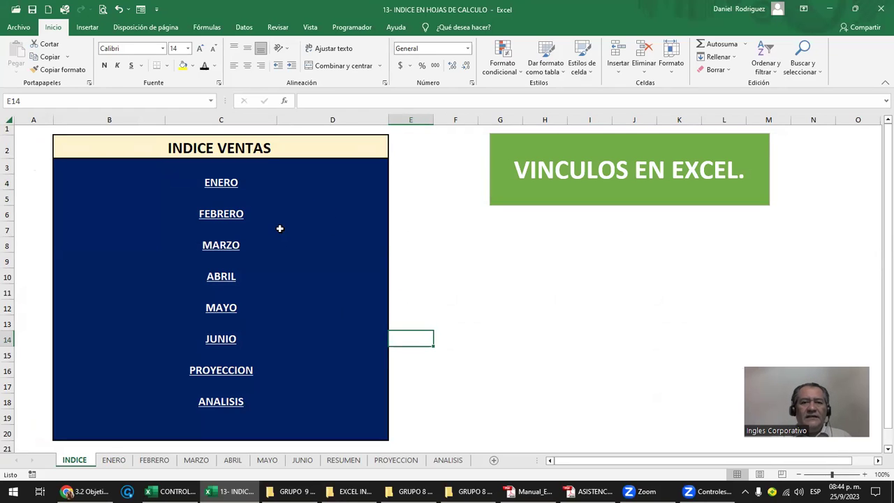
left_click(219, 181)
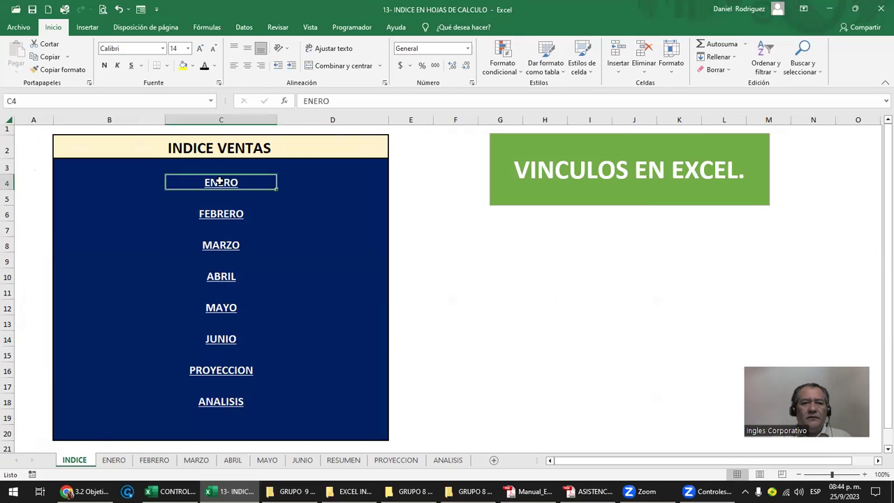
left_click(219, 182)
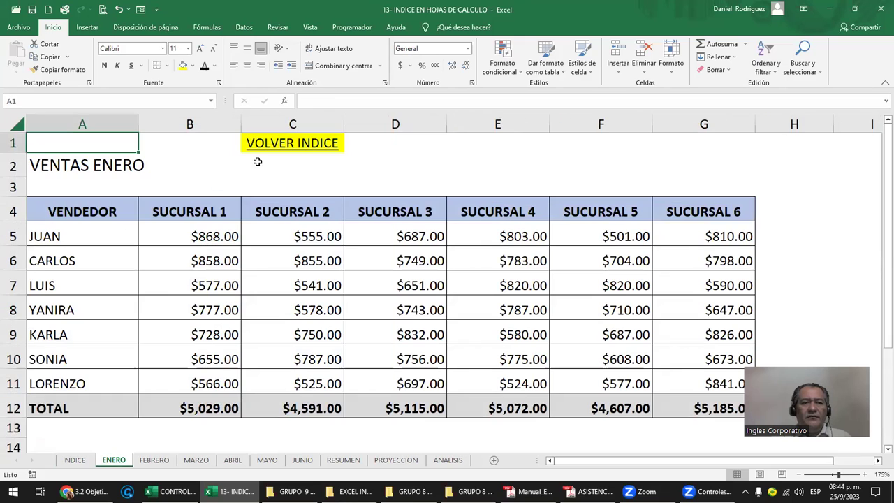
left_click(306, 148)
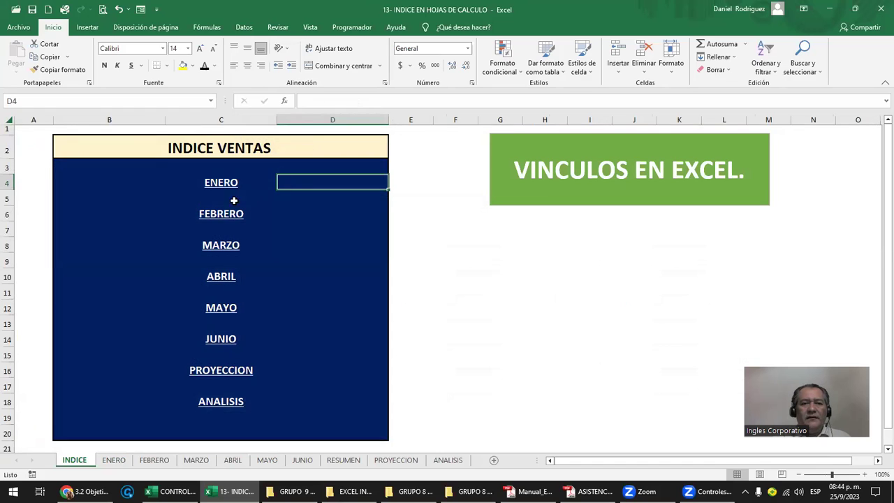
left_click(226, 212)
left_click(290, 149)
left_click(226, 245)
left_click(295, 140)
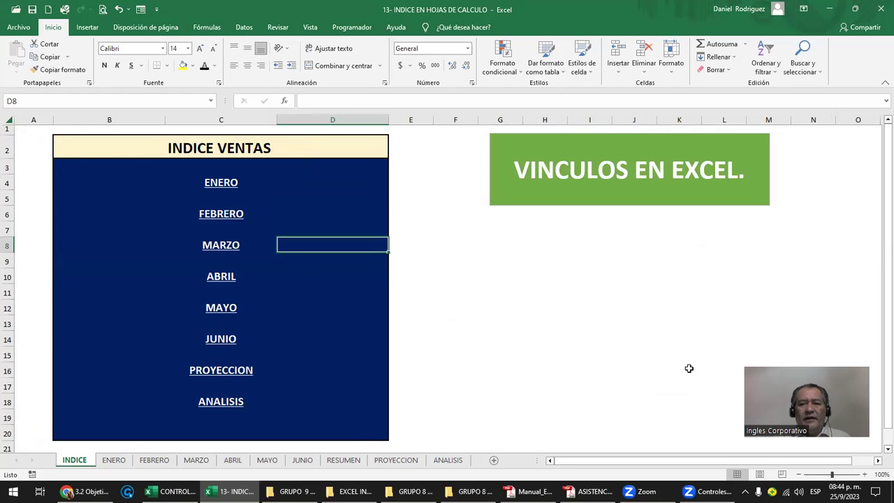
left_click(800, 359)
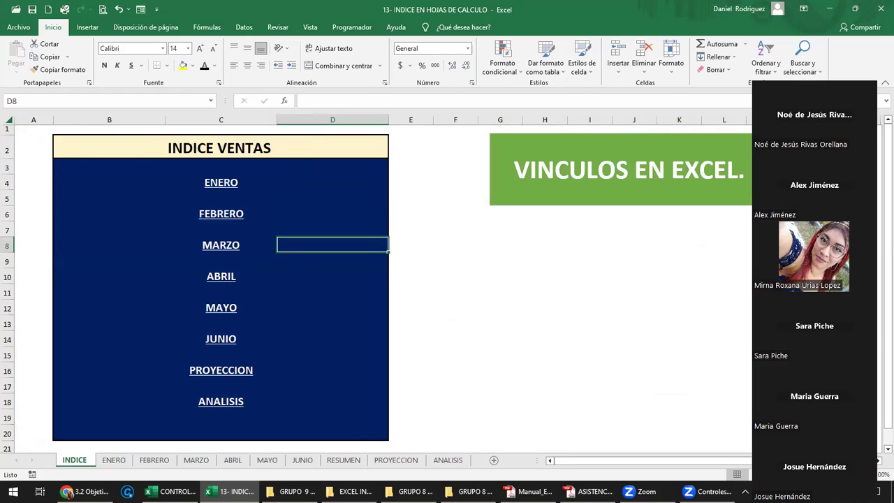
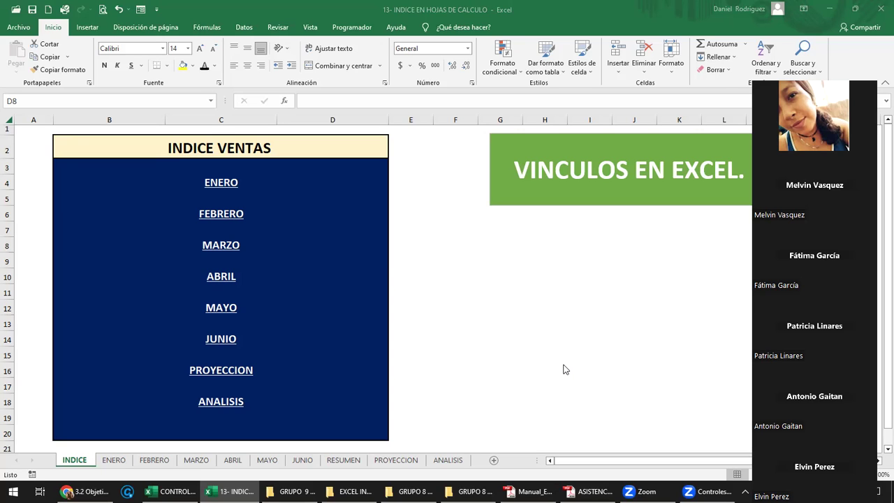
- Copy the VOLVER INDICE back-link in cell C1 of the ENERO sheet
left_click(113, 460)
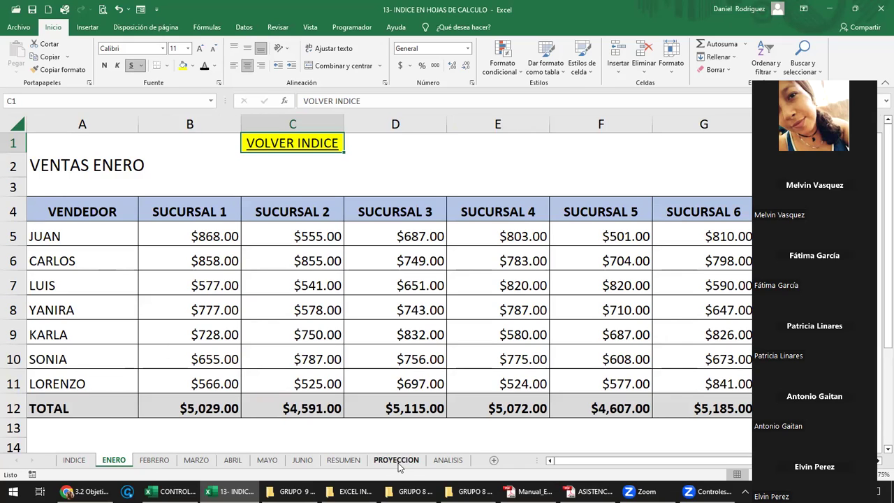
left_click(383, 427)
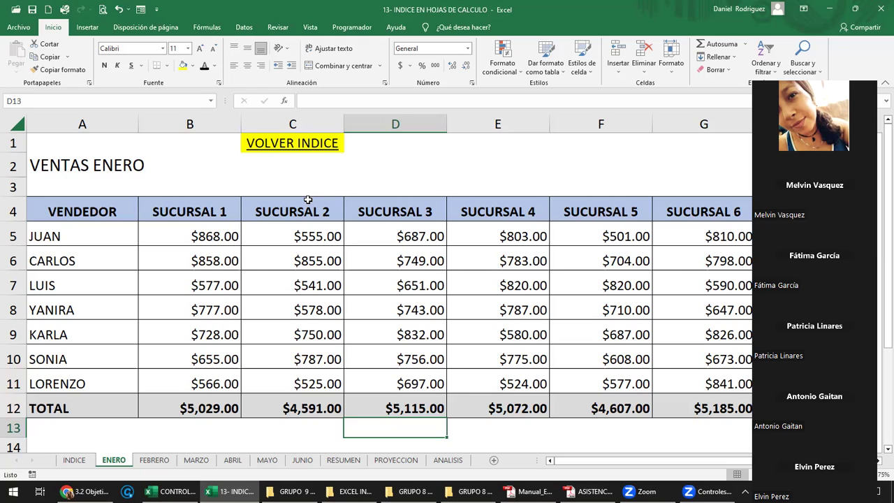
left_click(358, 170)
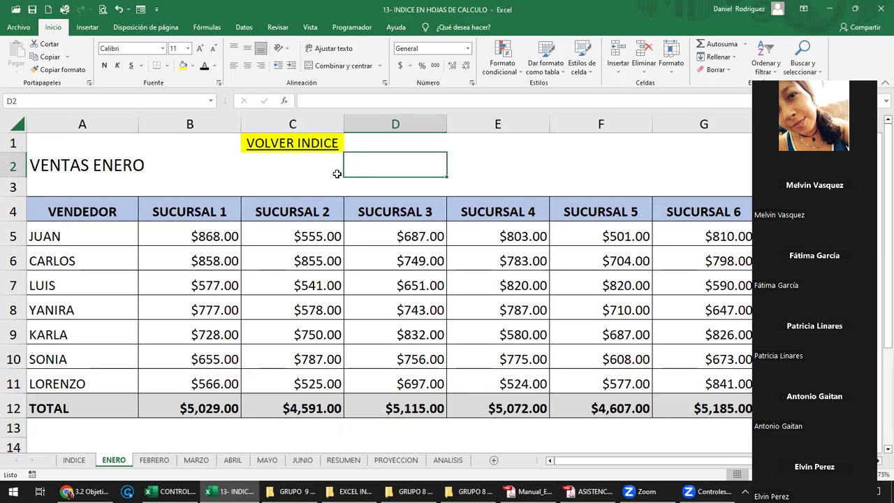
key("Left")
key("Up")
key("ctrl+c")
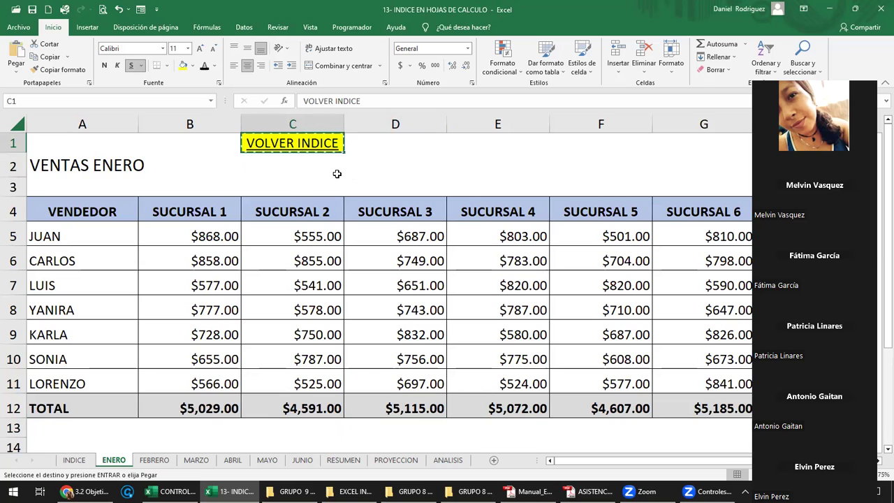
- Paste the back-link into FEBRERO cell E1 and follow it to INDICE
left_click(159, 460)
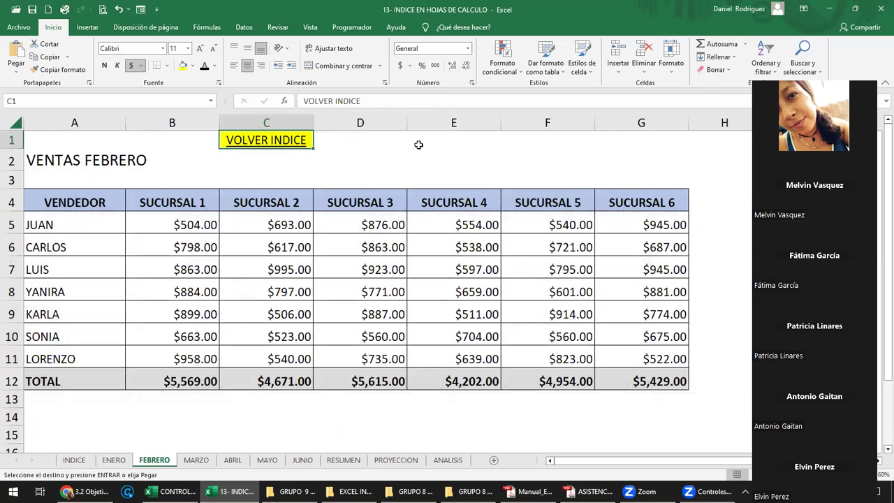
left_click(426, 143)
key("ctrl+v")
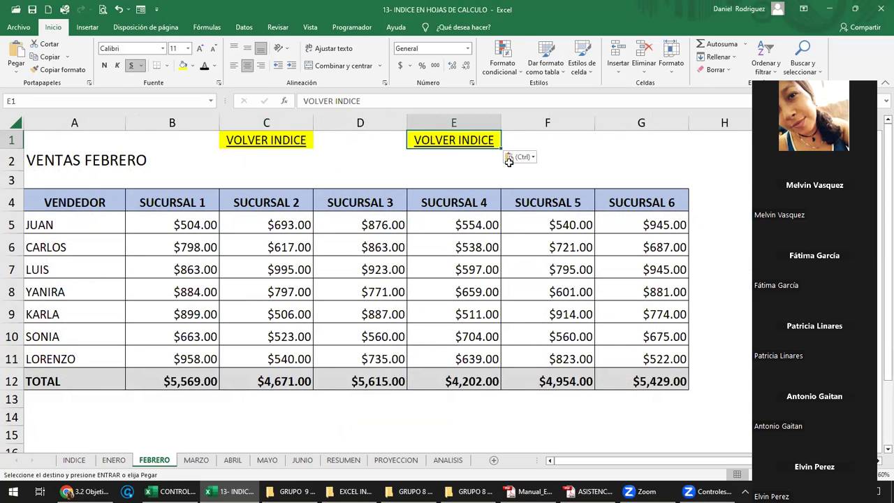
left_click(577, 143)
left_click(479, 140)
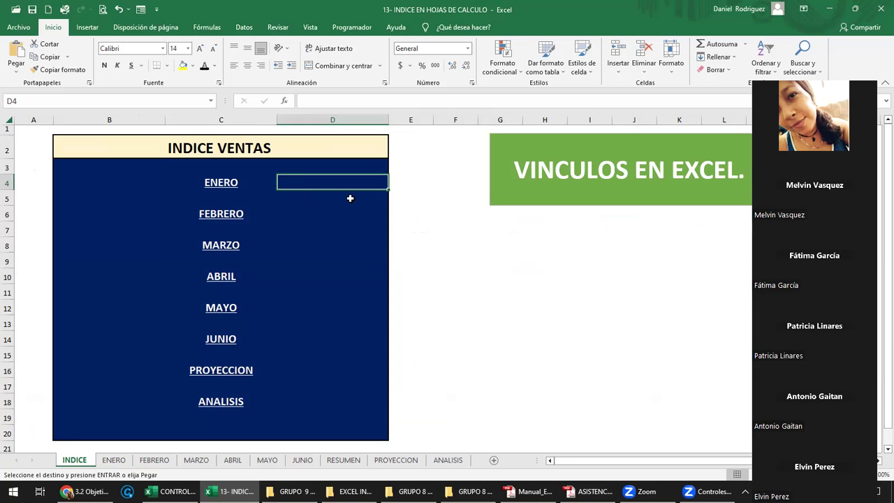
- Re-copy ENERO's VOLVER INDICE cell and paste it again into FEBRERO cell E1
left_click(114, 459)
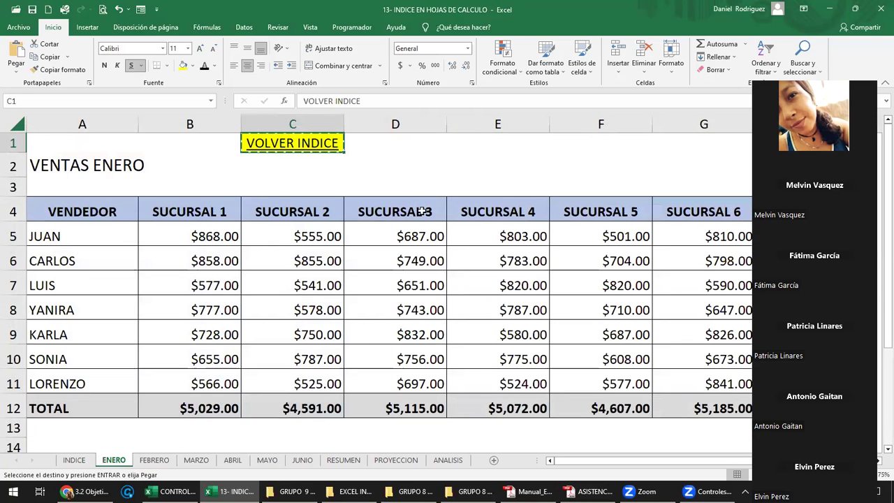
key("Escape")
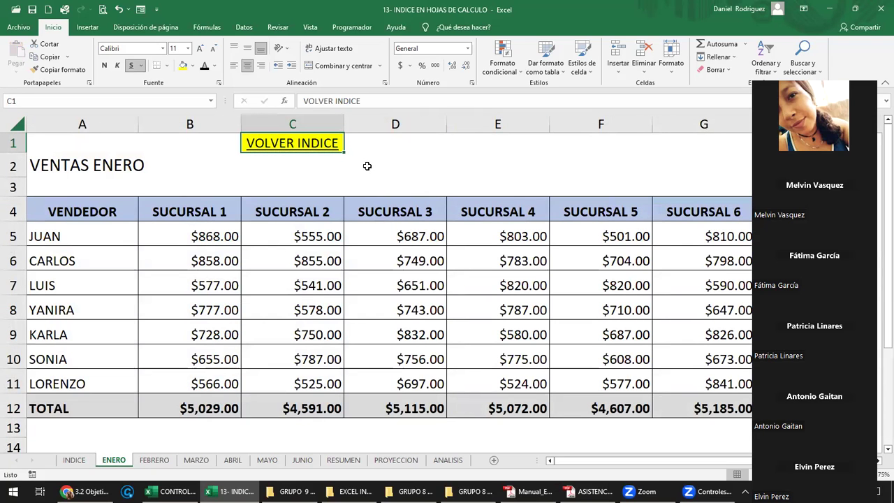
key("ctrl+c")
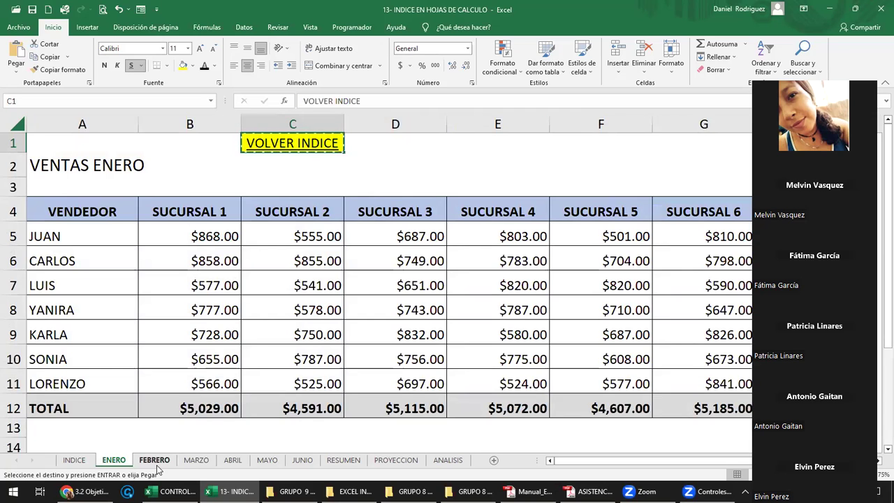
left_click(154, 460)
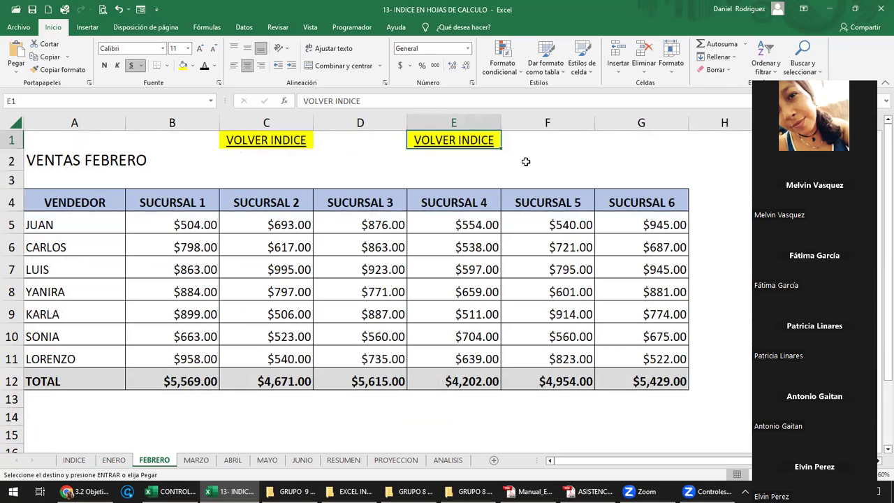
left_click(449, 133)
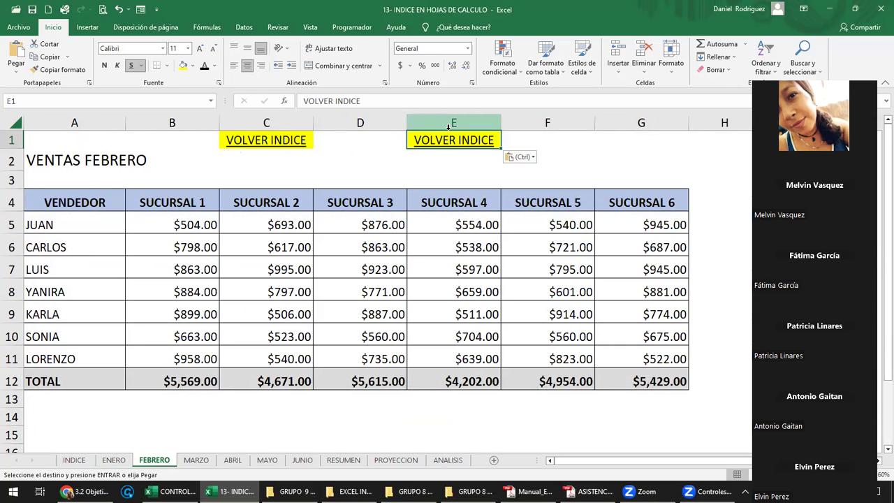
left_click(442, 157)
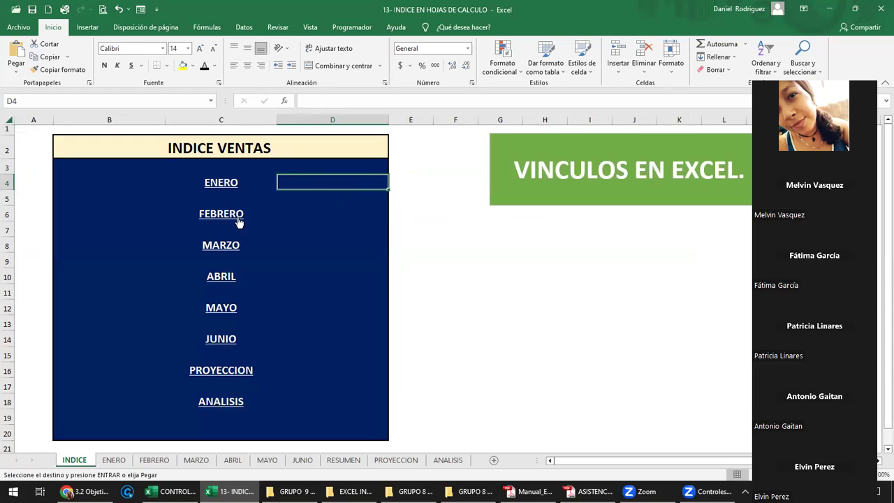
mouse_move(221, 214)
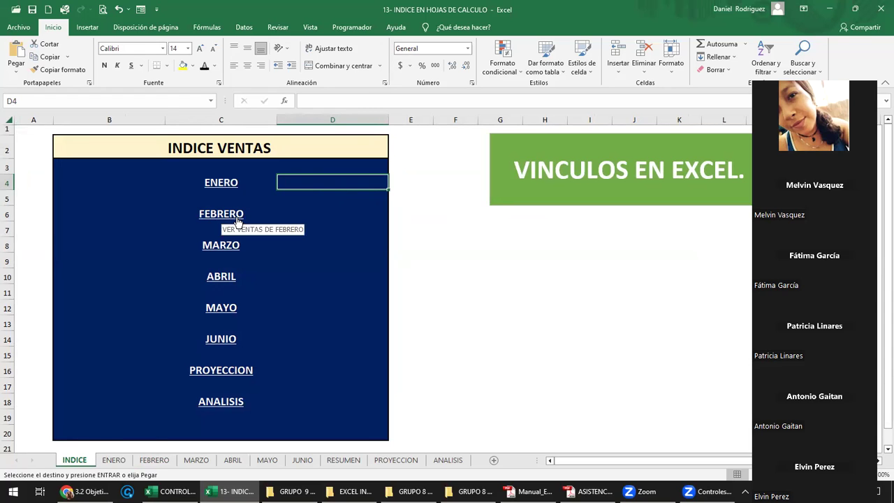
- Test the FEBRERO index link, its back-link, and the ENERO index link
left_click(238, 220)
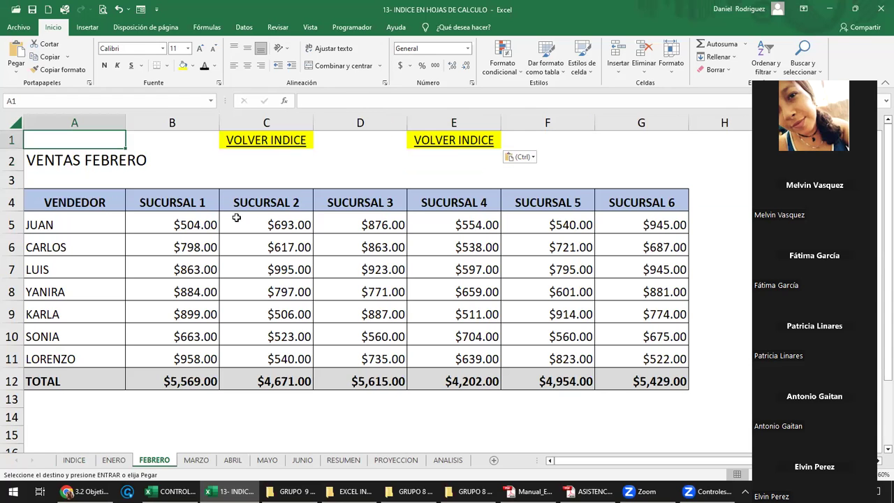
left_click(270, 142)
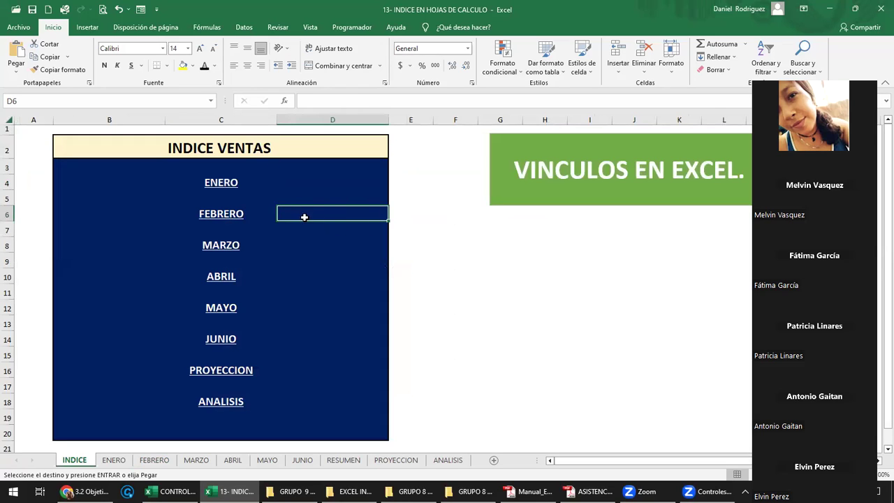
left_click(234, 185)
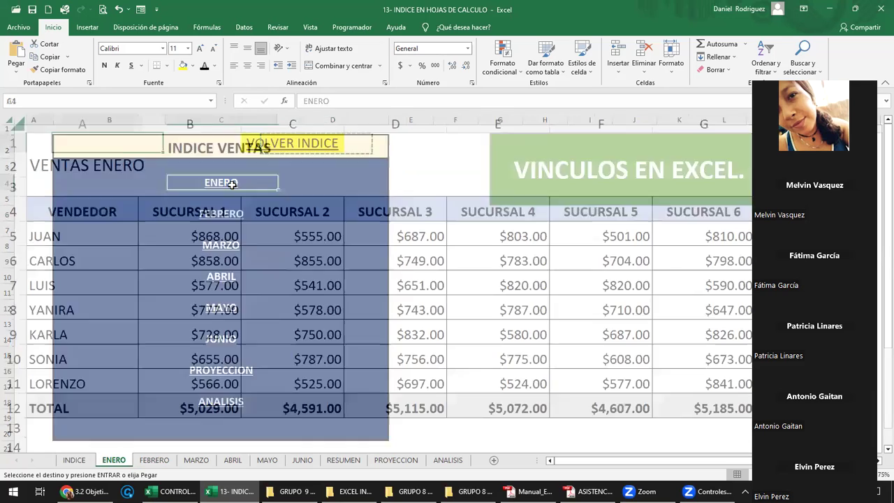
- Clear everything from FEBRERO cell E1 with Borrar todo
left_click(154, 461)
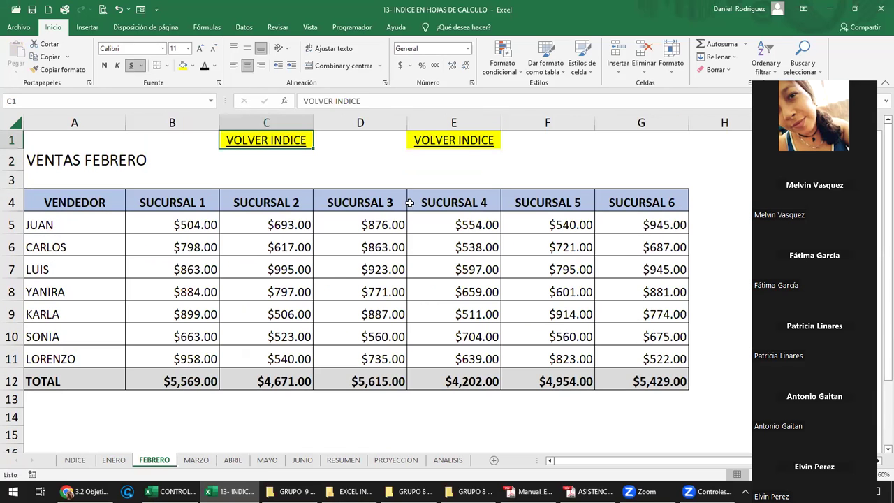
left_click(540, 146)
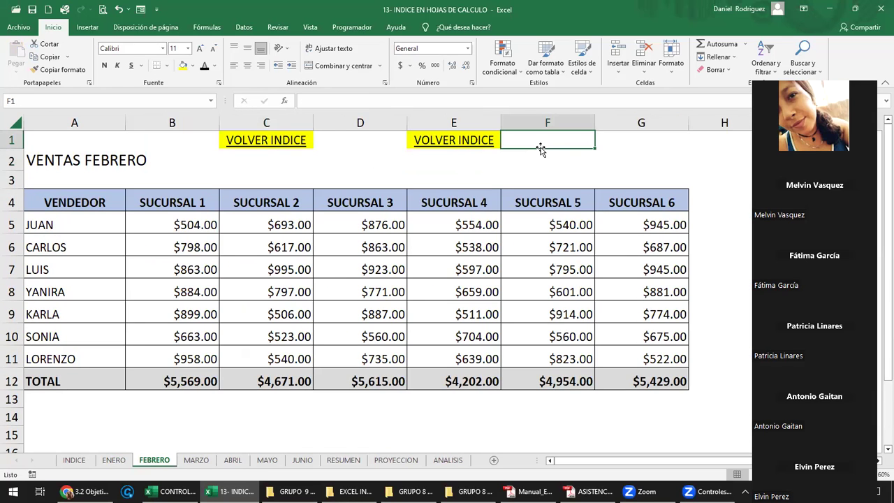
key("Left")
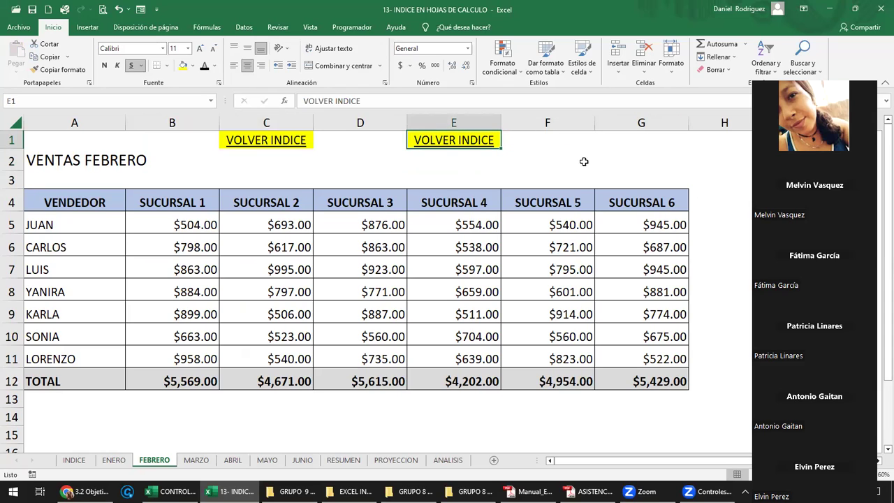
left_click(726, 70)
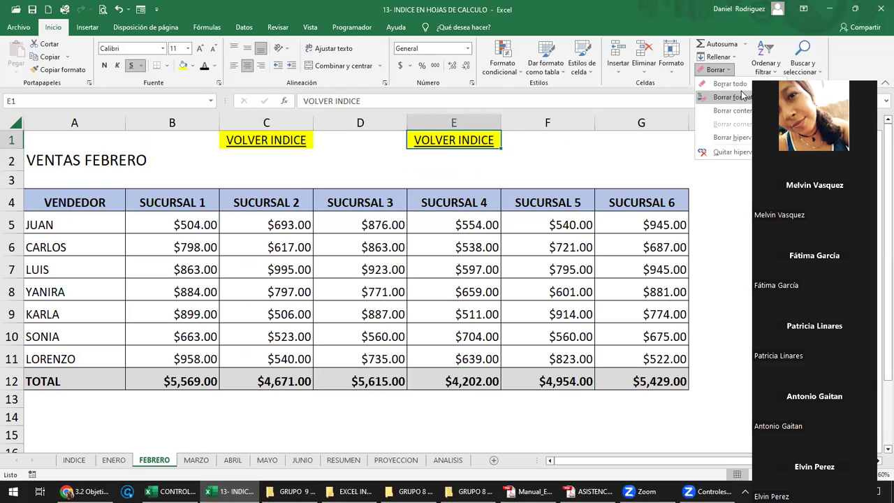
left_click(723, 88)
left_click(552, 160)
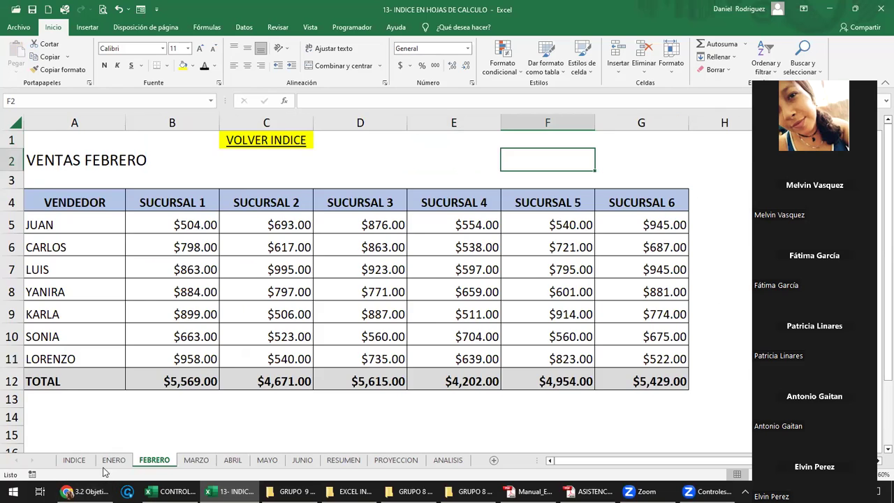
- Check ENERO, then follow FEBRERO's C1 back-link to INDICE
left_click(114, 460)
left_click(188, 437)
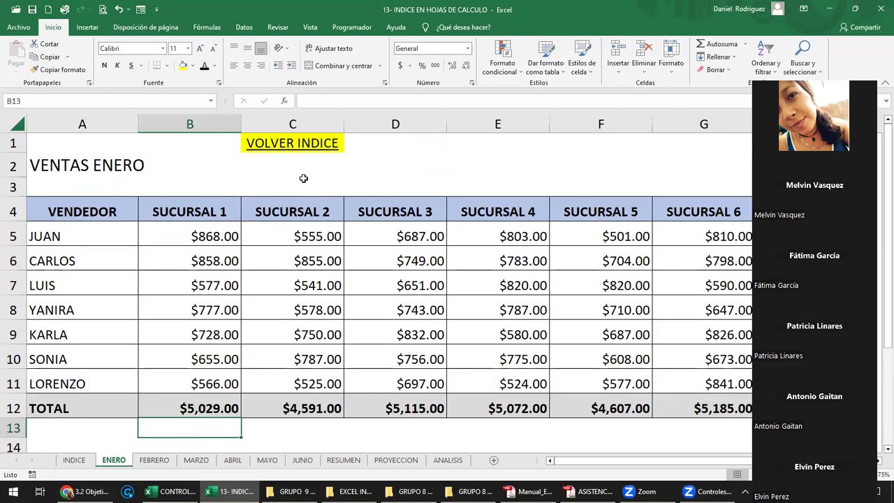
left_click(155, 460)
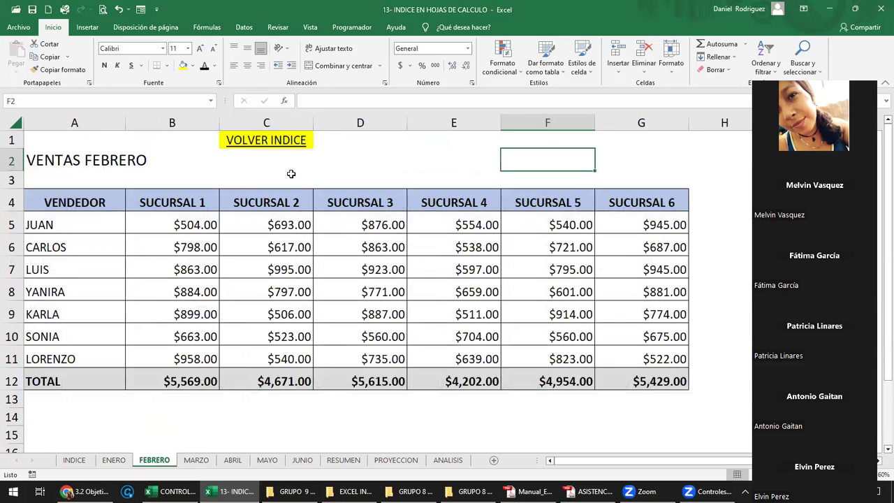
left_click(274, 143)
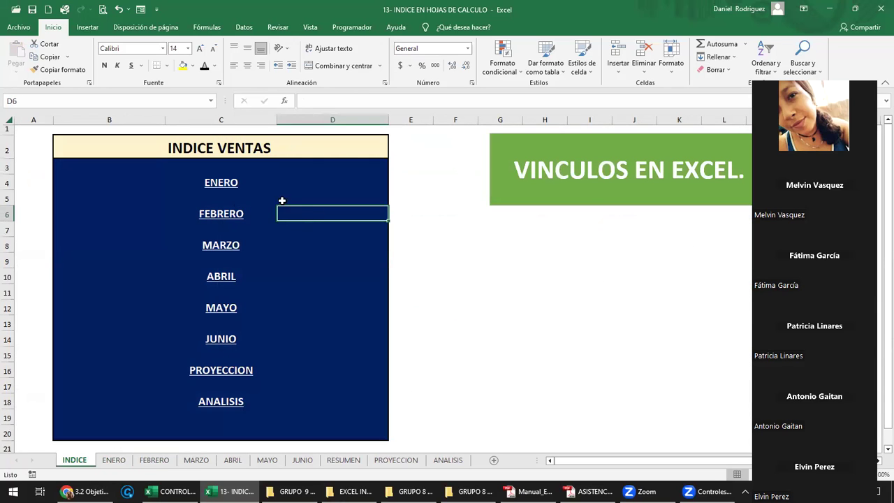
- Inspect the VOLVER INDICE cells on RESUMEN and PROYECCION, returning to INDICE
left_click(344, 461)
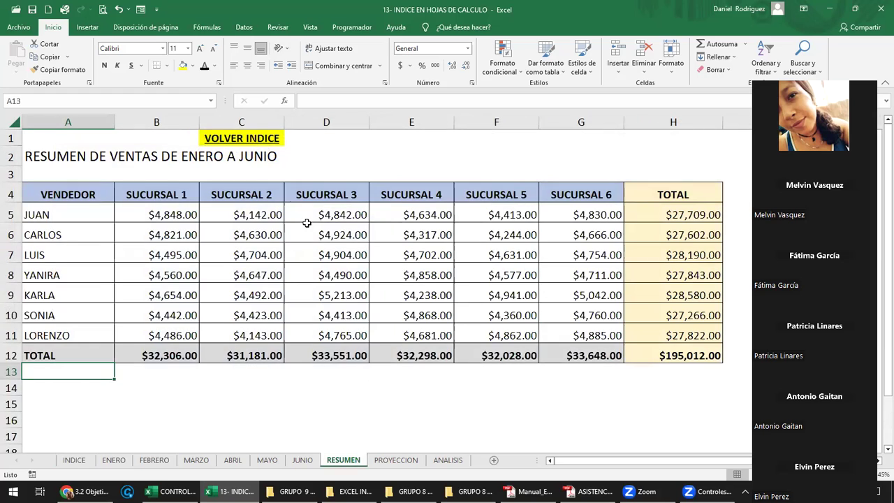
left_click(260, 140)
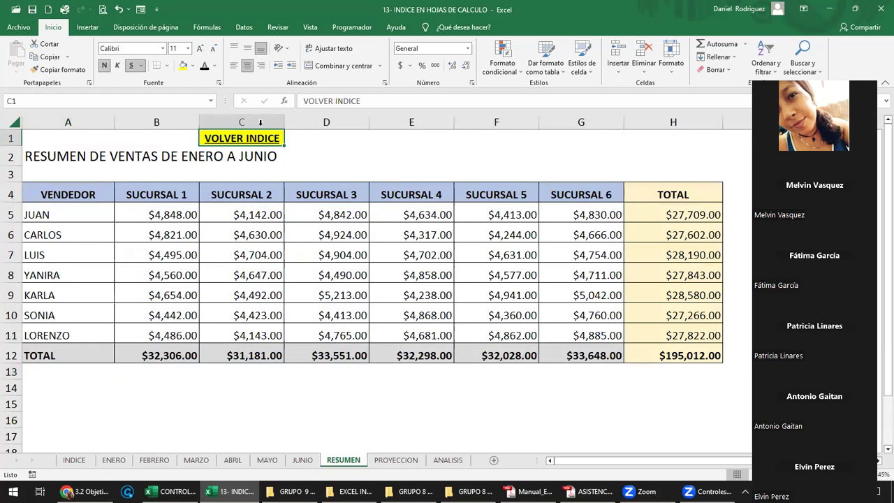
left_click(301, 144)
left_click(271, 145)
left_click(396, 461)
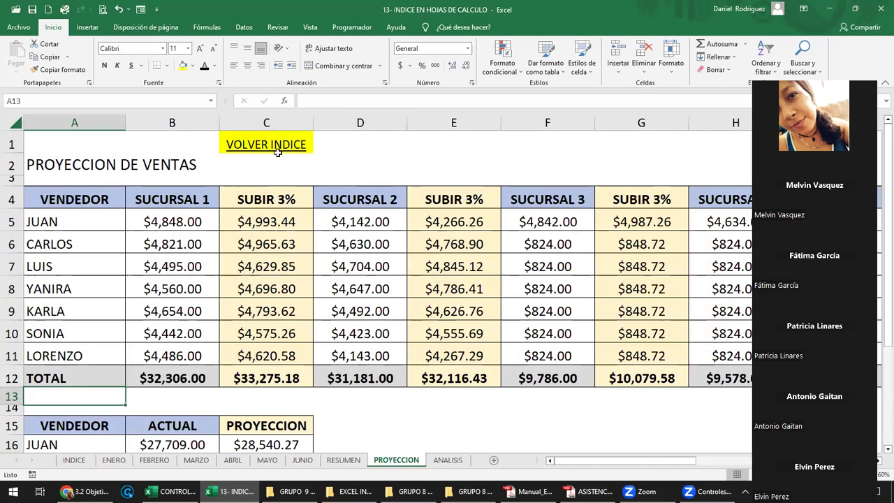
left_click(279, 146)
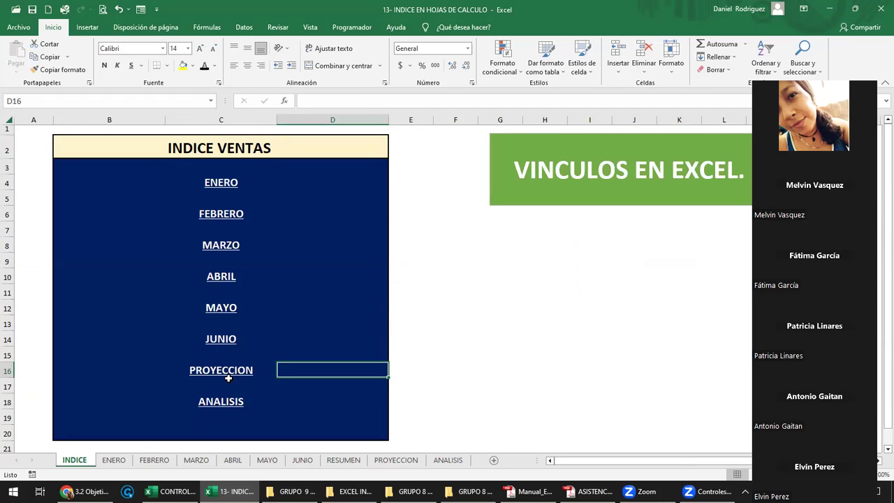
- Review the INDICE list and open ENERO from its index link
left_click(225, 425)
scroll(240, 435, "down", 2)
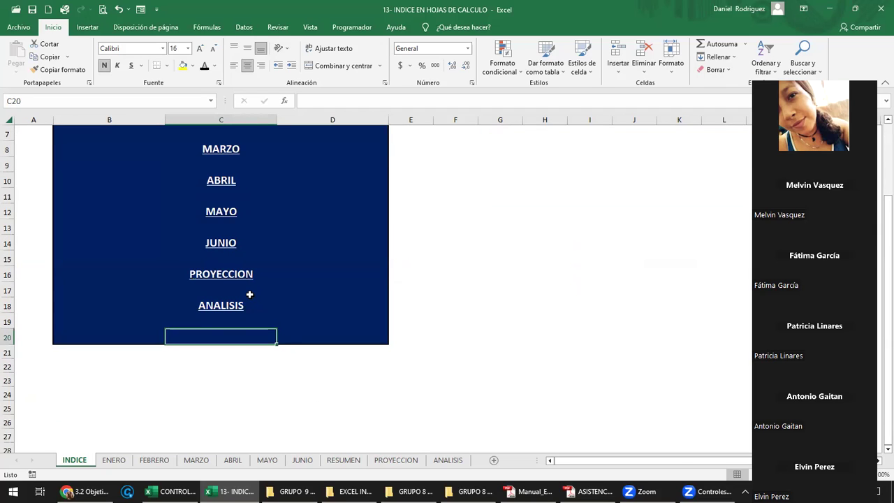
left_click(303, 285)
key("Left")
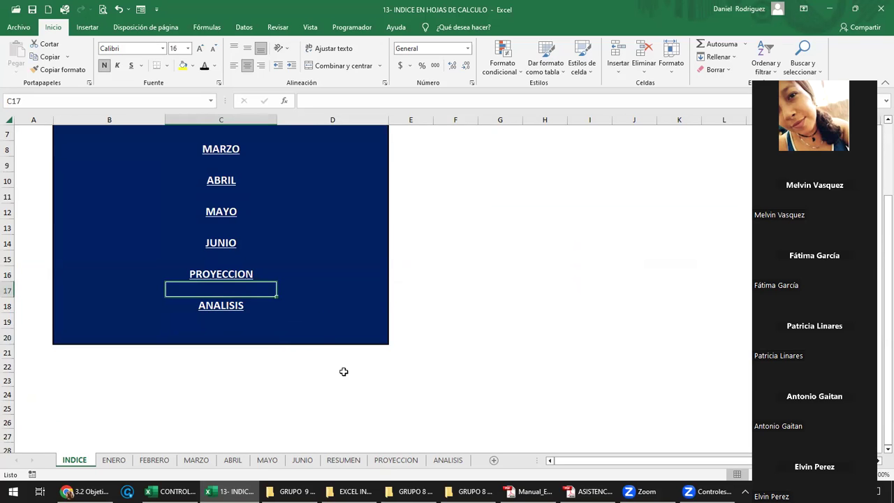
scroll(298, 327, "up", 2)
left_click(237, 185)
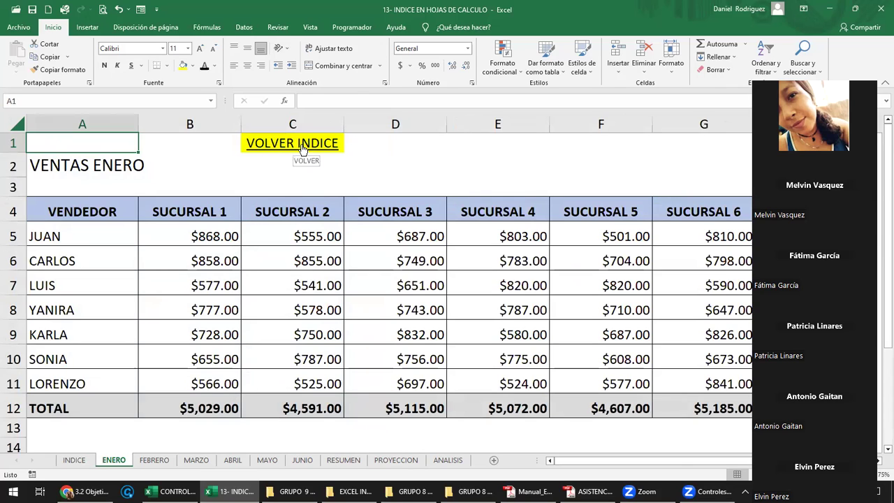
- Check ENERO's back-link target in Modificar hipervínculo, then follow it to INDICE
left_click(292, 143)
right_click(292, 143)
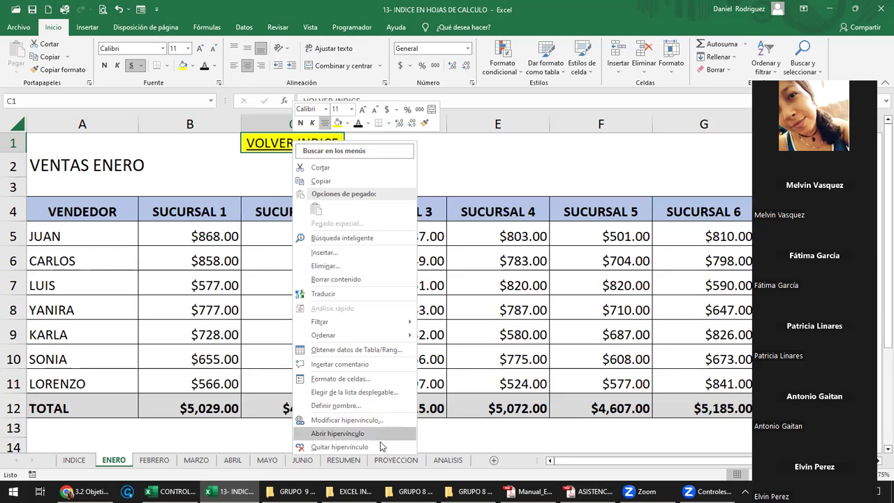
left_click(189, 168)
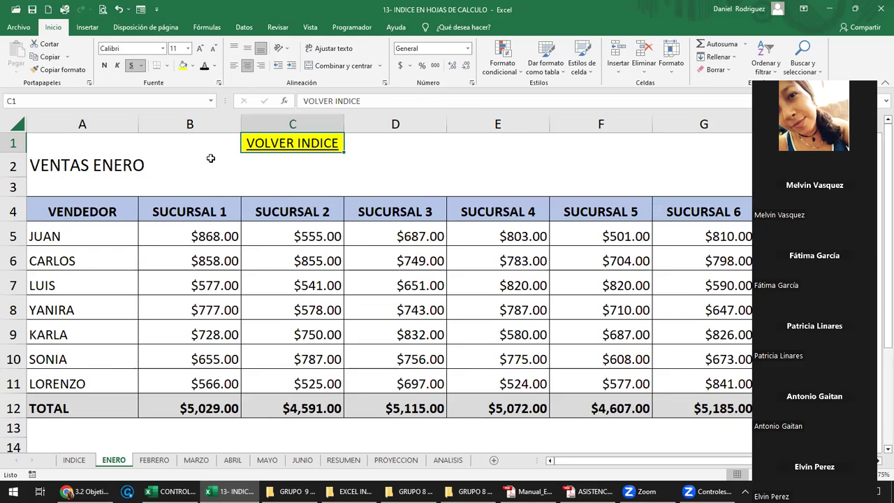
right_click(277, 144)
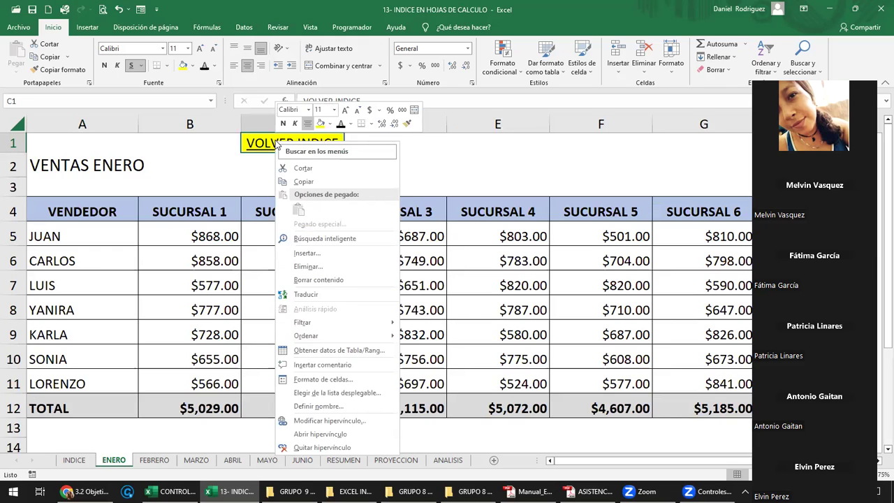
left_click(336, 422)
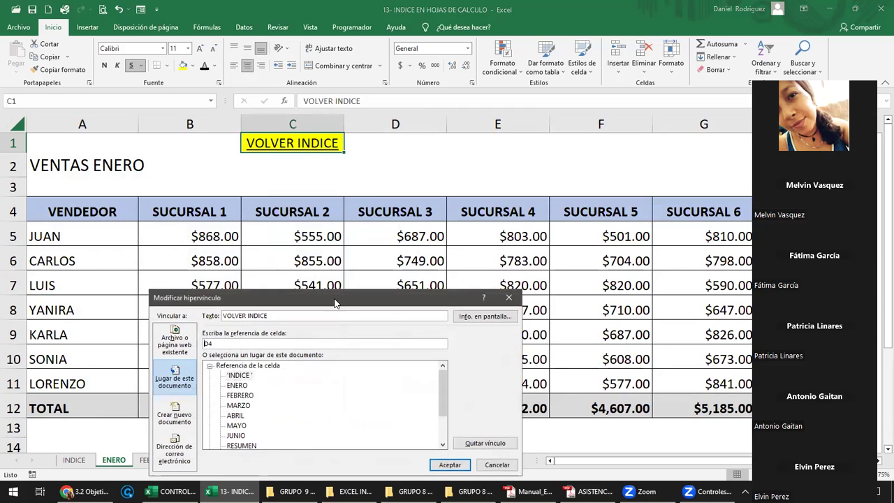
left_click_drag(337, 301, 484, 197)
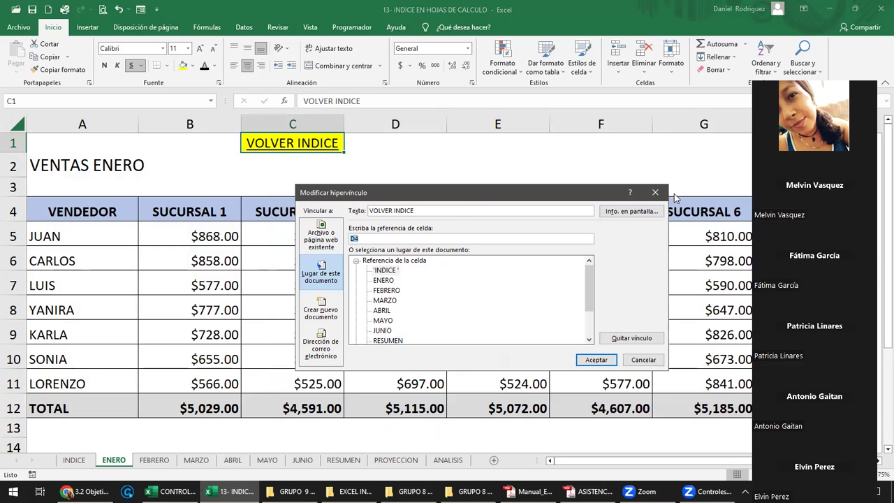
left_click(656, 192)
left_click(303, 172)
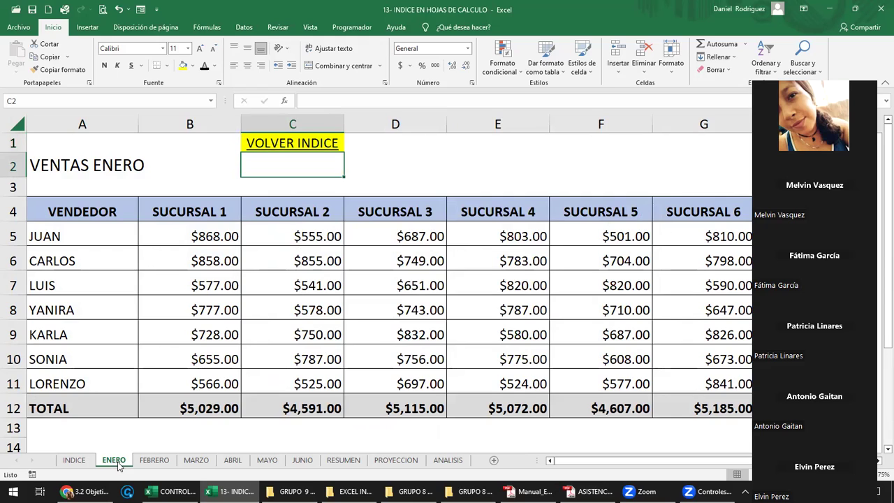
left_click(307, 142)
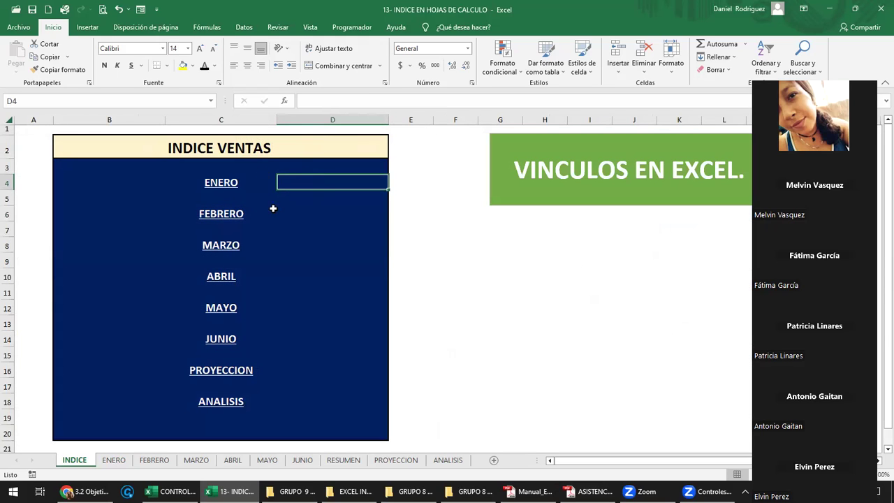
- Check ABRIL's back-link target the same way and confirm it returns to INDICE
left_click(228, 279)
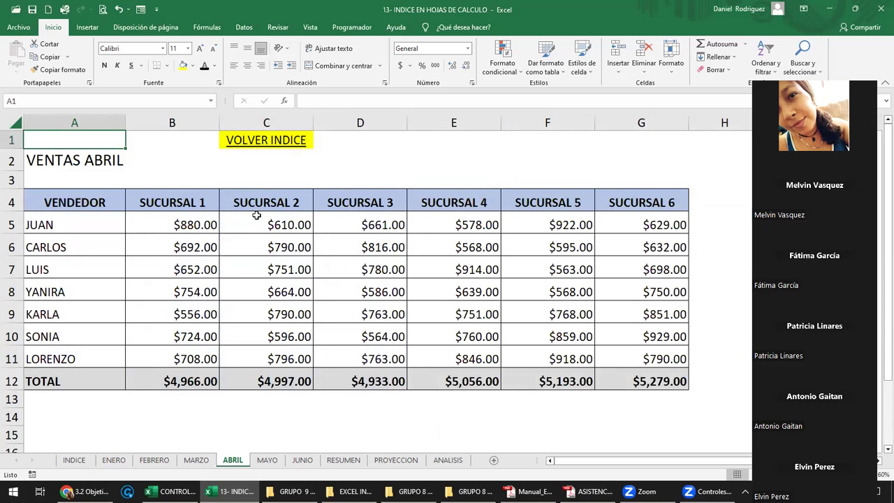
right_click(264, 140)
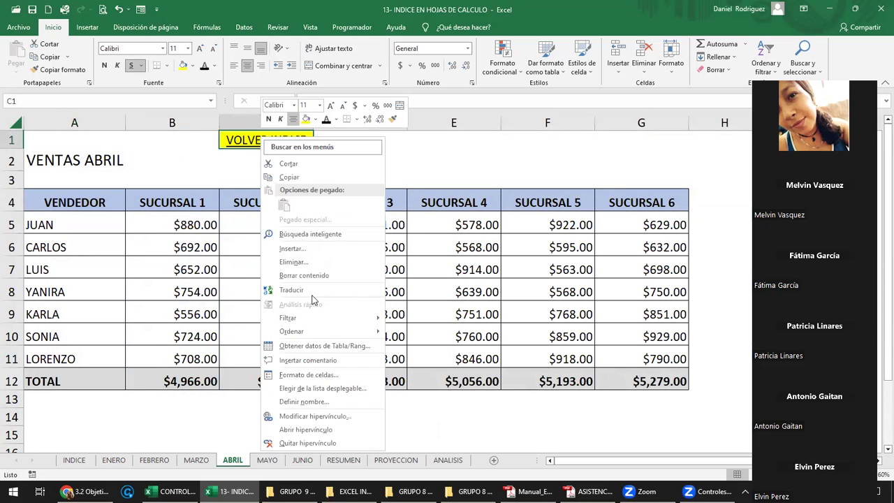
left_click(313, 418)
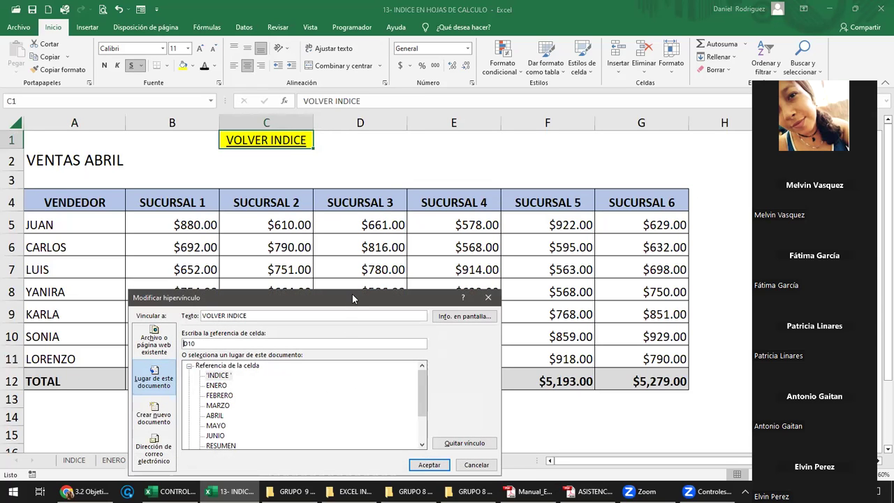
left_click_drag(353, 298, 495, 181)
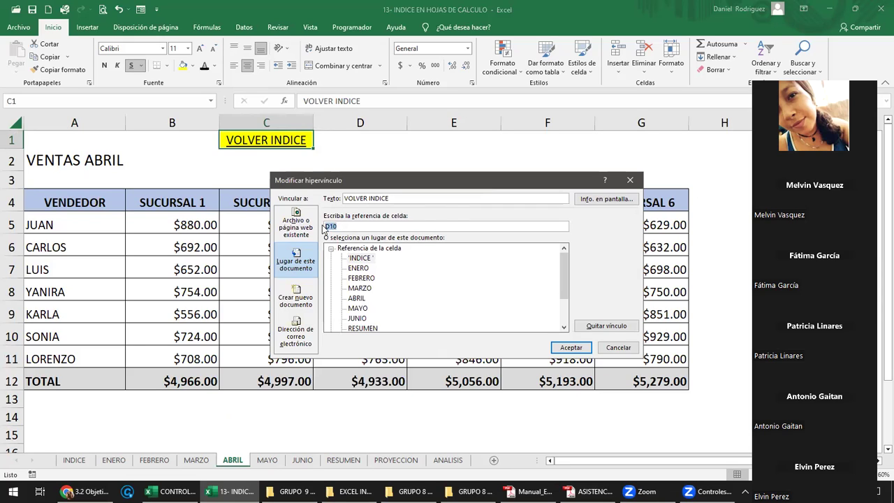
left_click(630, 180)
left_click(295, 142)
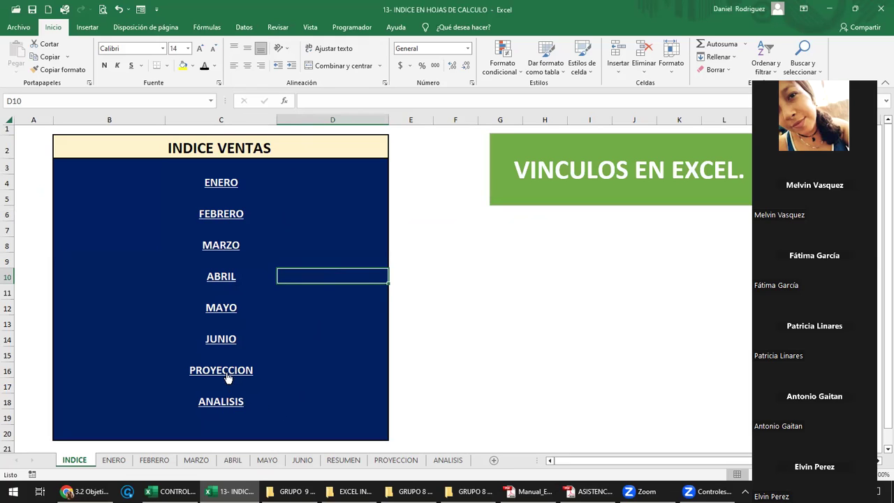
left_click(258, 353)
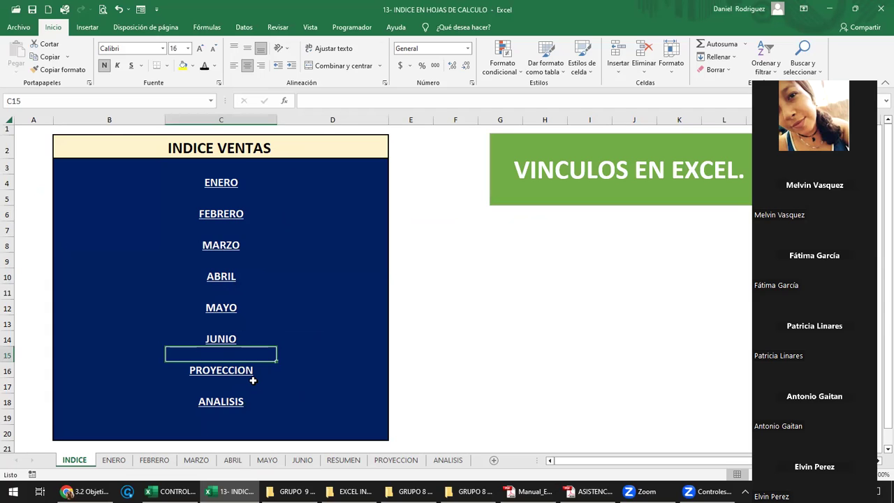
- Insert two blank rows at rows 15–16 of INDICE, above PROYECCION
left_click(347, 461)
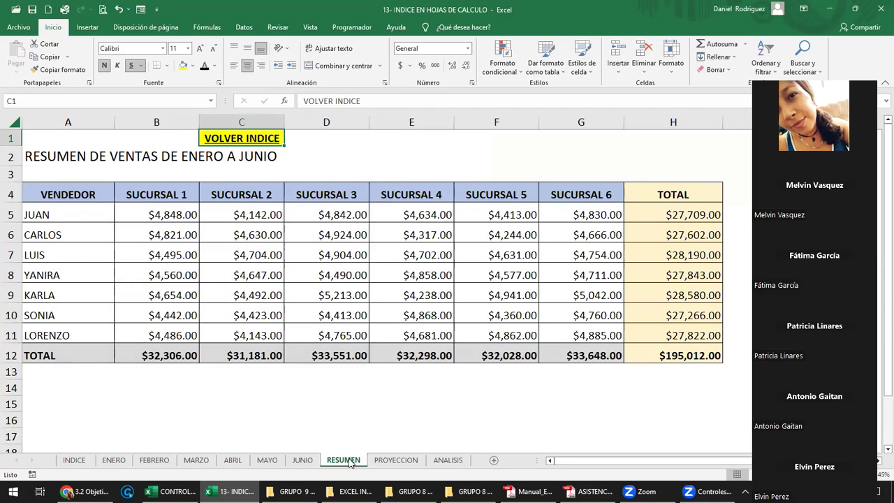
left_click(303, 460)
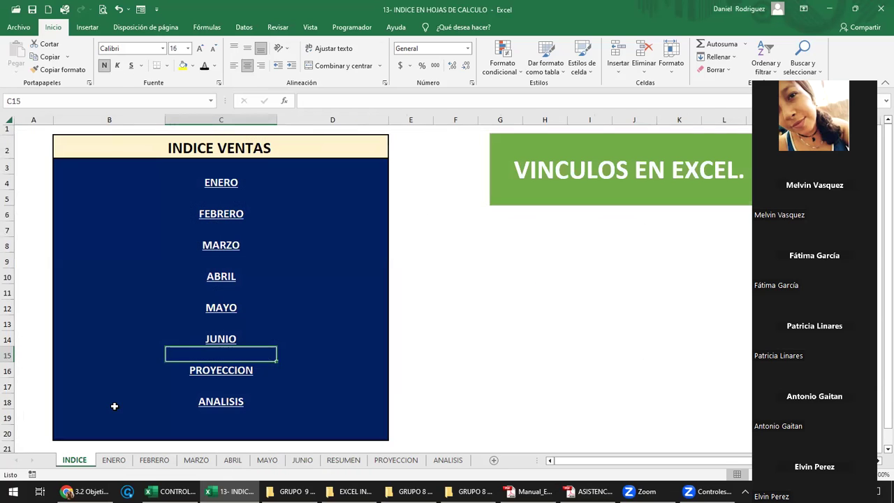
left_click(74, 461)
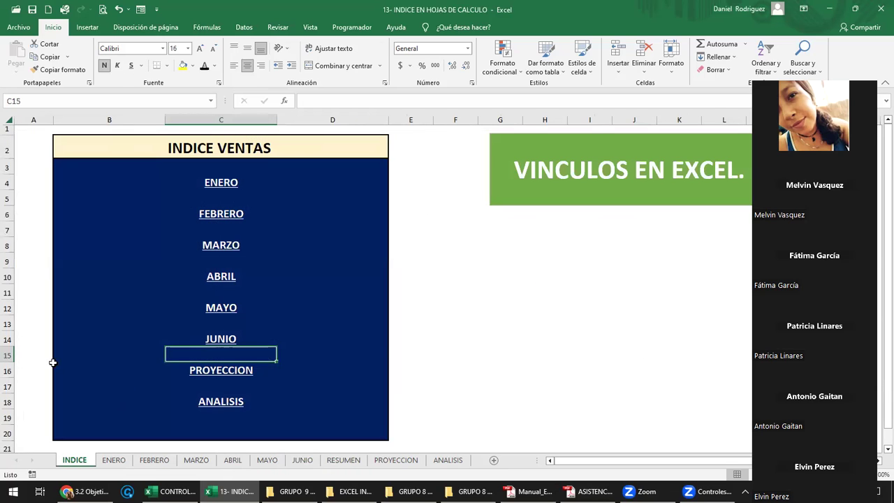
left_click_drag(5, 357, 7, 370)
right_click(7, 370)
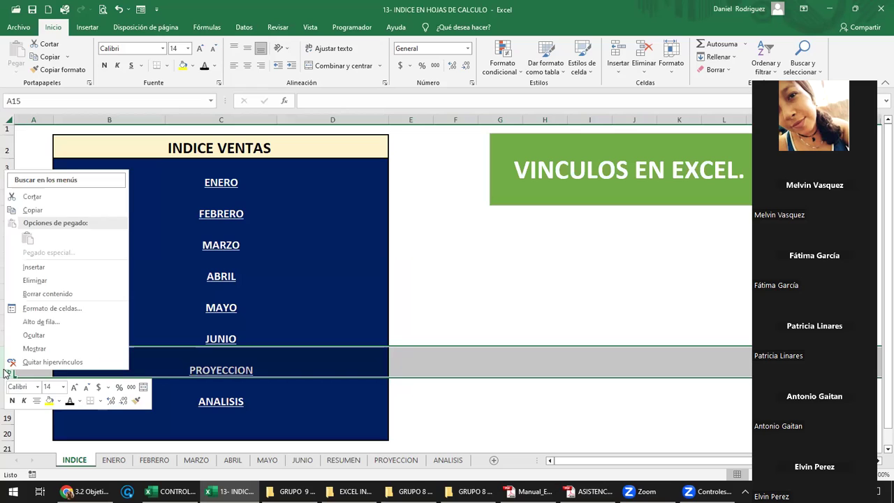
left_click(57, 269)
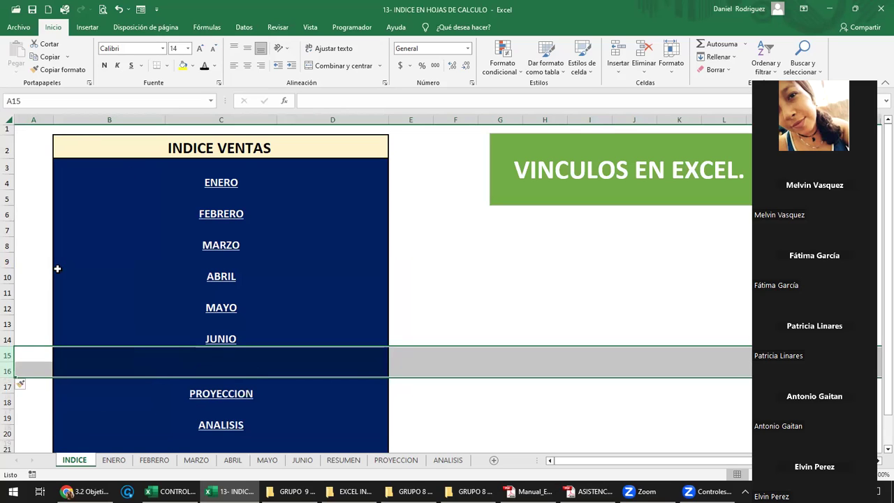
- Enter RESUMEN in cell C16 of the index
left_click(241, 370)
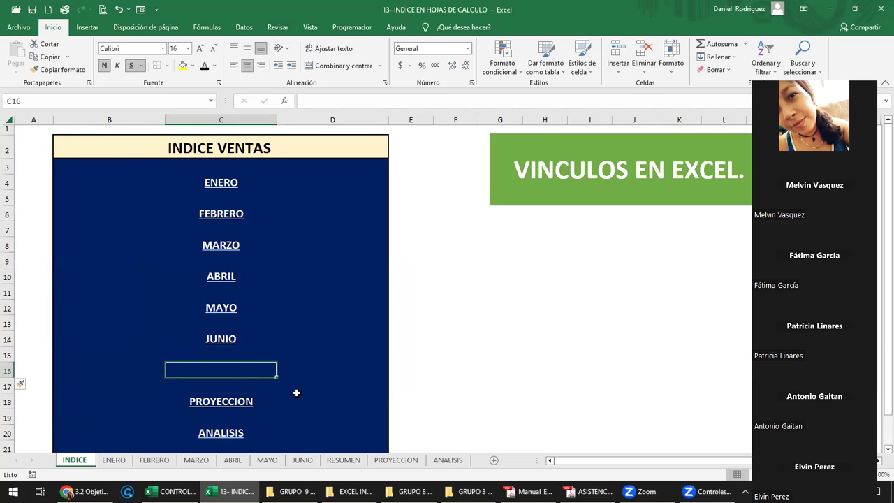
key("Up")
key("Up")
key("Down")
key("Down")
key("Up")
key("Up")
key("Down")
key("Down")
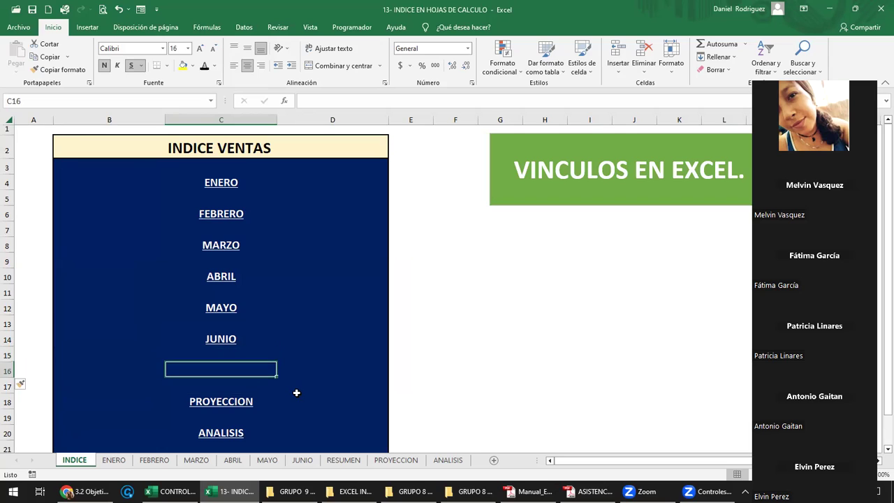
type("RESUMEN")
key("Return")
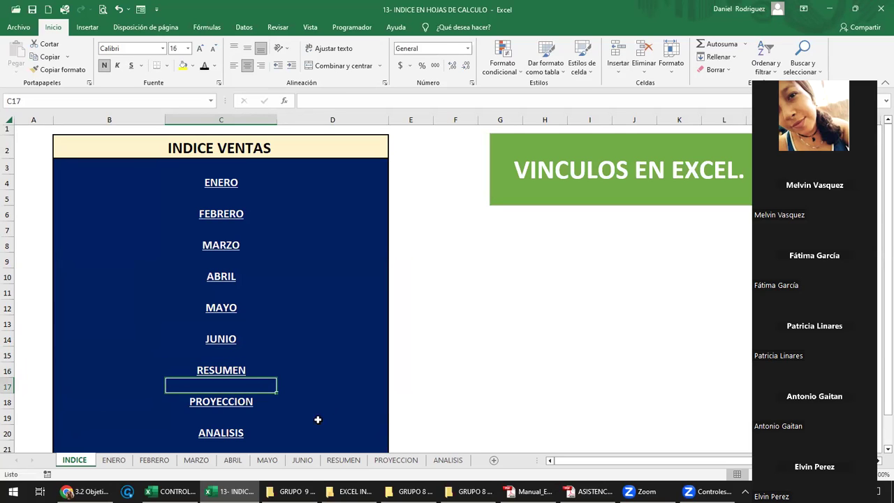
- Review the RESUMEN entry and round-trip the JUNIO link and back-link
left_click(467, 370)
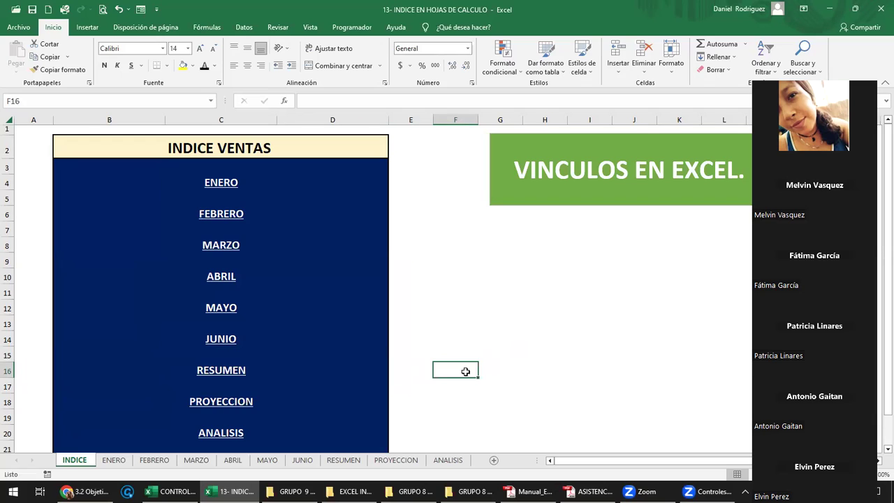
left_click(221, 373)
key("F2")
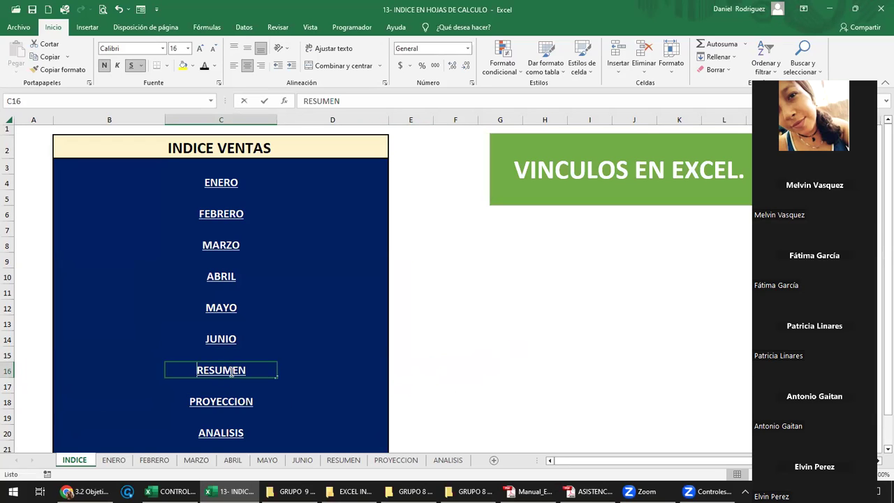
left_click(221, 340)
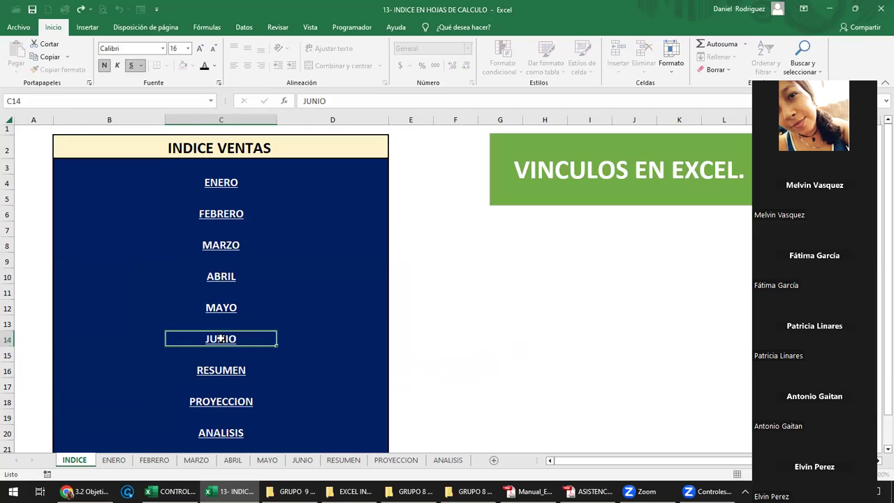
left_click(283, 144)
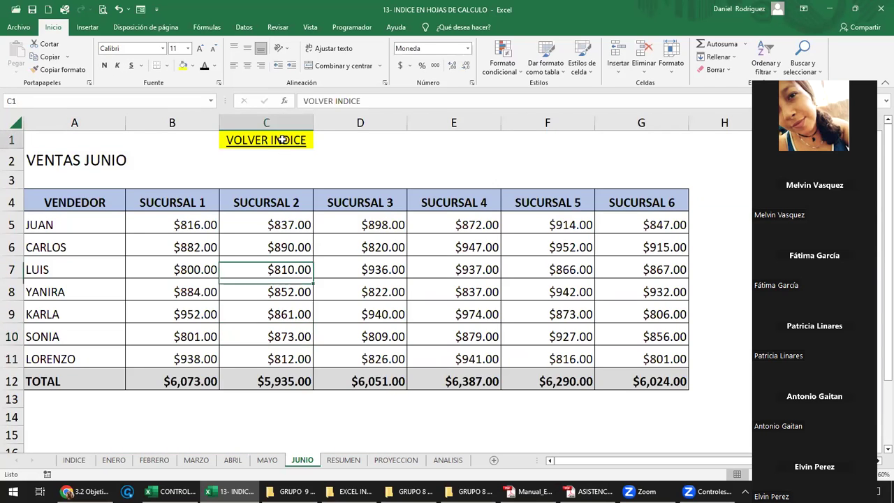
left_click(230, 370)
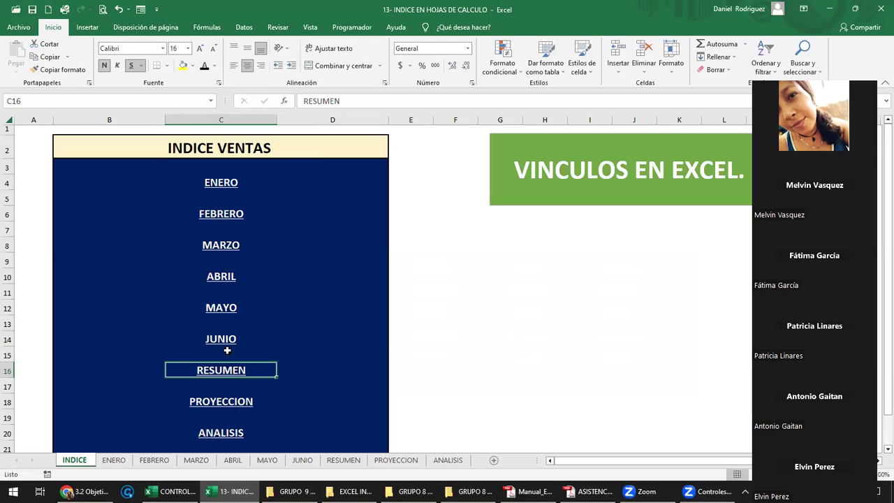
left_click(329, 370)
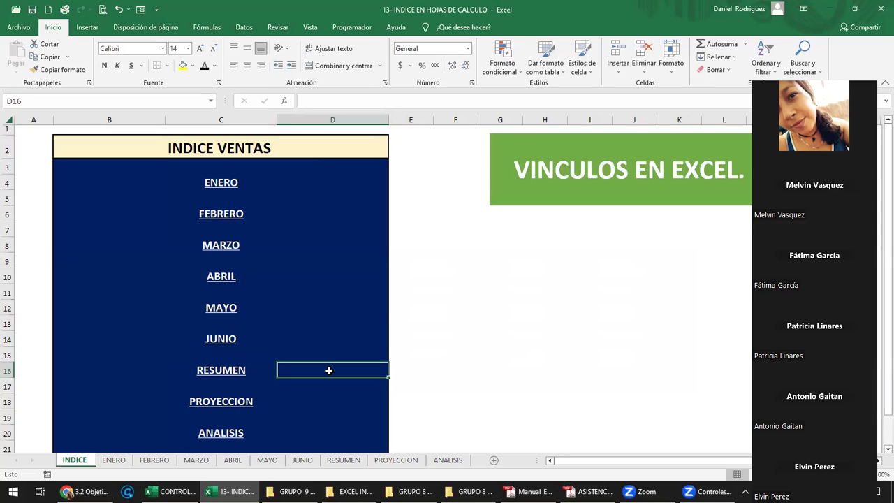
- Hyperlink INDICE cell C16 to RESUMEN!C1 via Lugar de este documento
right_click(221, 375)
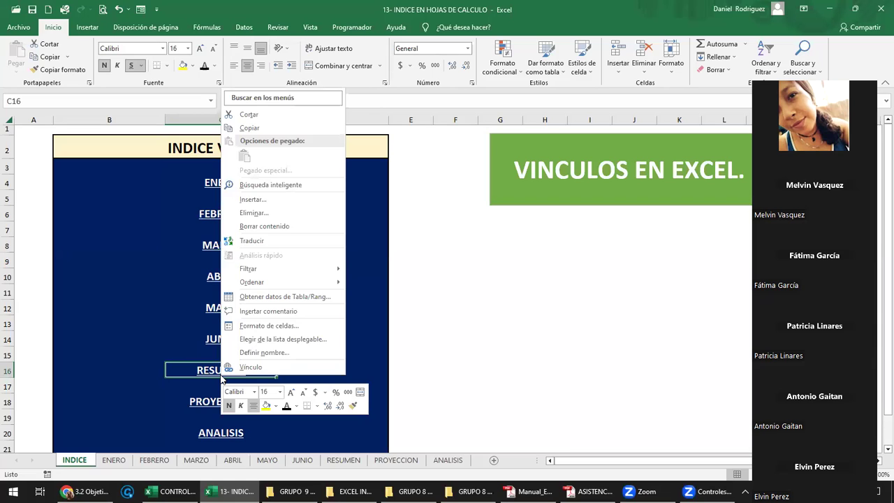
left_click(256, 367)
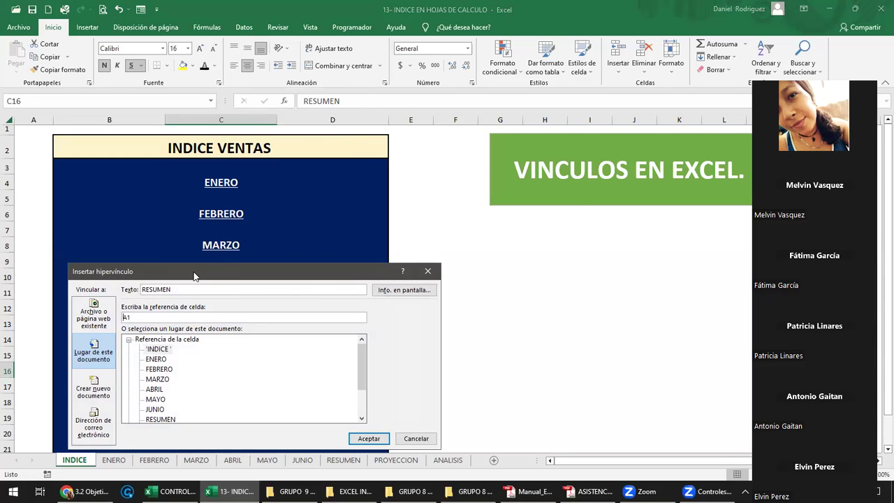
left_click_drag(195, 277, 339, 223)
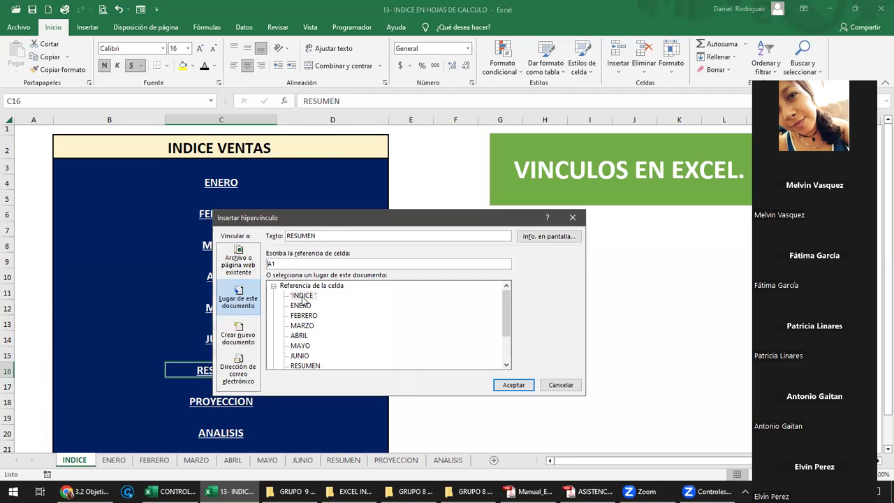
left_click_drag(500, 308, 500, 325)
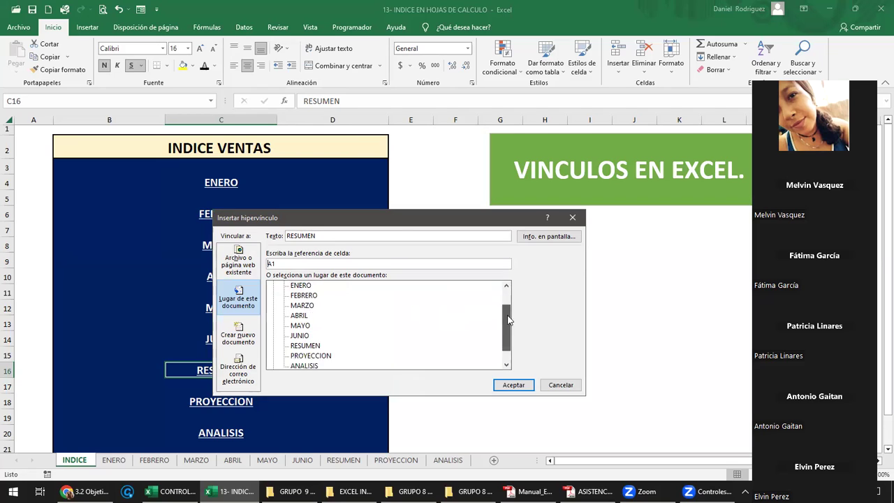
left_click_drag(392, 213, 504, 232)
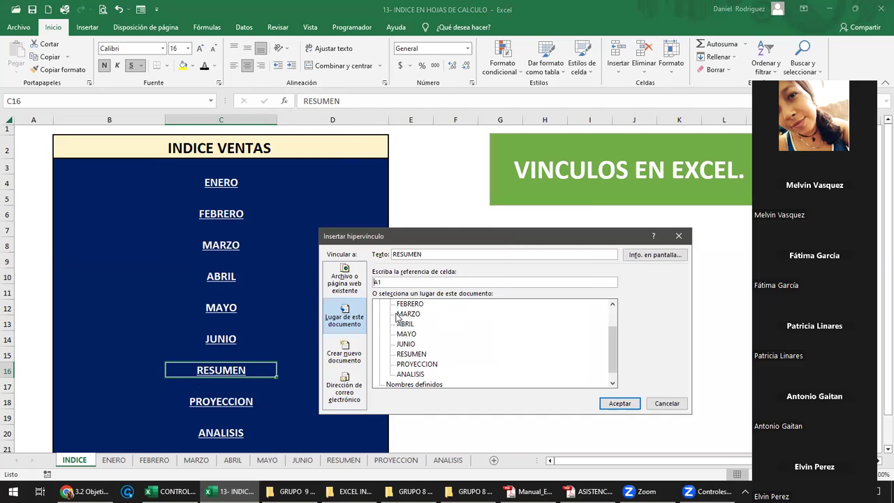
left_click(418, 356)
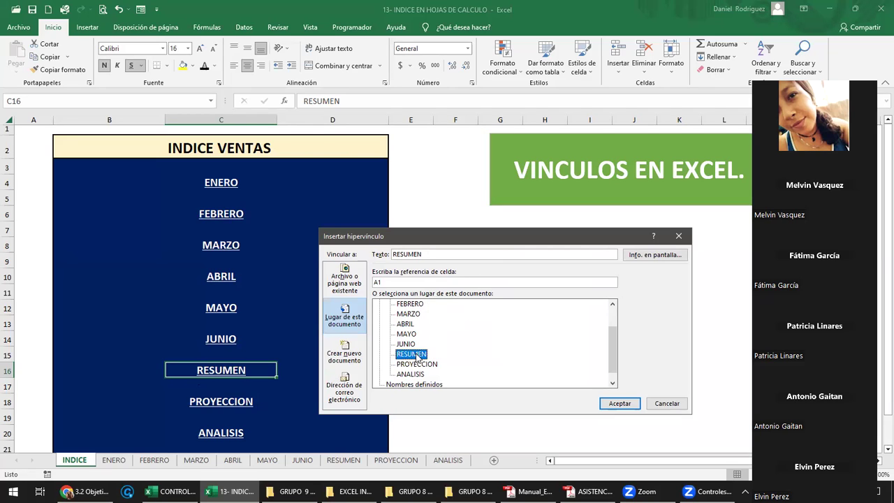
left_click(386, 281)
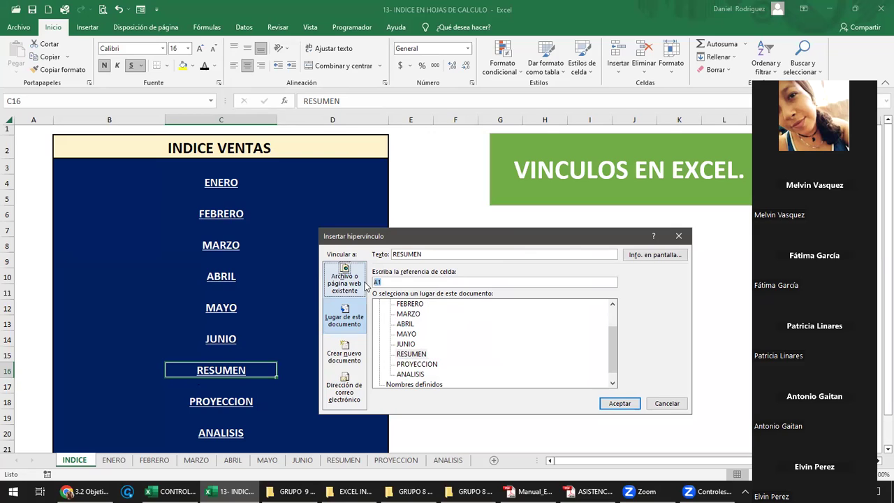
type("C")
left_click(620, 404)
left_click(526, 356)
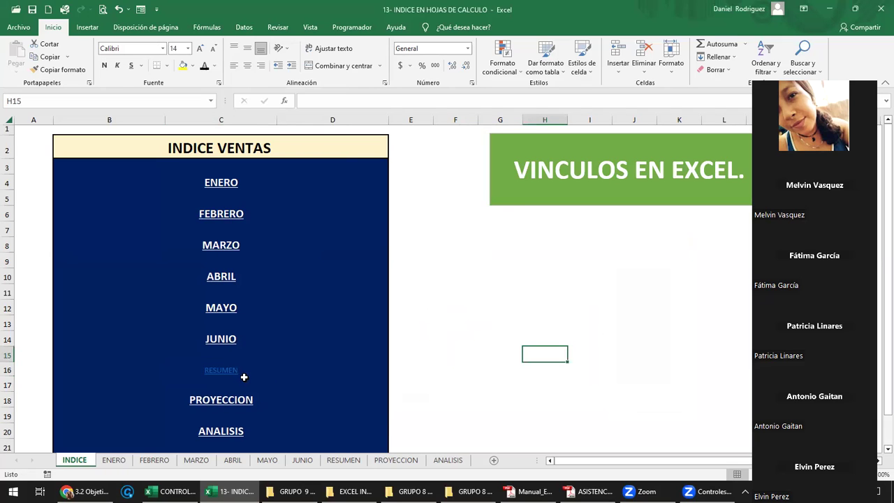
- Apply MARZO's formatting to RESUMEN with Copiar formato, then follow its link
right_click(222, 249)
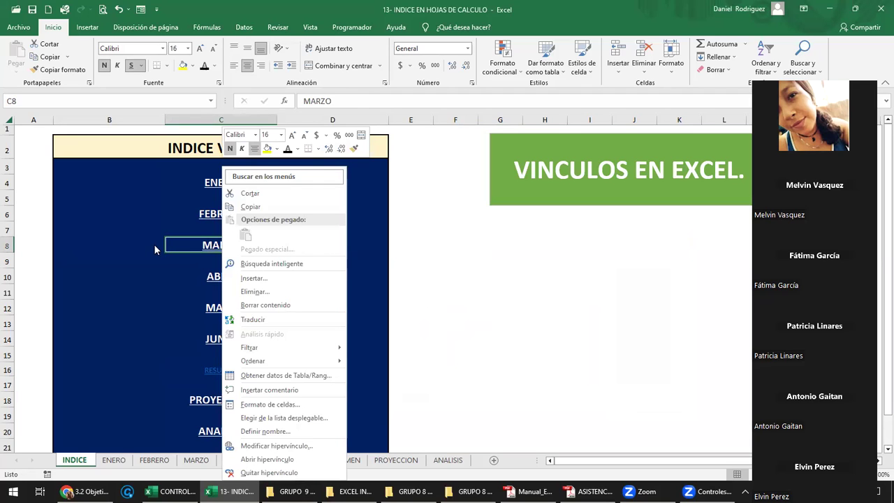
key("Escape")
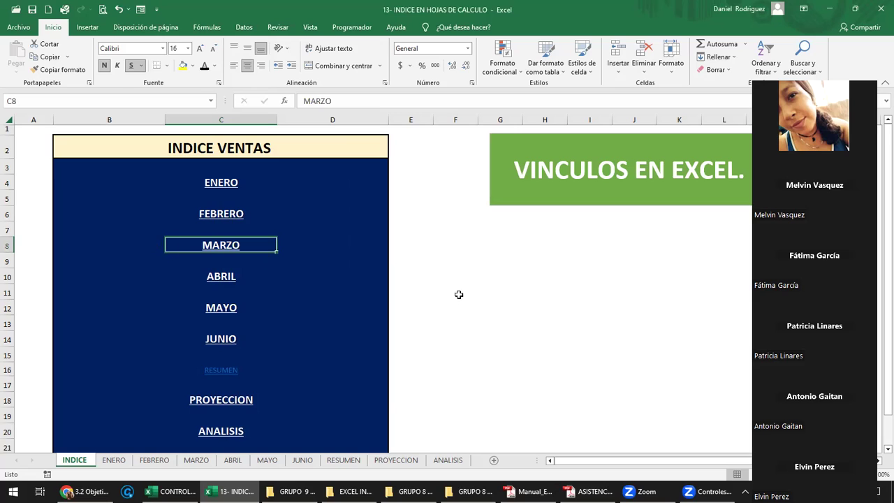
left_click(457, 294)
right_click(239, 253)
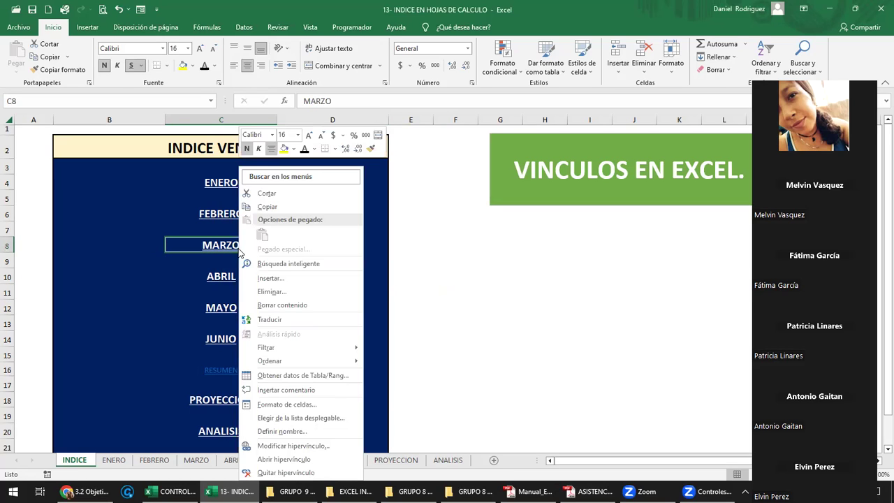
key("Escape")
left_click(63, 70)
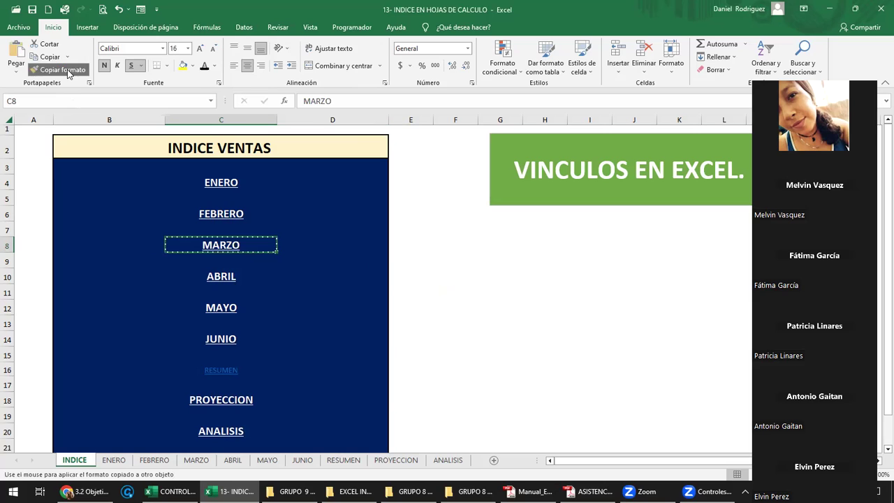
left_click(228, 374)
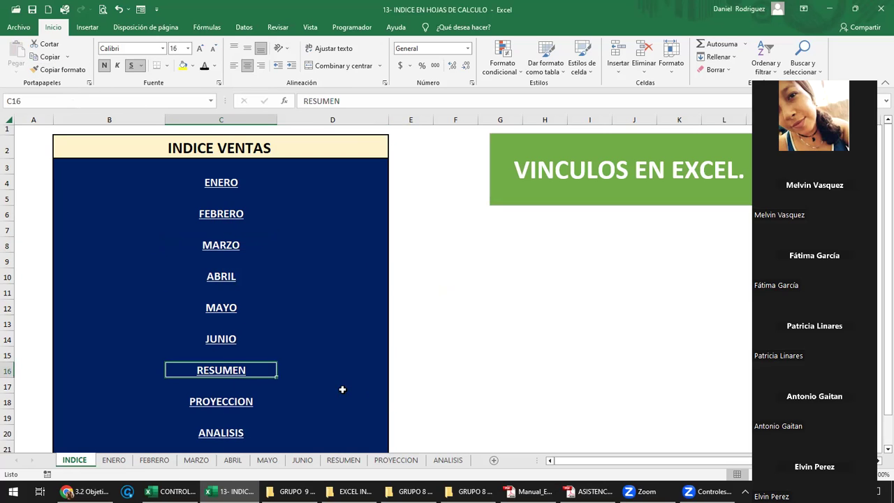
left_click(415, 369)
left_click(236, 374)
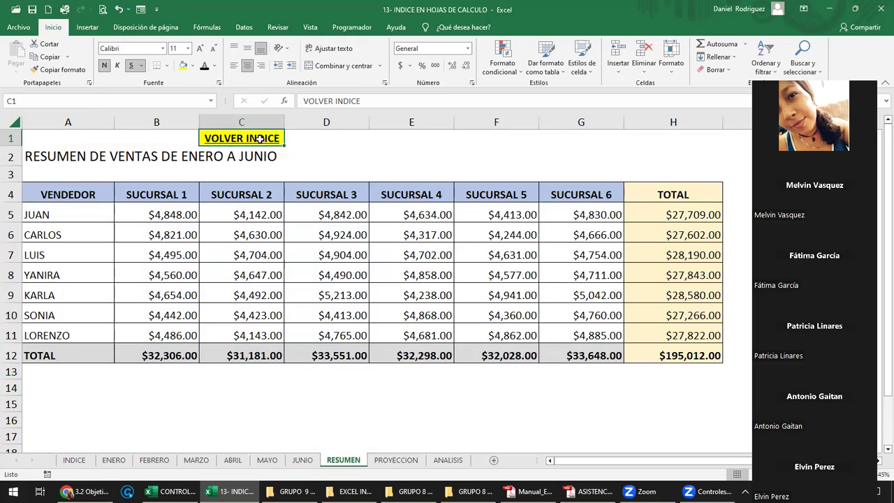
- Return to INDICE and follow the RESUMEN link again
left_click(74, 461)
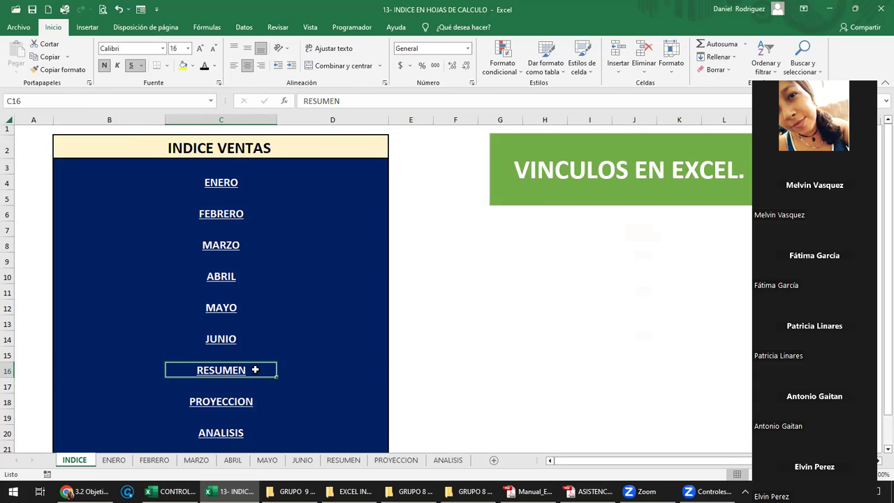
left_click(325, 372)
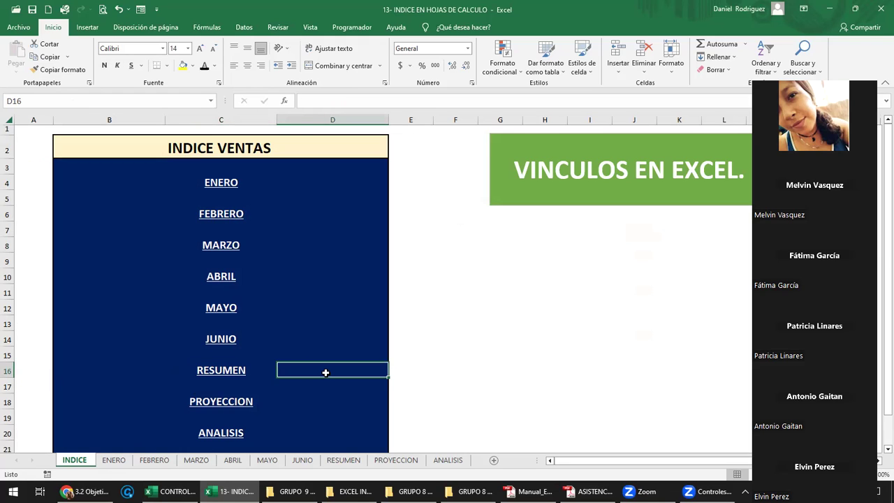
left_click(228, 369)
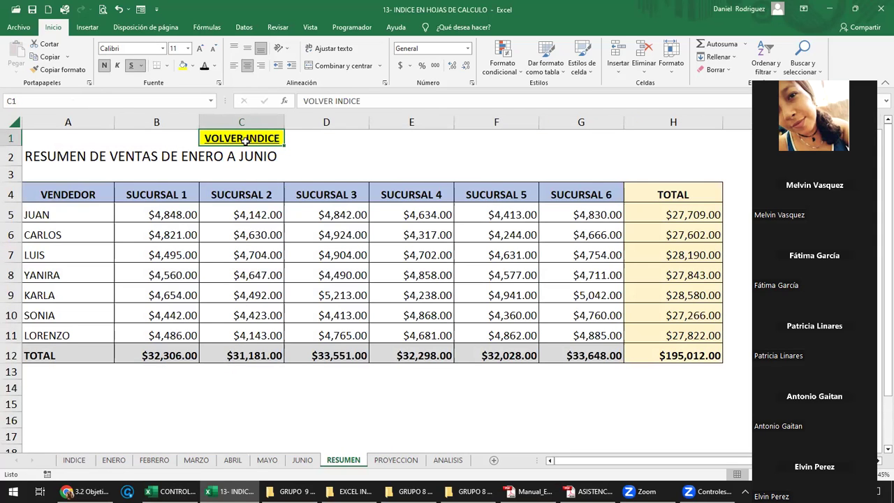
- Link RESUMEN's VOLVER INDICE cell to INDICE cell D16 and test it
right_click(245, 139)
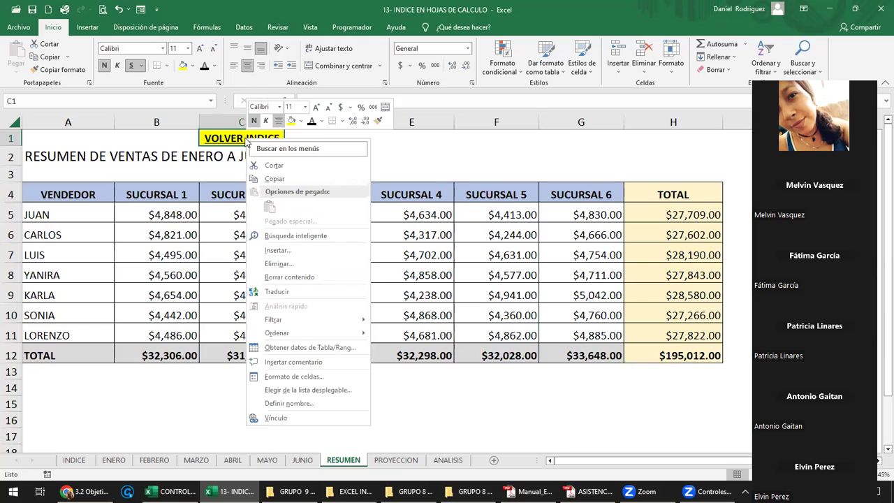
left_click(302, 419)
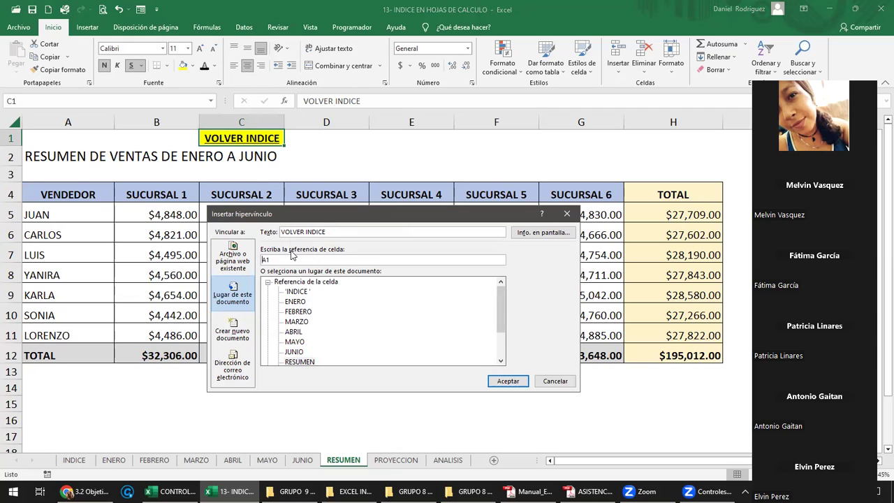
double_click(267, 259)
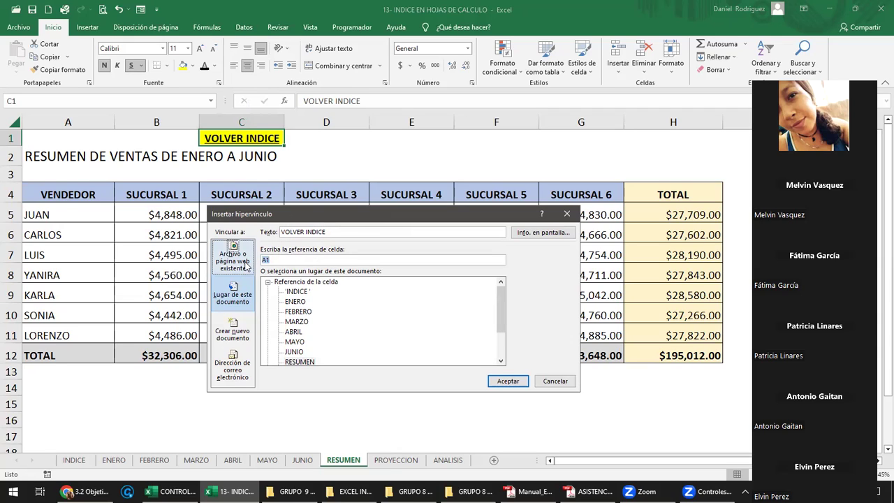
type("D16")
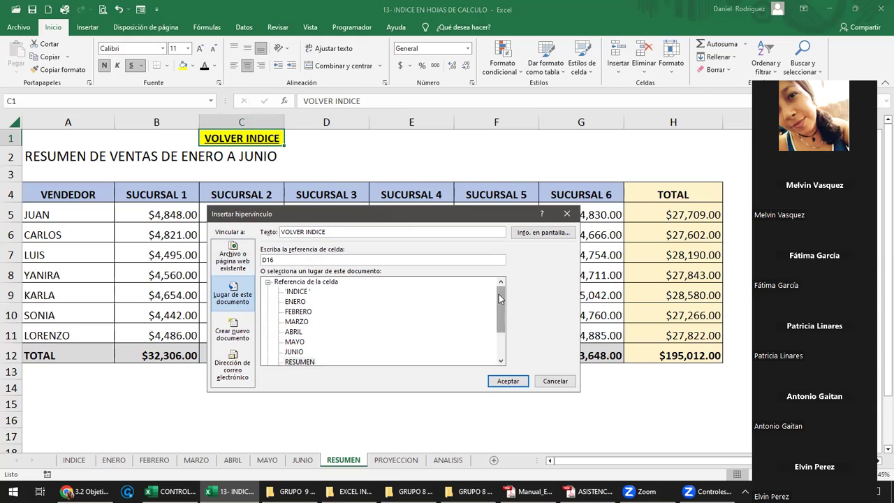
left_click_drag(499, 298, 435, 359)
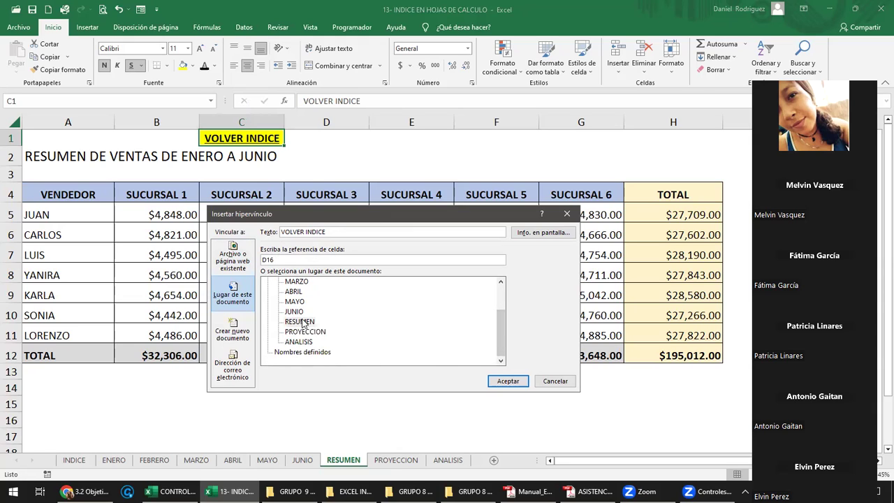
scroll(302, 323, "up", 1)
scroll(350, 328, "up", 1)
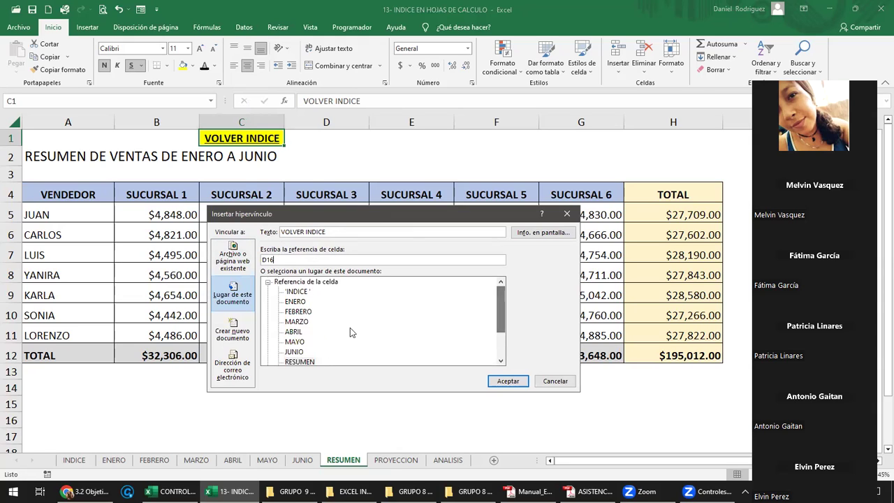
left_click(293, 293)
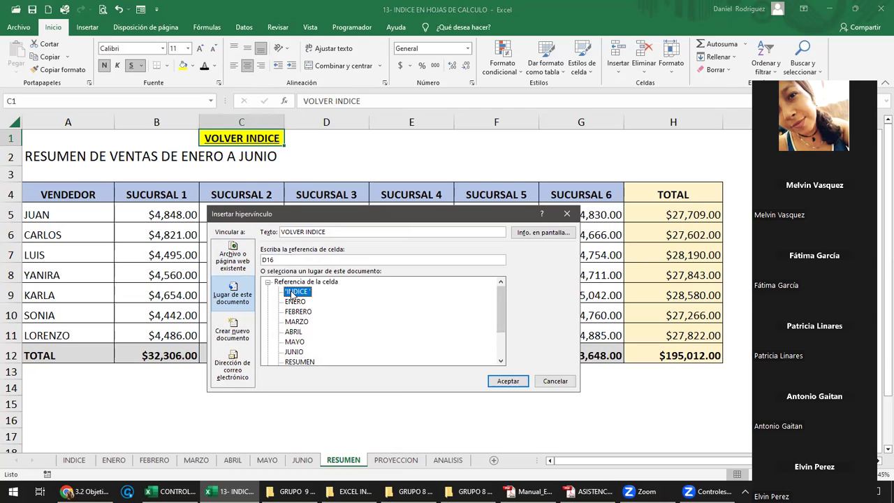
left_click(497, 383)
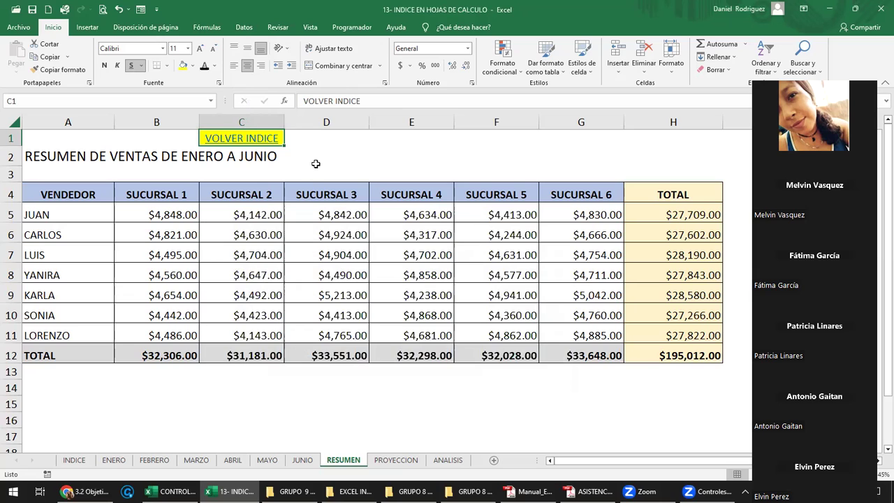
left_click(272, 143)
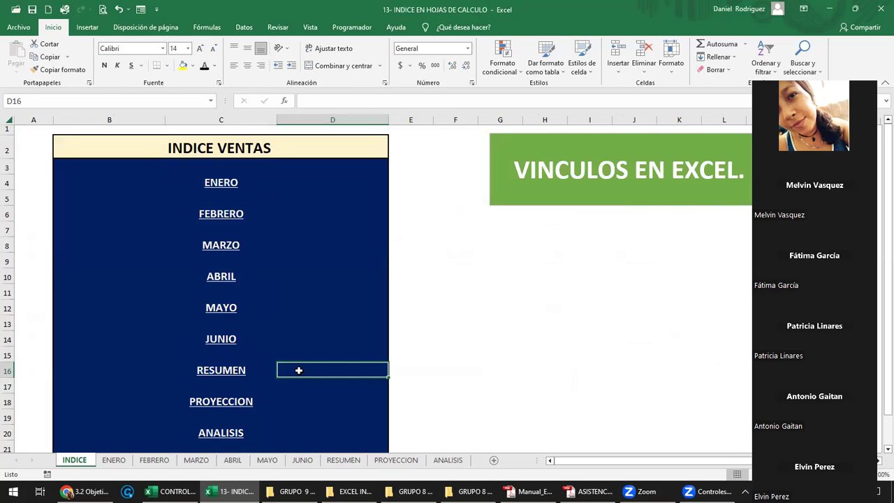
- Round-trip the JUNIO and PROYECCION index links, ending on PROYECCION's C1 options
left_click(222, 339)
left_click(272, 142)
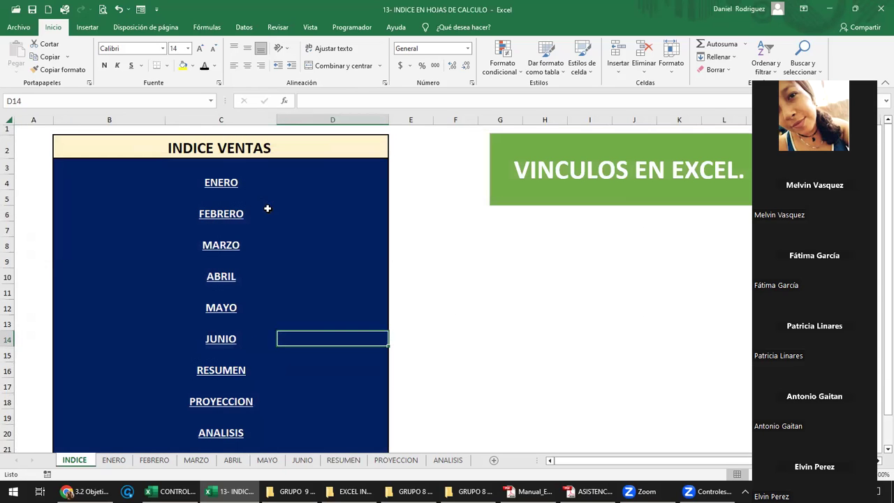
left_click(231, 404)
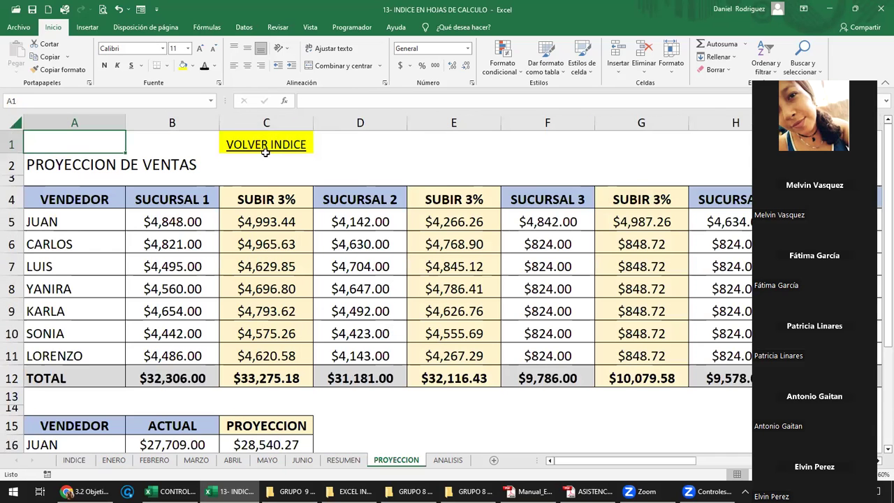
left_click(266, 150)
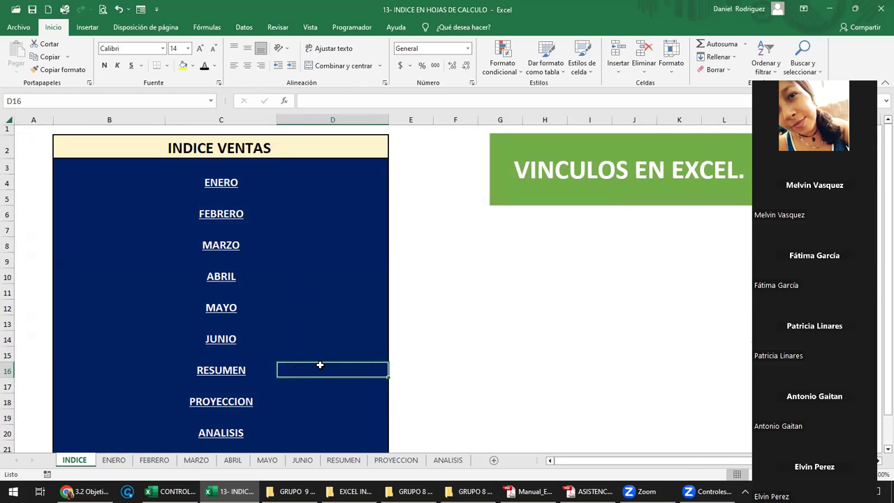
left_click(240, 402)
left_click(239, 401)
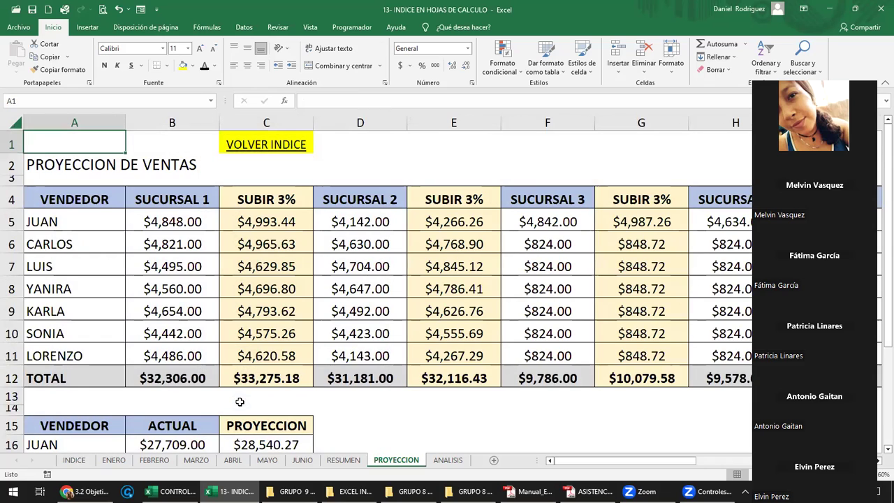
left_click(283, 148)
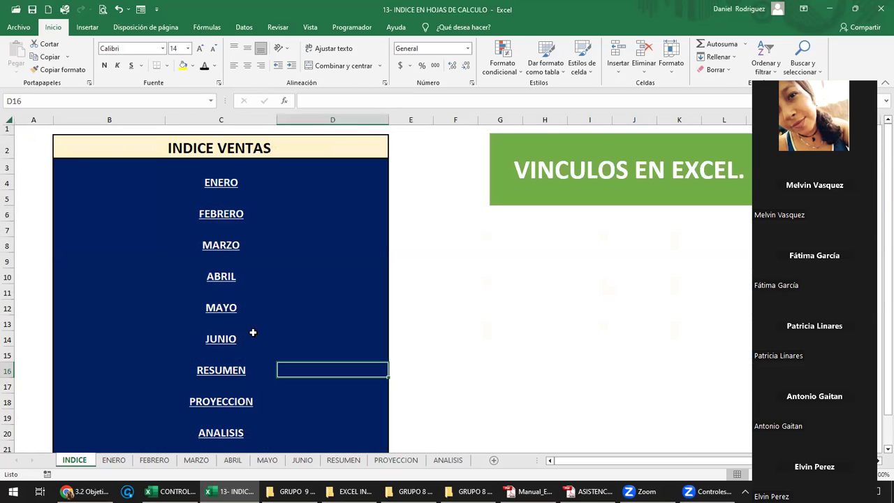
left_click(227, 405)
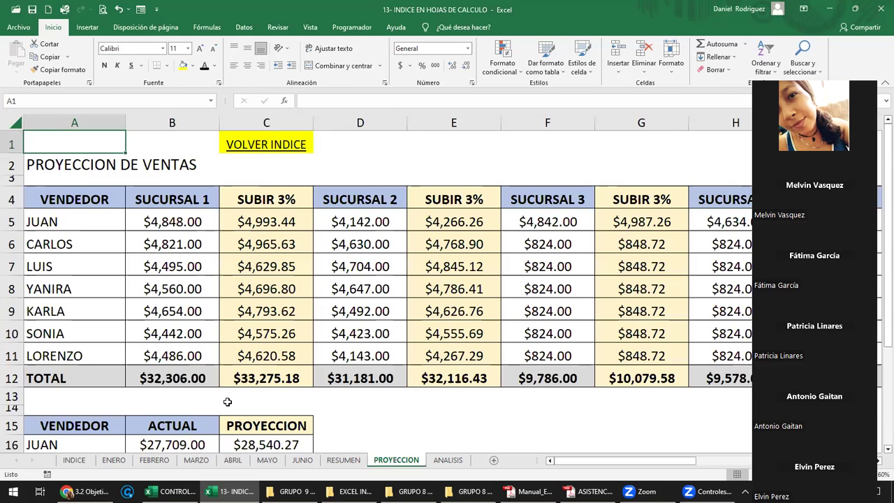
right_click(280, 149)
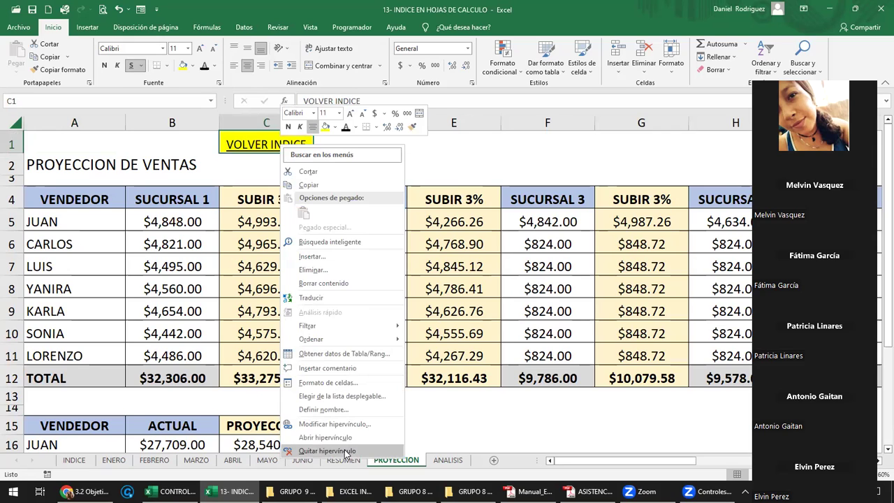
- Remove PROYECCION's C1 hyperlink and relink VOLVER INDICE to INDICE cell D18
left_click(346, 452)
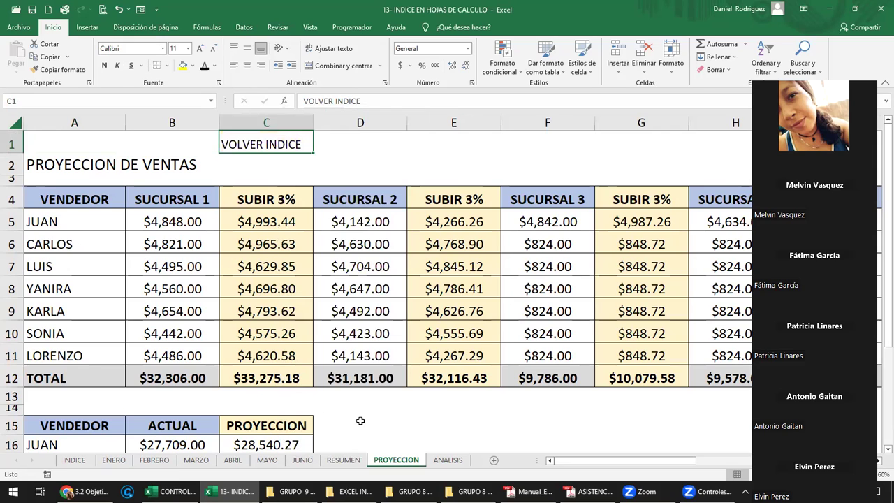
left_click(349, 156)
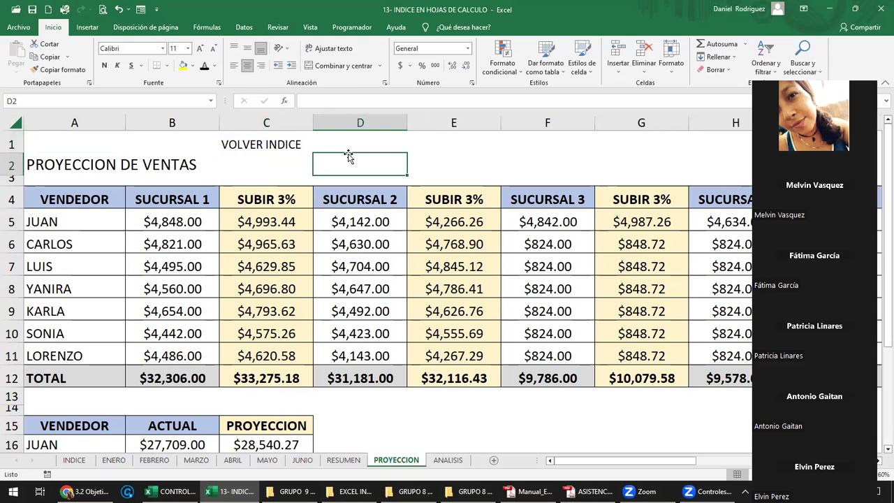
right_click(254, 144)
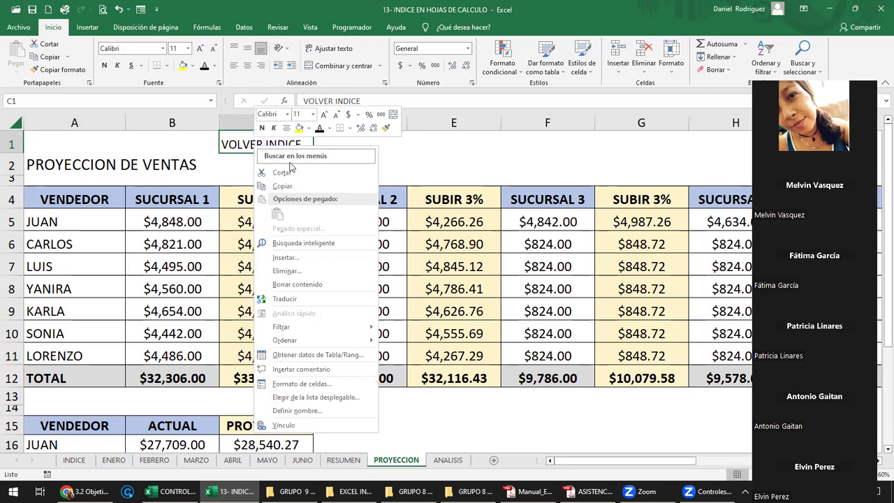
left_click(315, 424)
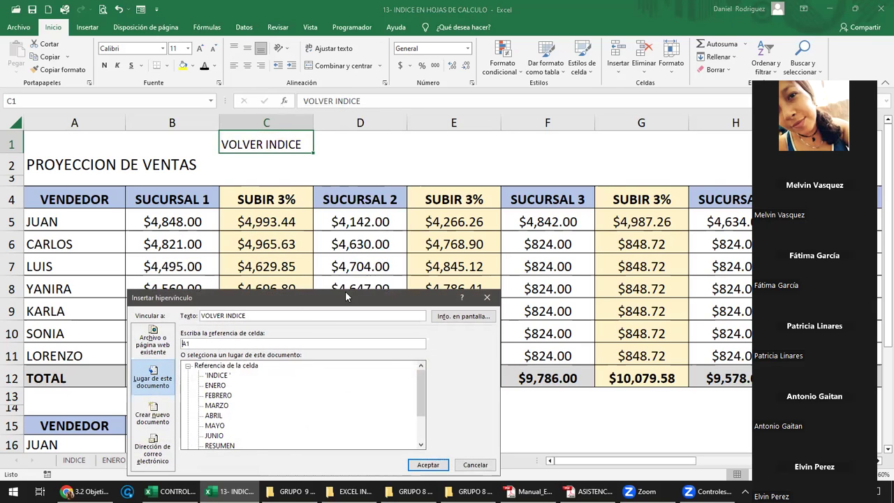
left_click_drag(346, 295, 461, 189)
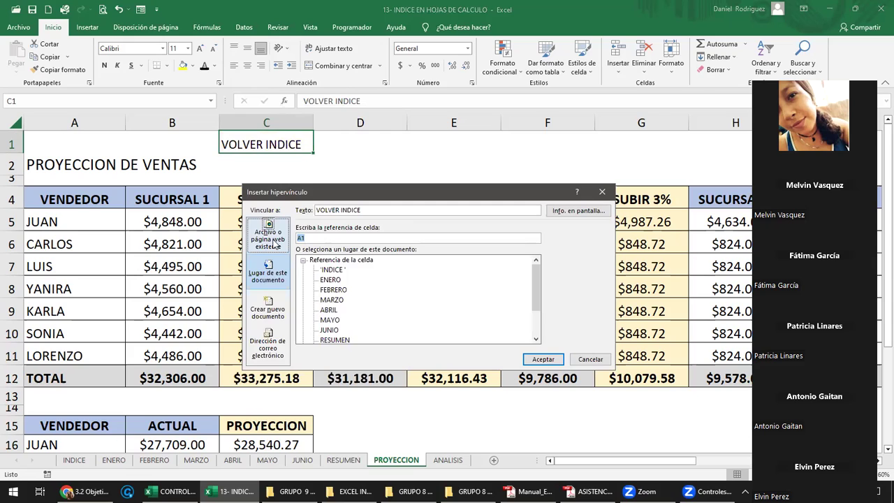
type("D18")
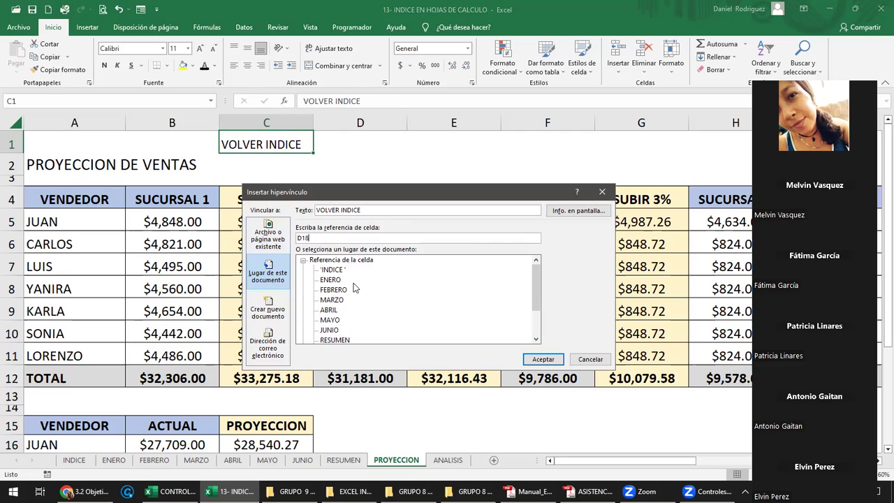
left_click(334, 270)
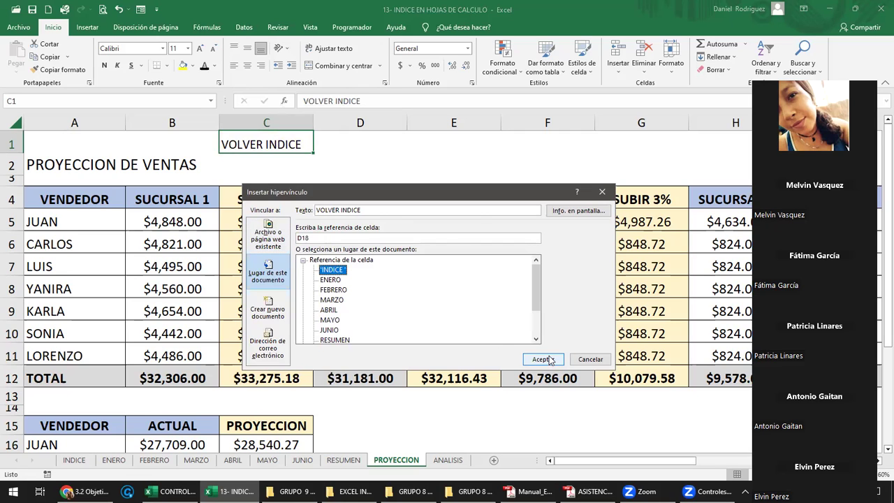
left_click(548, 359)
left_click(378, 160)
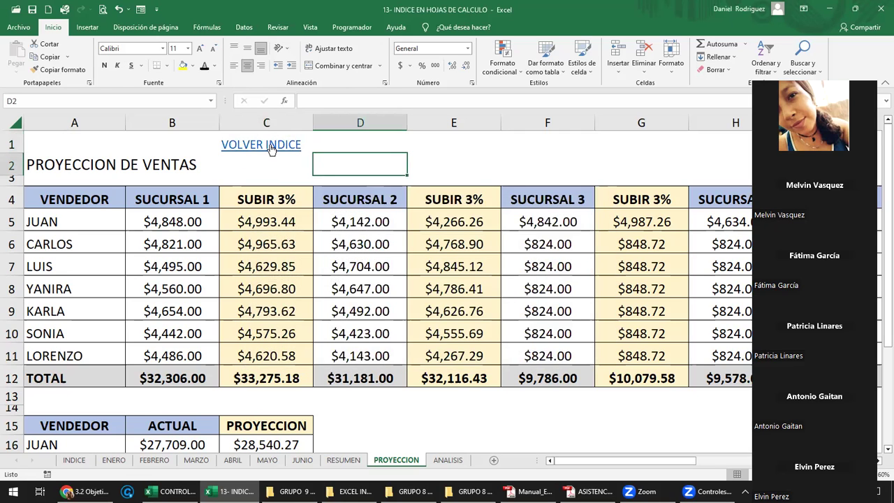
- Check that the PROYECCION sheet's new VOLVER INDICE link returns to INDICE
left_click(451, 460)
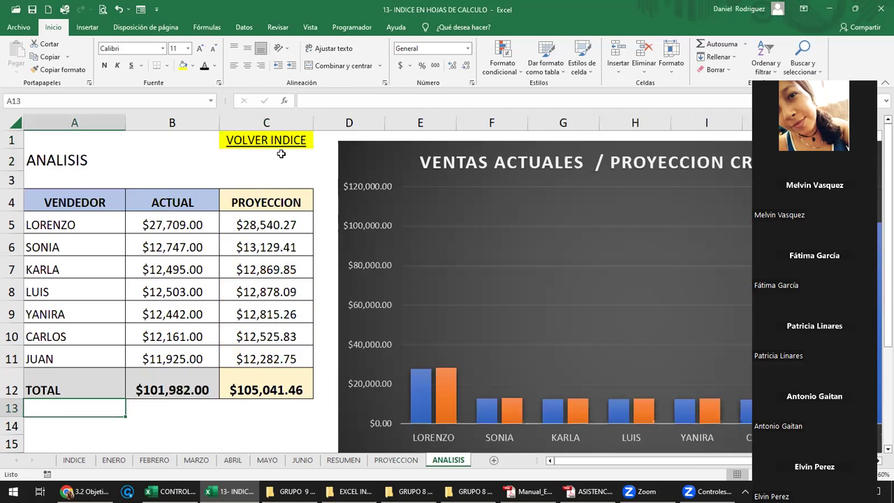
left_click(396, 460)
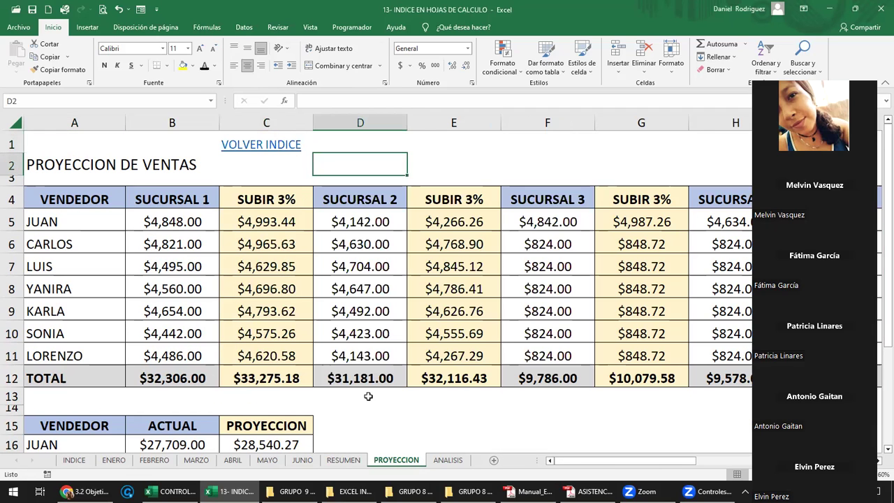
left_click(278, 144)
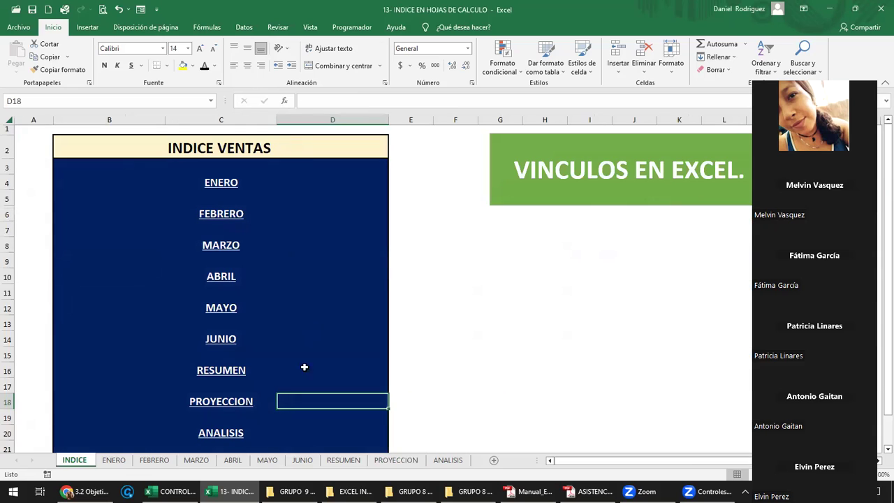
- Open ANALISIS from the index, try its VOLVER INDICE back-link, then reopen ANALISIS from INDICE
left_click(240, 433)
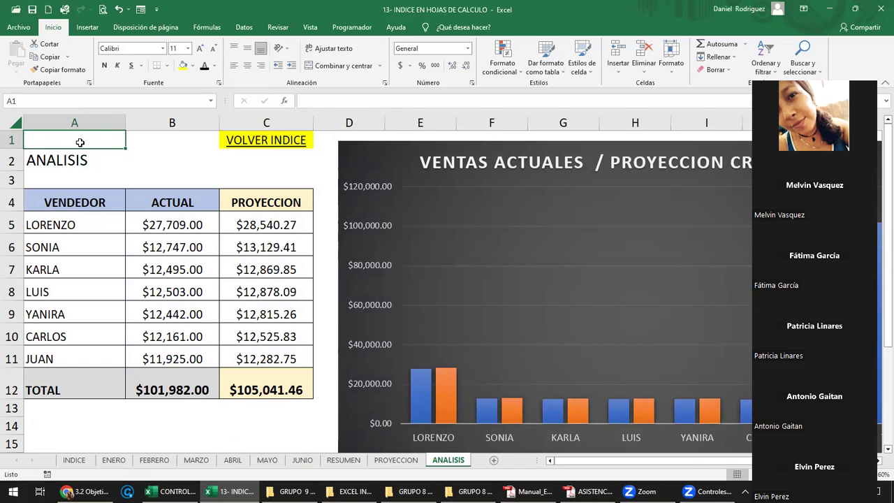
left_click(269, 141)
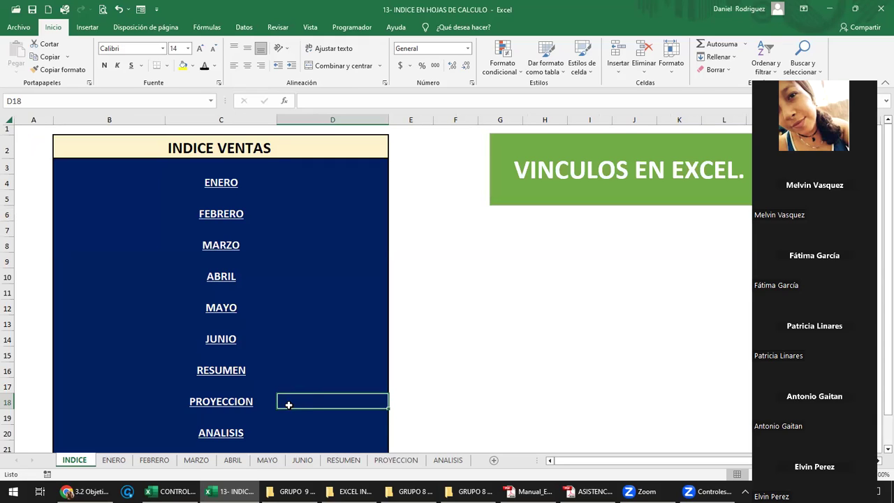
left_click(300, 434)
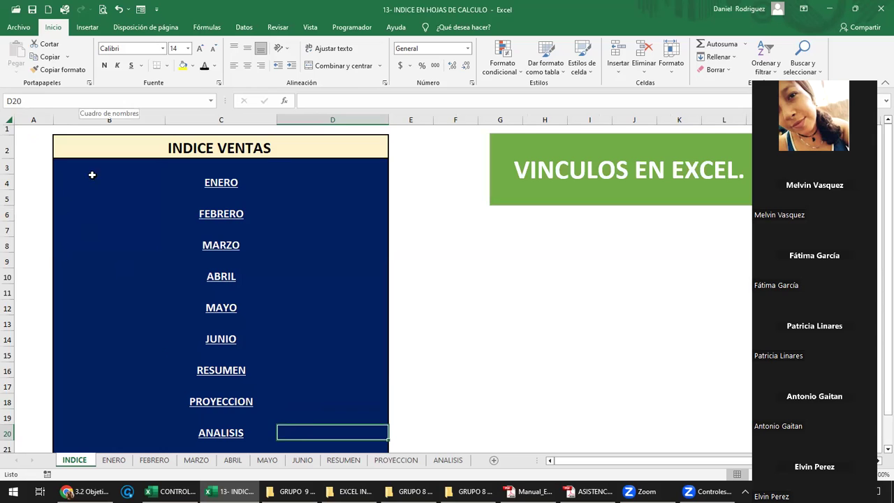
left_click(234, 433)
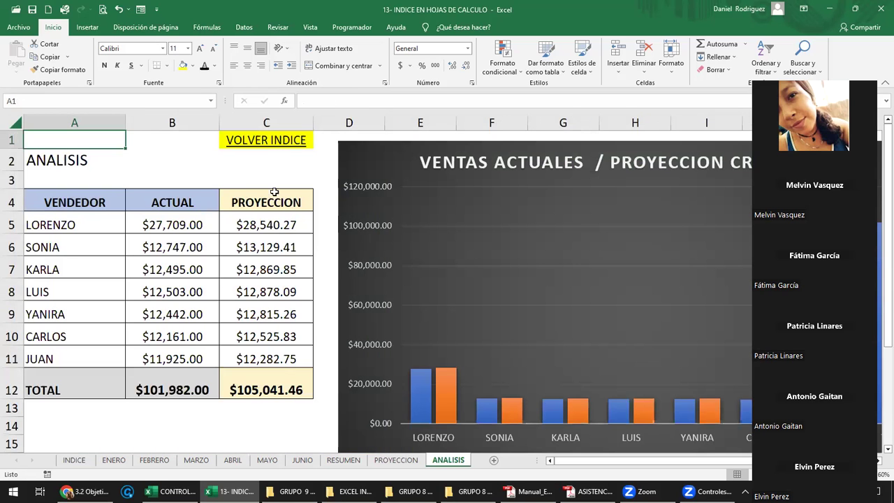
- Edit ANALISIS's C1 VOLVER INDICE hyperlink to target INDICE cell D20 instead of D18
right_click(266, 144)
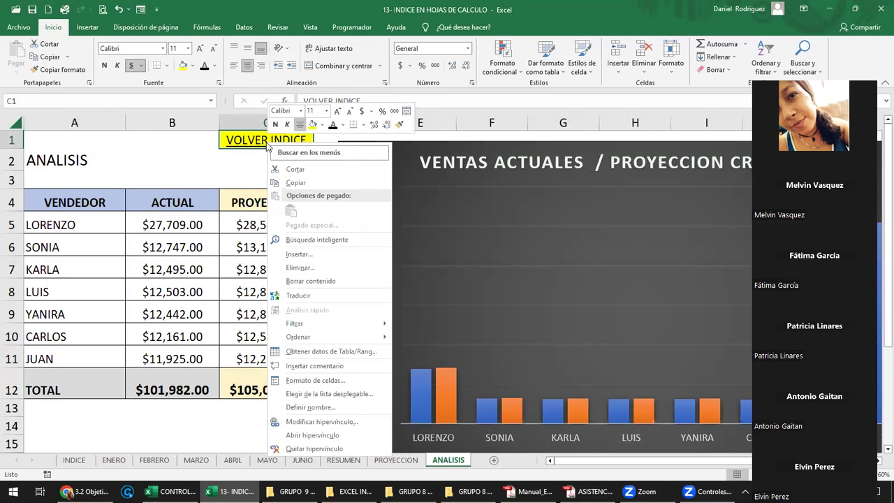
left_click(336, 421)
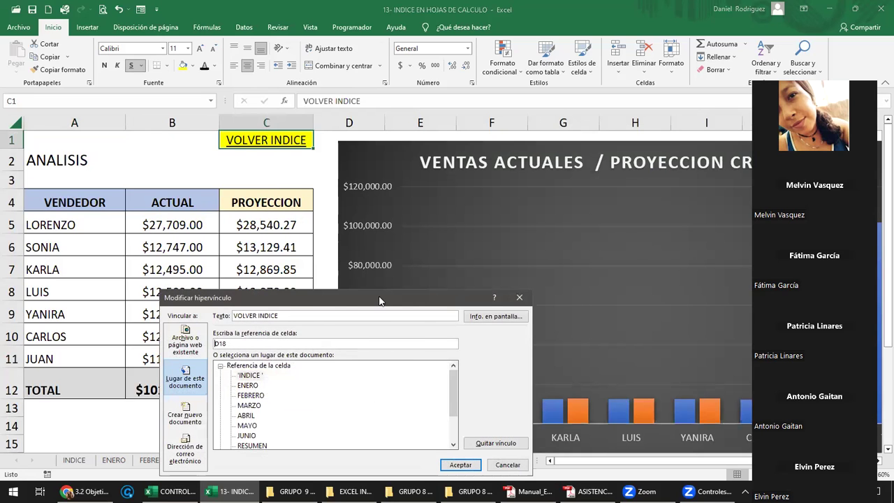
left_click_drag(379, 300, 473, 188)
left_click_drag(328, 231, 300, 231)
type("D20")
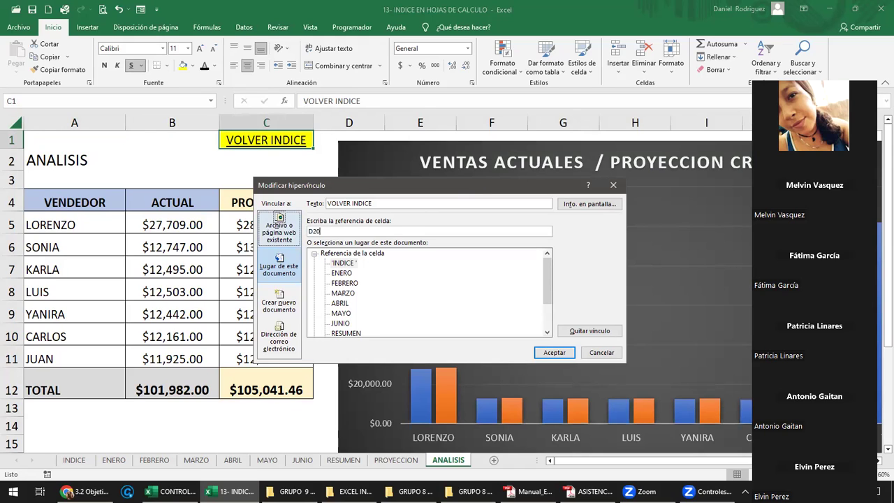
left_click(348, 264)
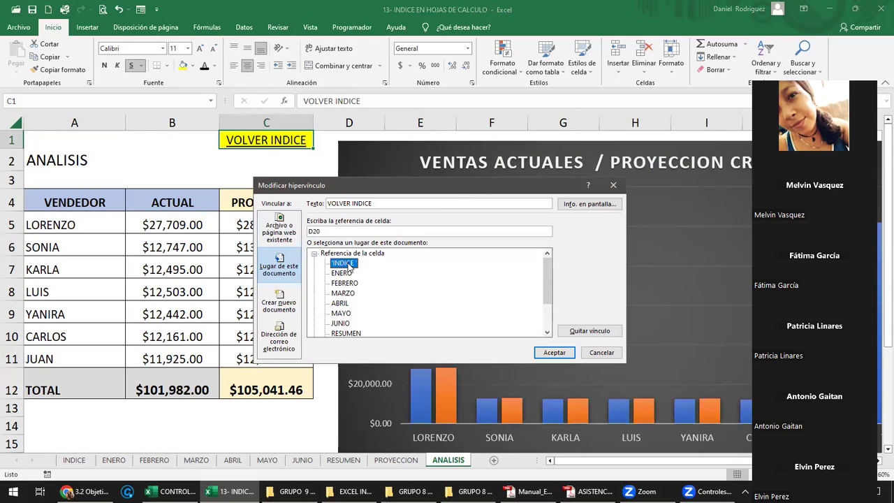
left_click(554, 352)
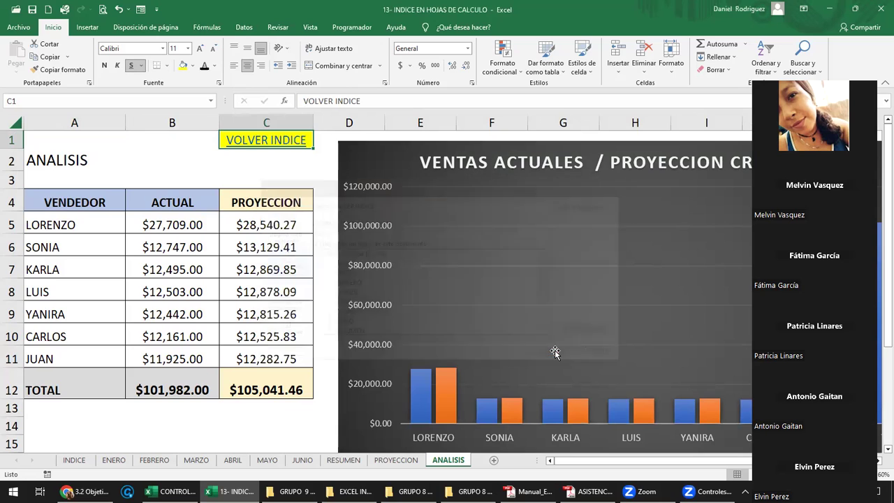
- Round-trip test the index and back-links for ANALISIS, JUNIO, RESUMEN and PROYECCION
left_click(272, 140)
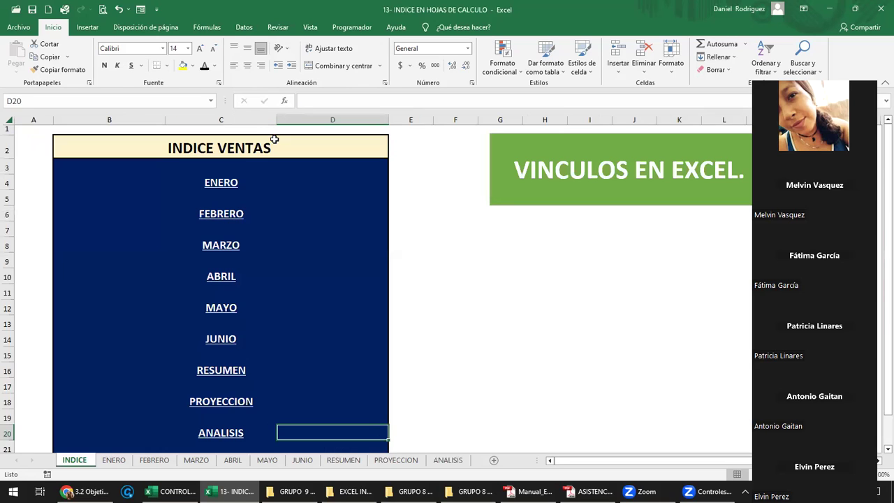
left_click(228, 342)
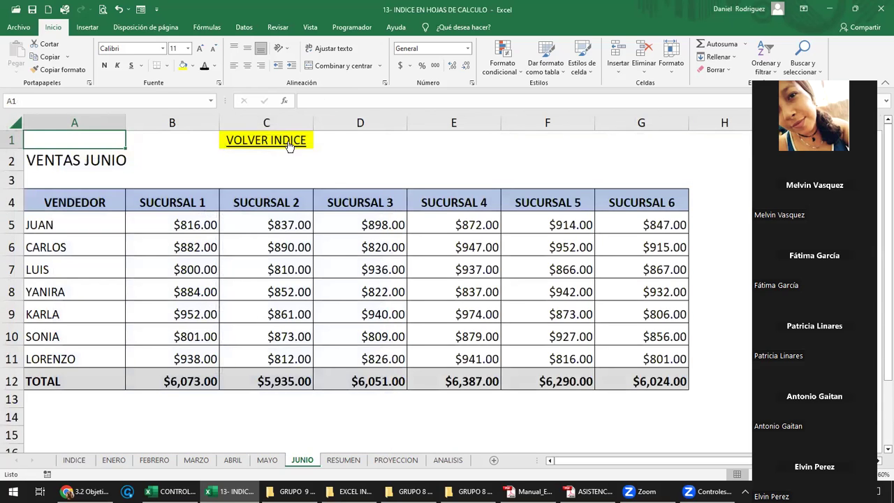
left_click(288, 140)
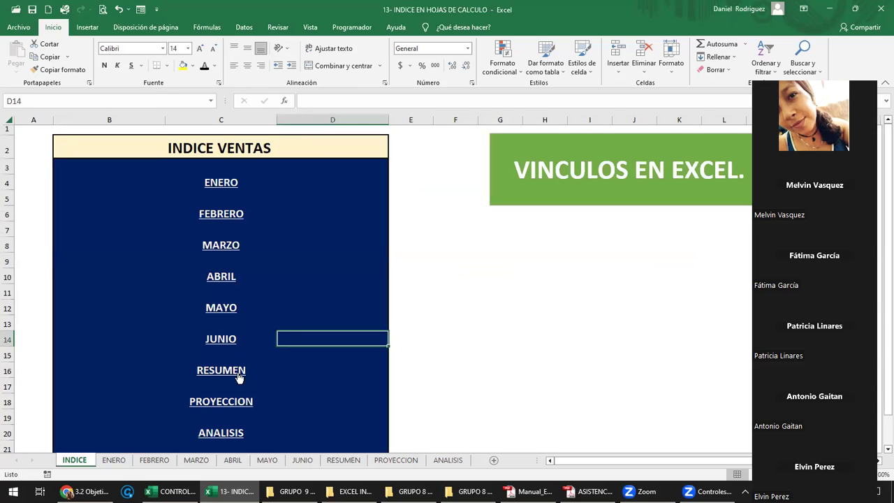
left_click(235, 371)
left_click(260, 144)
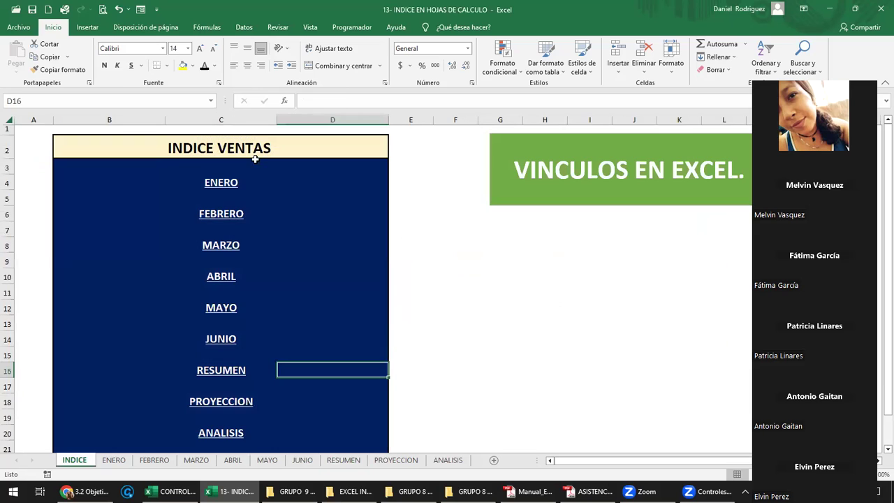
left_click(238, 403)
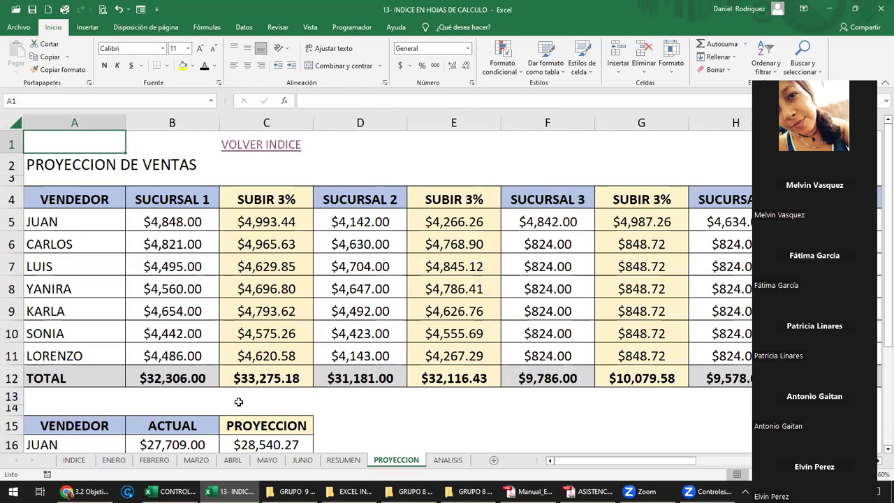
left_click(286, 146)
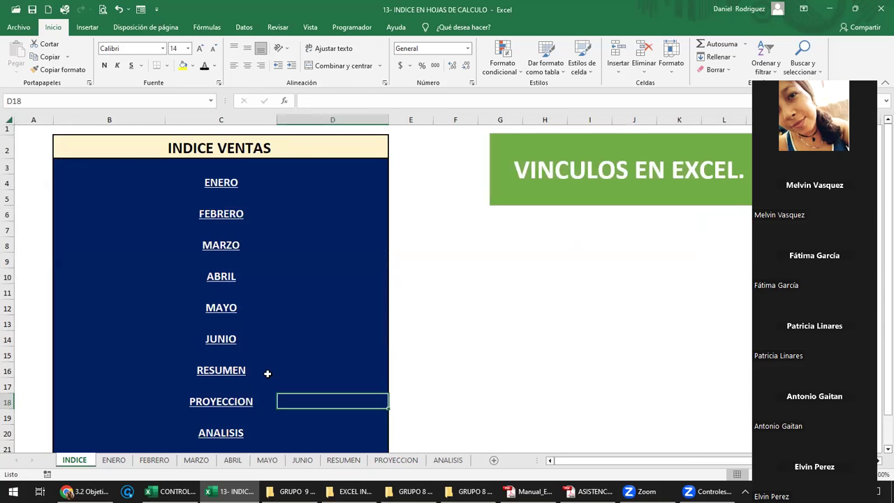
left_click(232, 435)
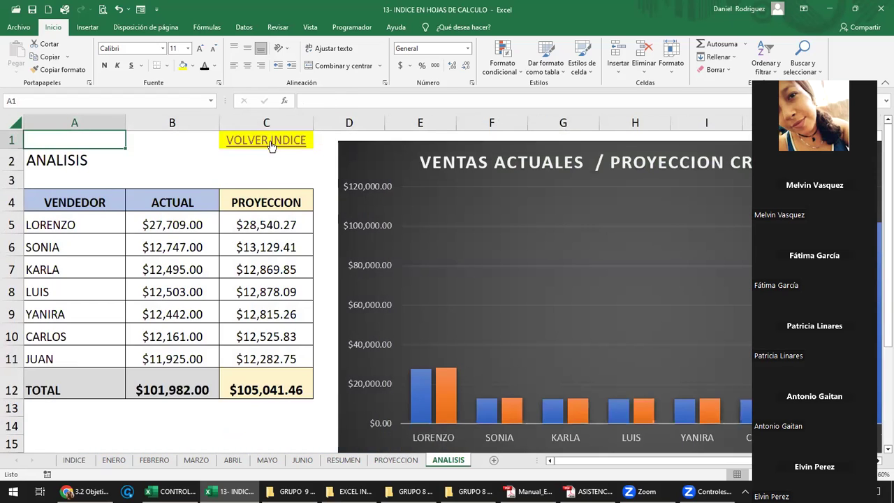
left_click(274, 146)
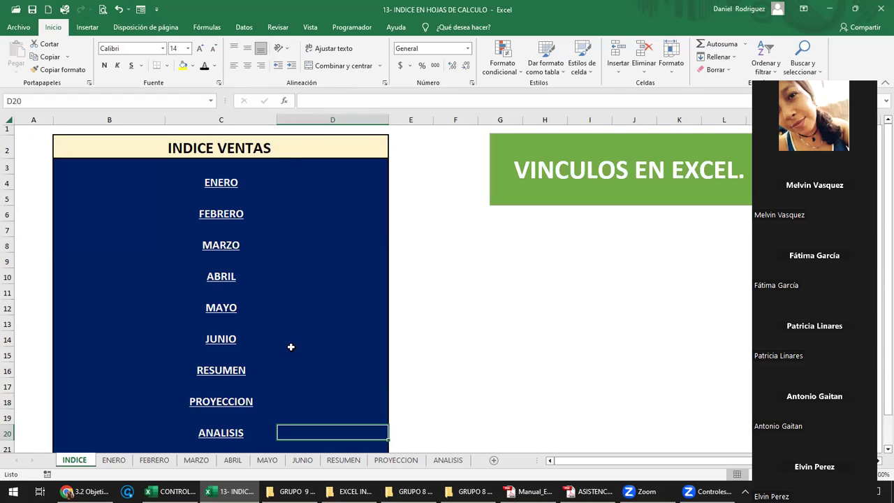
- Open ENERO from the index, inspect its back-link in column C, and briefly view PROYECCION
left_click(222, 185)
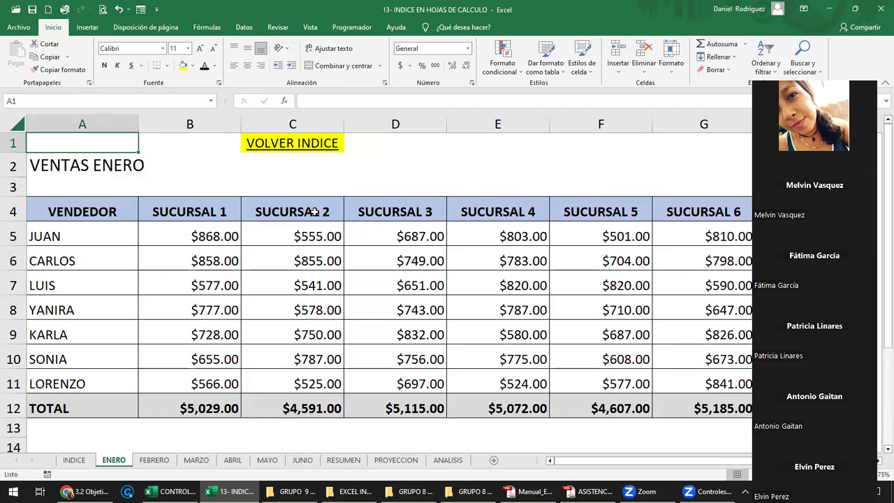
left_click(297, 149)
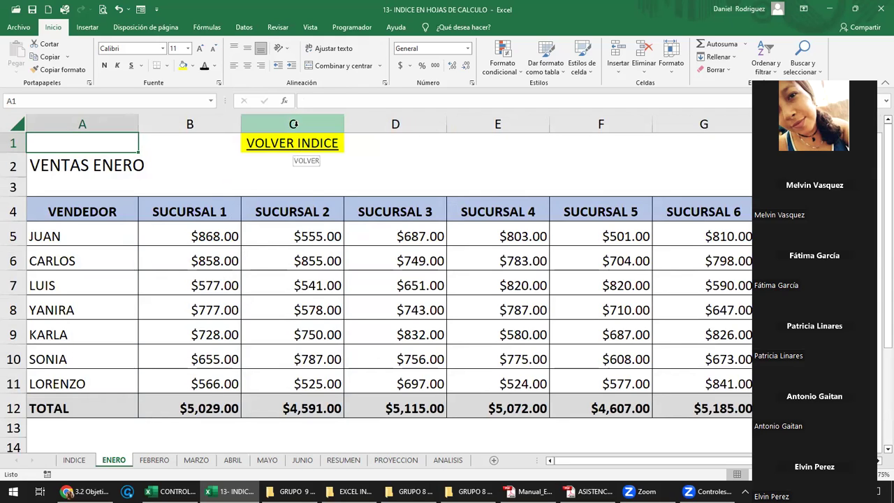
key("ctrl+space")
left_click(371, 142)
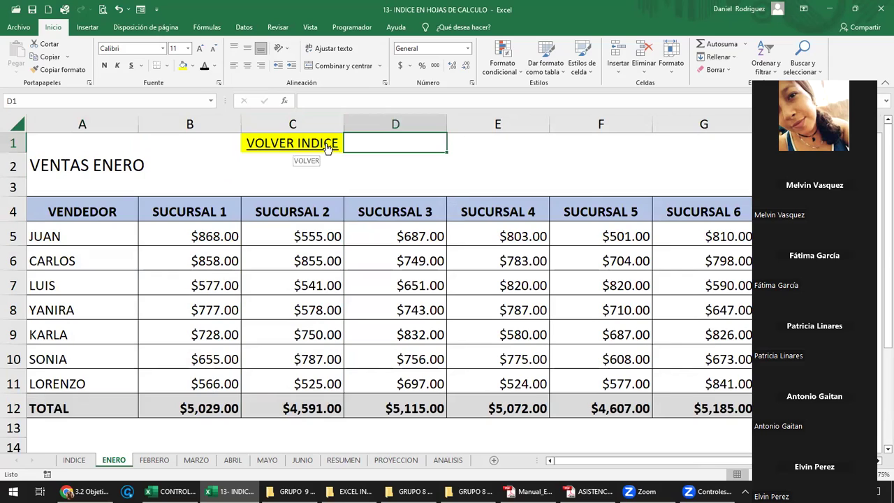
left_click(236, 440)
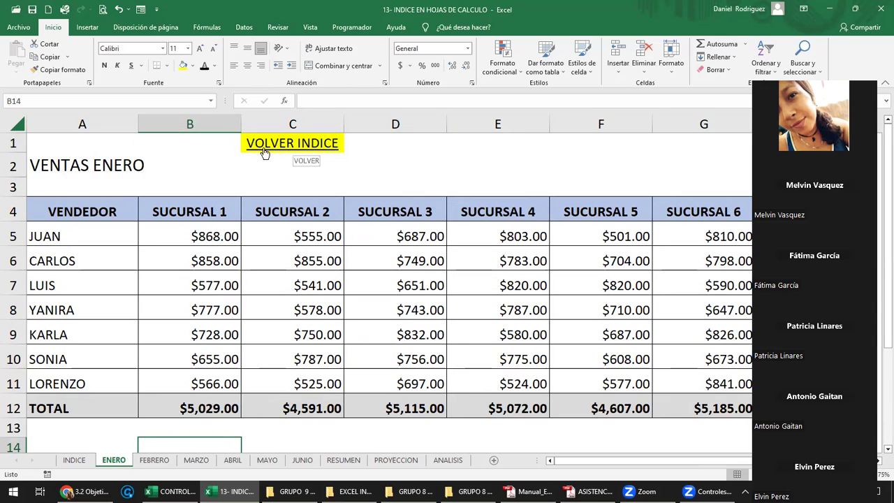
left_click(396, 461)
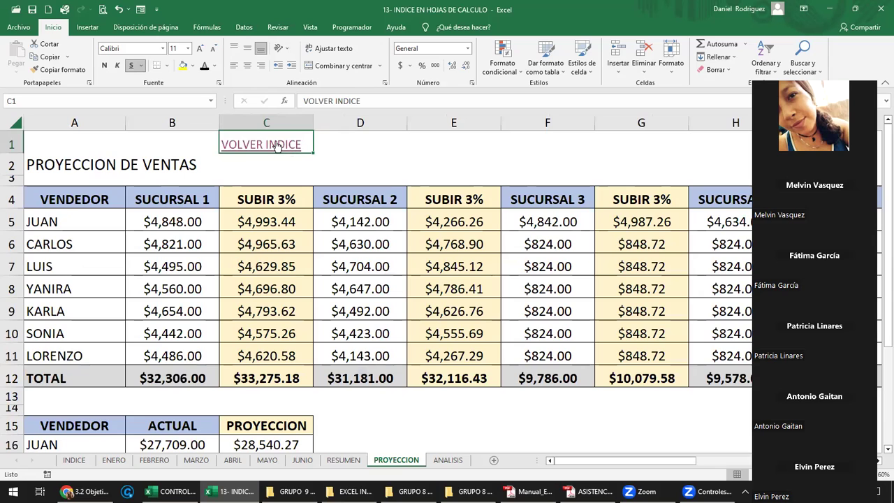
left_click(119, 463)
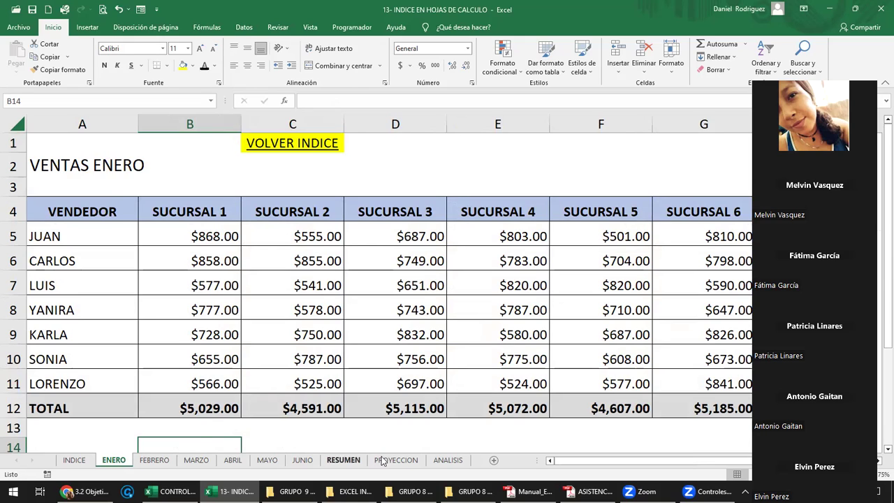
- Group the sheets ENERO through ANALISIS for simultaneous editing
left_click(449, 461, "ctrl")
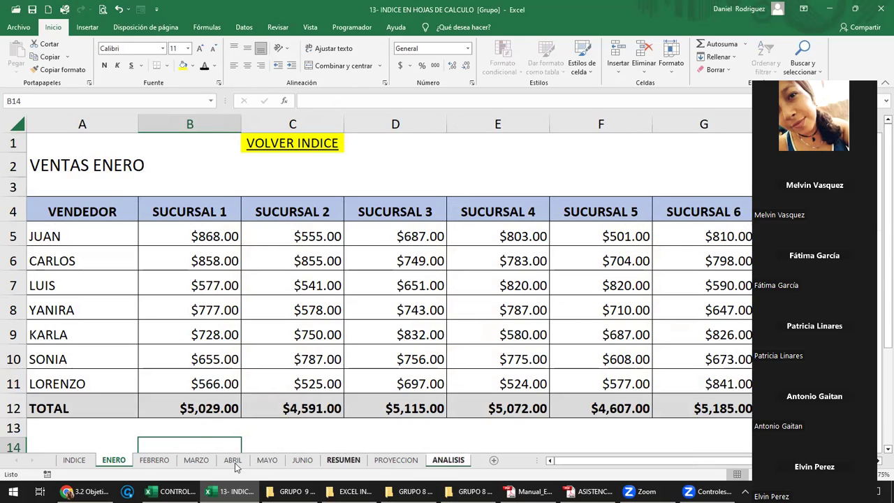
left_click(74, 460)
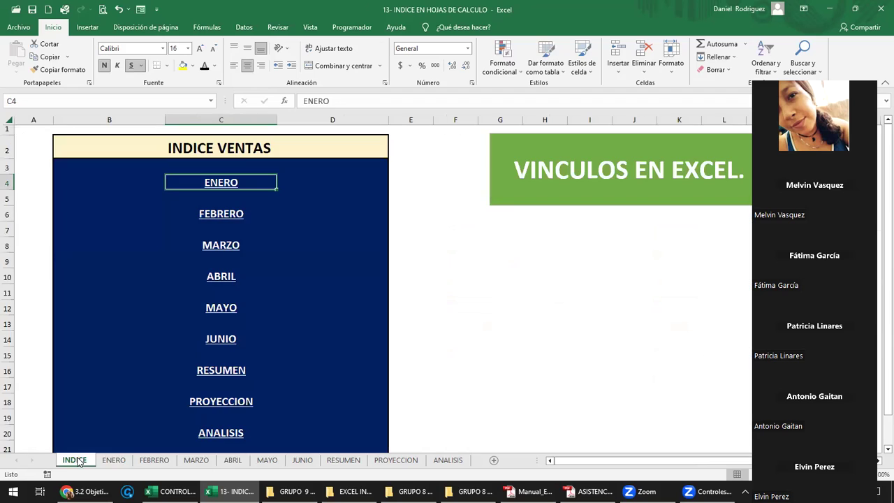
left_click(118, 460)
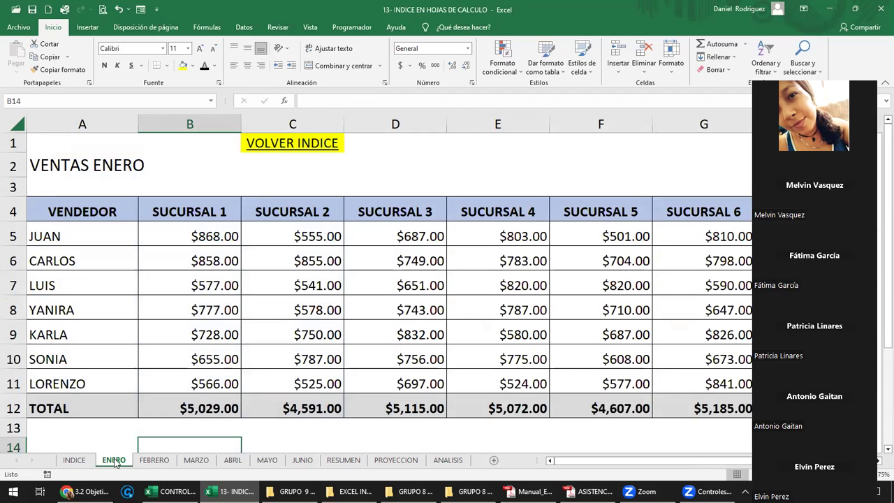
left_click(154, 459, "ctrl")
left_click(196, 460, "ctrl")
left_click(232, 459, "ctrl")
left_click(267, 460, "ctrl")
left_click(302, 460, "ctrl")
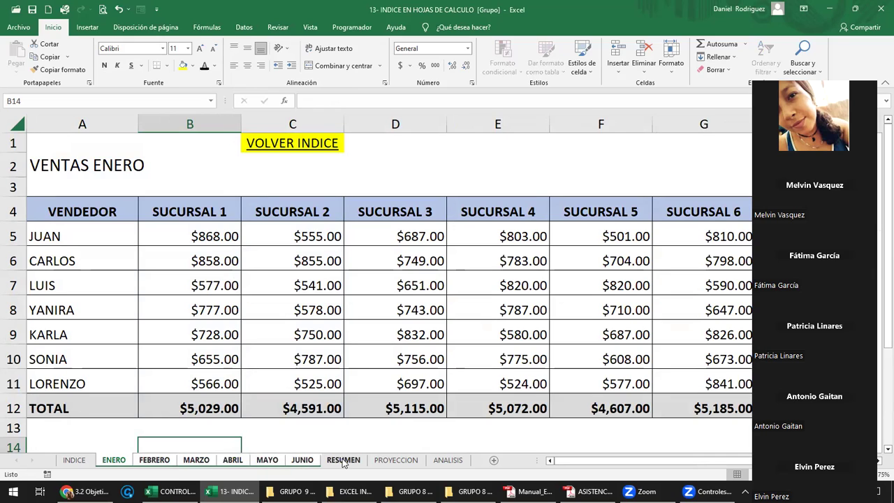
left_click(343, 459, "ctrl")
left_click(396, 459, "ctrl")
left_click(446, 459, "ctrl")
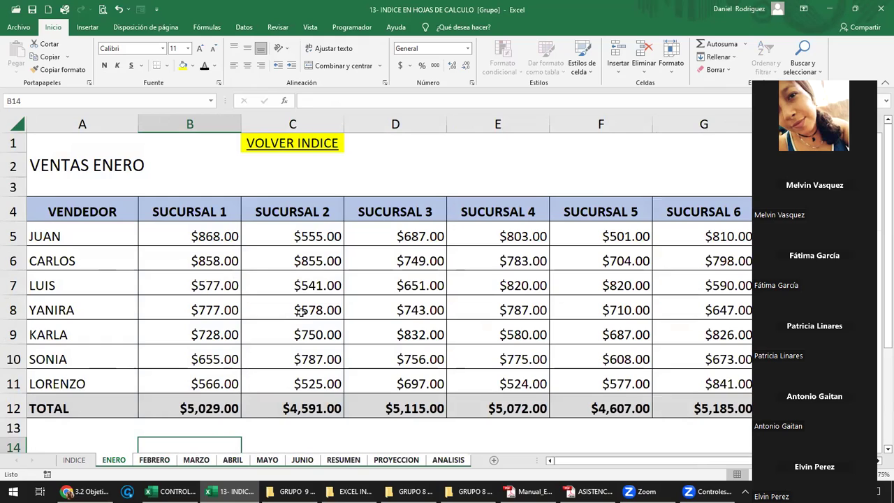
- Format C1 VOLVER INDICE with Verde Énfasis 6 Claro 60% fill, automatic font colour, bold, size 10
right_click(311, 145)
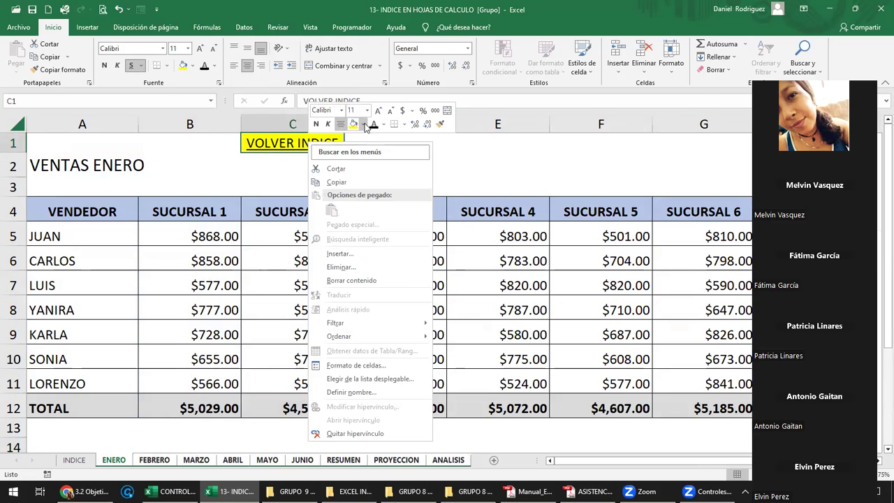
left_click(364, 125)
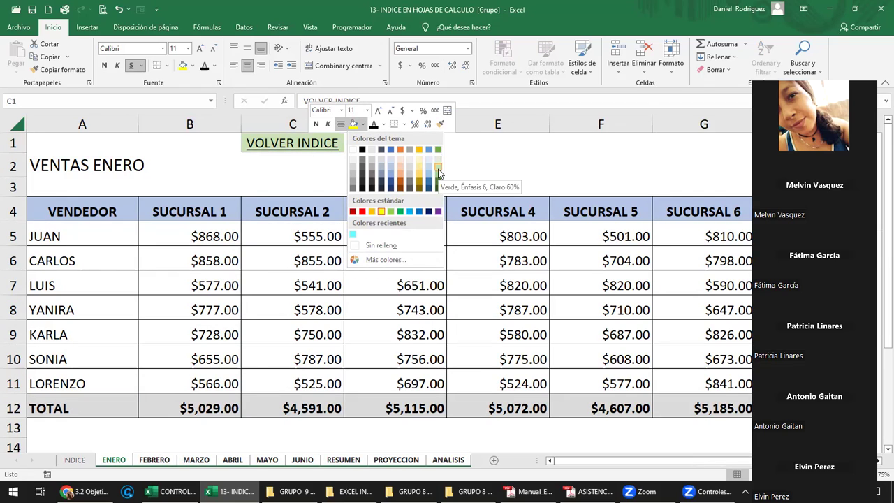
left_click(438, 172)
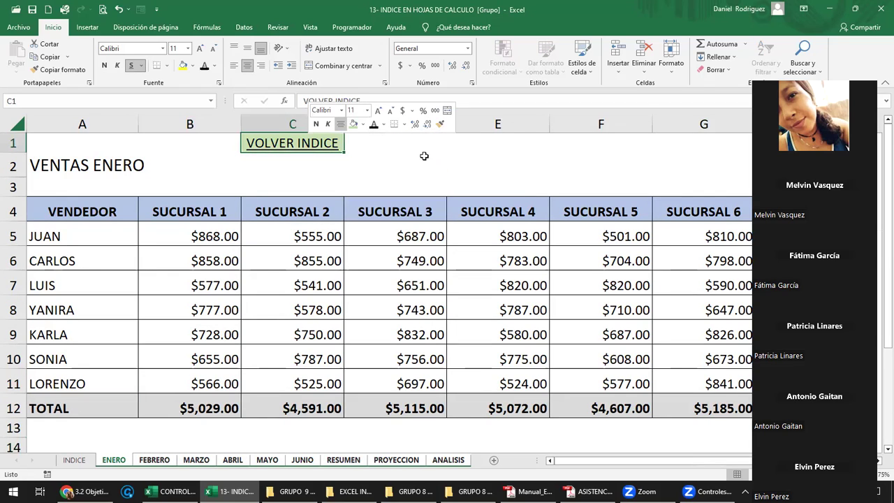
left_click(384, 125)
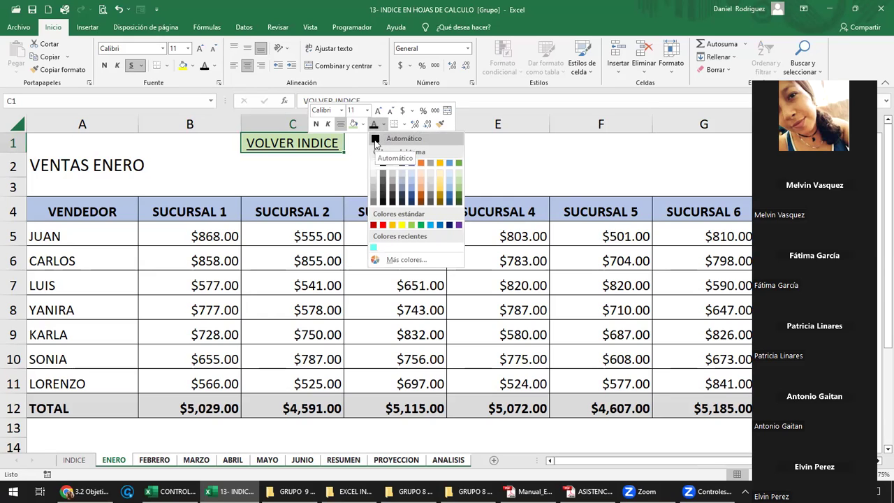
left_click(375, 139)
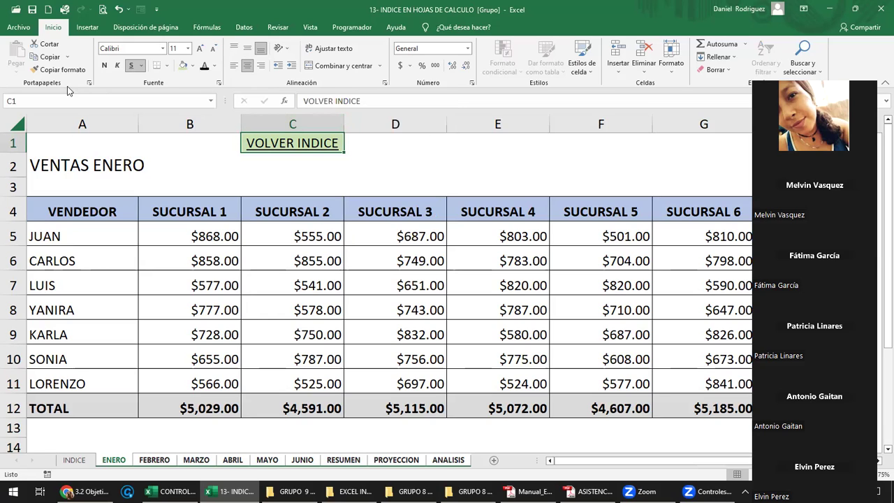
left_click(105, 66)
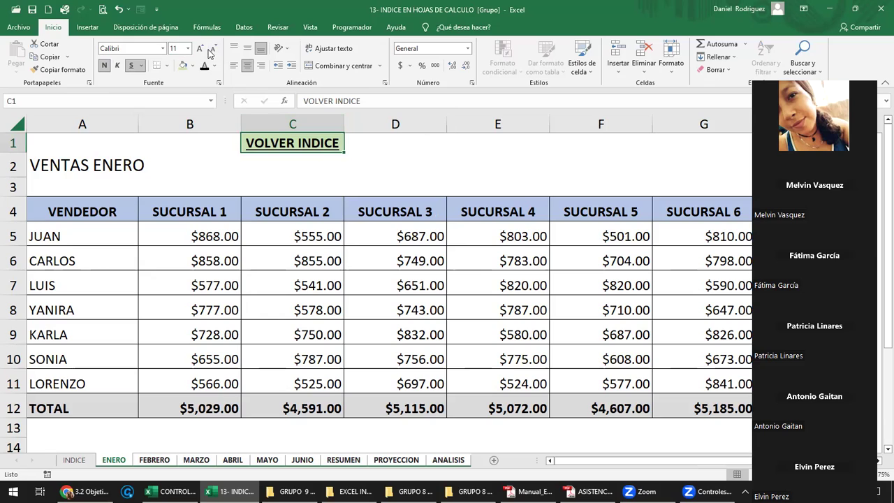
left_click(213, 51)
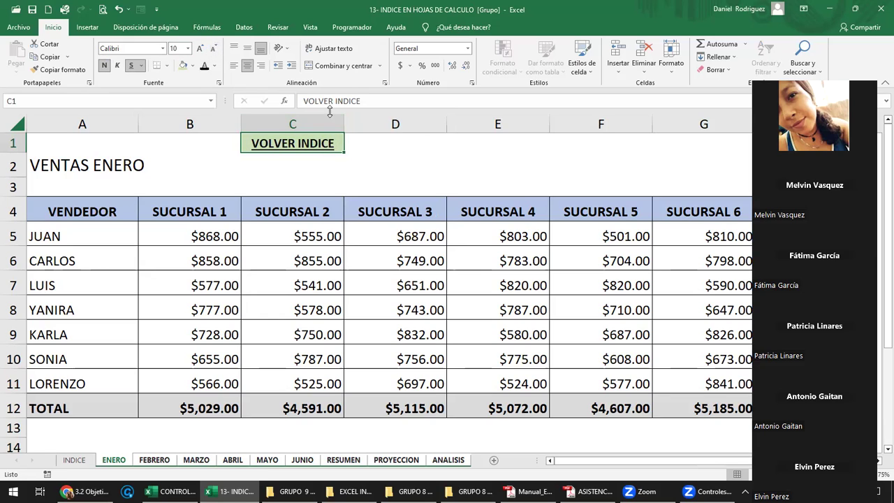
left_click(393, 150)
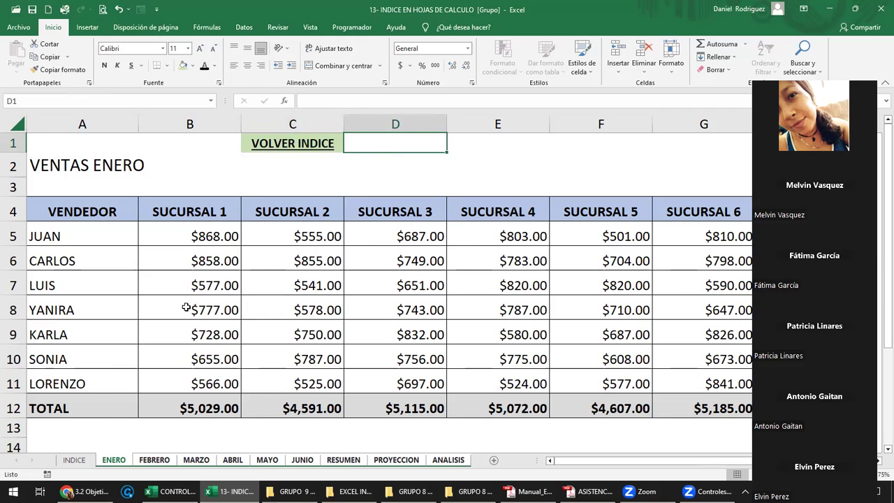
- Ungroup and check the restyled back-link on FEBRERO through ANALISIS, then return to INDICE
left_click(154, 460)
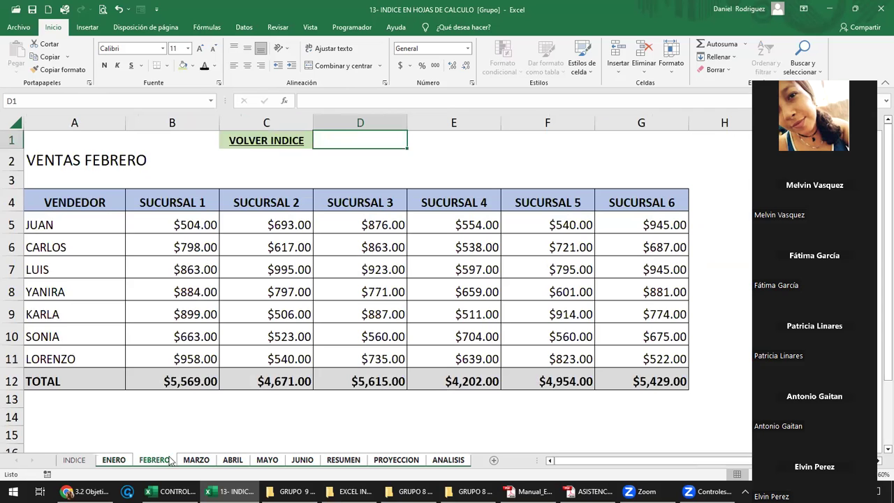
left_click(196, 461)
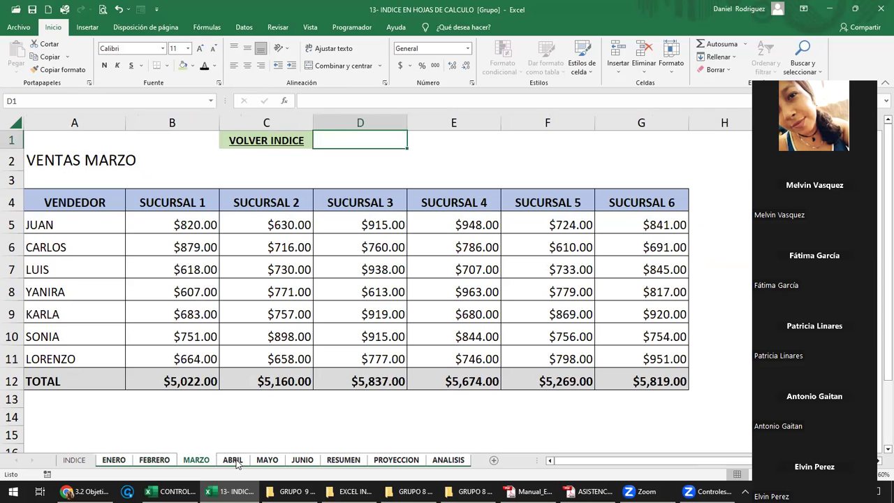
left_click(233, 461)
left_click(260, 461)
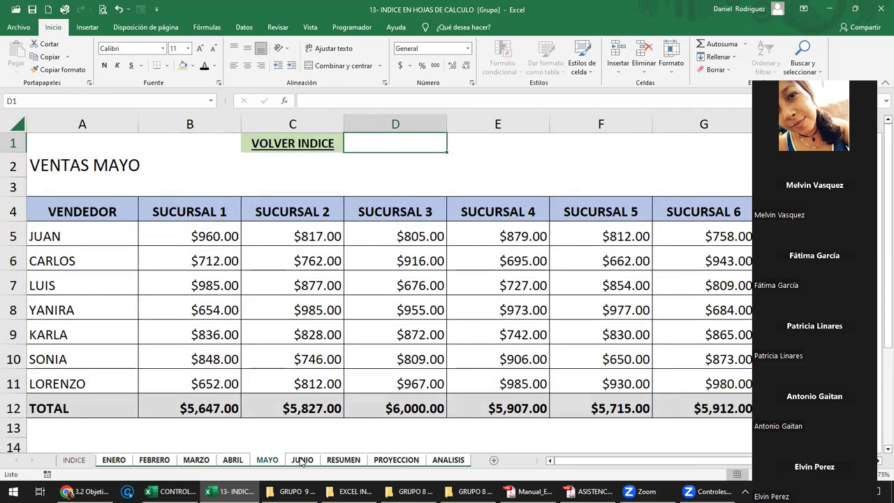
left_click(303, 461)
left_click(350, 460)
left_click(393, 460)
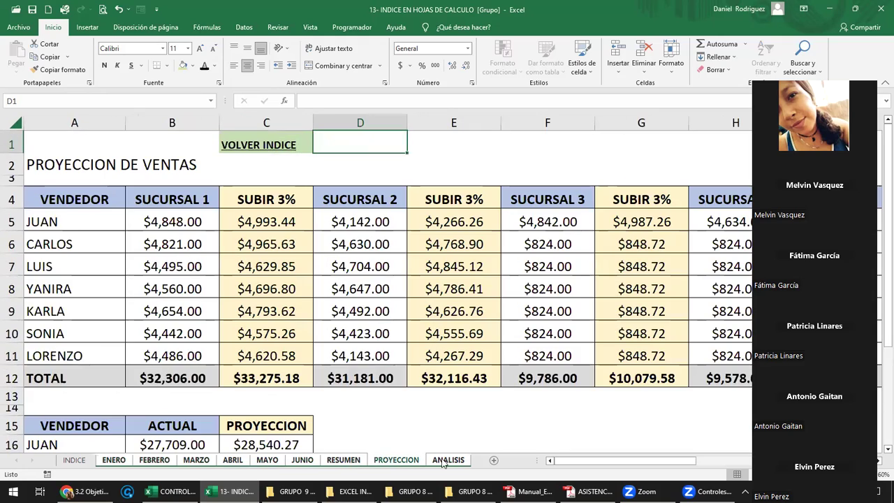
left_click(451, 460)
left_click(401, 460)
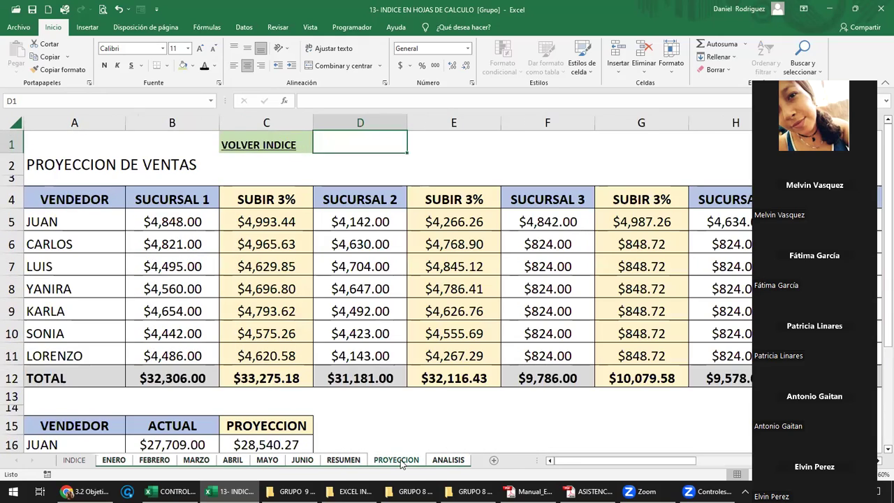
left_click(344, 460)
left_click(302, 460)
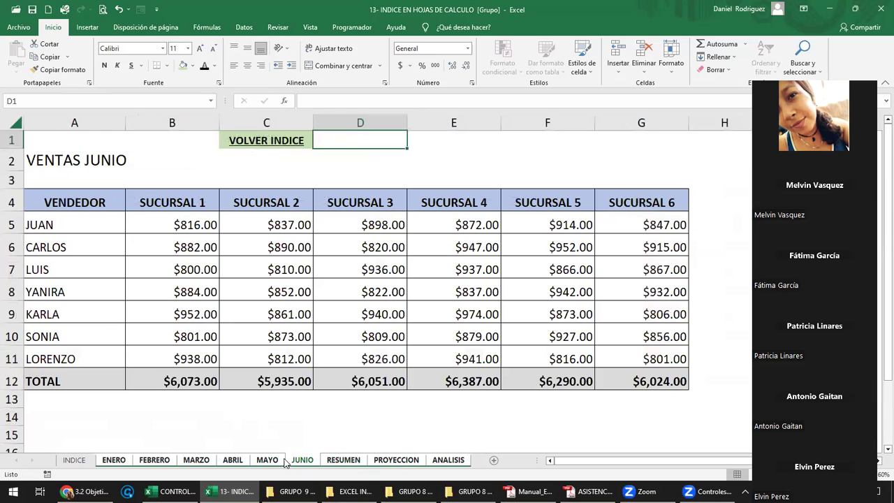
left_click(268, 460)
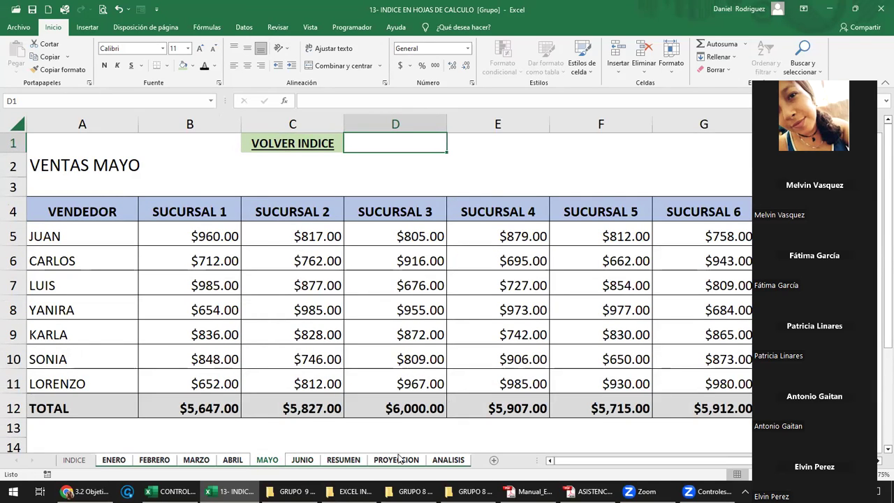
left_click(76, 461)
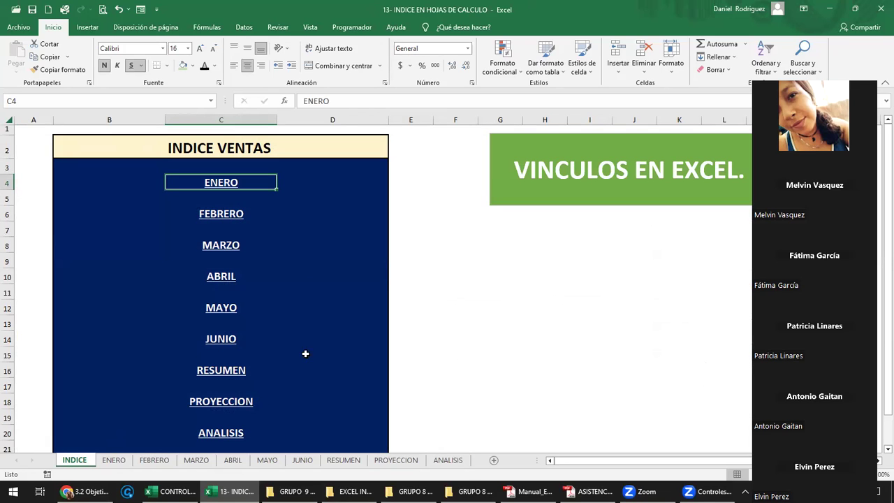
- Save the workbook and round-trip test the ENERO, FEBRERO and MARZO links and back-links
left_click(32, 9)
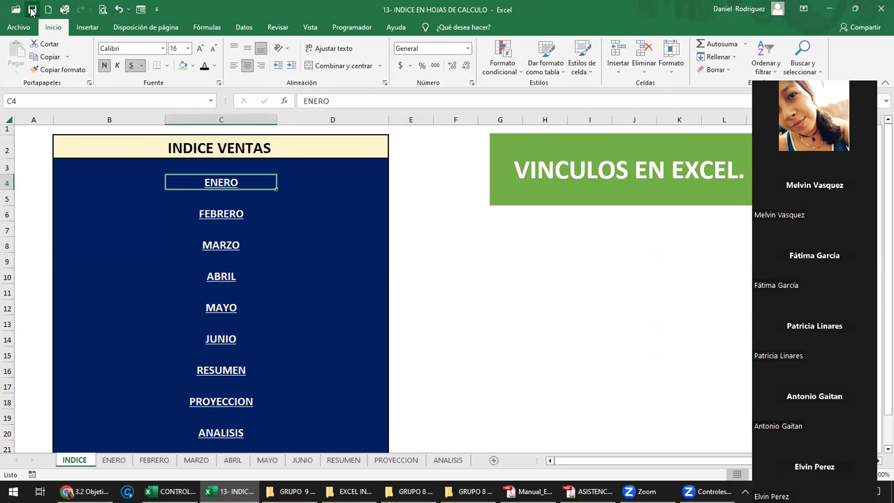
left_click(224, 184)
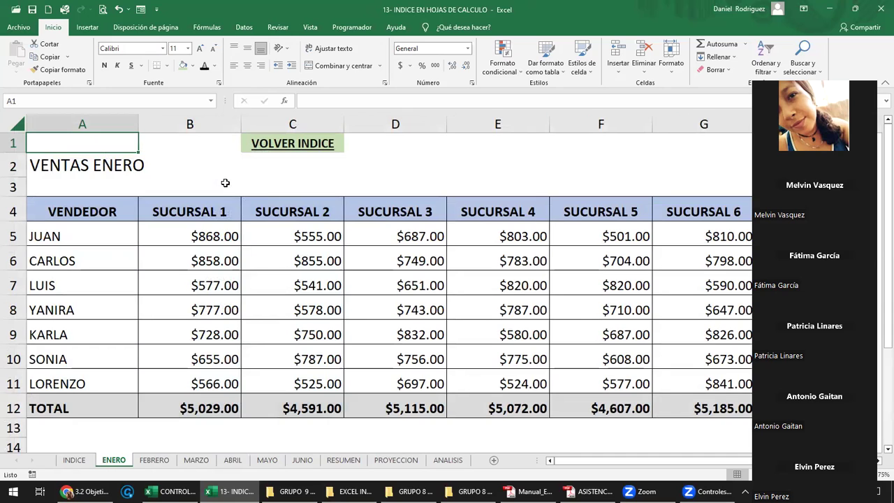
left_click(321, 149)
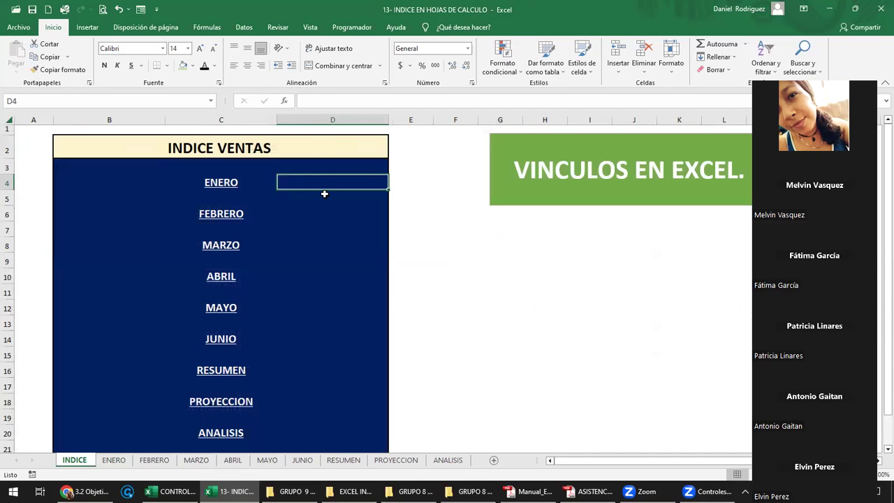
left_click(238, 219)
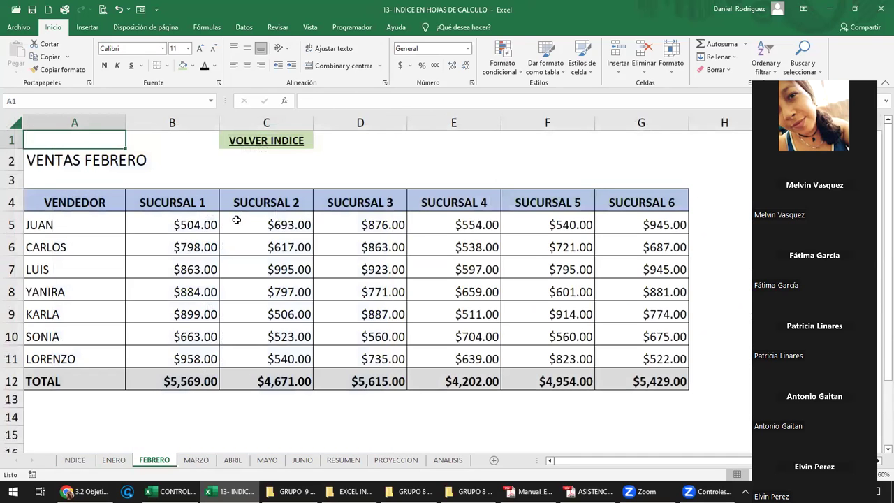
left_click(258, 142)
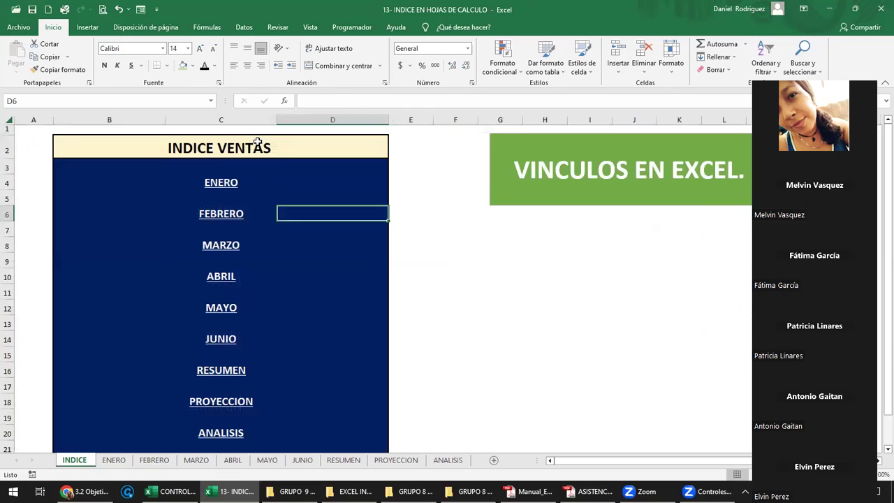
left_click(215, 248)
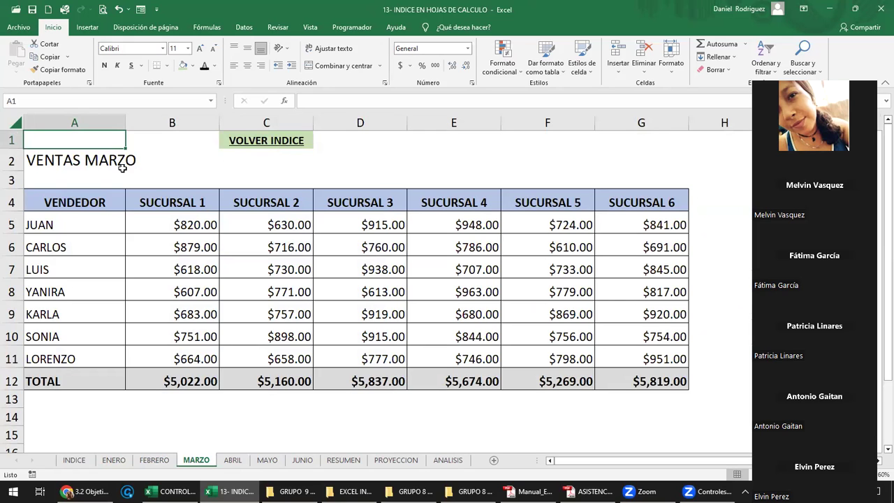
left_click(273, 141)
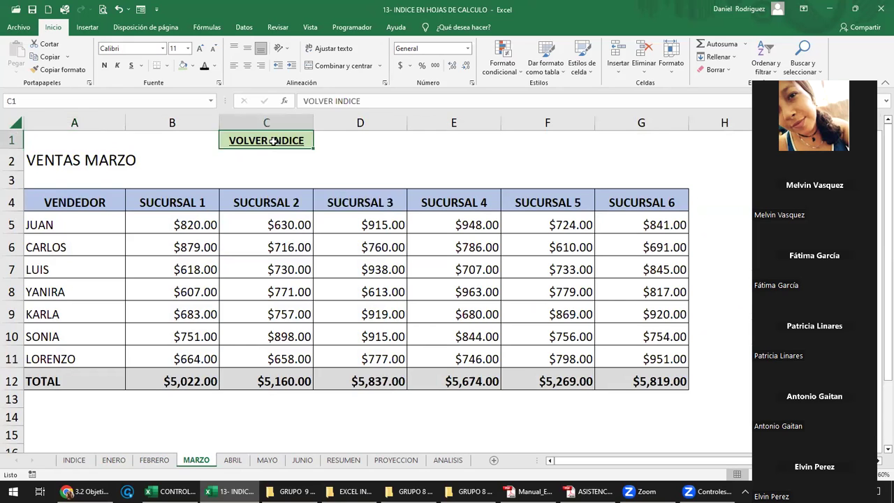
left_click(273, 141)
- Round-trip test ABRIL, MAYO, JUNIO, RESUMEN and PROYECCION, finishing on ANALISIS via its index link
left_click(226, 280)
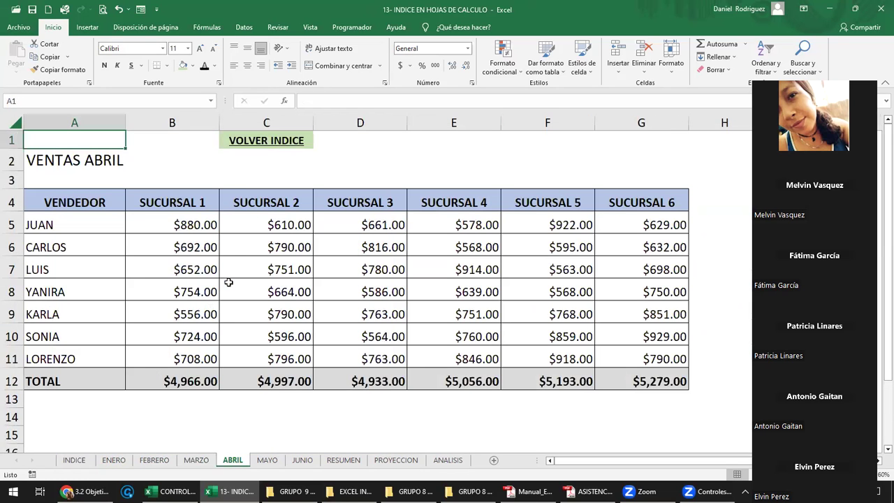
left_click(276, 141)
left_click(236, 309)
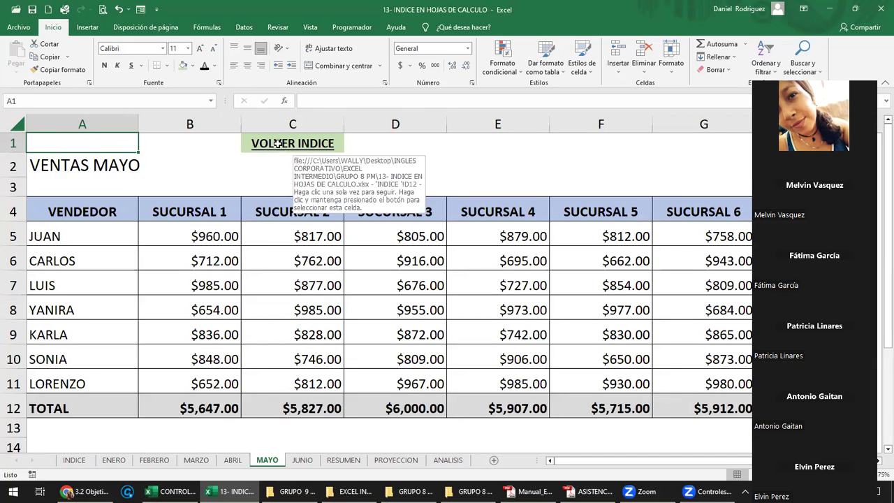
left_click(277, 146)
left_click(218, 341)
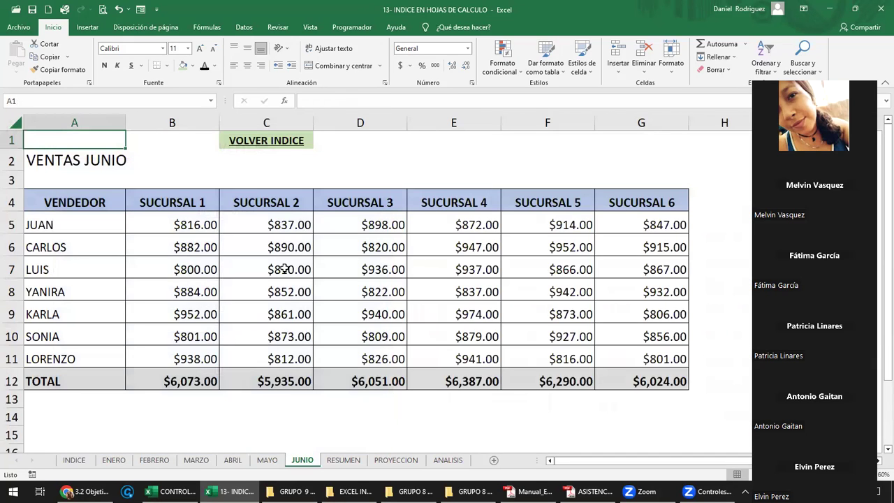
left_click(258, 143)
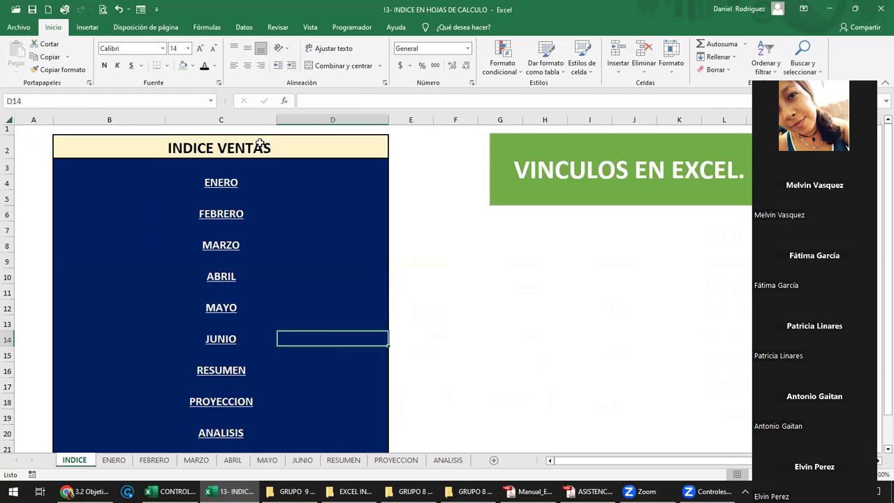
left_click(227, 371)
left_click(227, 371)
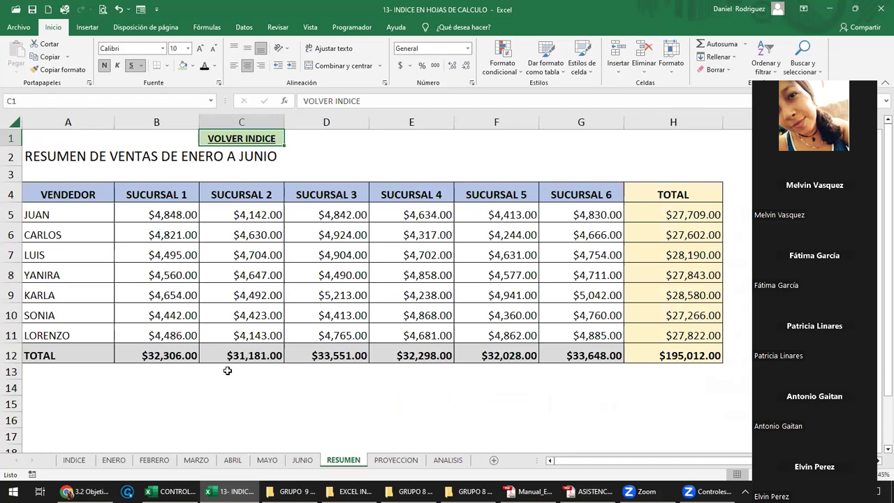
left_click(250, 142)
left_click(226, 404)
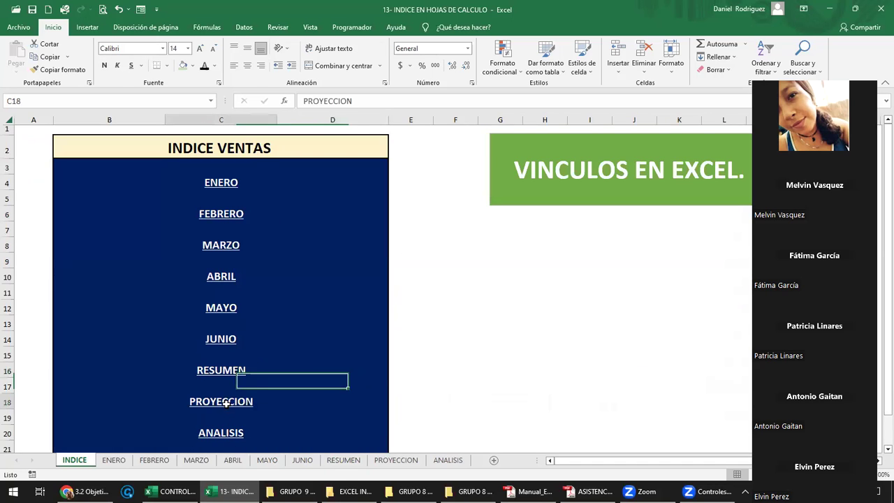
left_click(257, 144)
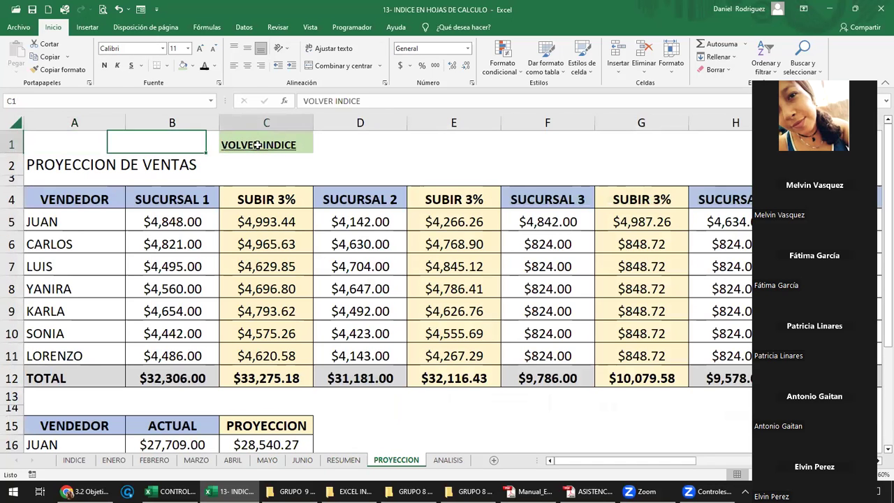
left_click(235, 432)
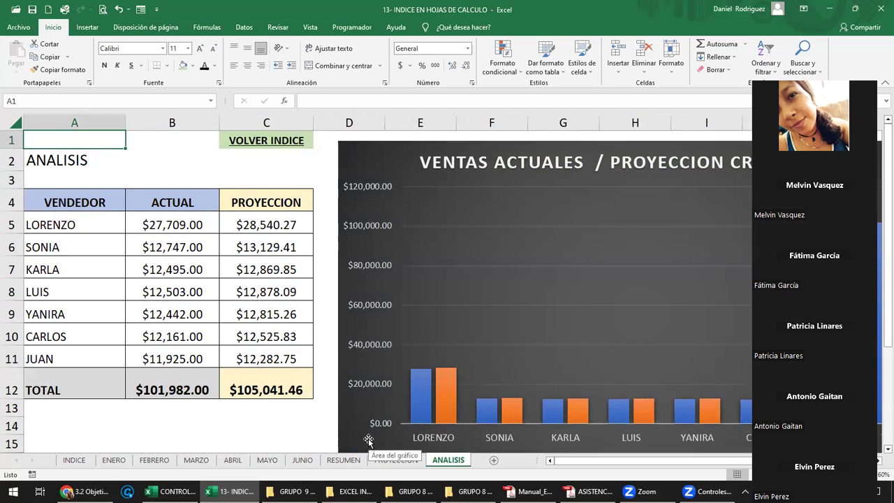
- Add a sheet after ANALISIS, delete the extra Hoja2, and rename Hoja1 to FIN
left_click(494, 460)
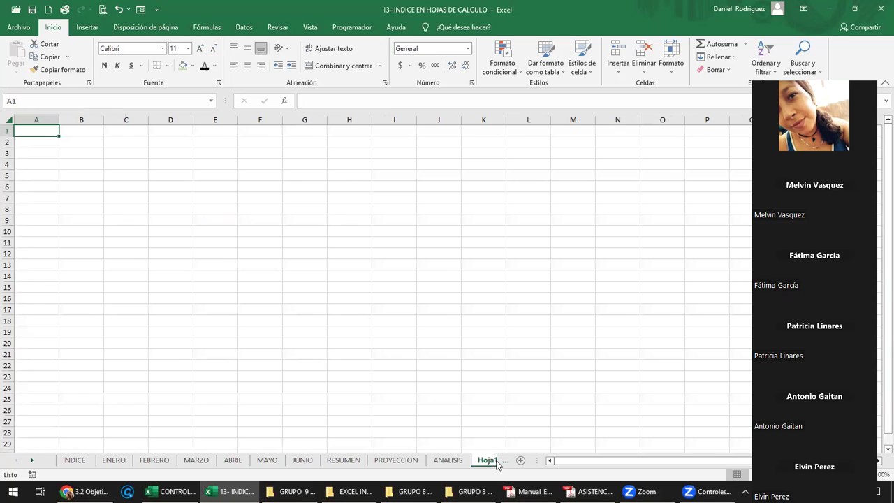
key("shift+F11")
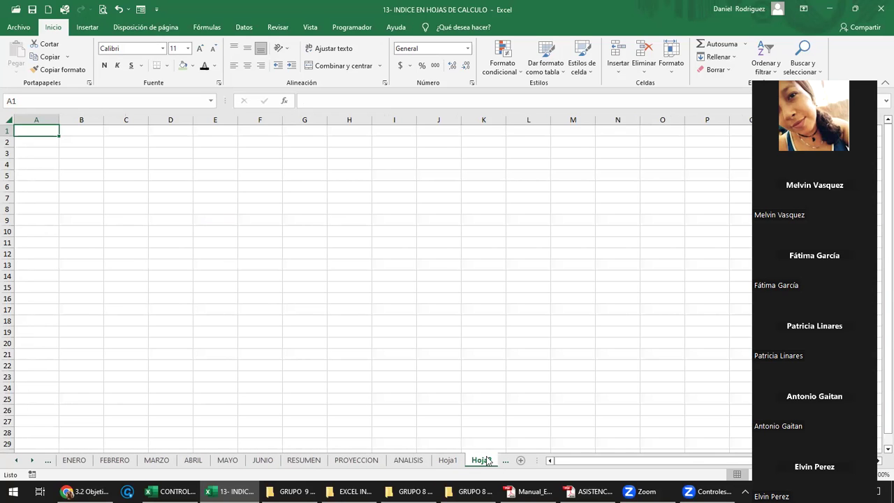
right_click(487, 461)
left_click(504, 340)
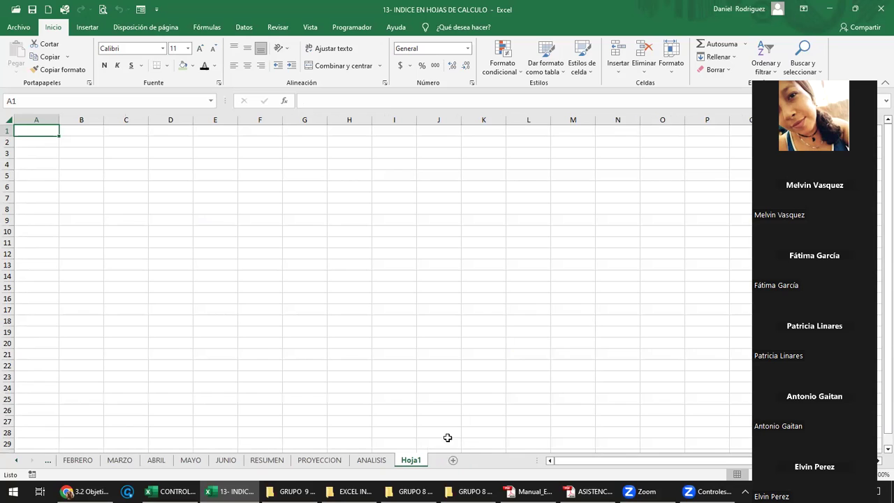
double_click(412, 460)
type("FIN")
key("Return")
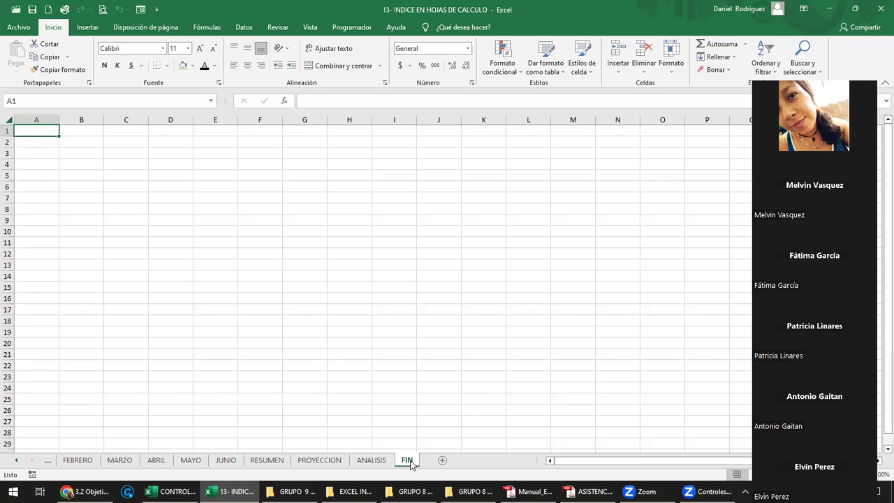
left_click(73, 143)
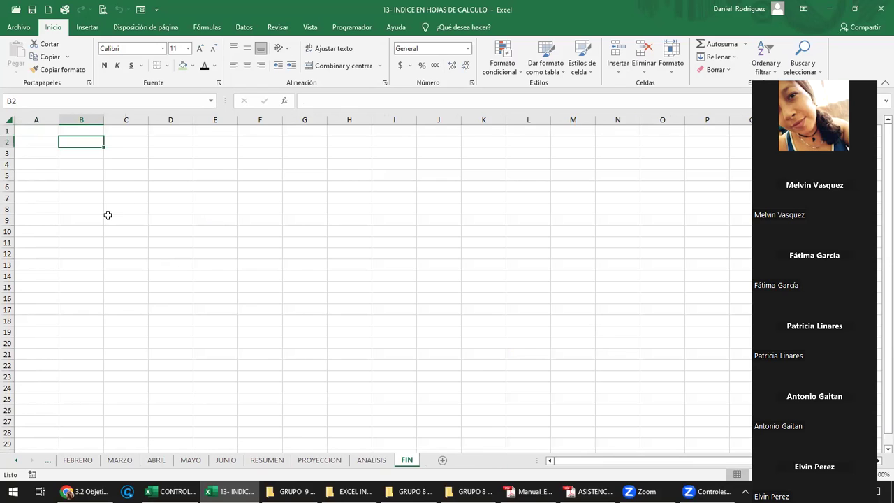
- Enter FIN in INDICE cell C22 below ANALISIS, then switch to the FIN sheet
left_click(18, 460)
left_click(18, 461)
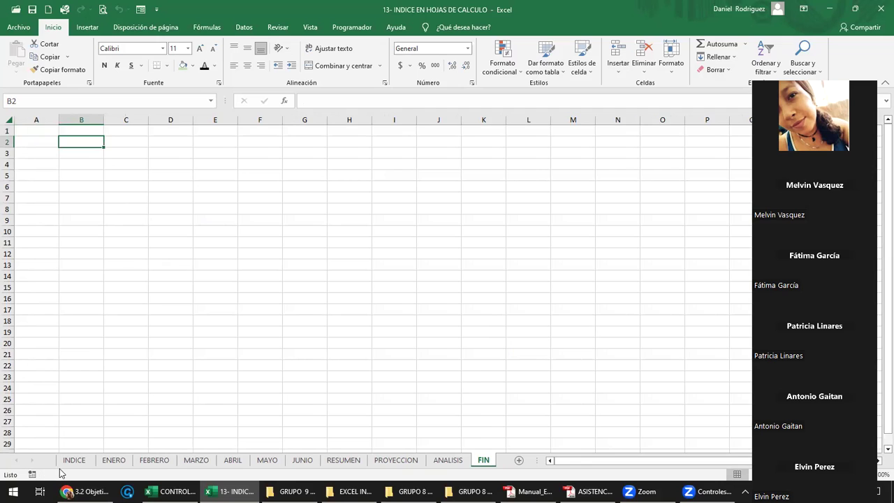
left_click(75, 462)
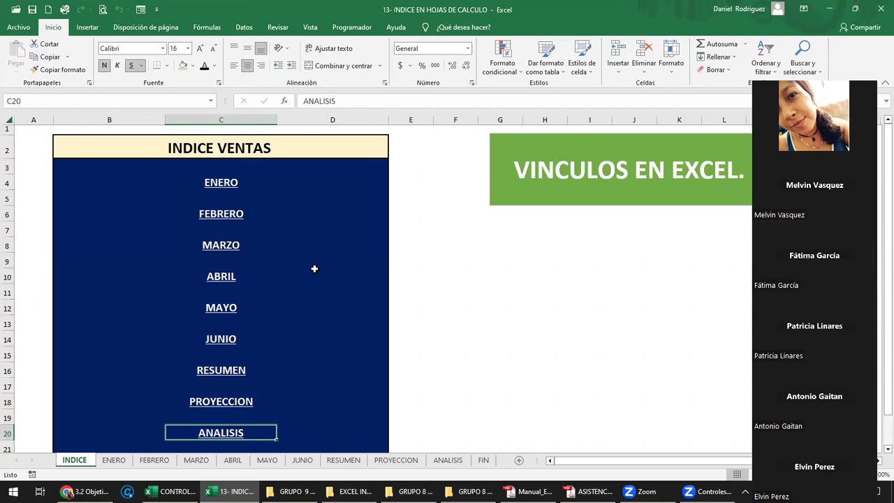
scroll(317, 269, "down", 2, "ctrl")
left_click(179, 403)
left_click(213, 417)
type("FIN")
key("ctrl+Return")
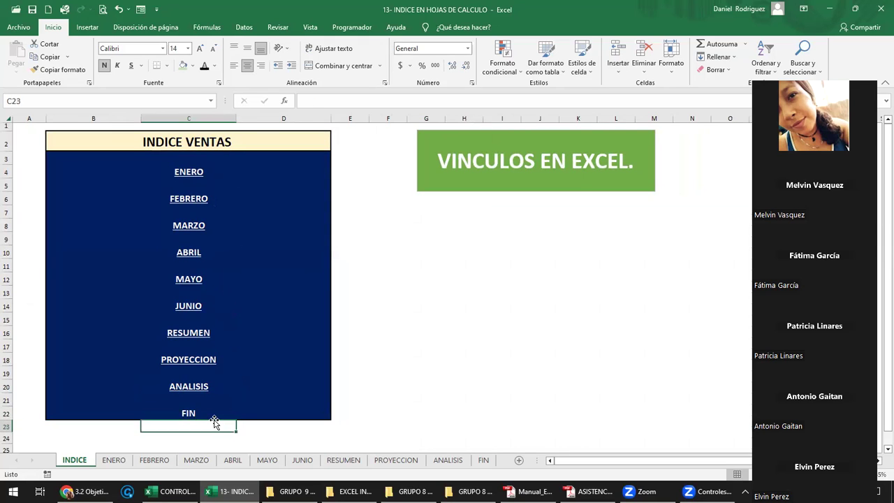
left_click(282, 409)
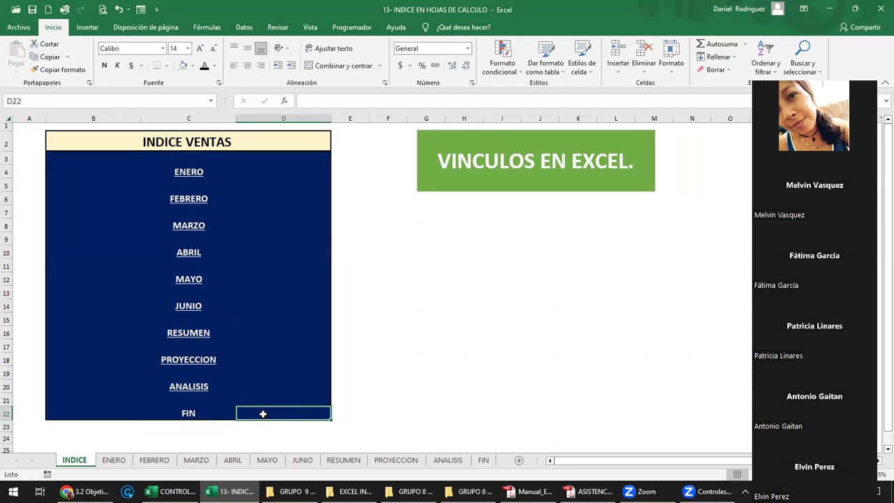
left_click(198, 413)
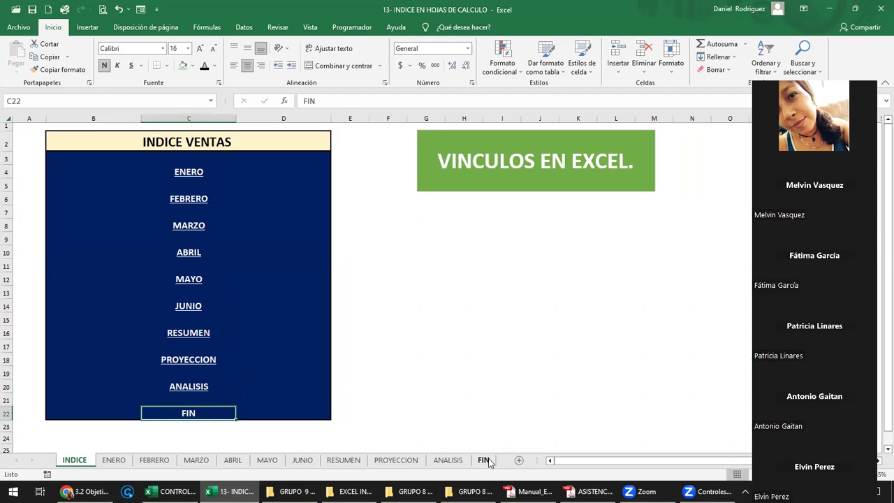
left_click(484, 460)
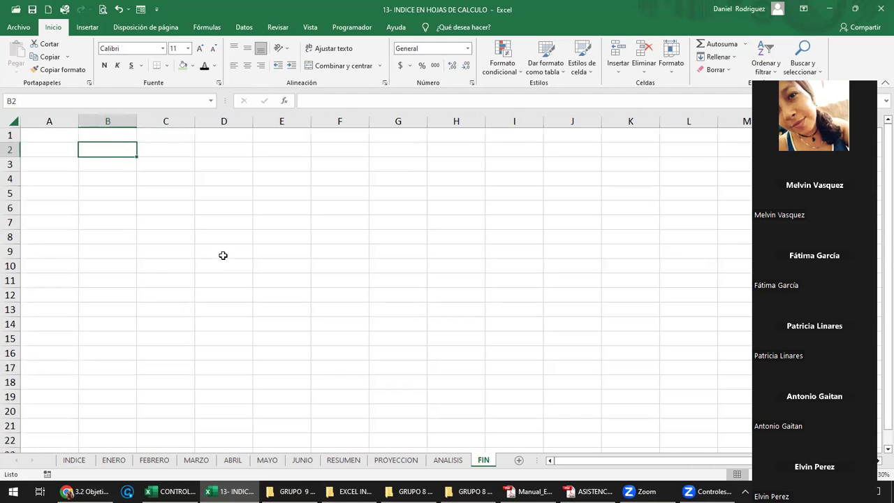
- Draw a blue rectangle shape on the FIN sheet spanning roughly A4:F16
left_click(167, 140)
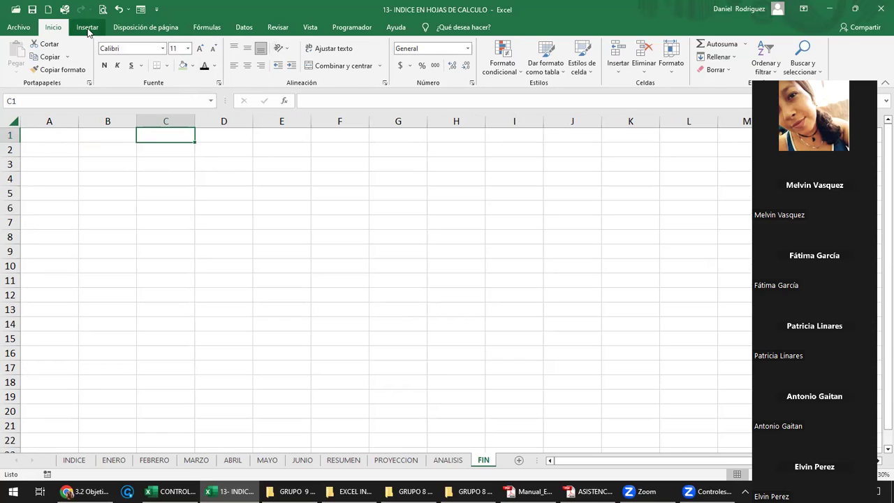
left_click(89, 28)
left_click(183, 44)
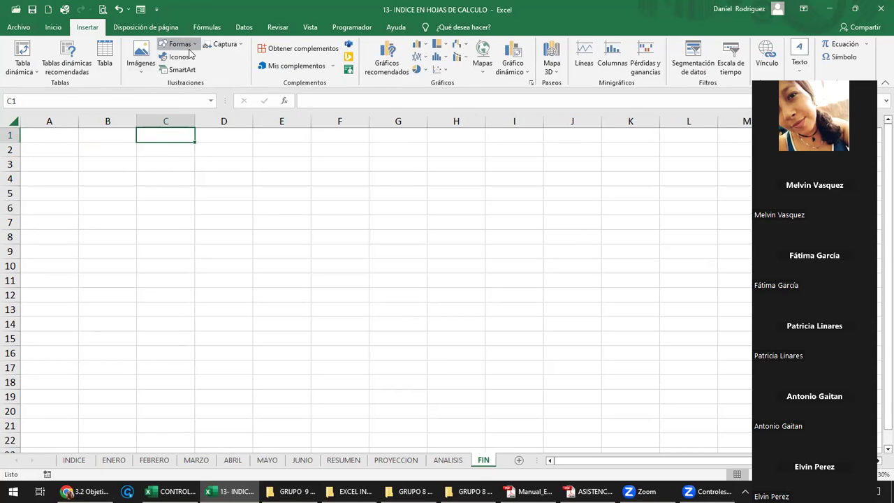
left_click(168, 127)
left_click_drag(91, 186, 411, 364)
left_click_drag(177, 181, 118, 175)
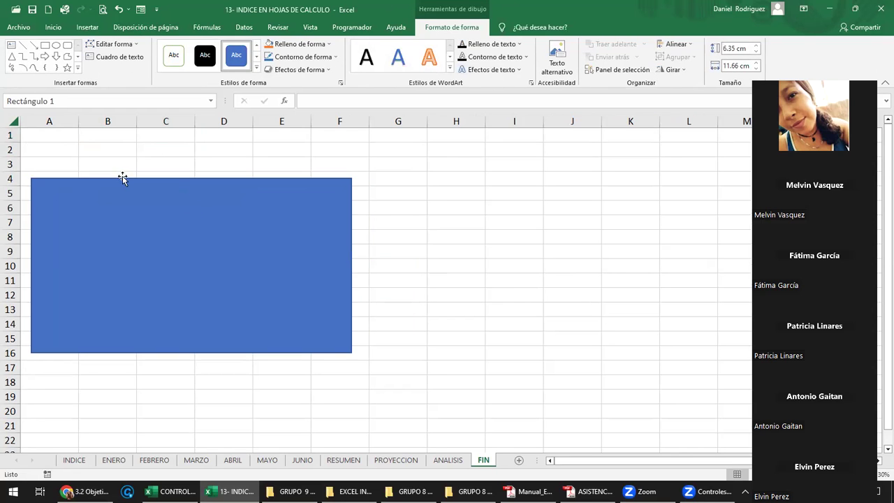
left_click(180, 136)
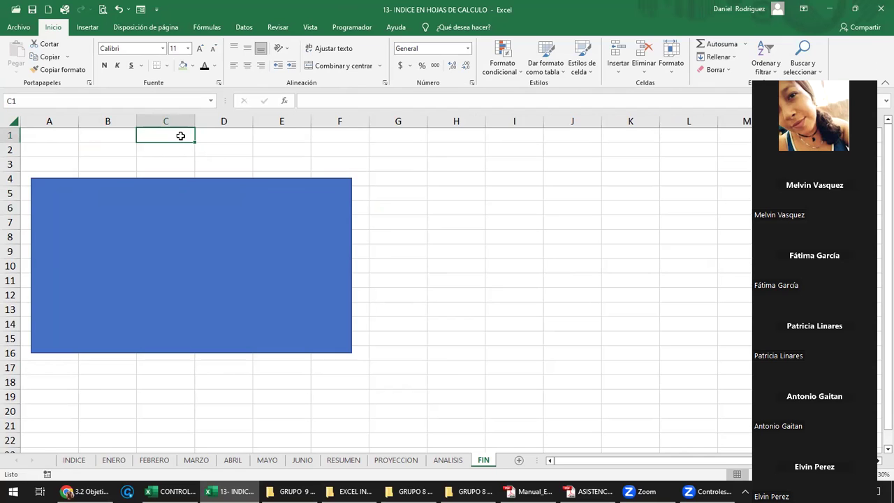
- Copy ANALISIS's C1 VOLVER INDICE into FIN's C1, widen column C, and test the link
left_click(452, 465)
left_click(268, 176)
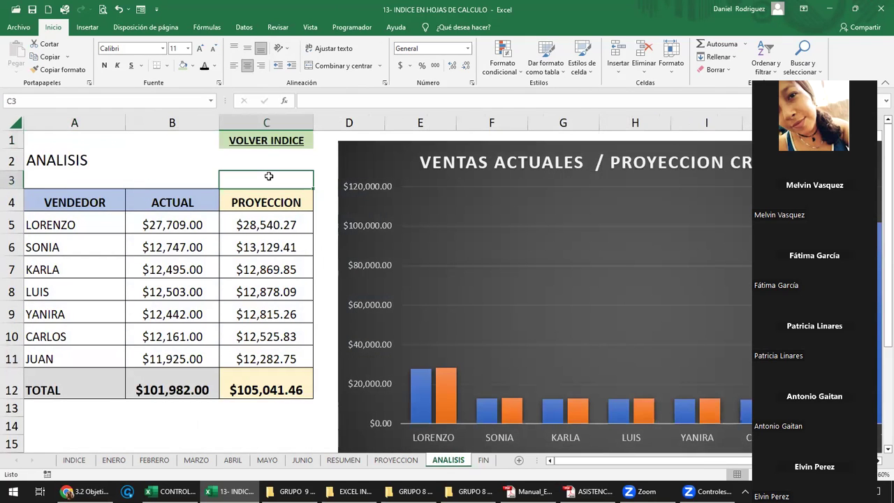
key("Up")
key("Up")
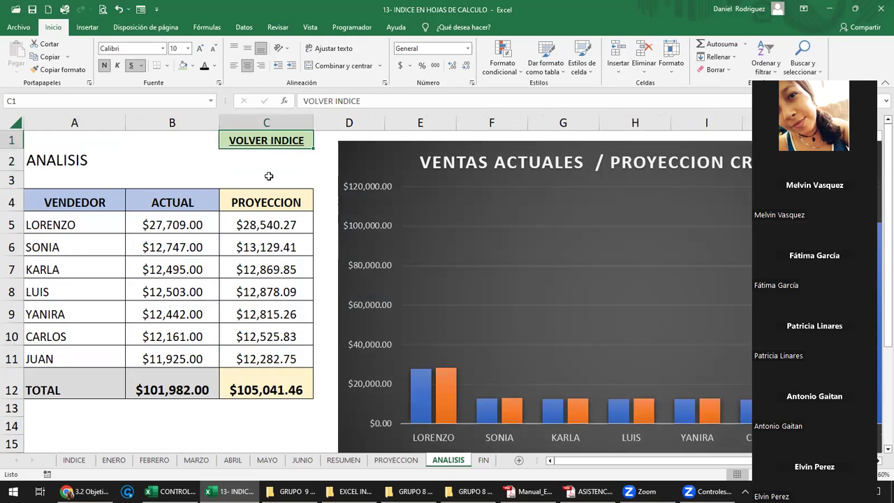
key("ctrl+c")
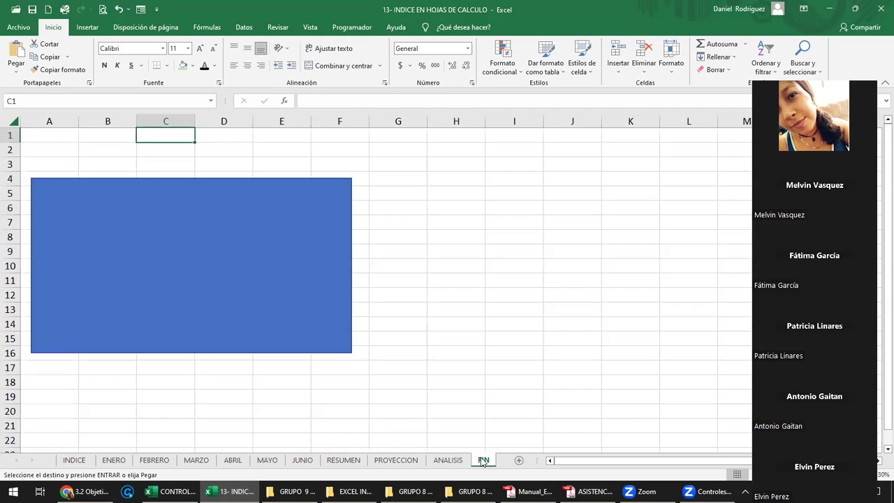
left_click(483, 460)
key("ctrl+v")
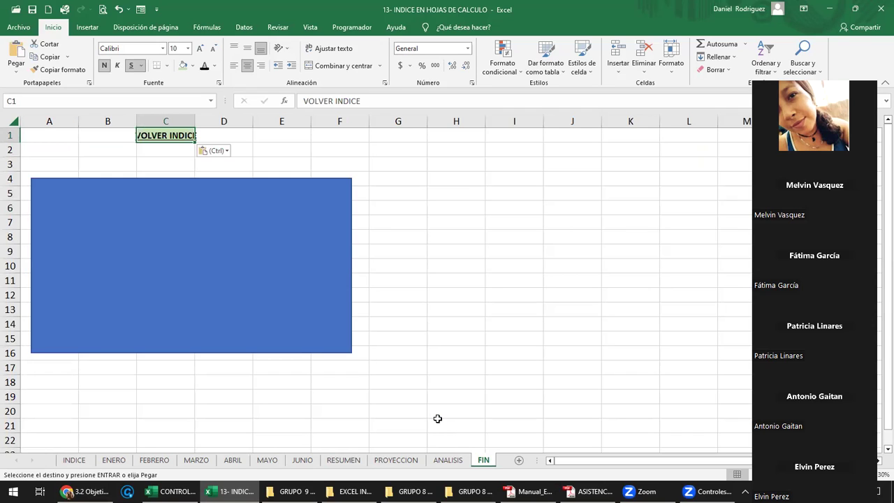
left_click_drag(195, 121, 225, 121)
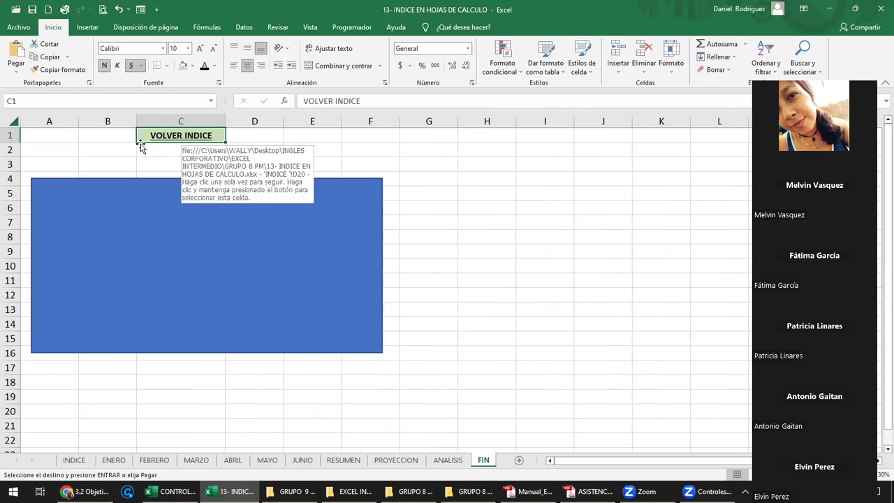
left_click(205, 161)
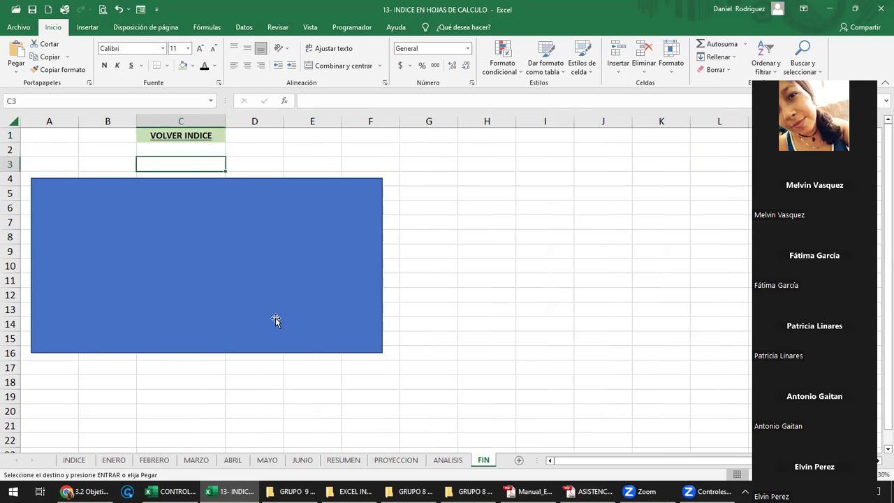
left_click(196, 139)
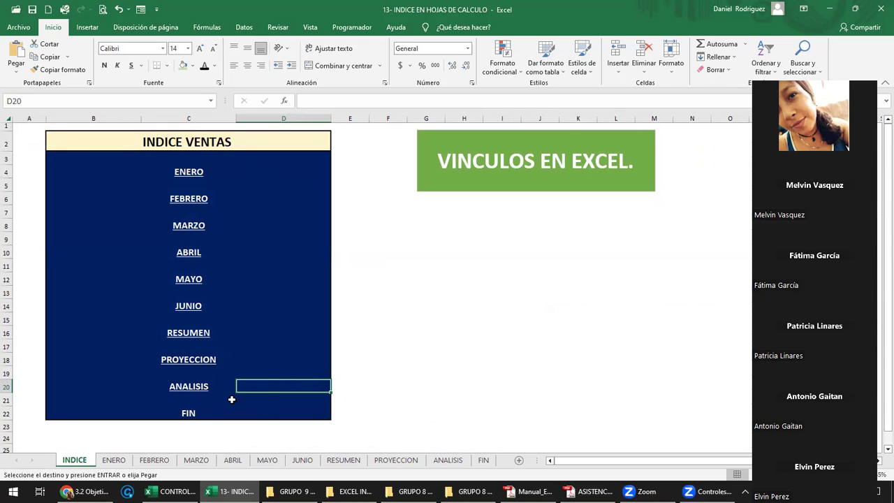
left_click(197, 418)
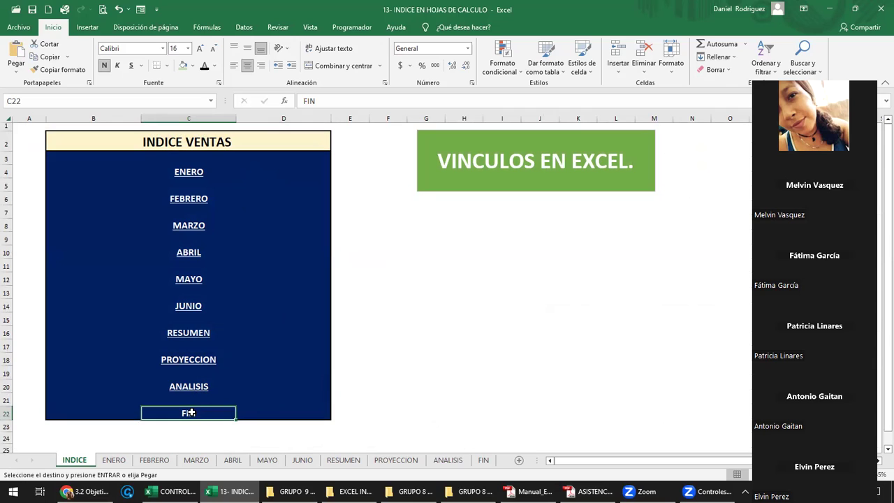
- Hyperlink INDICE cell C22 to FIN!C1 with the screen tip TERMINAR PROYECTO
right_click(190, 413)
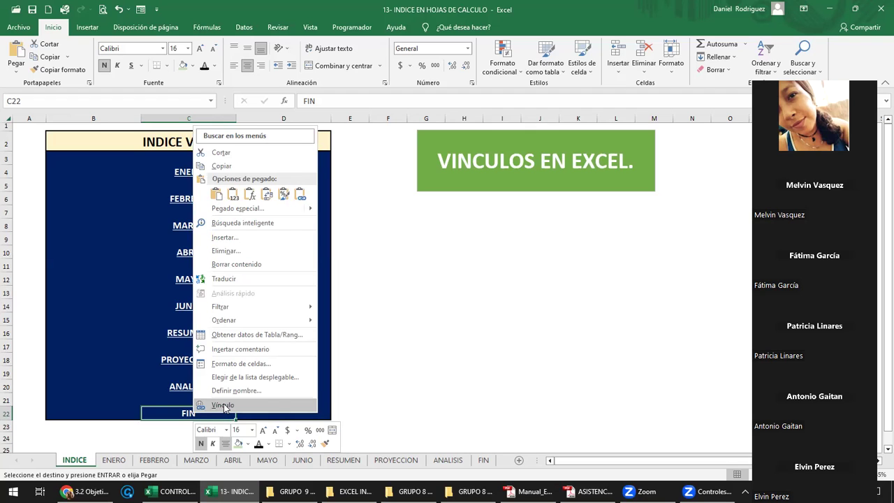
left_click(224, 405)
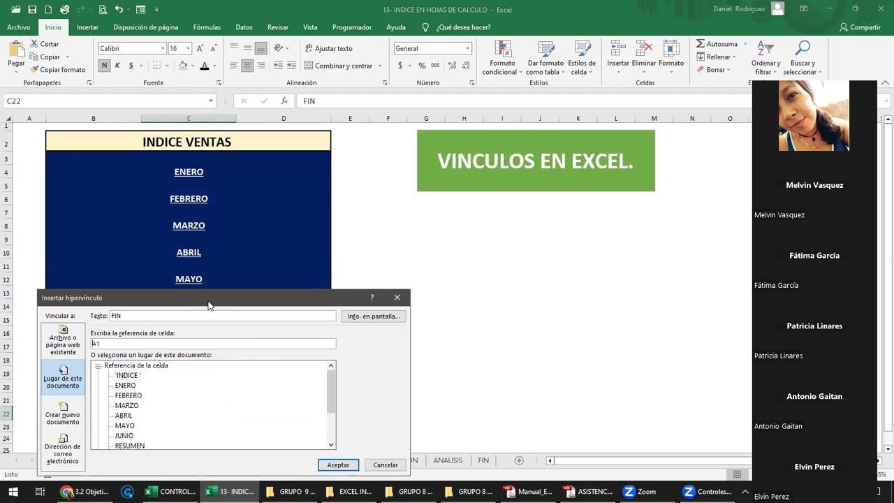
left_click_drag(208, 306, 435, 245)
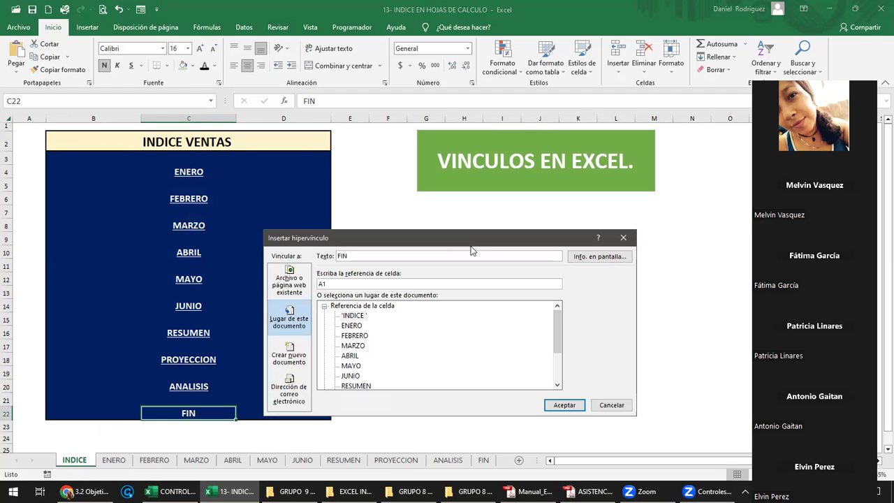
left_click(591, 257)
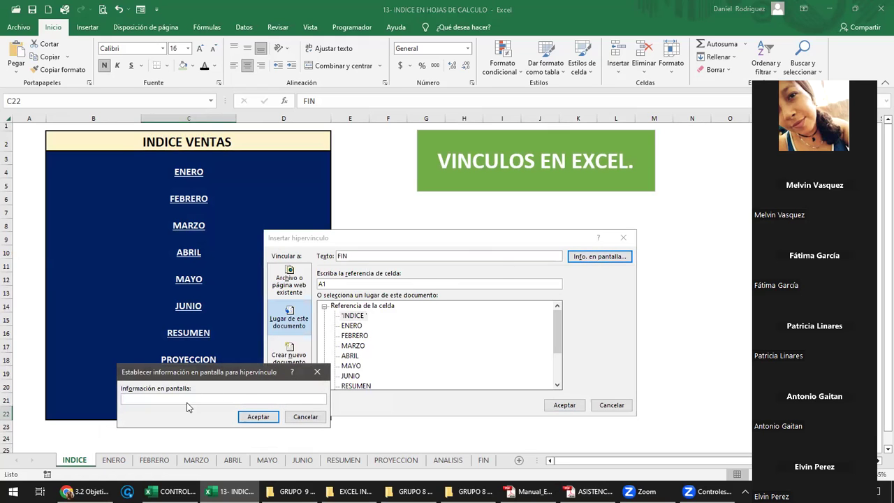
type("TERMIN")
type("AR PROYECTO")
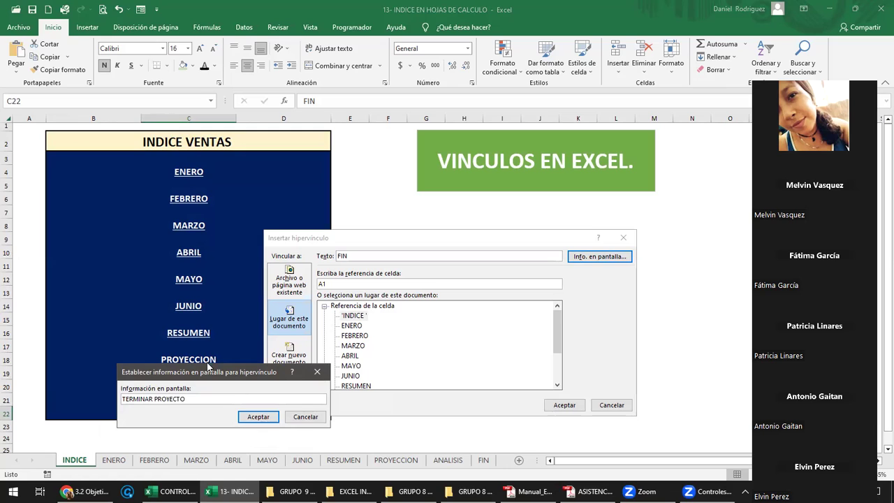
left_click(258, 416)
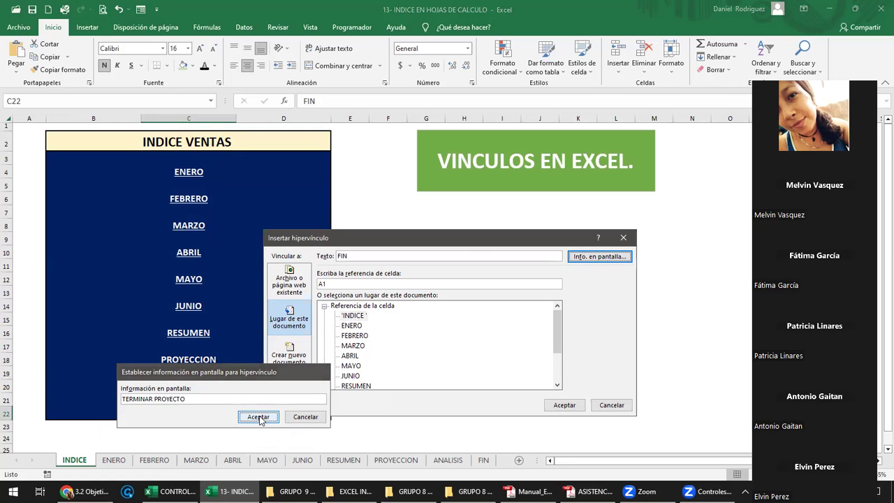
double_click(334, 285)
type("C")
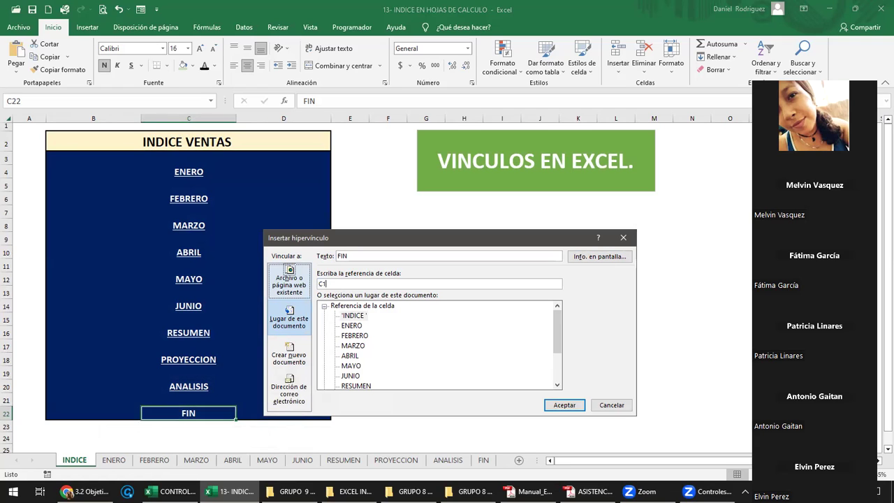
left_click_drag(489, 233, 535, 169)
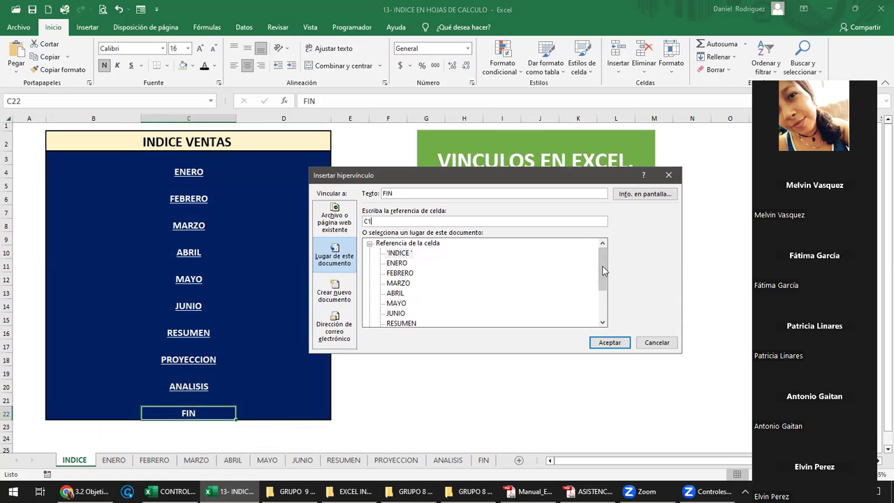
left_click_drag(604, 271, 602, 313)
left_click(392, 303)
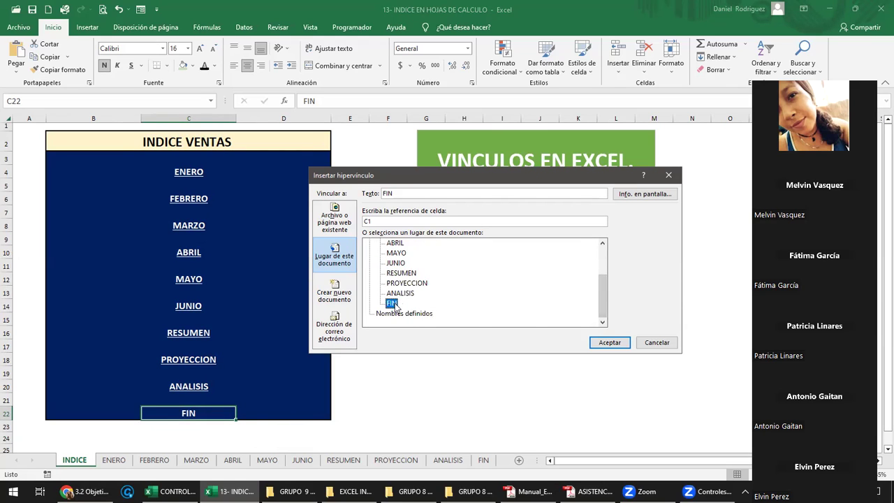
left_click(592, 341)
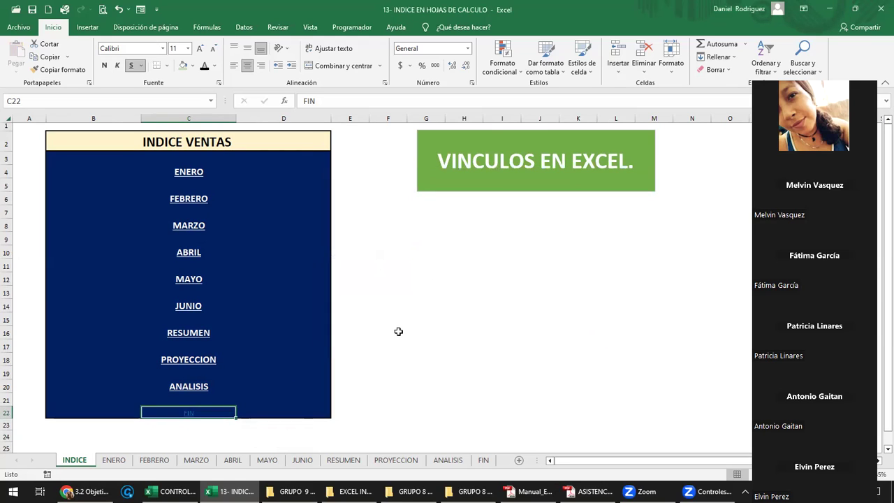
- Copy the ANALISIS entry's formatting onto the FIN entry in C22
right_click(209, 391)
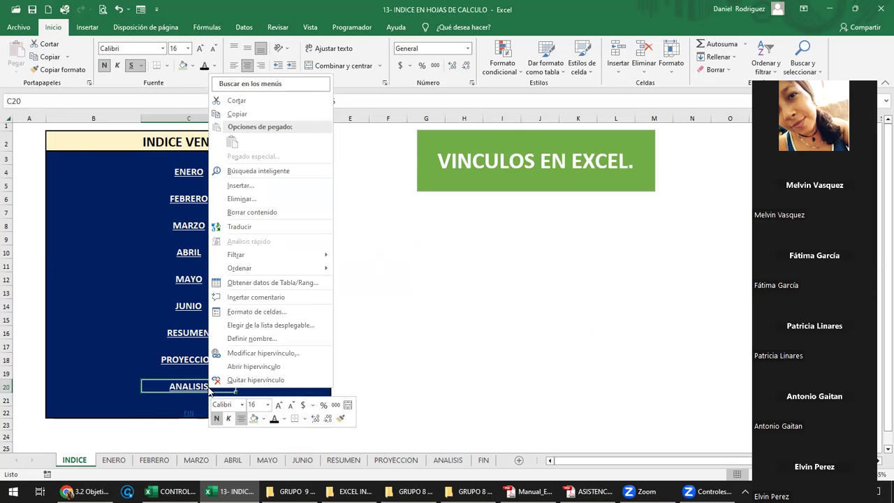
left_click(58, 73)
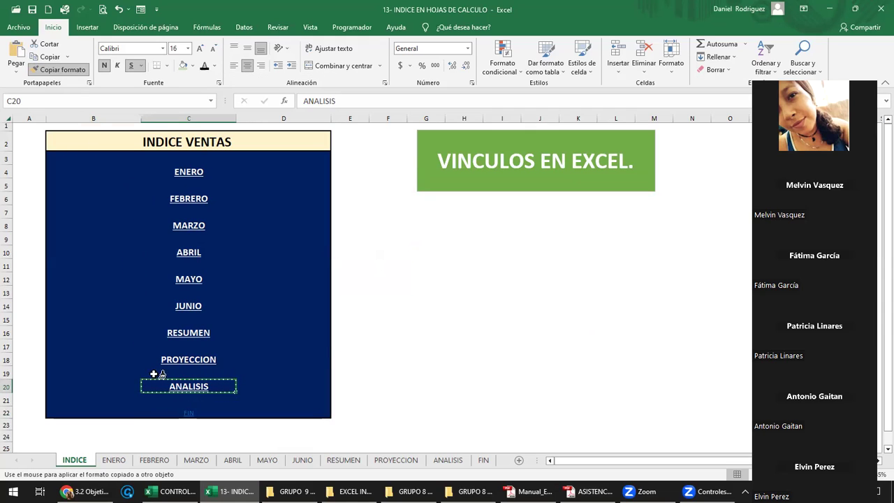
left_click(187, 413)
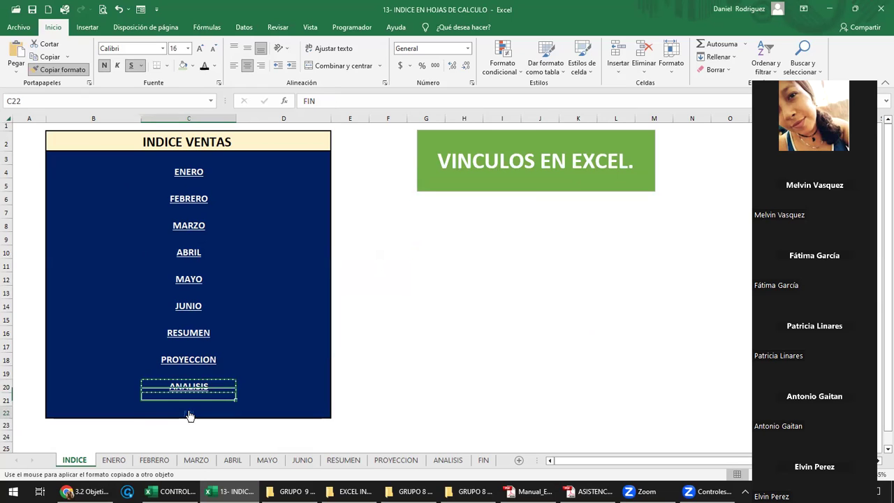
left_click(411, 362)
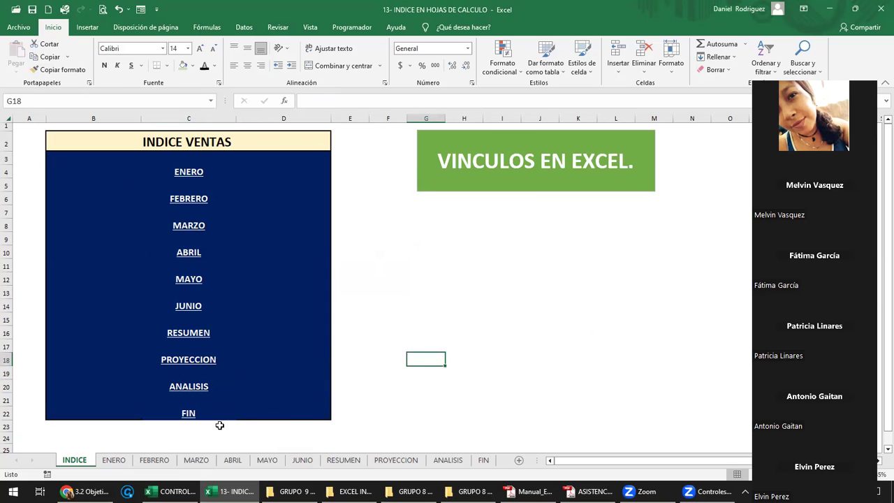
- Test the FIN link and its VOLVER INDICE back-link, then reopen FIN
left_click(187, 415)
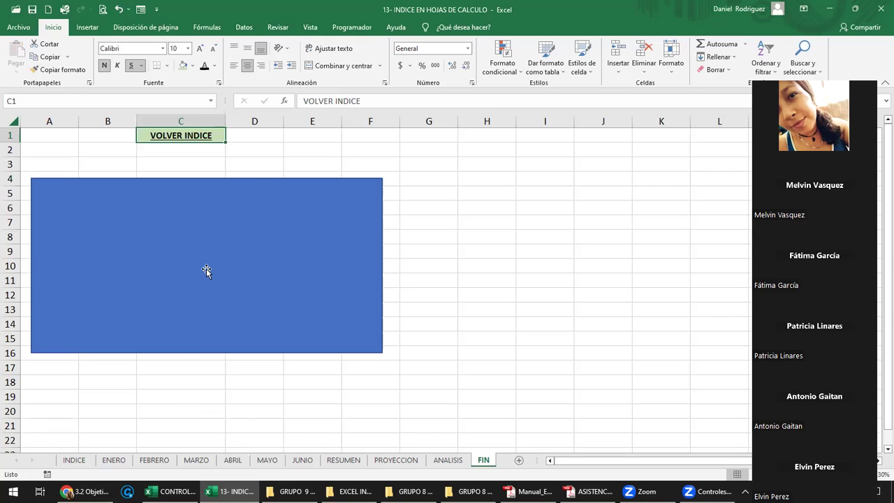
left_click(179, 139)
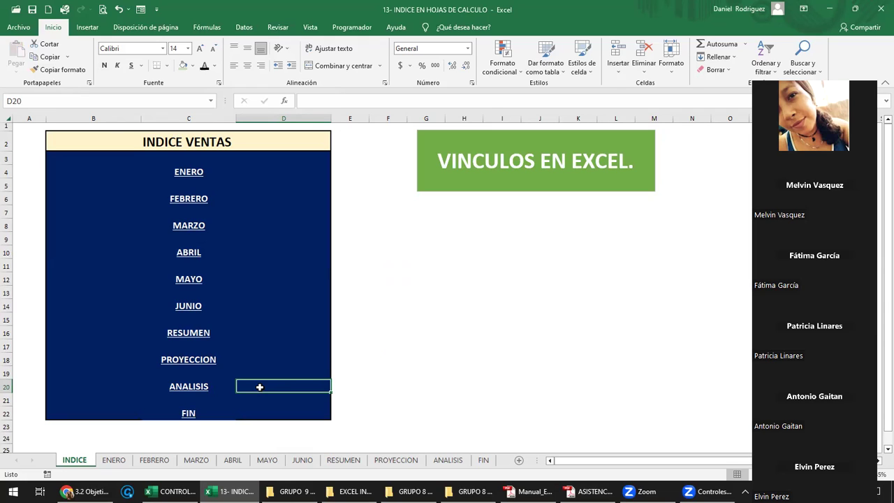
left_click(188, 414)
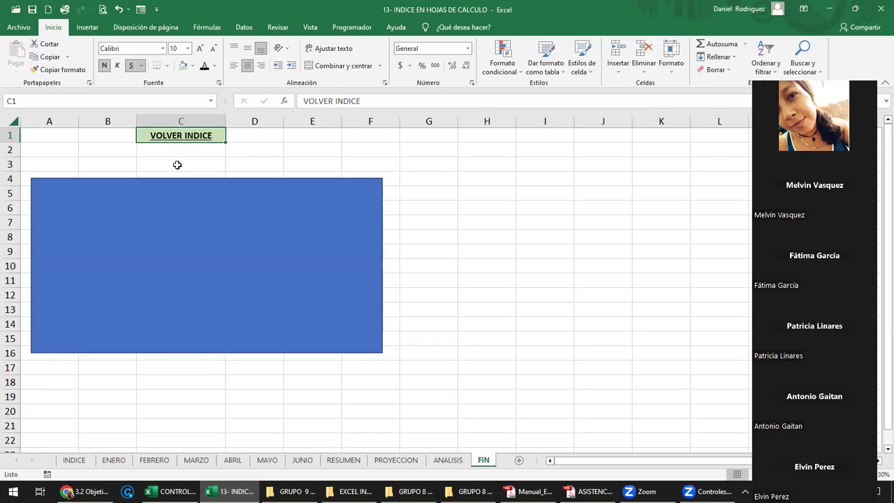
- Go back to the FIN sheet through the index's FIN link
right_click(176, 138)
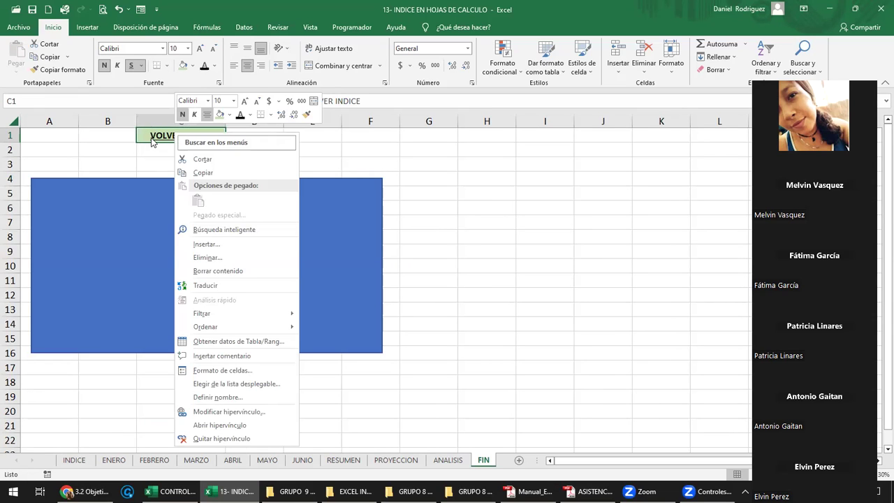
left_click(219, 425)
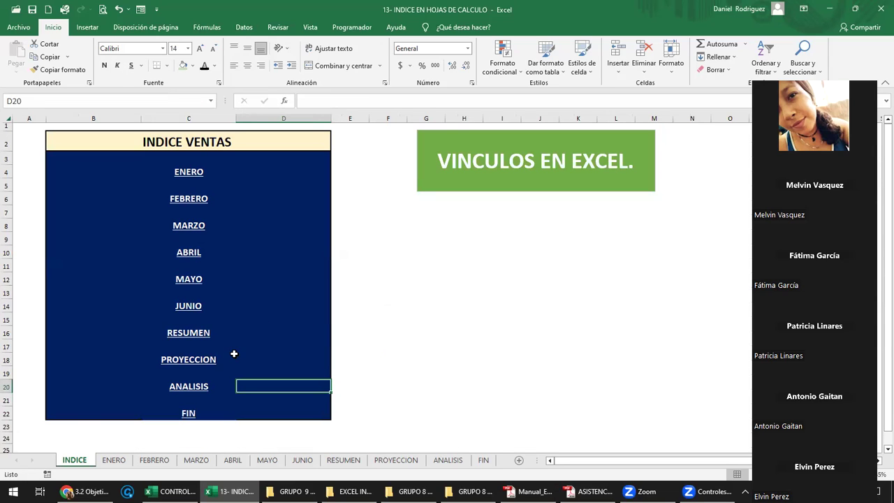
left_click(188, 412)
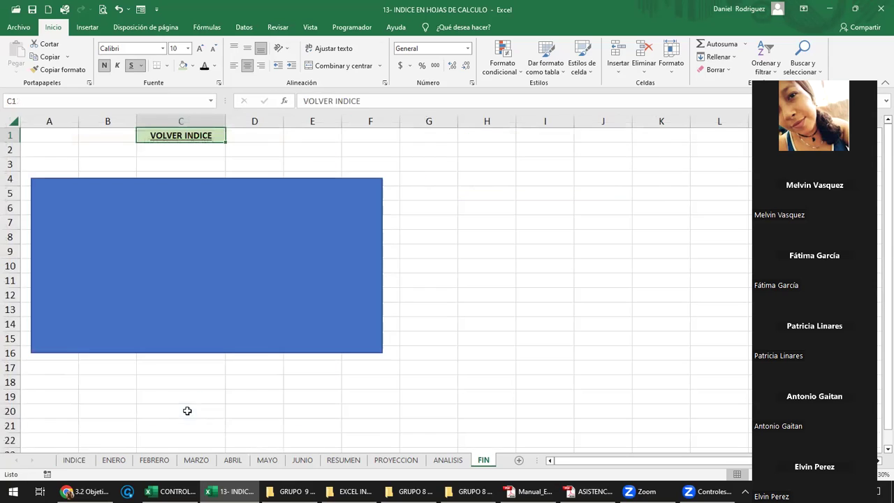
- Retarget FIN's VOLVER INDICE hyperlink to cell D22 on INDICE and follow it to test
right_click(178, 138)
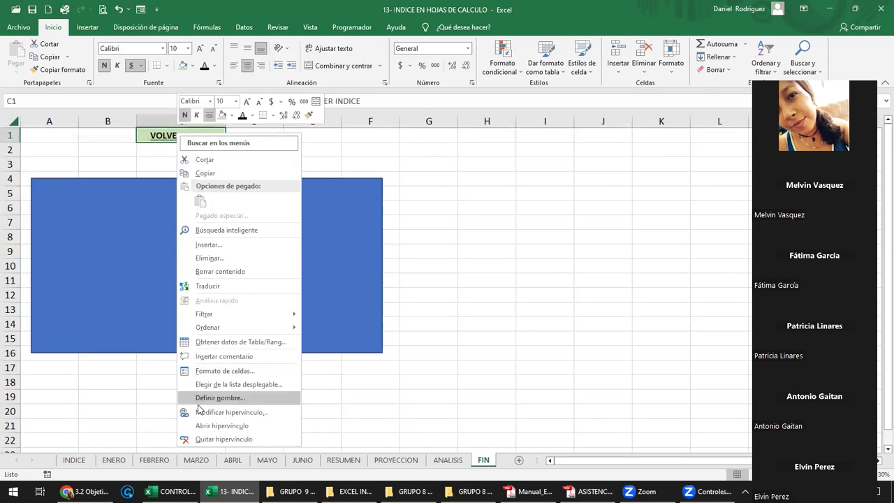
left_click(232, 412)
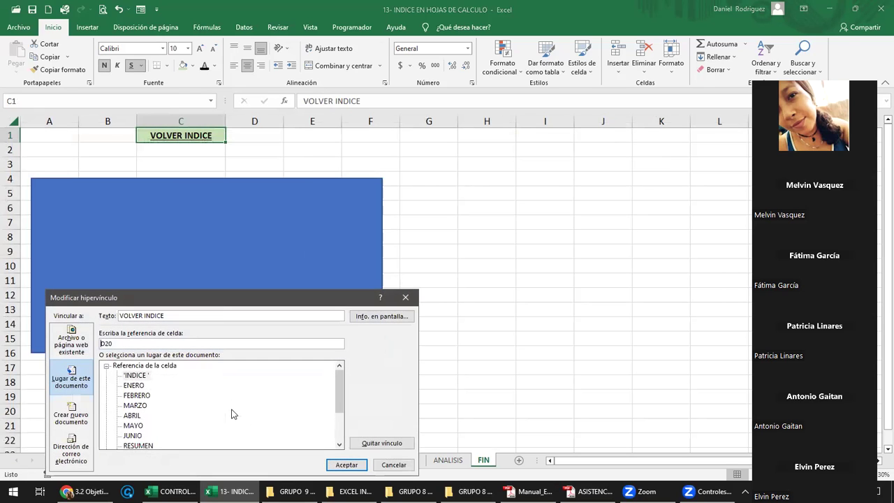
left_click_drag(231, 299, 382, 180)
double_click(270, 223)
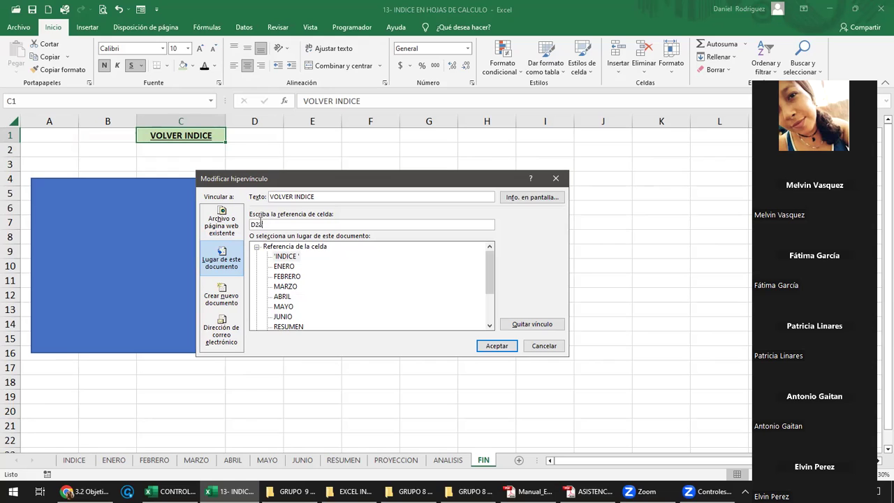
type("2")
left_click(292, 258)
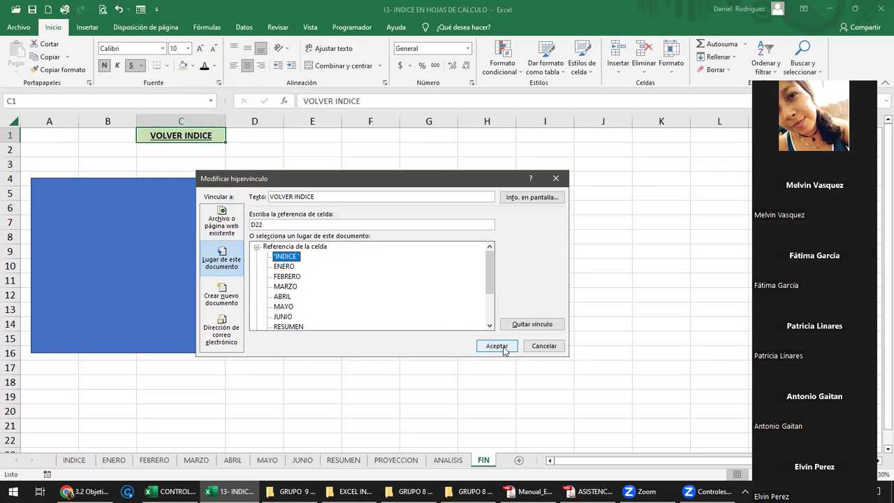
left_click(498, 346)
left_click(224, 165)
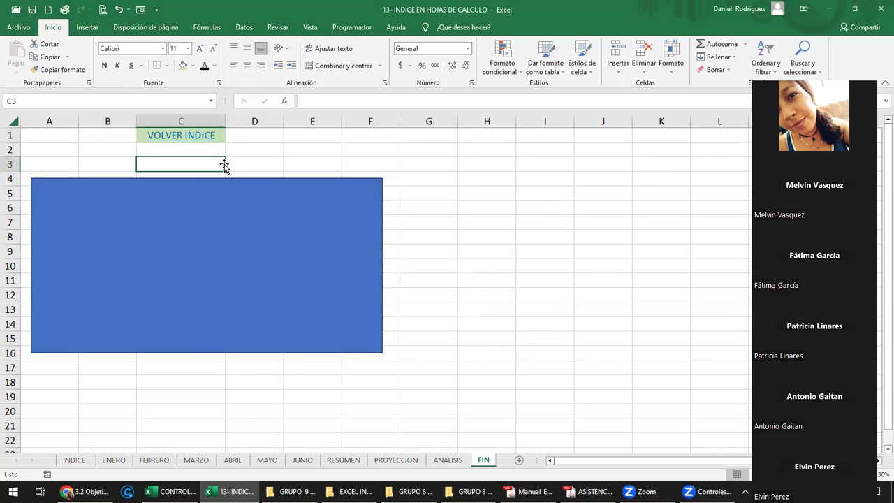
left_click(198, 137)
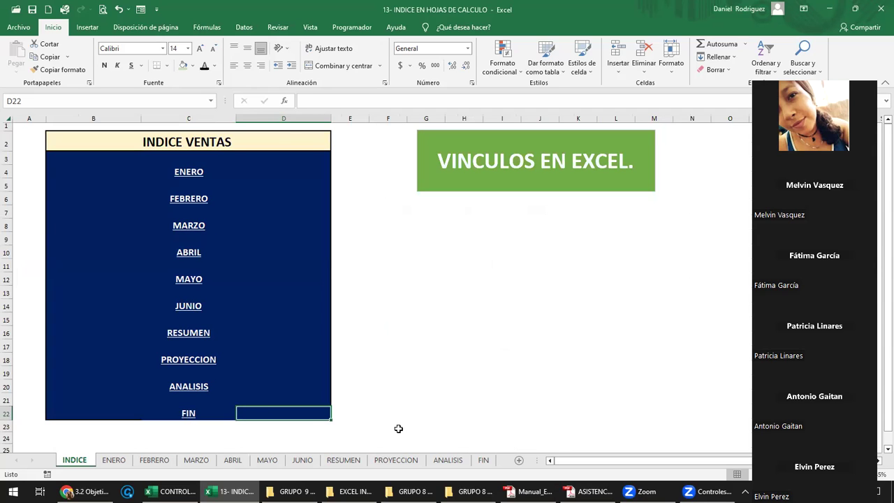
- Copy the VOLVER INDICE cell format from ANALISIS onto cell C1 of FIN
left_click(448, 460)
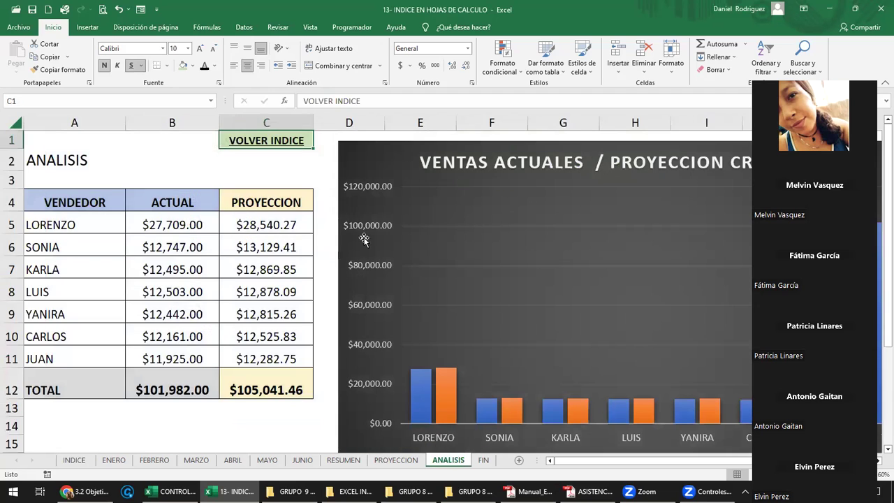
right_click(279, 141)
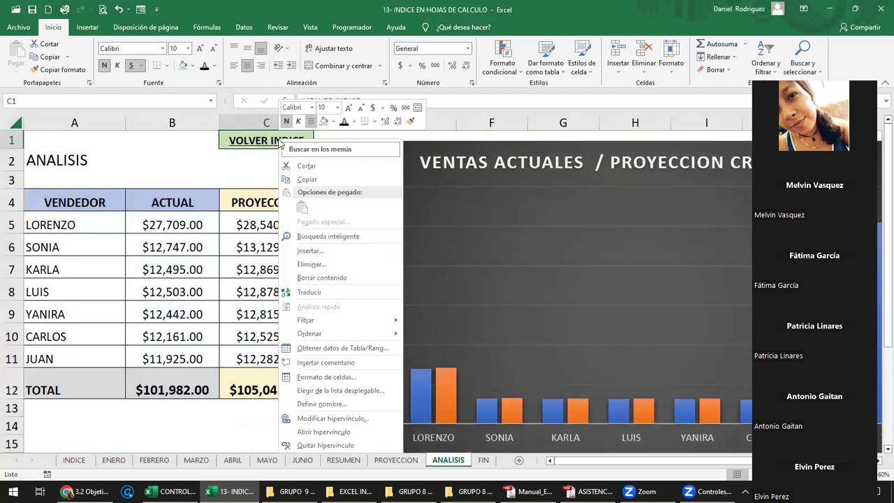
left_click(60, 70)
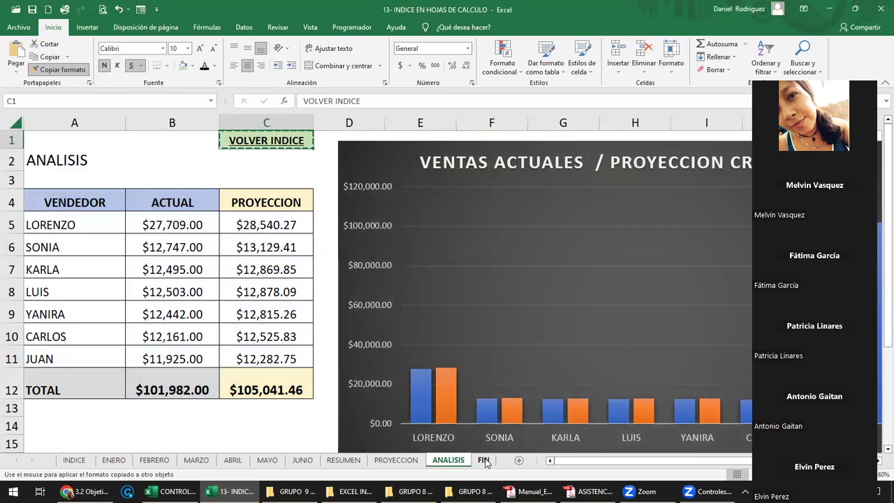
left_click(483, 459)
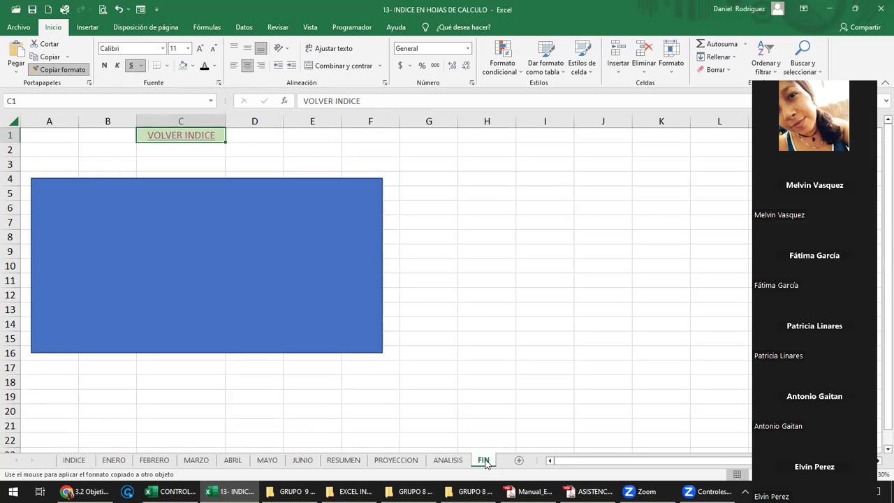
left_click(210, 138)
- Hide the gridlines on the FIN sheet
left_click(274, 152)
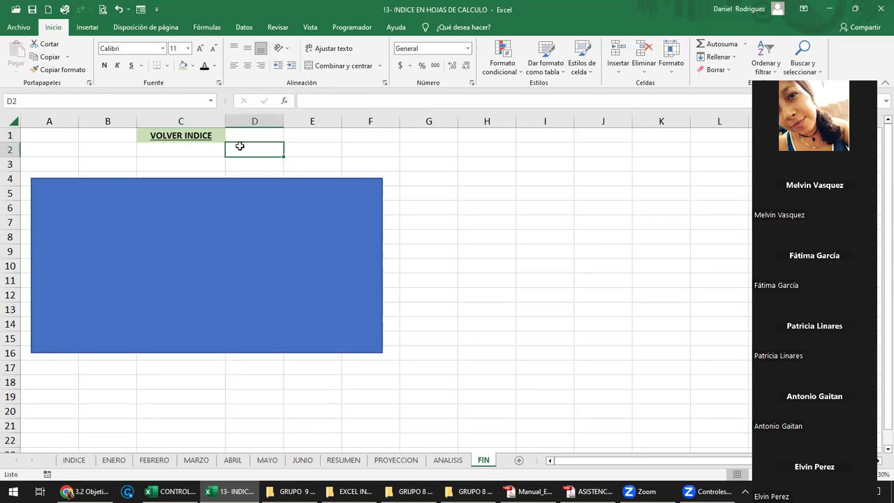
left_click(310, 27)
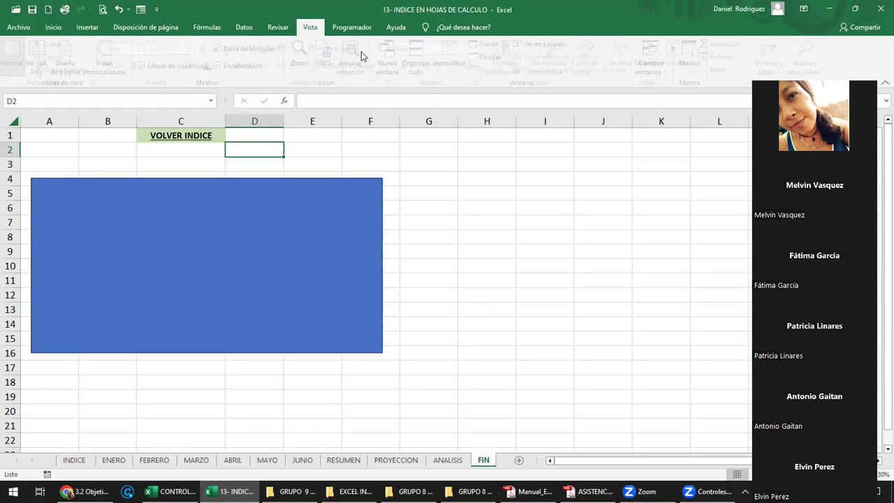
left_click(174, 67)
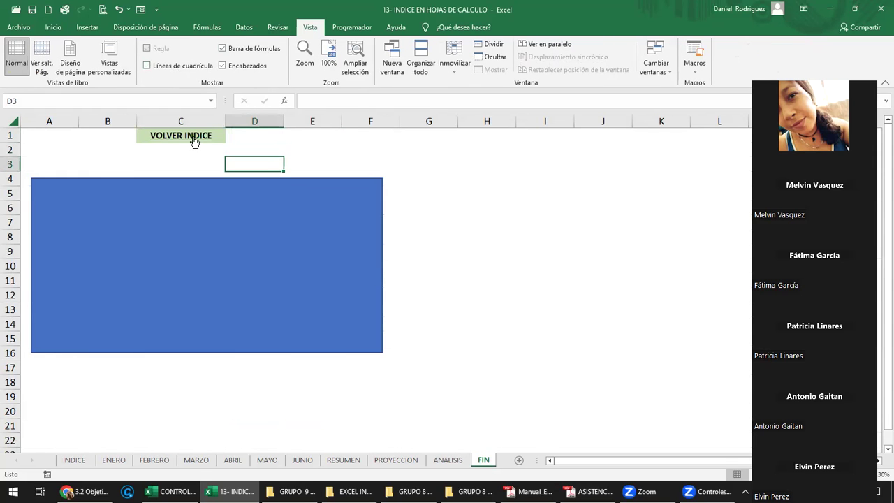
- Test the links: FIN to INDICE, ENERO and back, then FIN back to INDICE
left_click(194, 137)
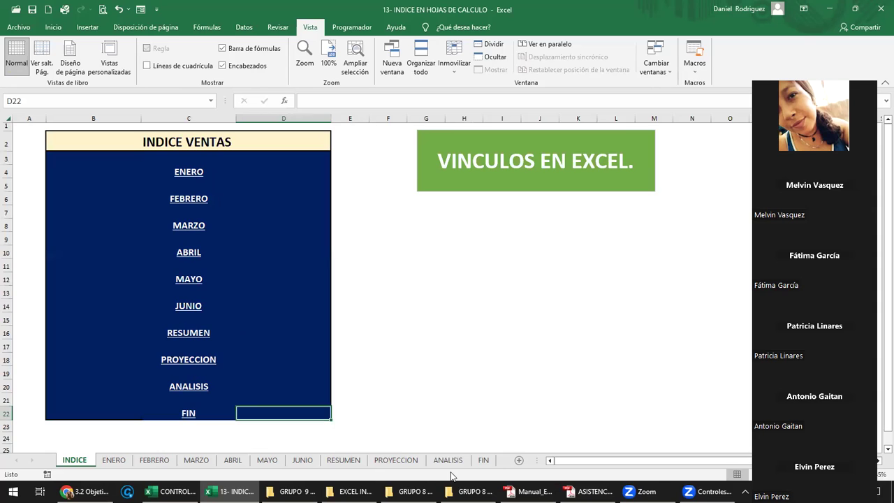
left_click(190, 173)
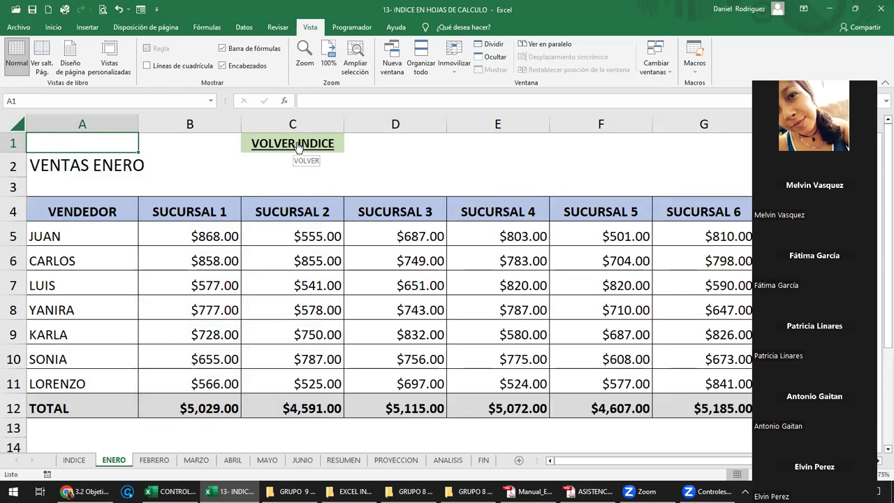
left_click(297, 145)
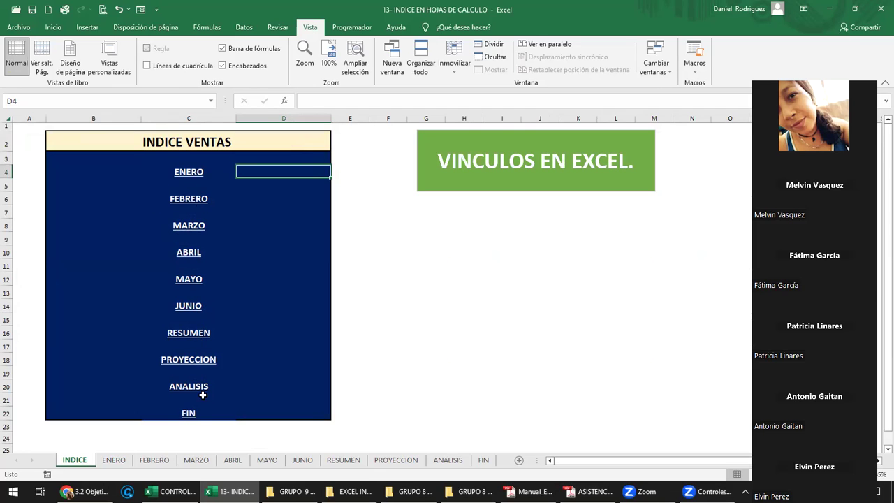
left_click(483, 460)
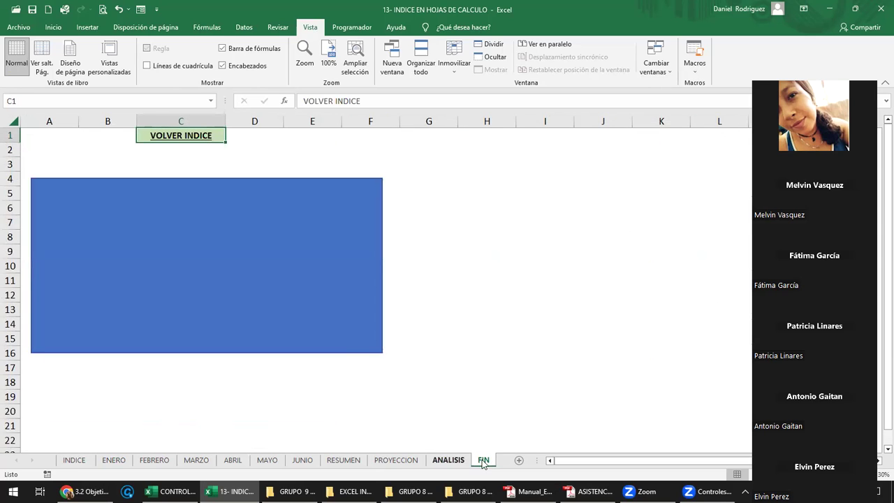
left_click(196, 139)
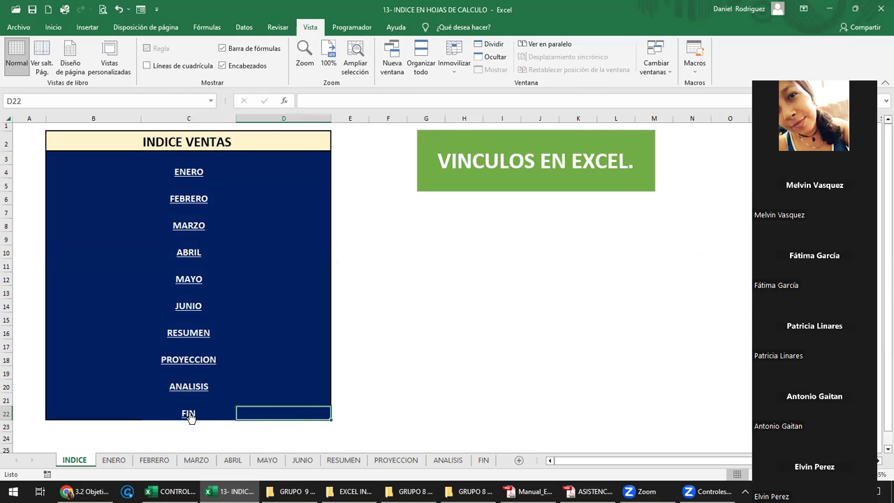
left_click(372, 298)
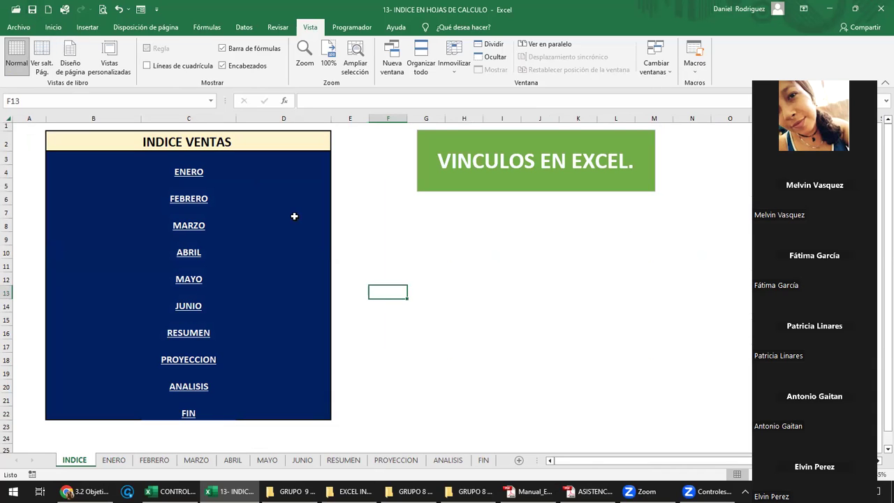
scroll(408, 281, "up", 1, "ctrl")
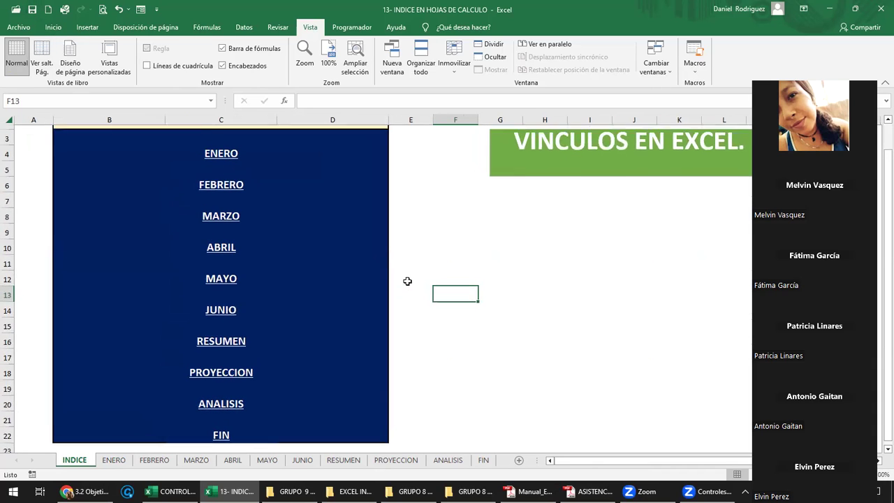
scroll(408, 281, "up", 1)
scroll(407, 281, "down", 1, "ctrl")
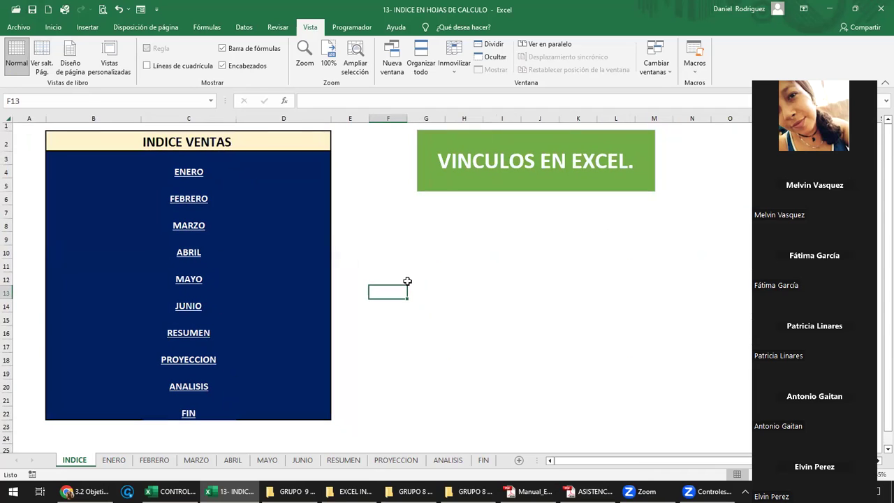